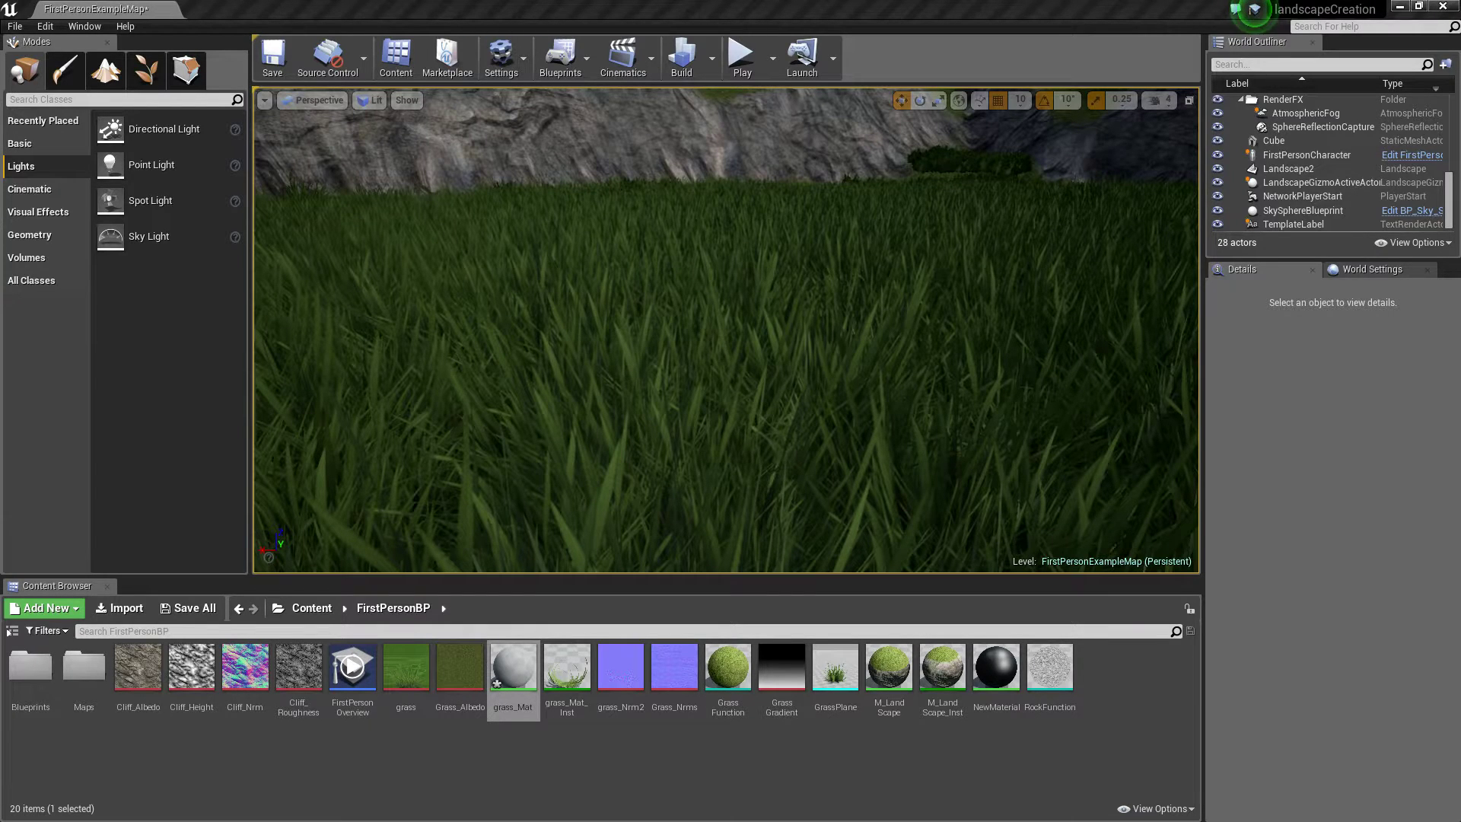
Look over the grass in the level, then examine the ColourAndSubsurfaceColour nodes and mesh preview of grass_Mat
mouse_move(697, 377)
right_down()
mouse_move(743, 369)
mouse_move(697, 377)
right_up()
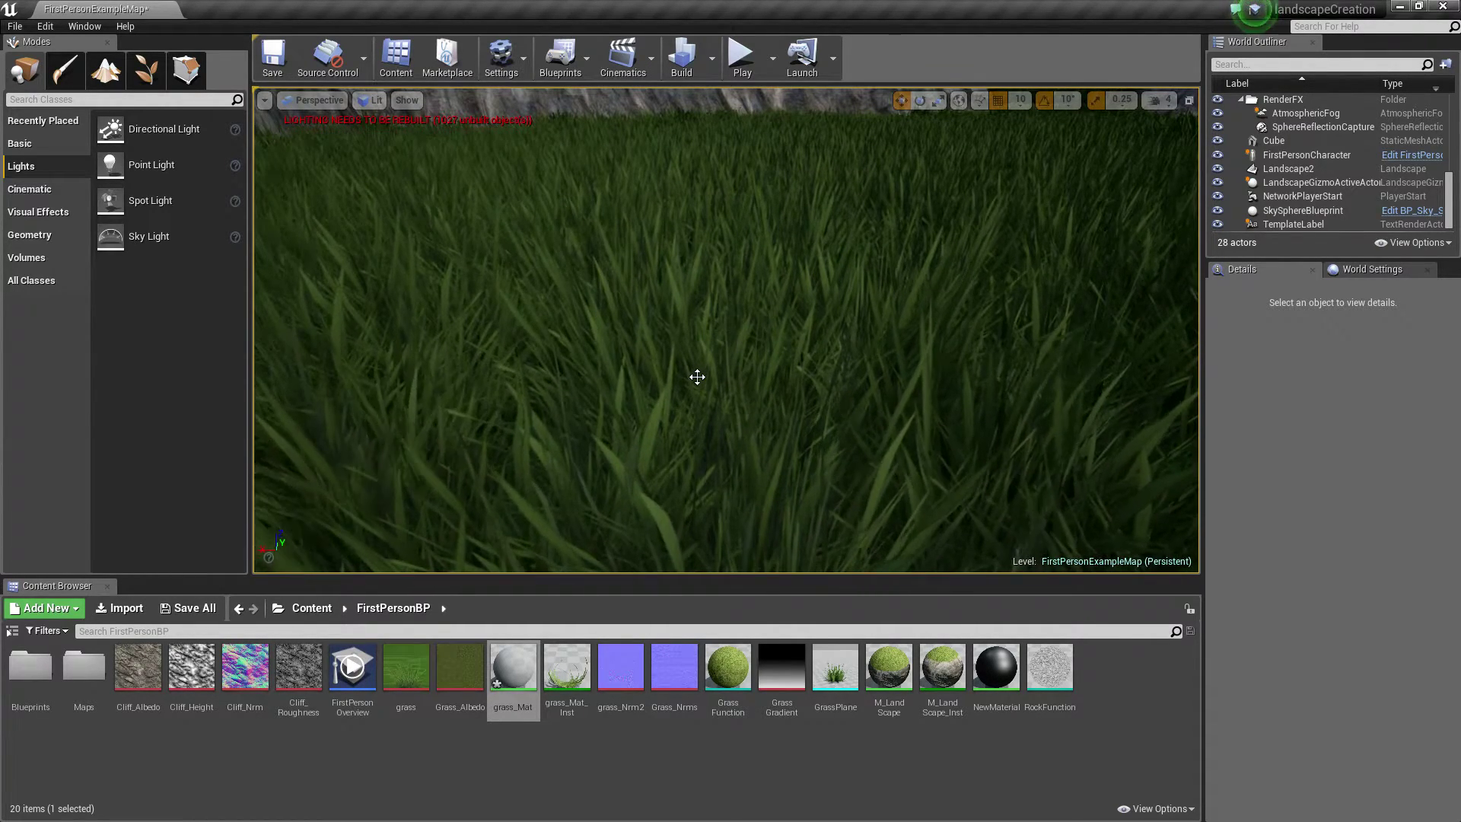
mouse_move(697, 376)
right_down()
mouse_move(708, 411)
mouse_move(800, 358)
mouse_move(719, 362)
right_up()
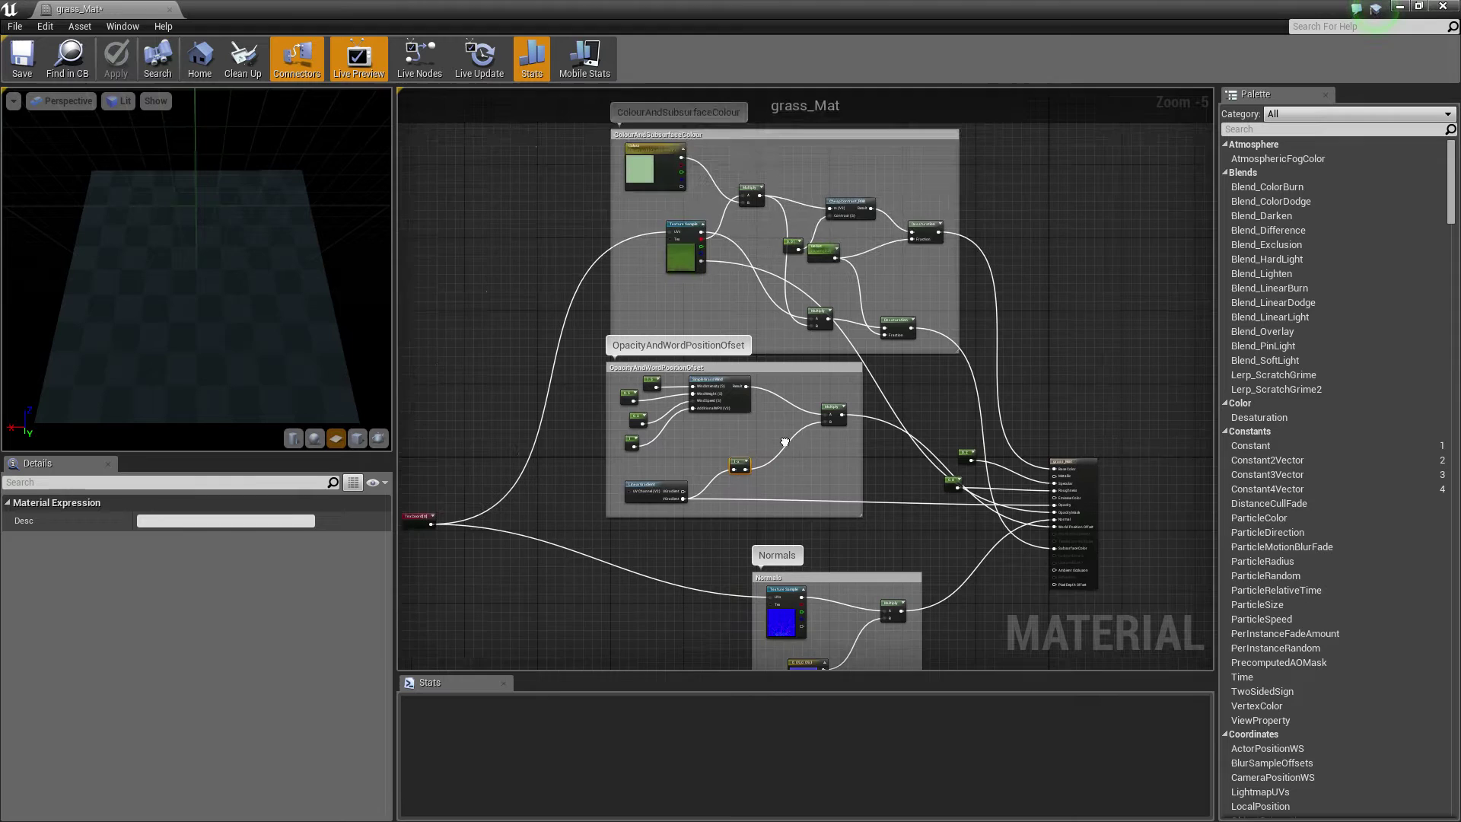
right_drag(785, 442, 765, 453)
click(808, 357)
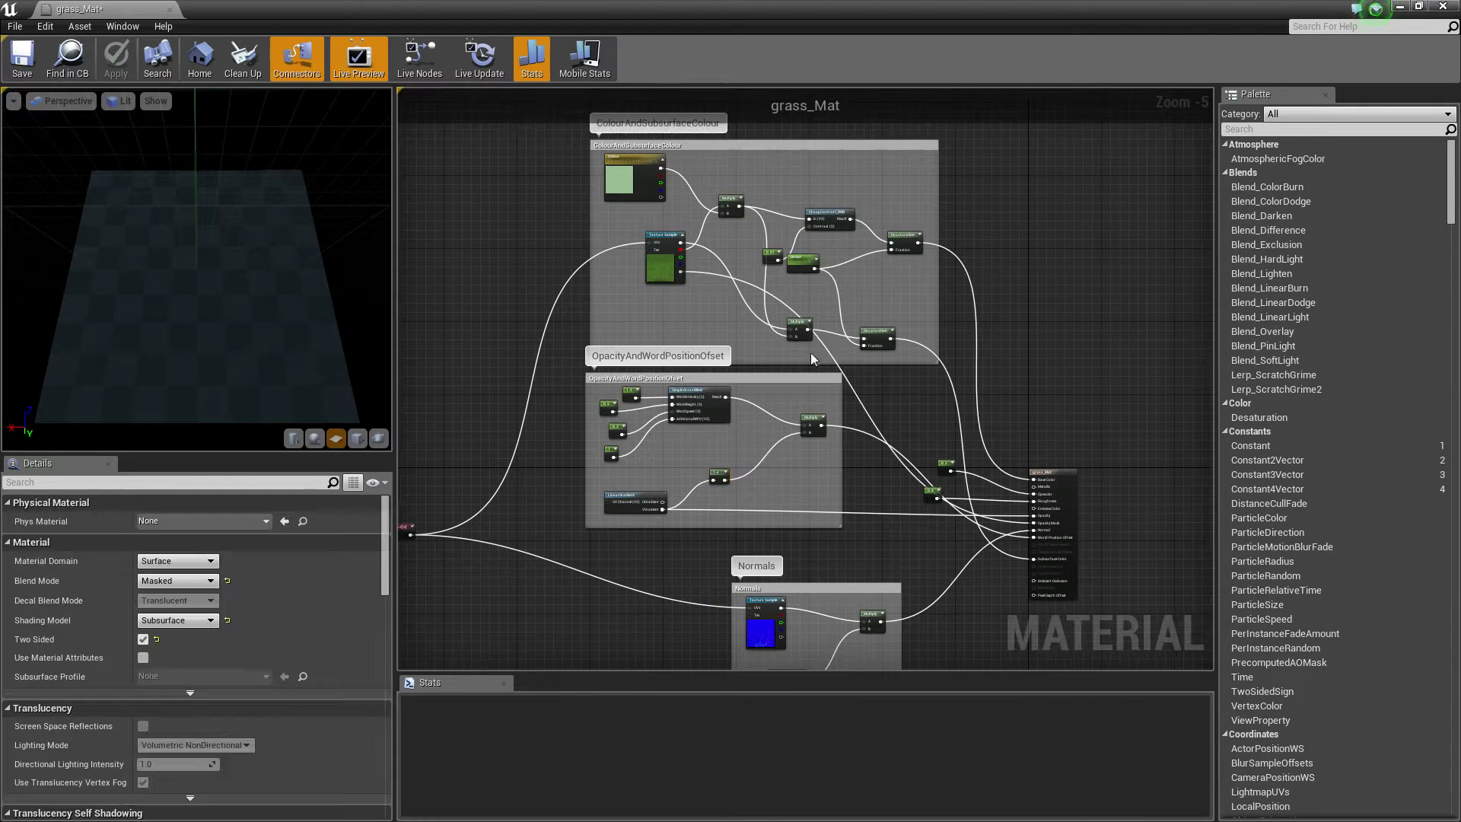
right_drag(811, 355, 876, 371)
right_drag(701, 333, 657, 443)
scroll(657, 444, up, 1)
scroll(982, 399, up, 2)
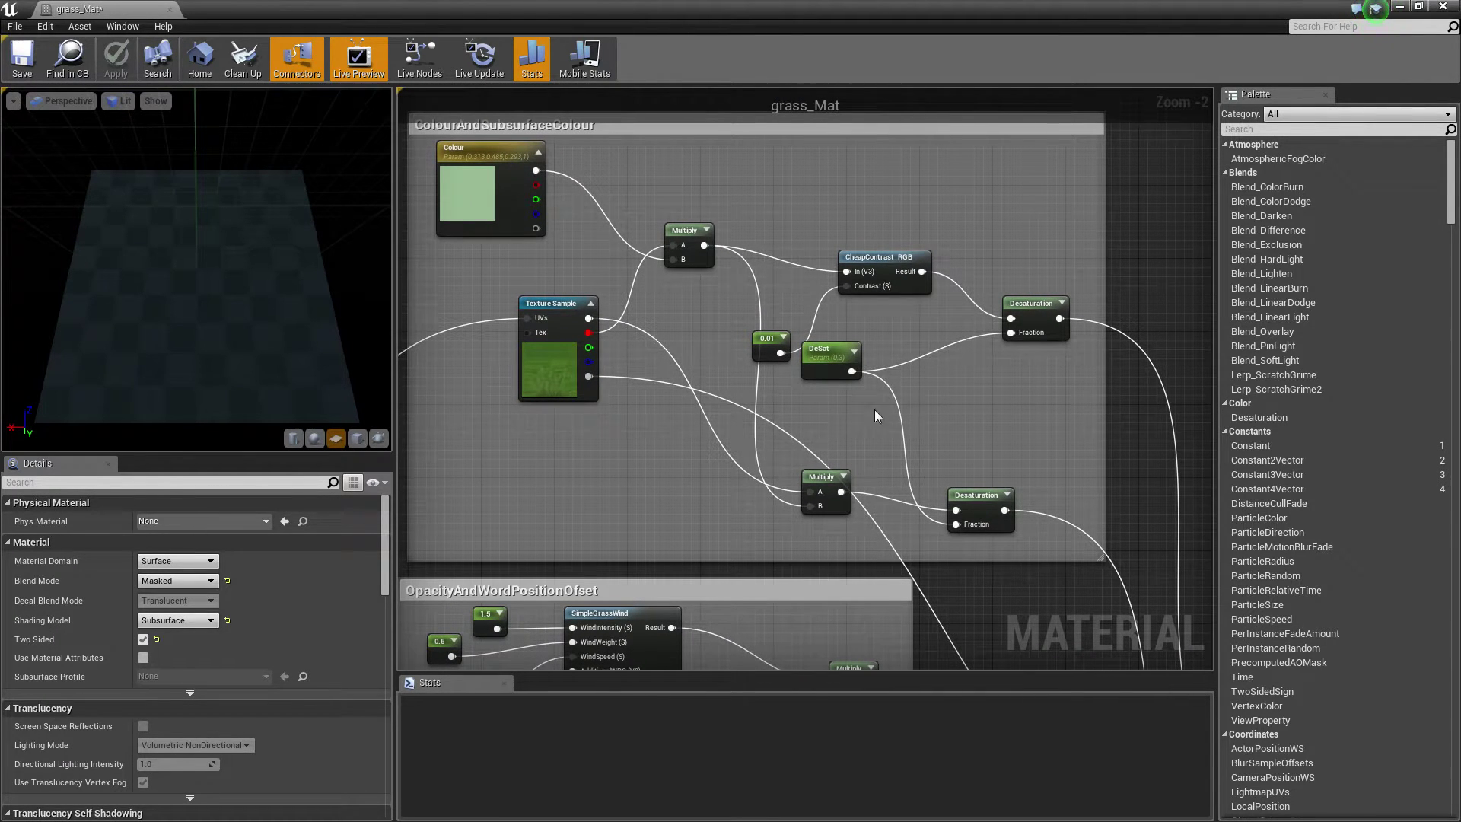
right_drag(894, 366, 934, 368)
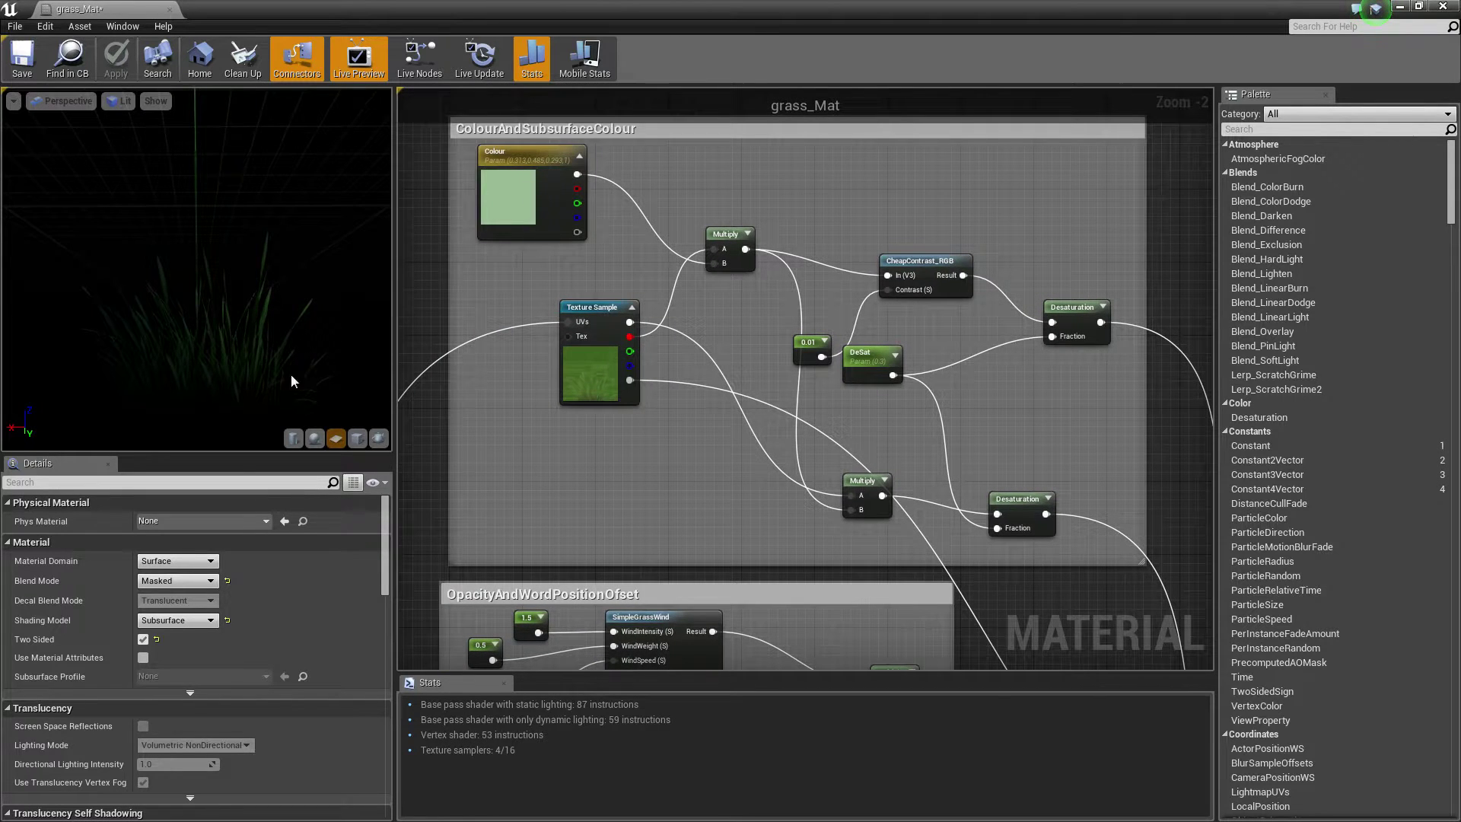
click(315, 439)
click(336, 439)
Examine the SimpleGrassWind and LinearGradient nodes in the OpacityAndWordPositionOfset group and the grass preview
right_drag(992, 469, 777, 219)
right_drag(902, 475, 797, 304)
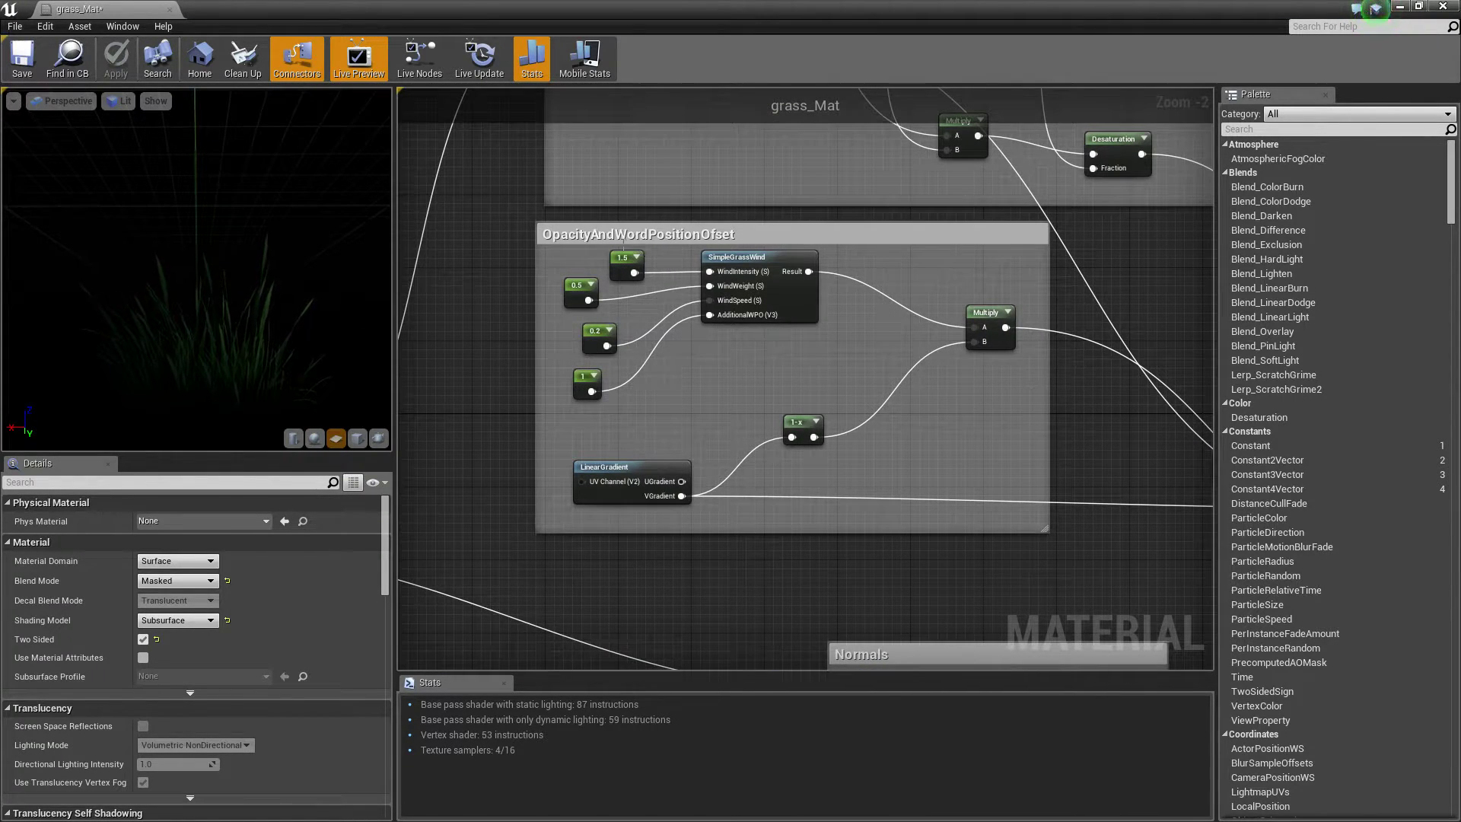
right_drag(860, 418, 775, 364)
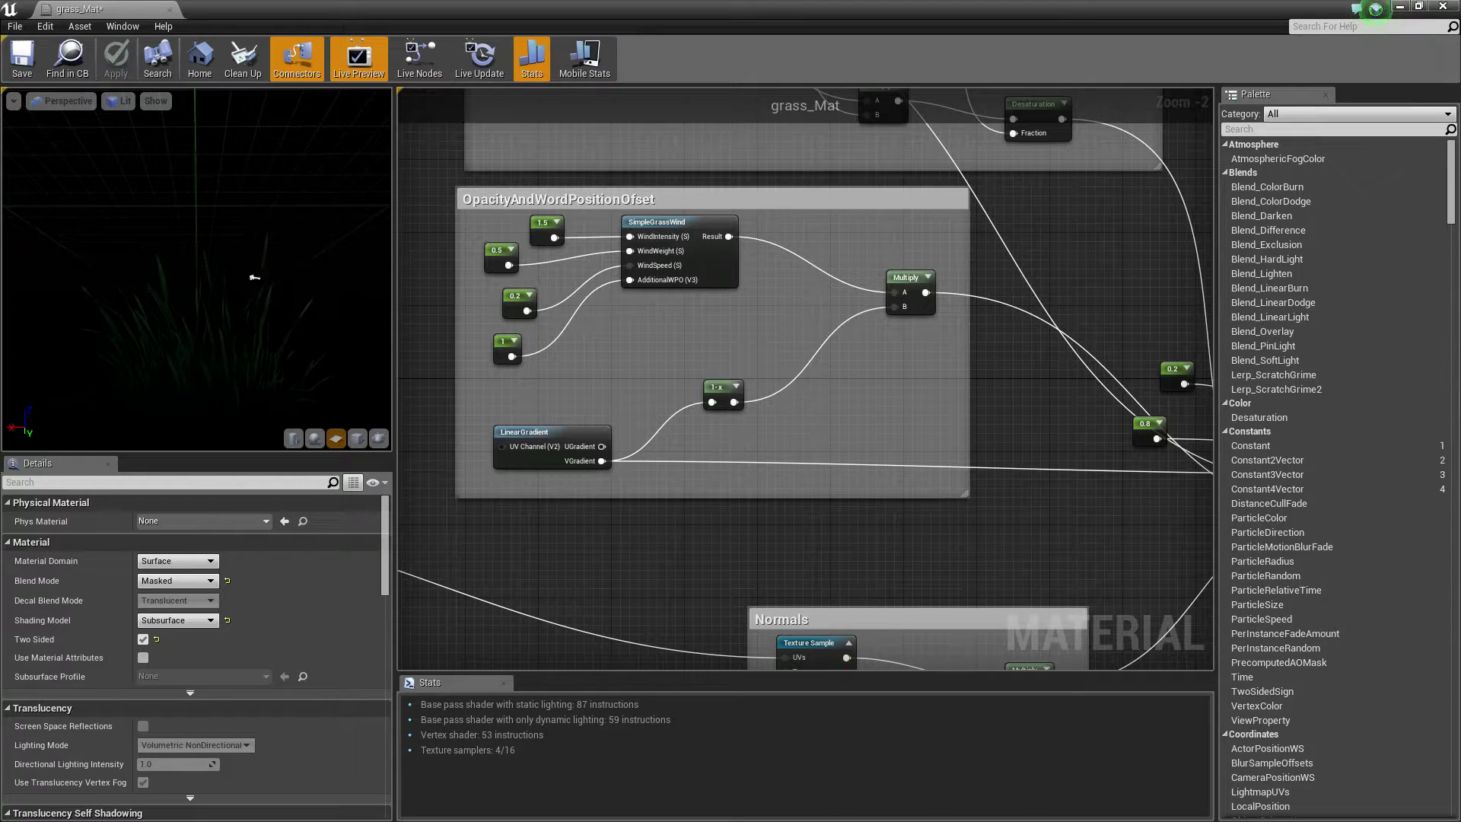
mouse_move(202, 293)
mouse_down()
mouse_move(303, 229)
mouse_move(206, 240)
mouse_move(216, 232)
mouse_move(164, 261)
mouse_move(205, 283)
mouse_up()
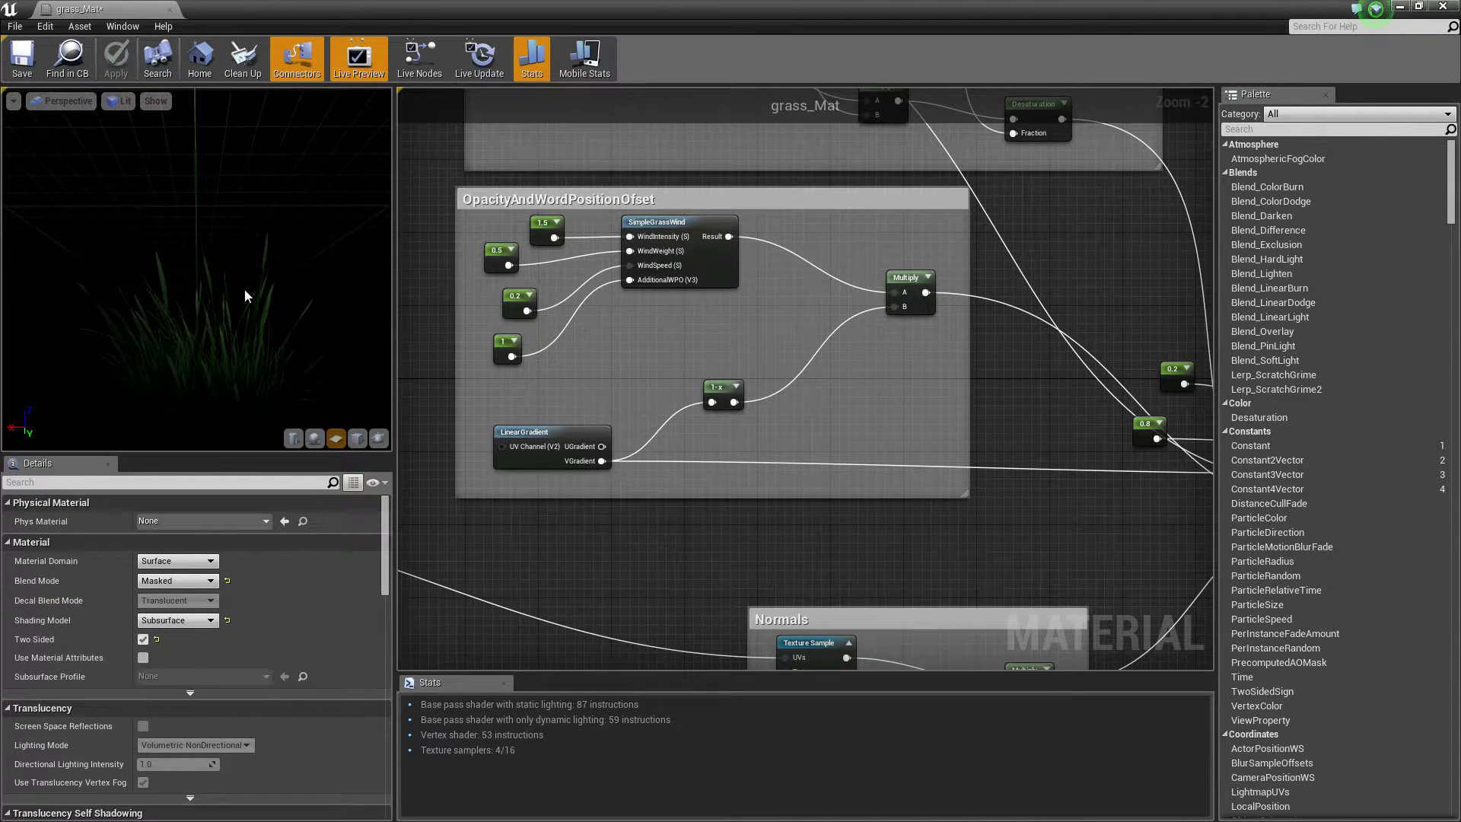
Examine the two constants feeding the material output and the nodes in the Normals group
right_drag(1085, 465, 897, 180)
right_drag(887, 368, 918, 341)
right_drag(974, 583, 742, 818)
drag(666, 191, 846, 417)
right_drag(764, 497, 984, 313)
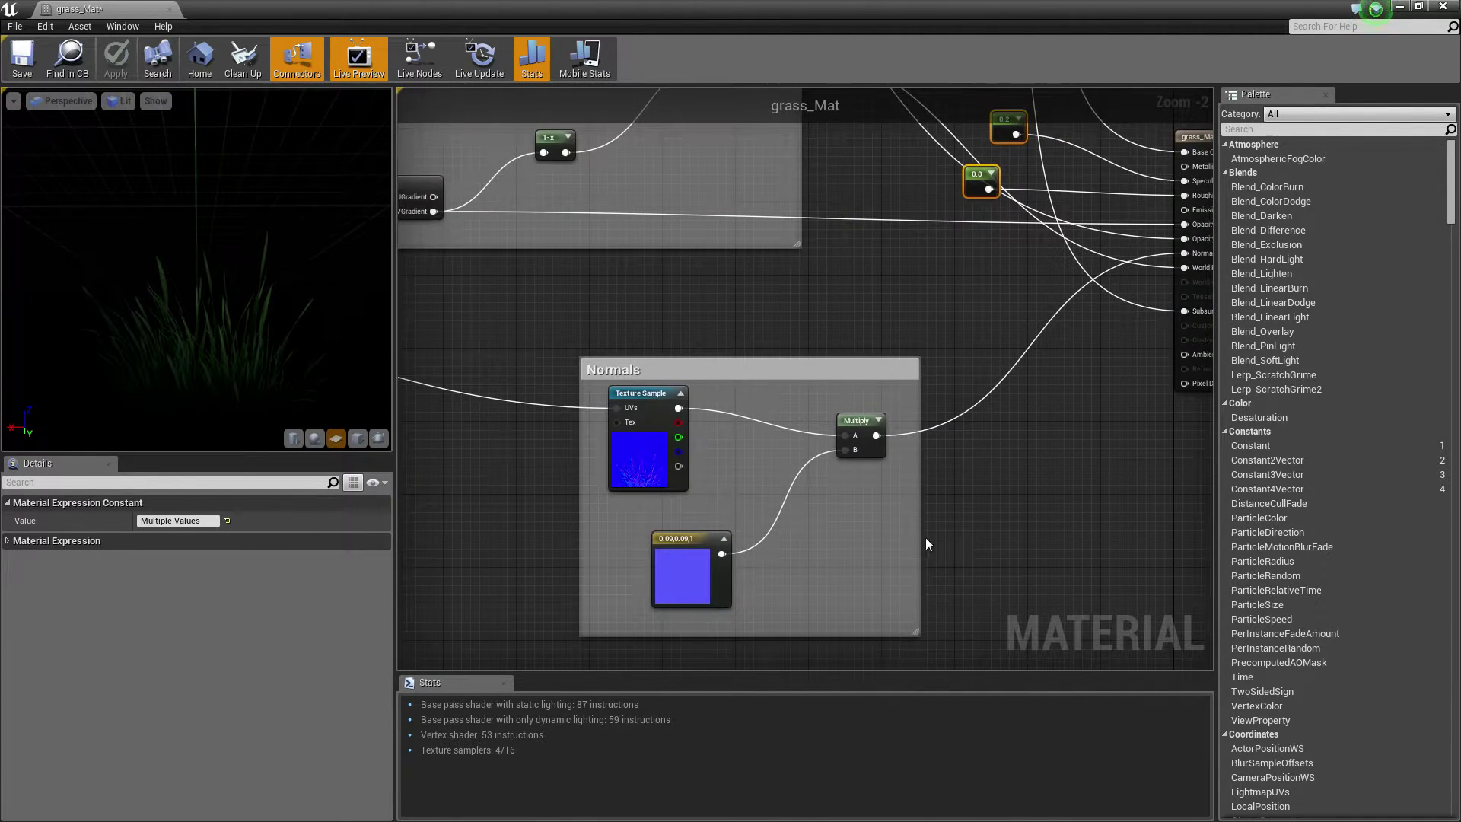
drag(976, 647, 550, 346)
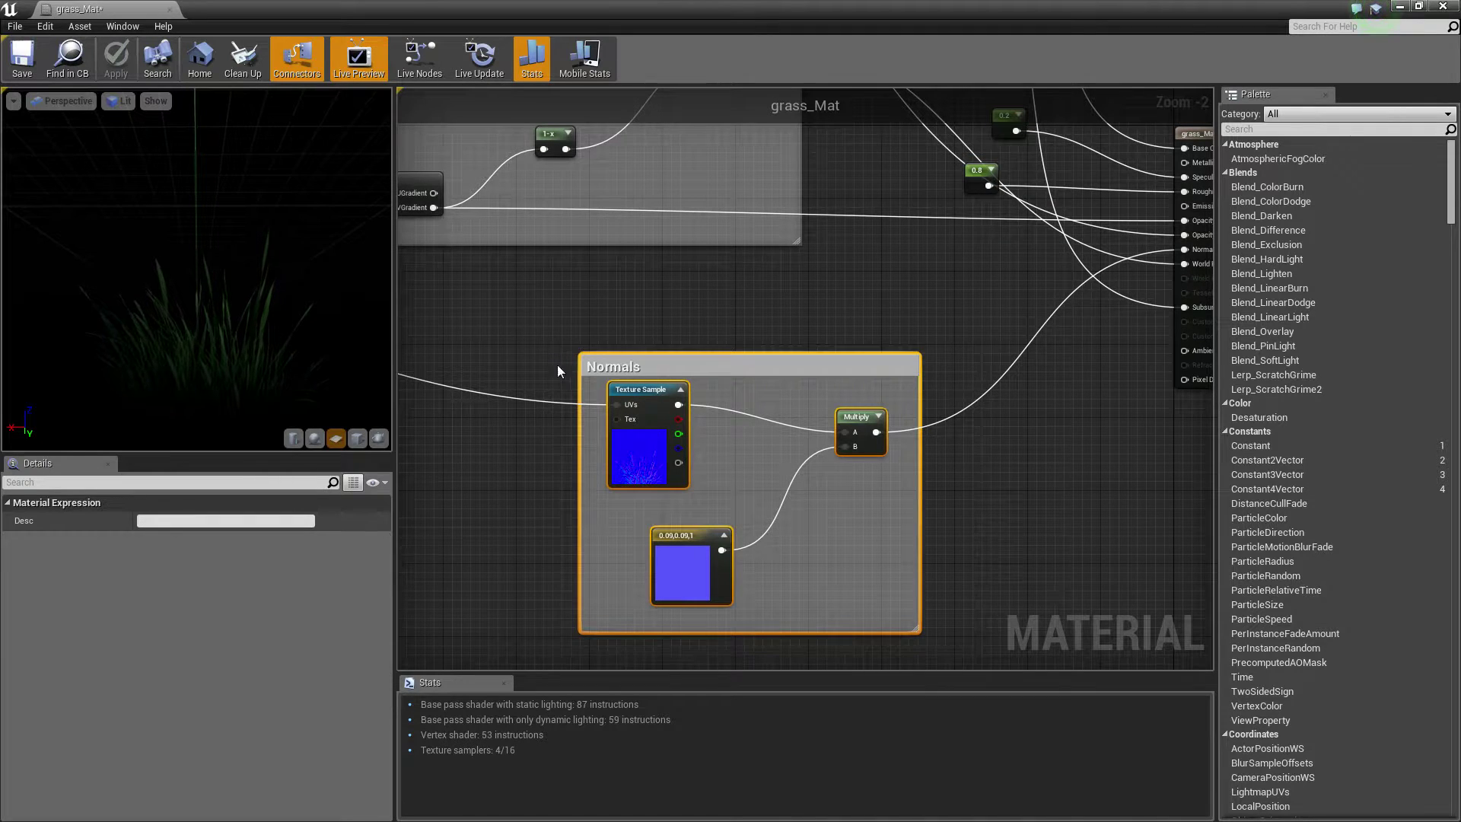
click(641, 458)
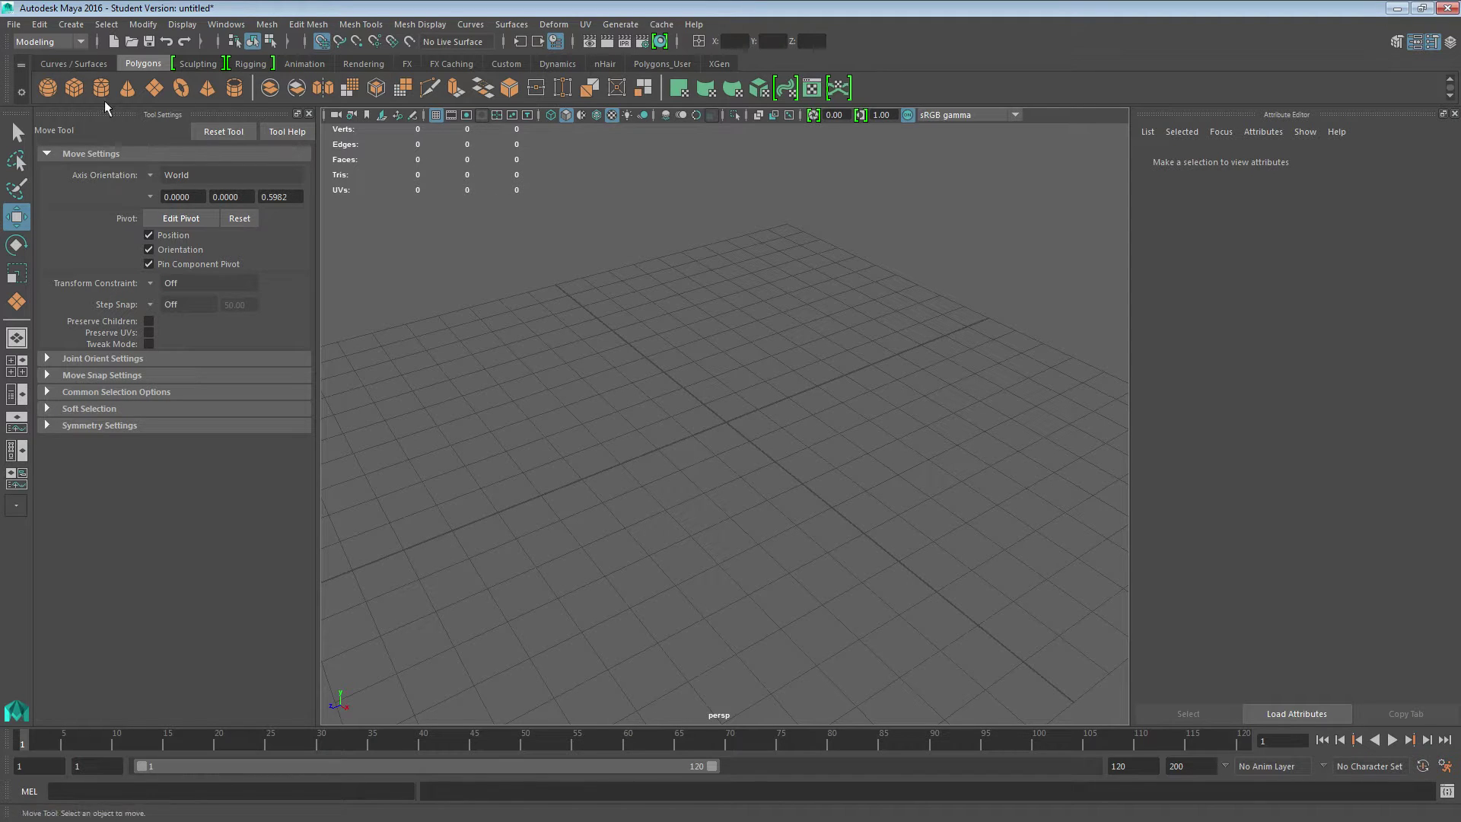
Switch to Maya and draw a square polygon plane centred on the grid origin
click(153, 88)
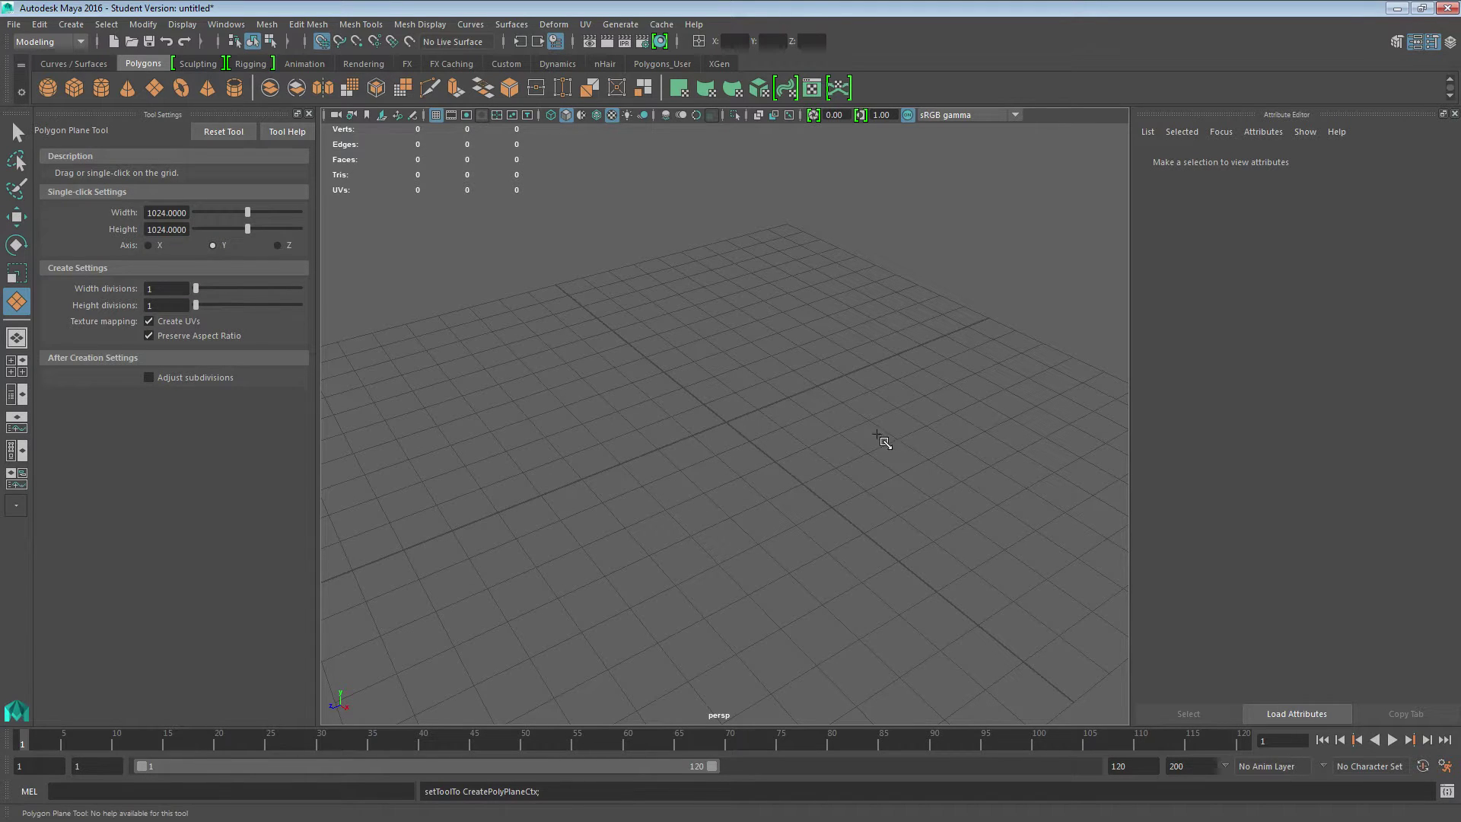
drag(726, 424, 896, 438)
key(w)
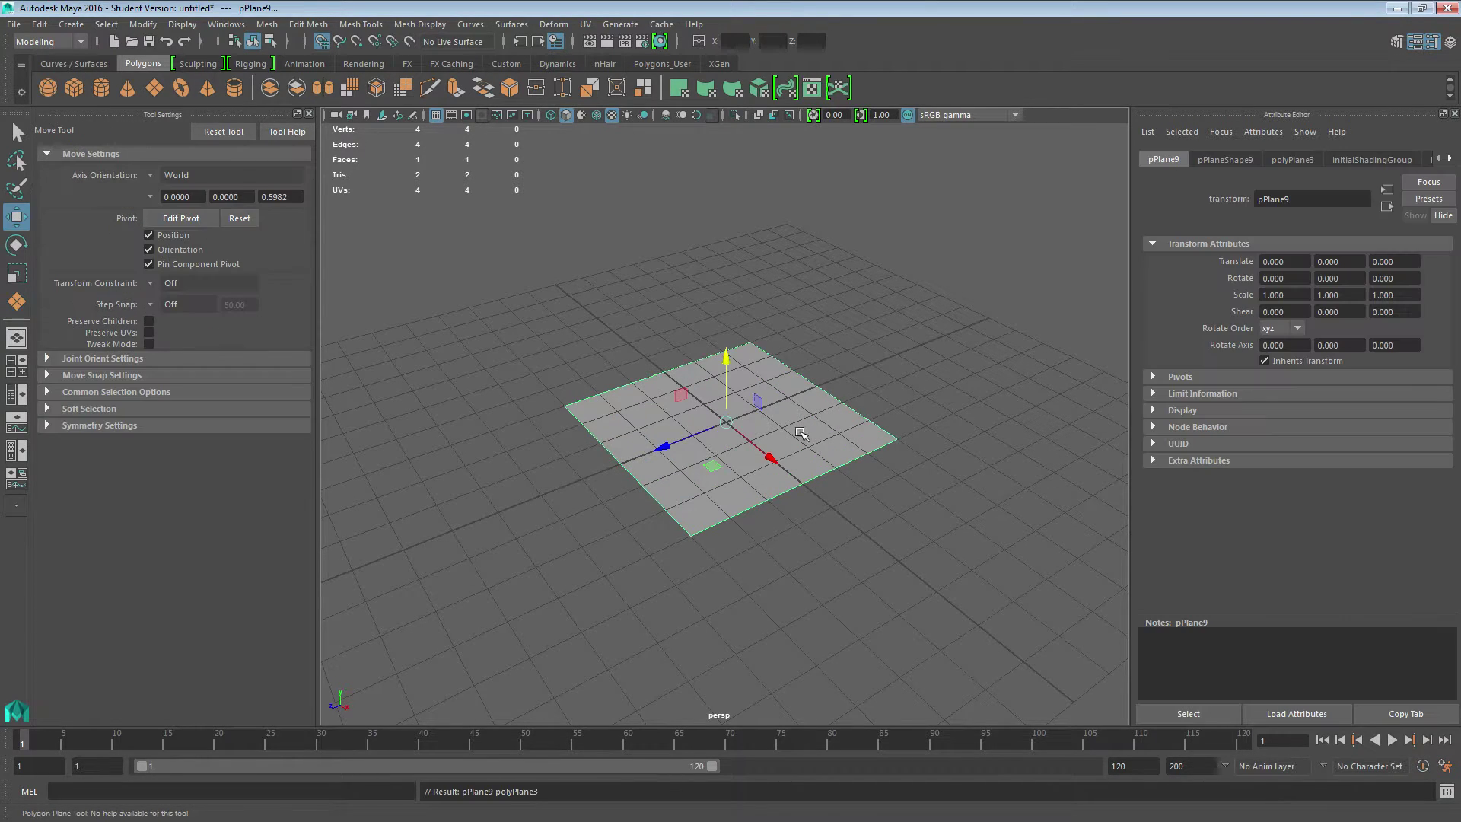
Stand the plane upright by rotating it 90 degrees in X and raise it to 300 in Y
key(e)
drag(698, 380, 612, 394)
key(w)
drag(726, 367, 733, 295)
alt+drag(664, 436, 805, 427)
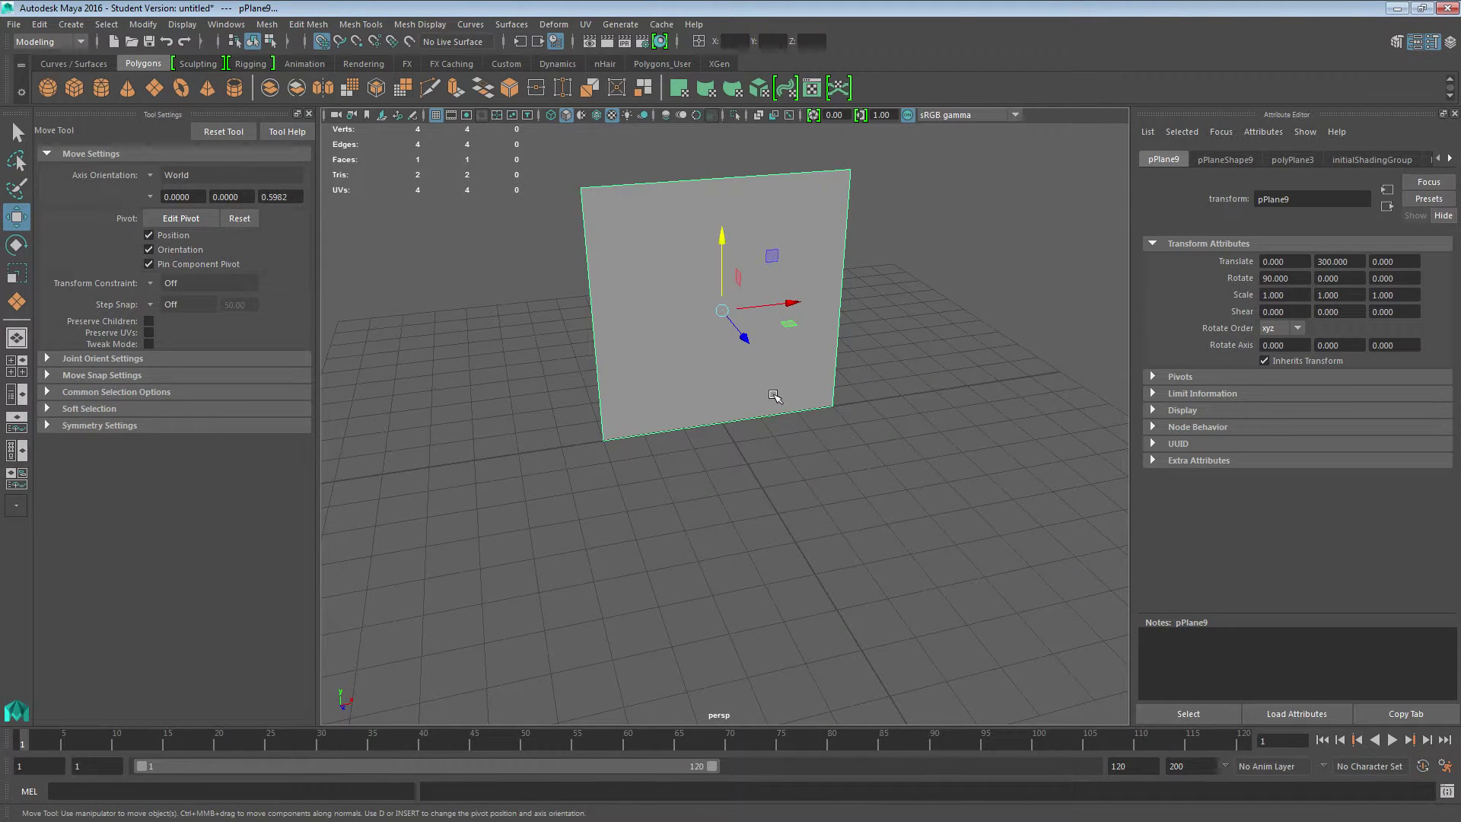
Duplicate the plane rotated -45 degrees in Y, then repeat the transformed duplicate twice for four crossed planes
key(ctrl+d)
key(e)
drag(754, 337, 712, 344)
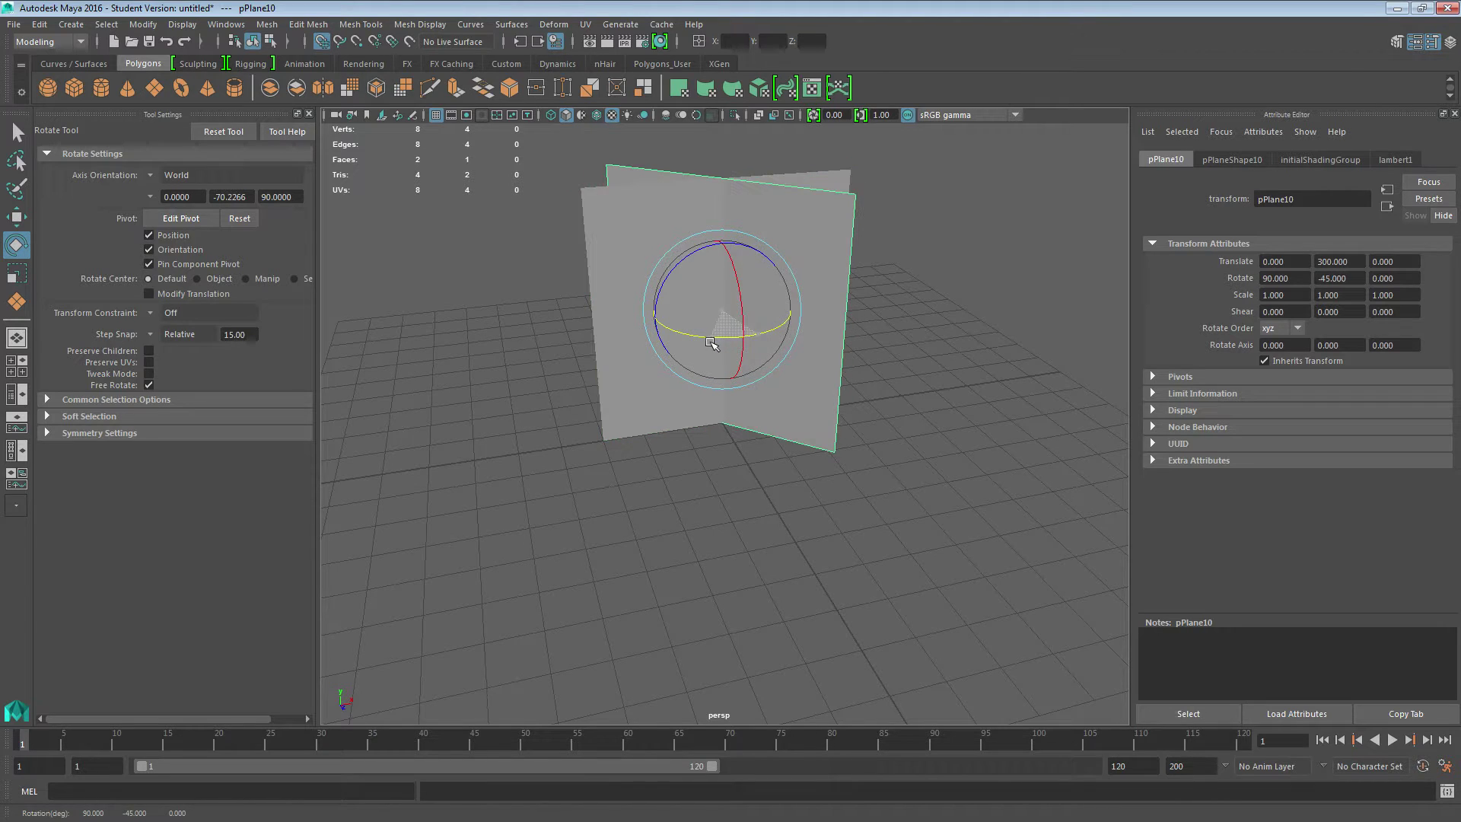
key(shift+d)
key(shift+d)
Inspect the arrangement of the crossed planes from several angles, picking individual planes
click(936, 411)
alt+drag(937, 411, 734, 455)
click(735, 341)
click(822, 247)
click(700, 191)
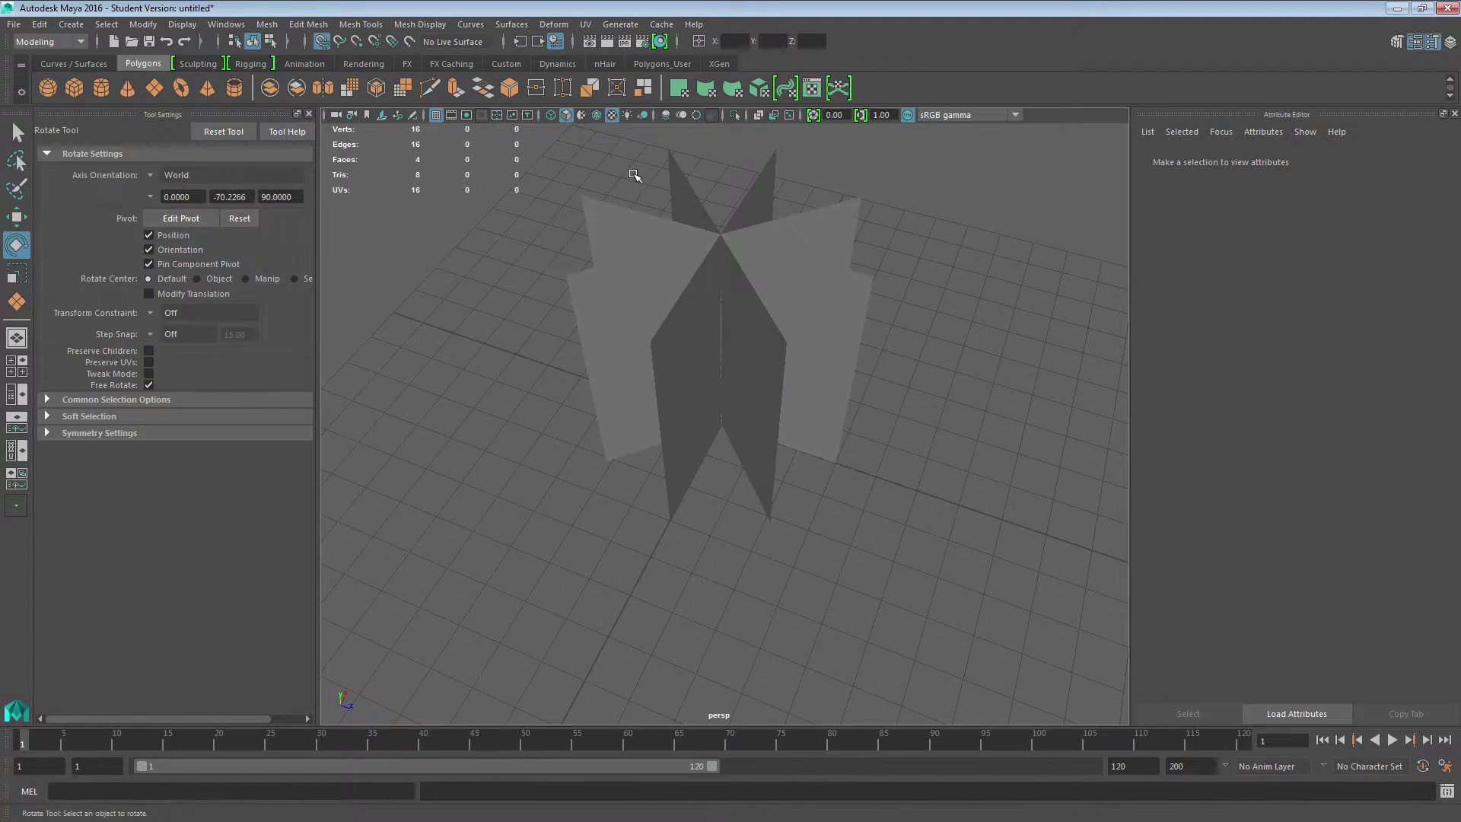
click(760, 195)
click(835, 316)
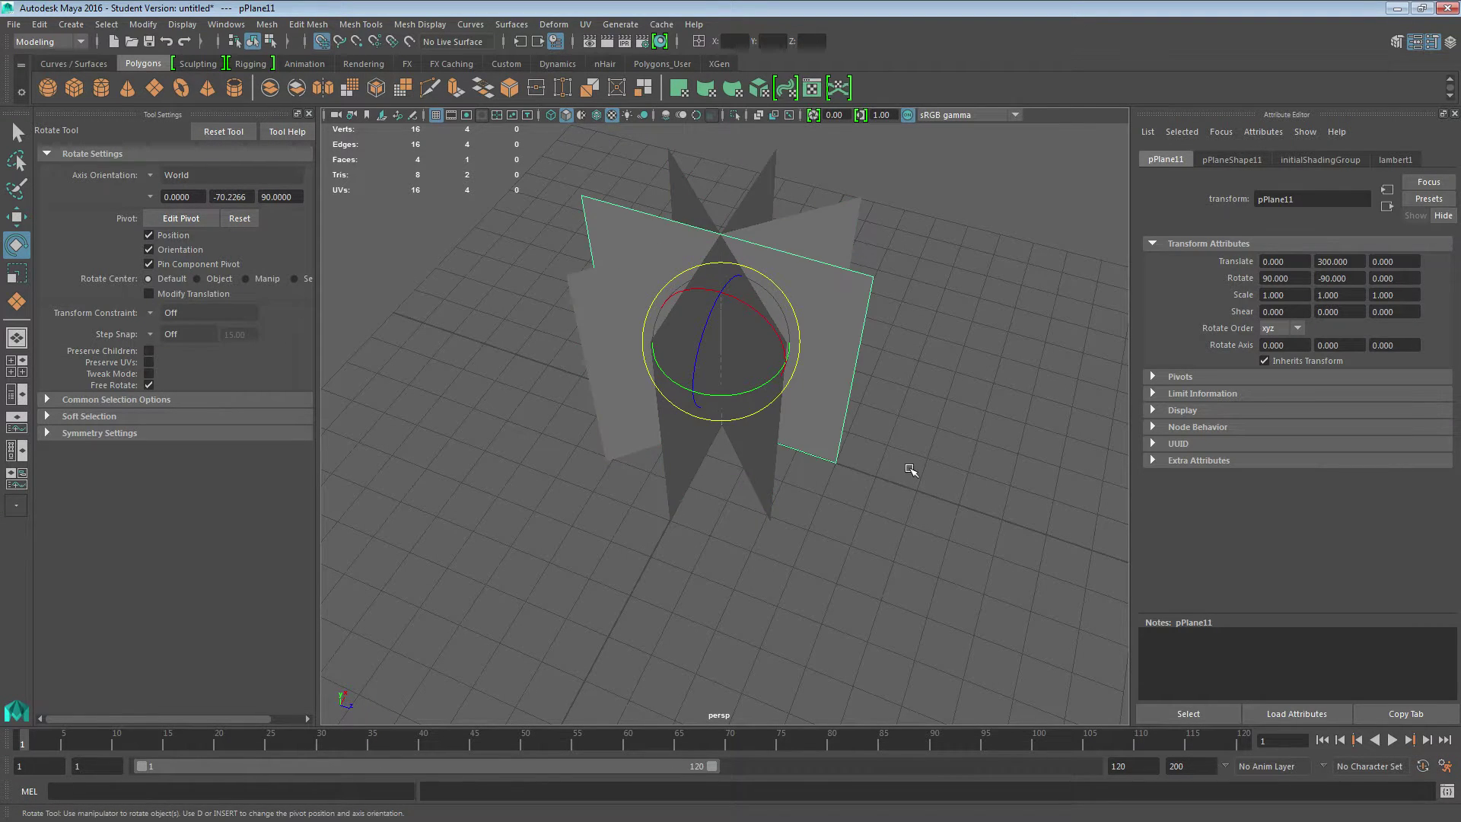
click(911, 471)
alt+drag(960, 472, 913, 440)
Turn on smooth mesh preview for all four planes and convert the preview to polygons
drag(478, 183, 977, 450)
key(3)
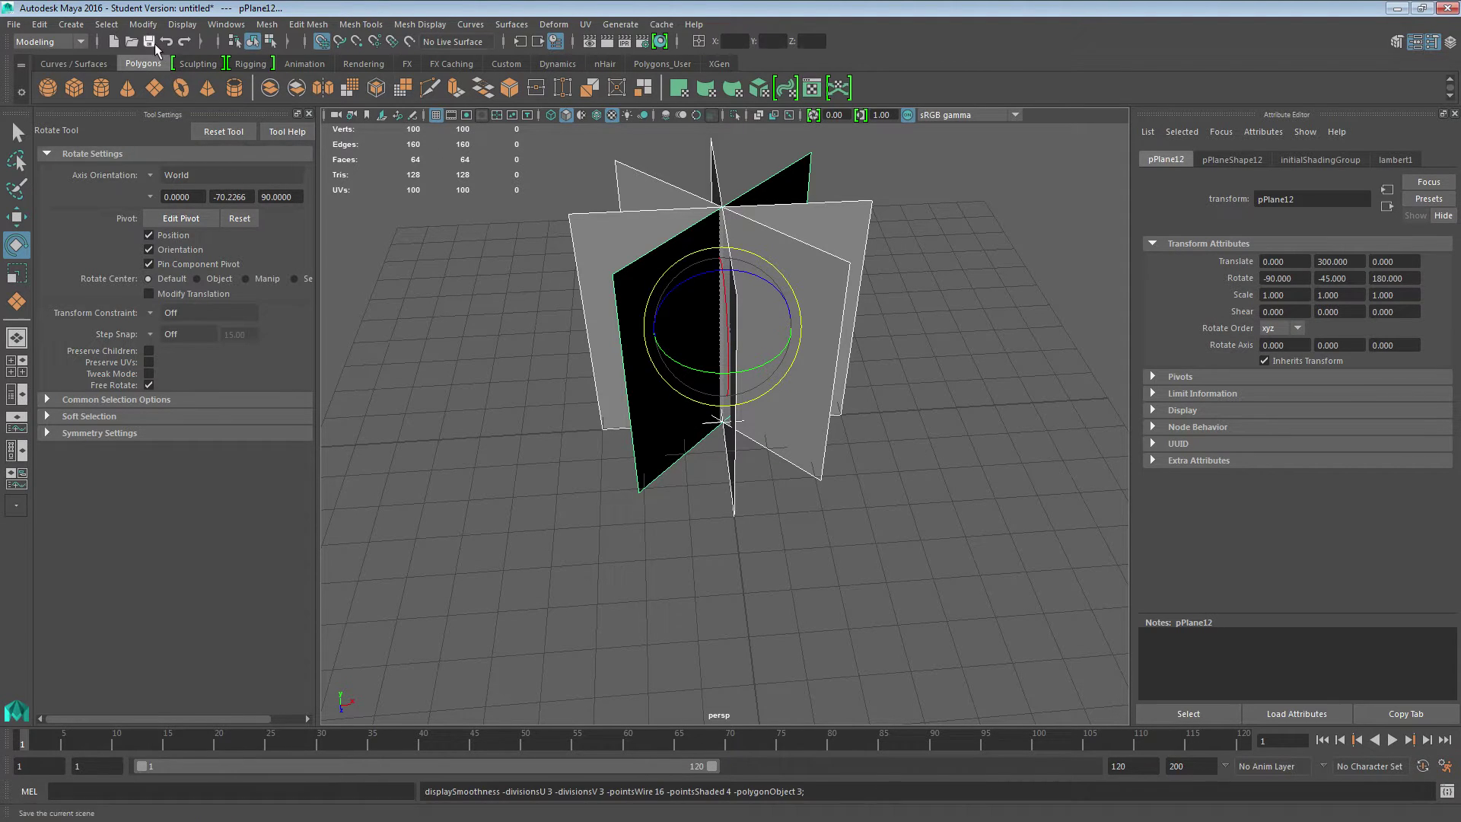
click(142, 23)
mouse_move(185, 387)
click(397, 438)
alt+drag(792, 571, 727, 261)
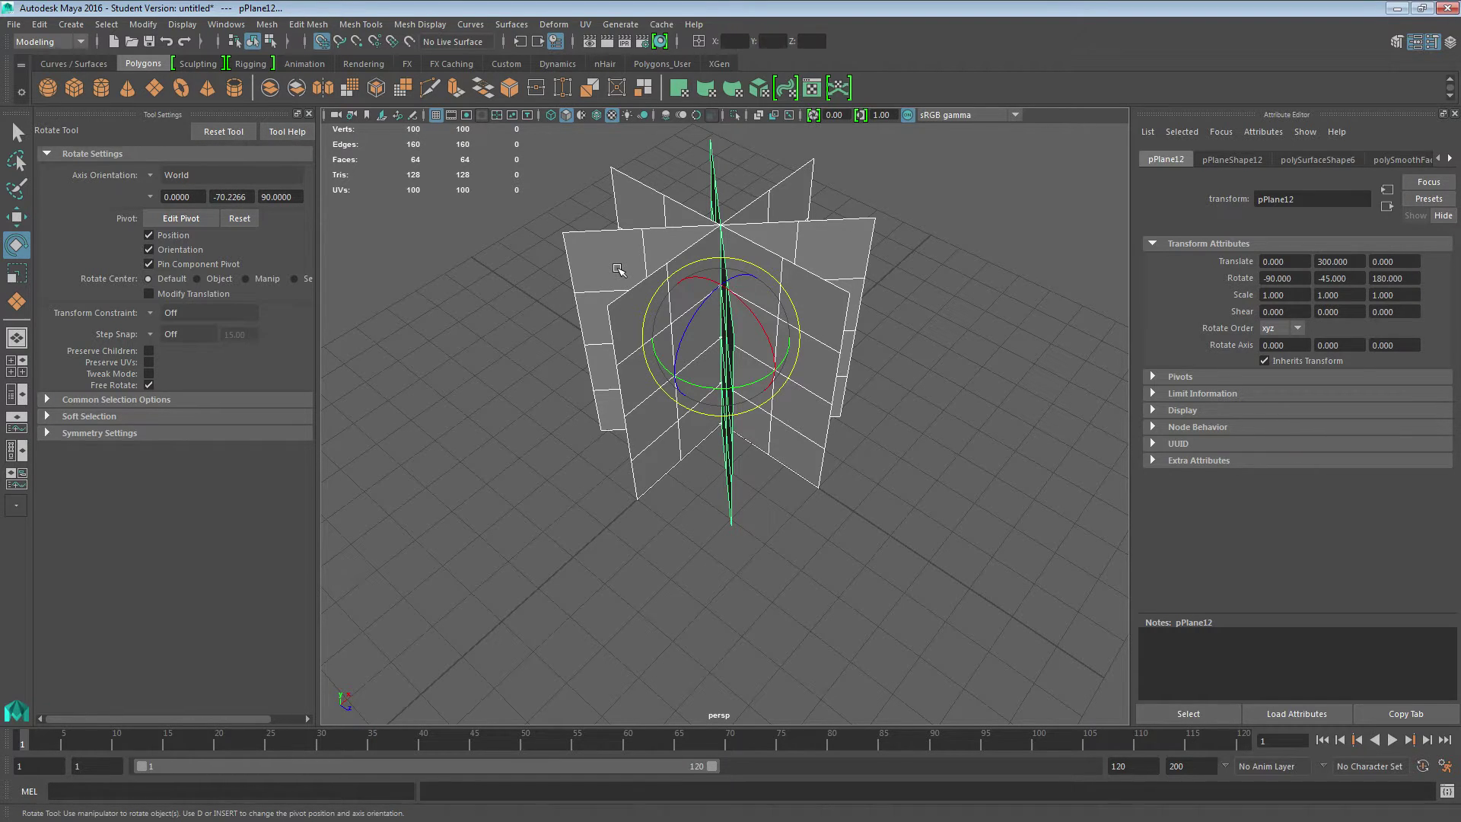
Inspect the four subdivided planes unselected, then reselect them all to check their edges
click(1030, 368)
alt+drag(965, 390, 708, 358)
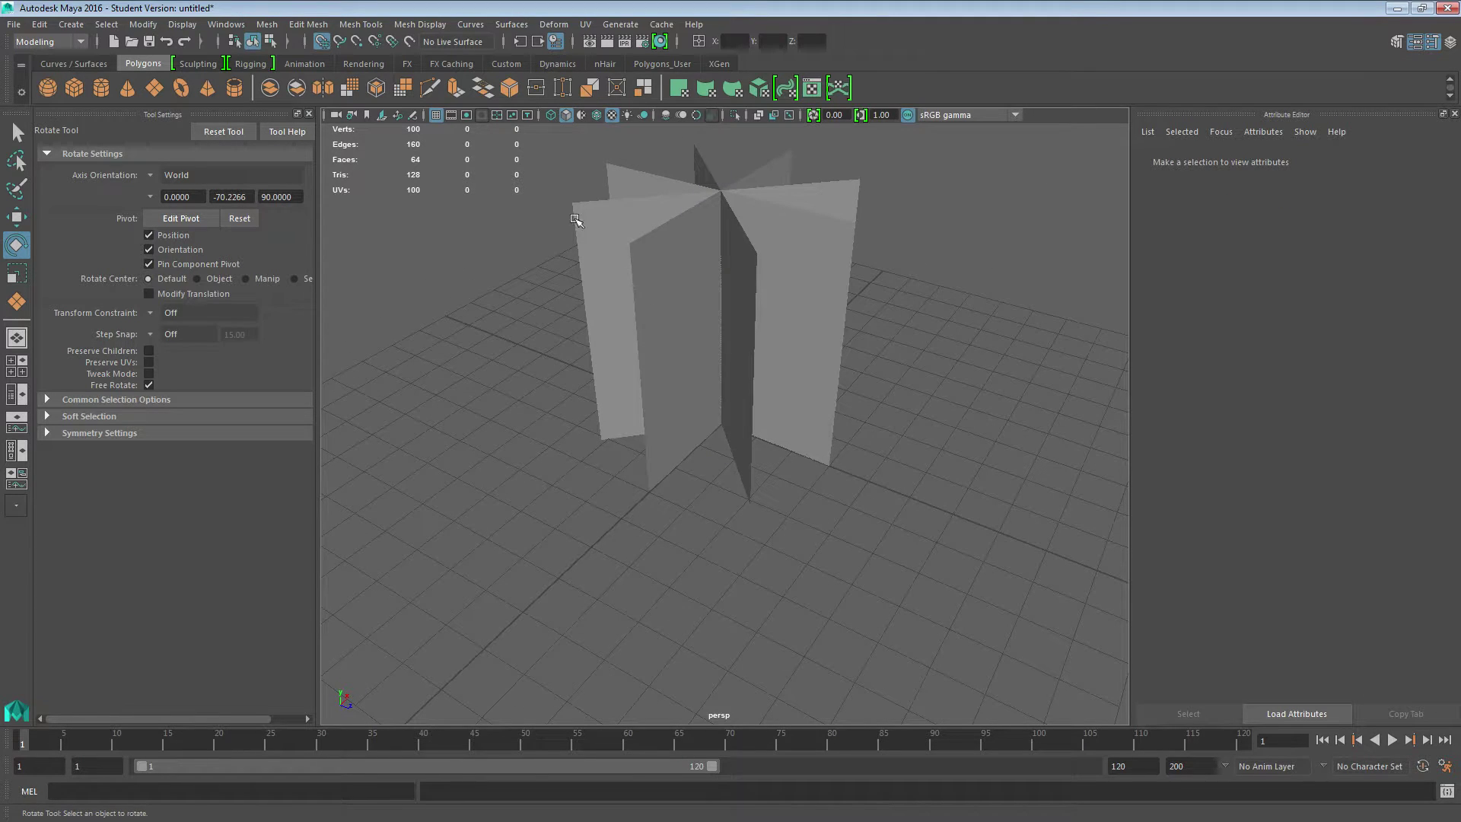
drag(574, 216, 830, 368)
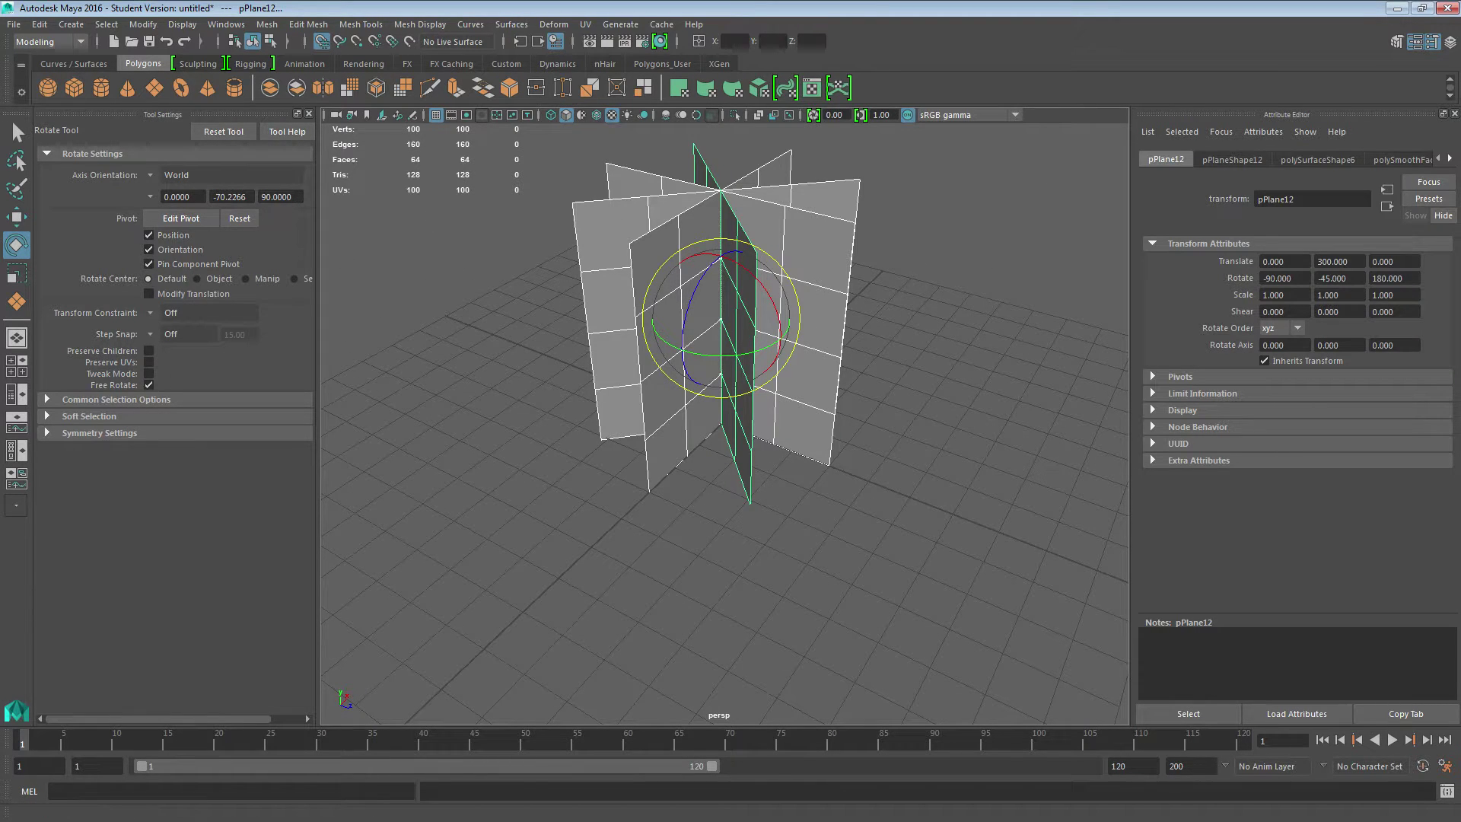
Switch to Chrome and compare the grass images in the "grass alpha texture" image results
drag(0, 319, 567, 2)
scroll(740, 546, up, 1)
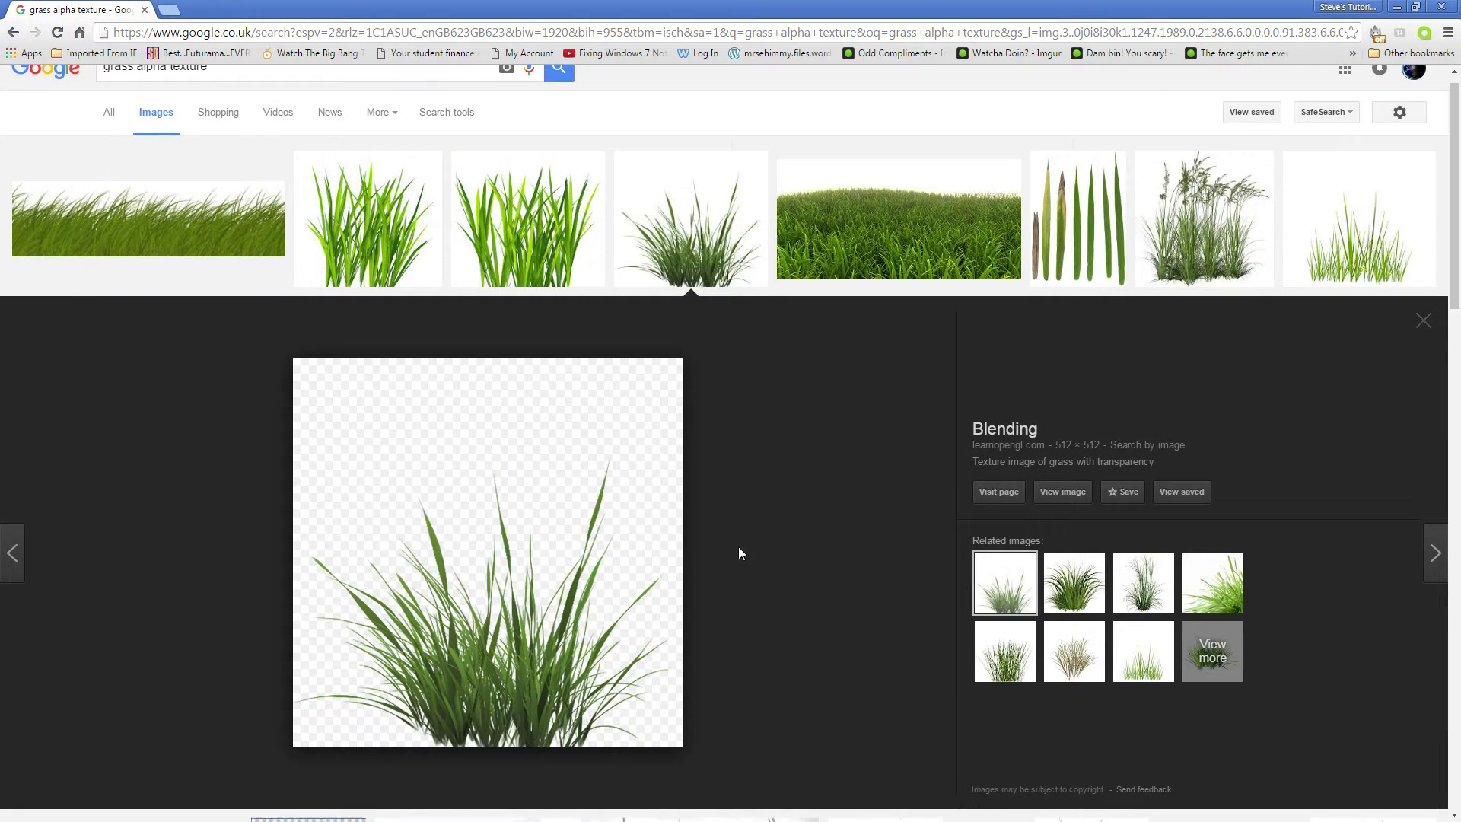
scroll(739, 548, up, 1)
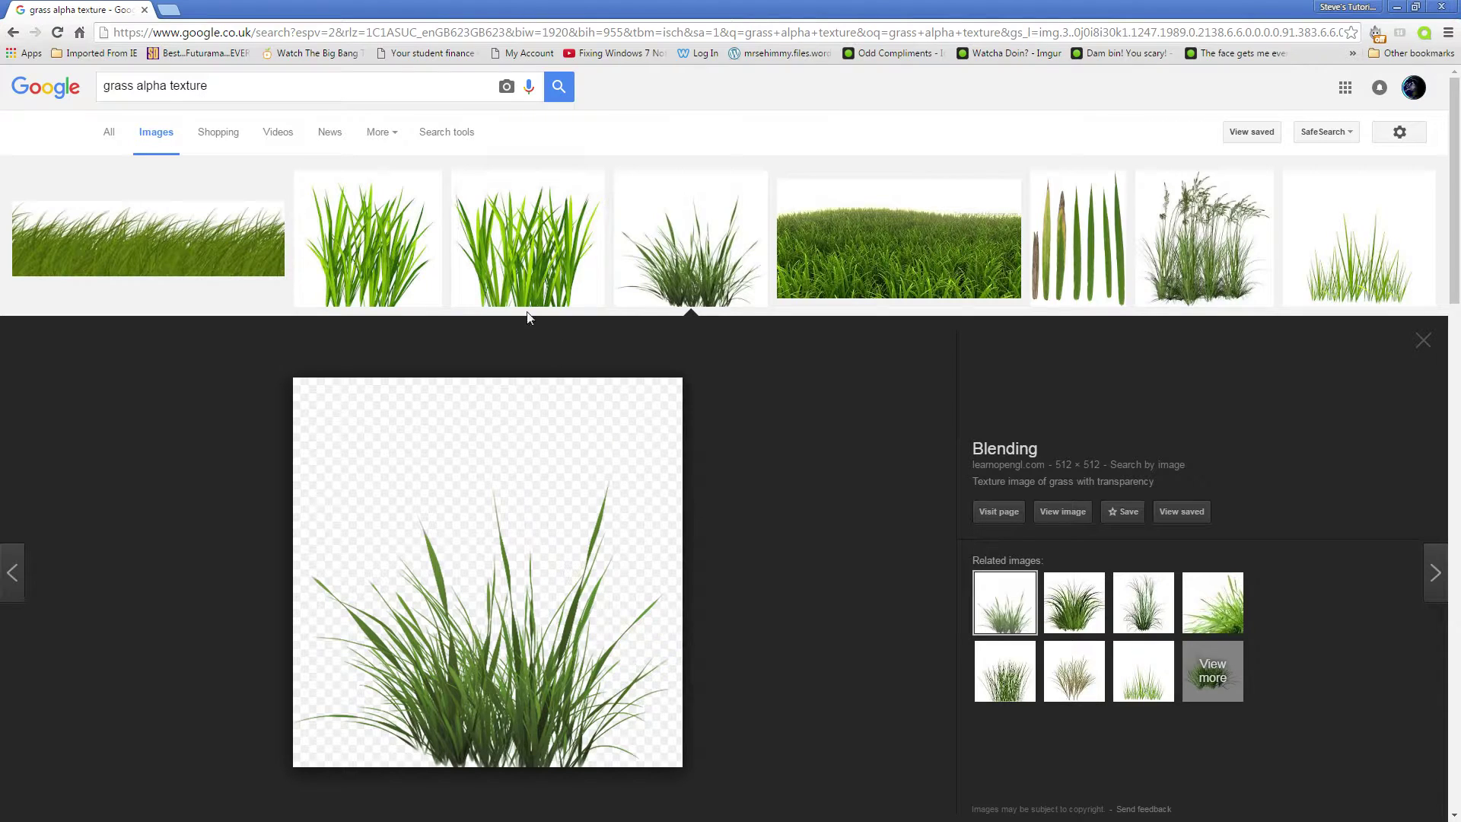
click(503, 251)
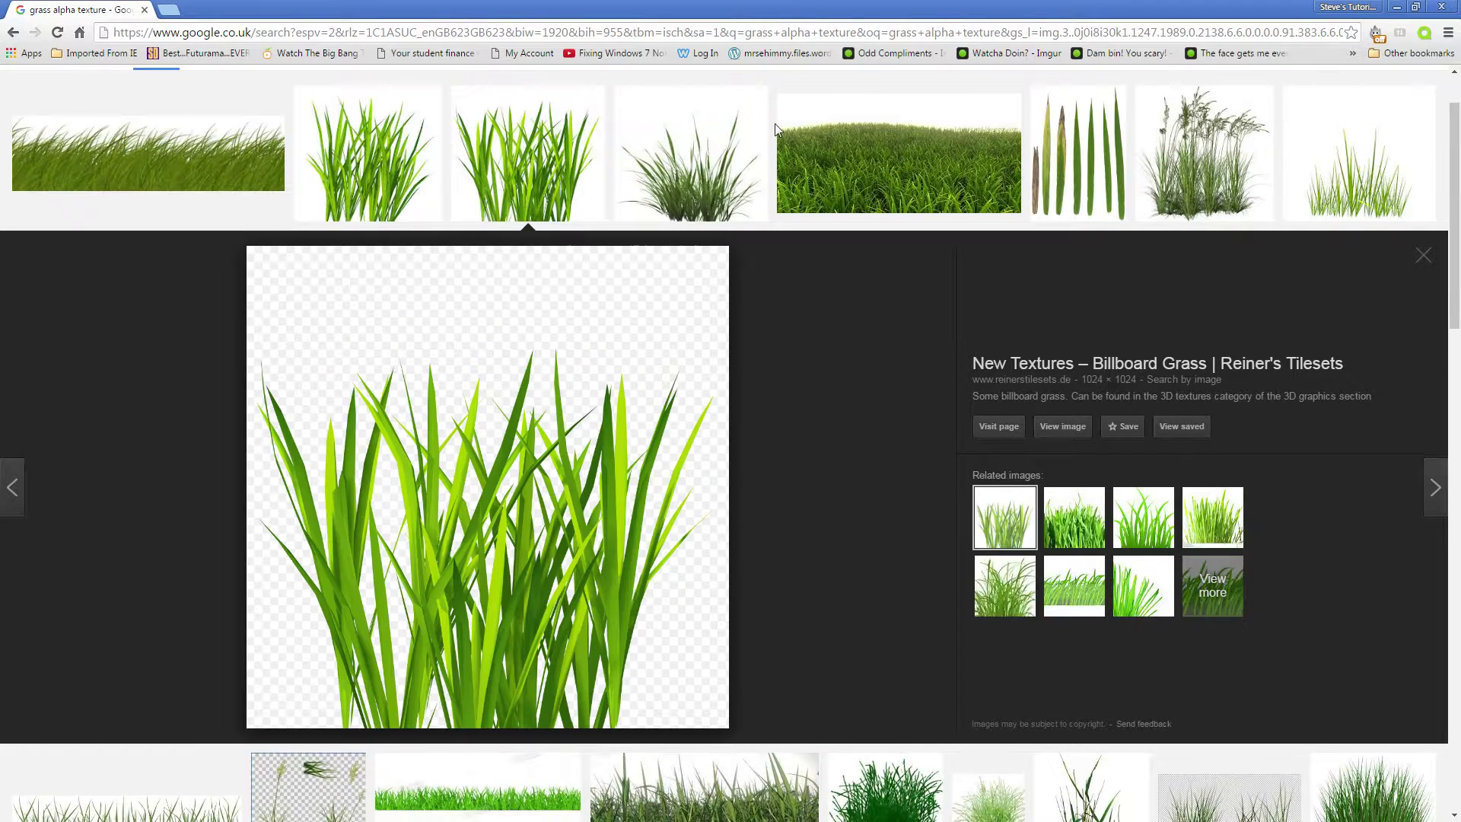
click(729, 141)
click(149, 152)
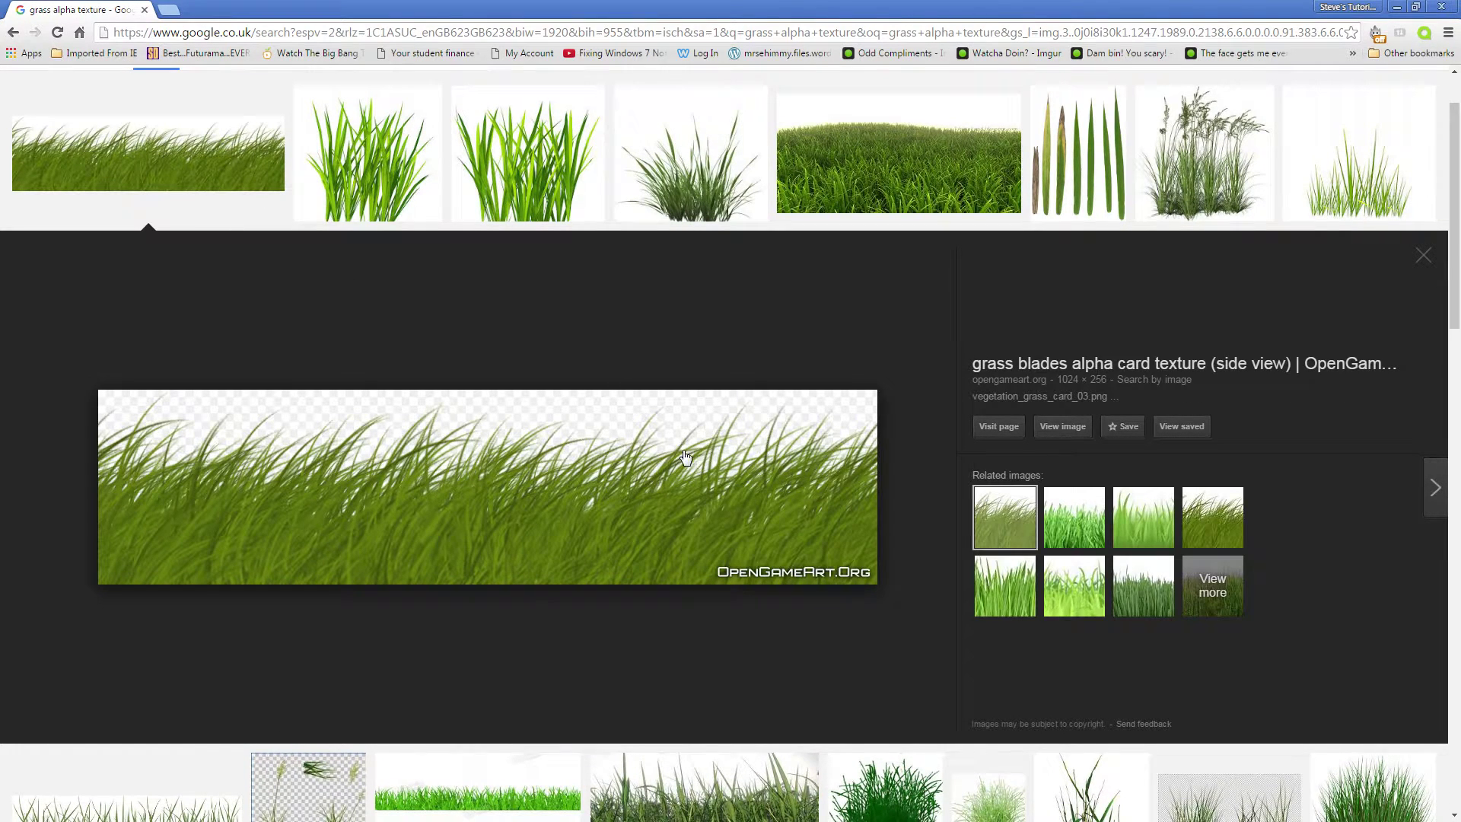
click(685, 167)
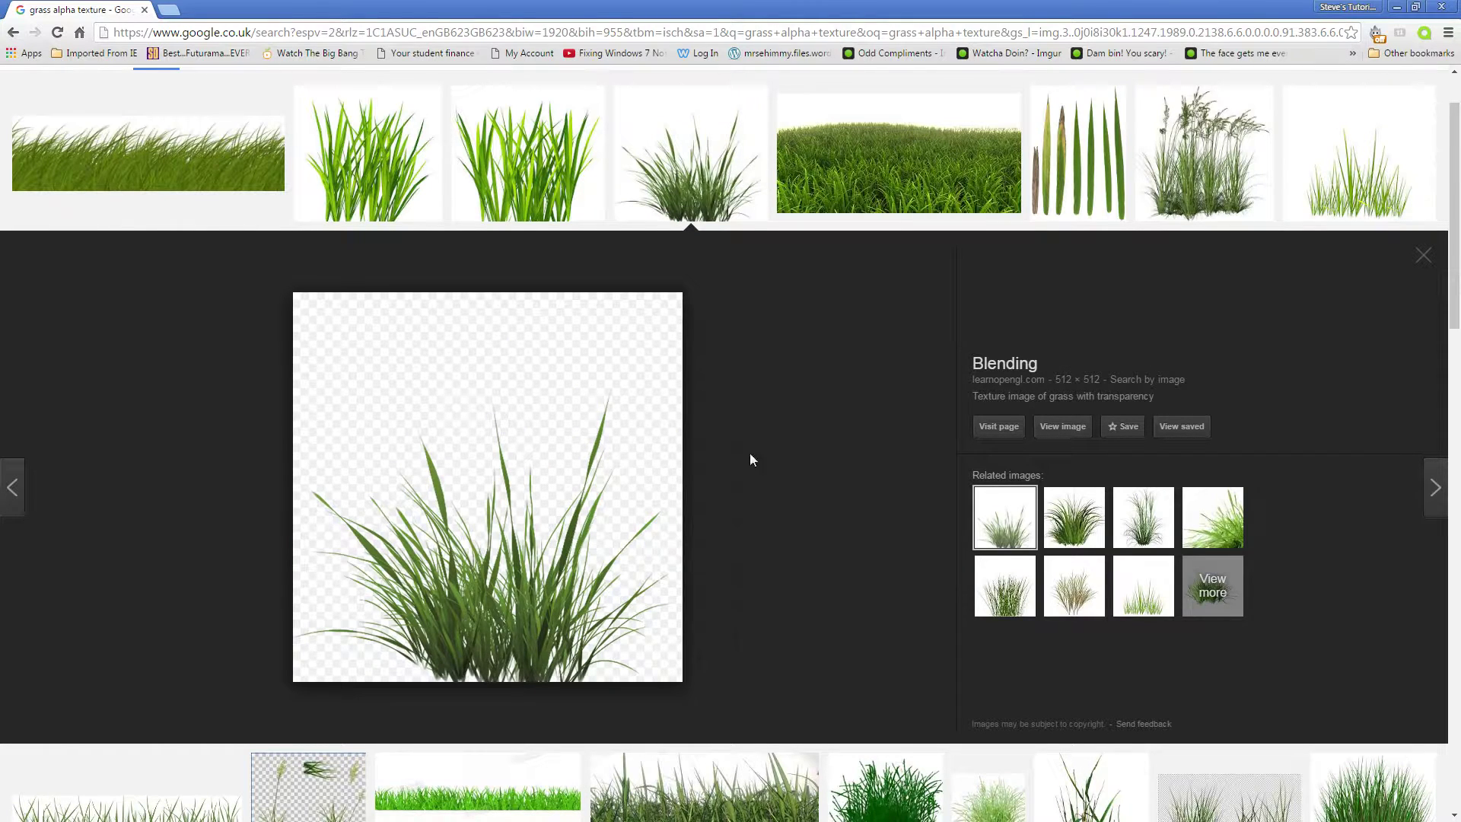
click(1333, 197)
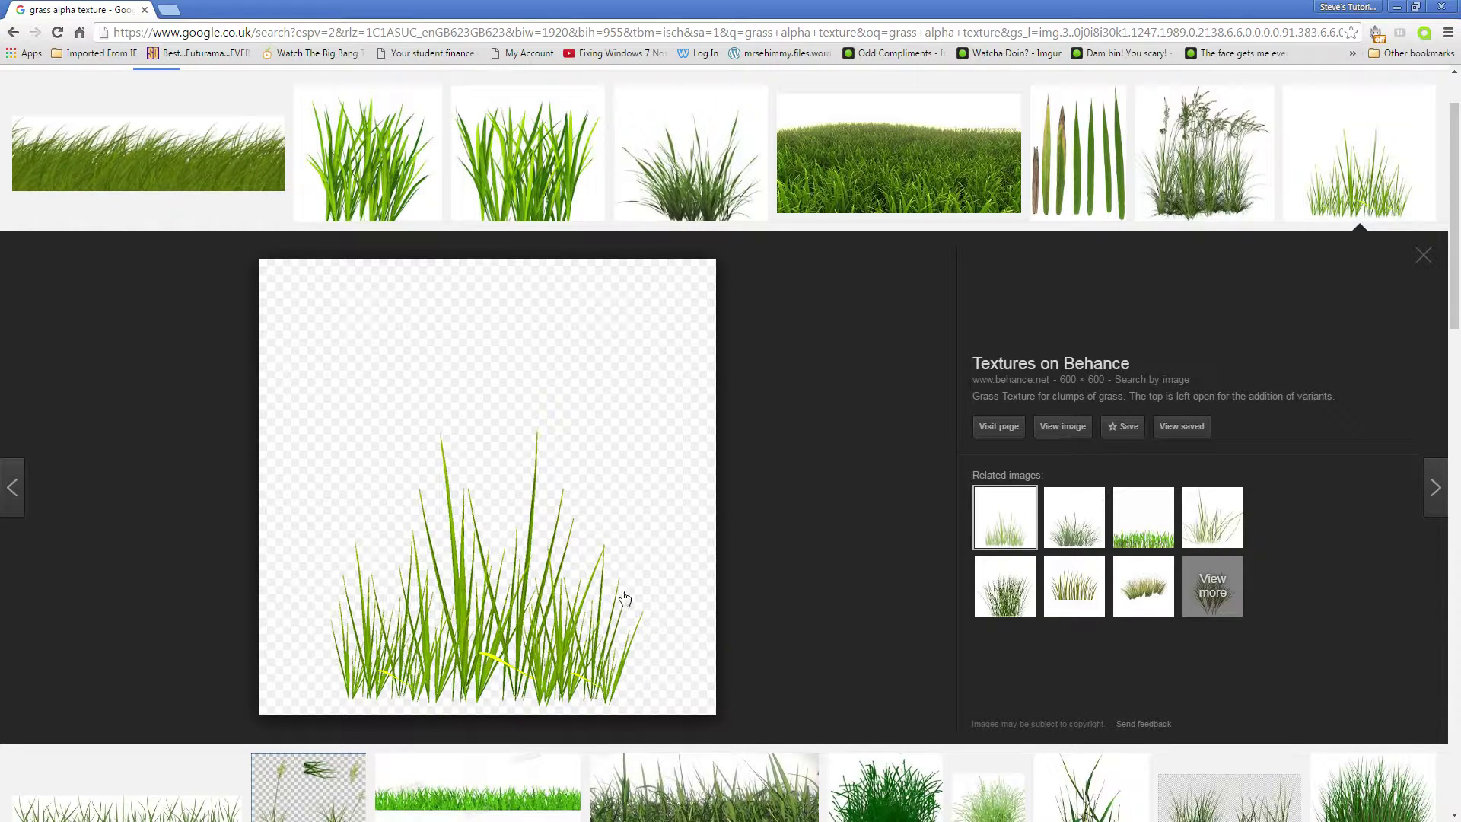
Browse further grass alpha texture results, then preview the 512 × 512 "Blending" grass image from learnopengl.com again
scroll(855, 430, down, 6)
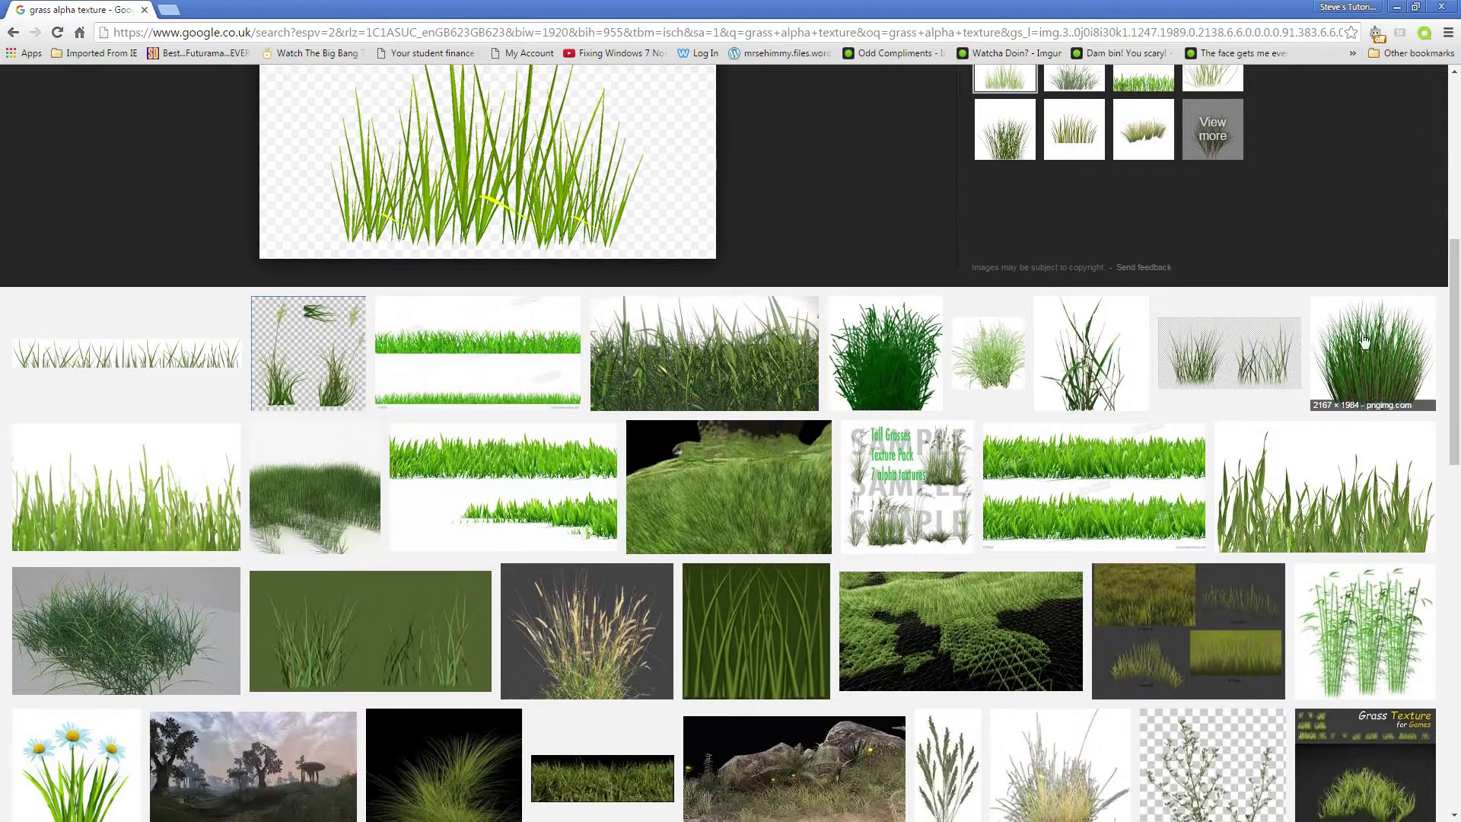
click(1362, 356)
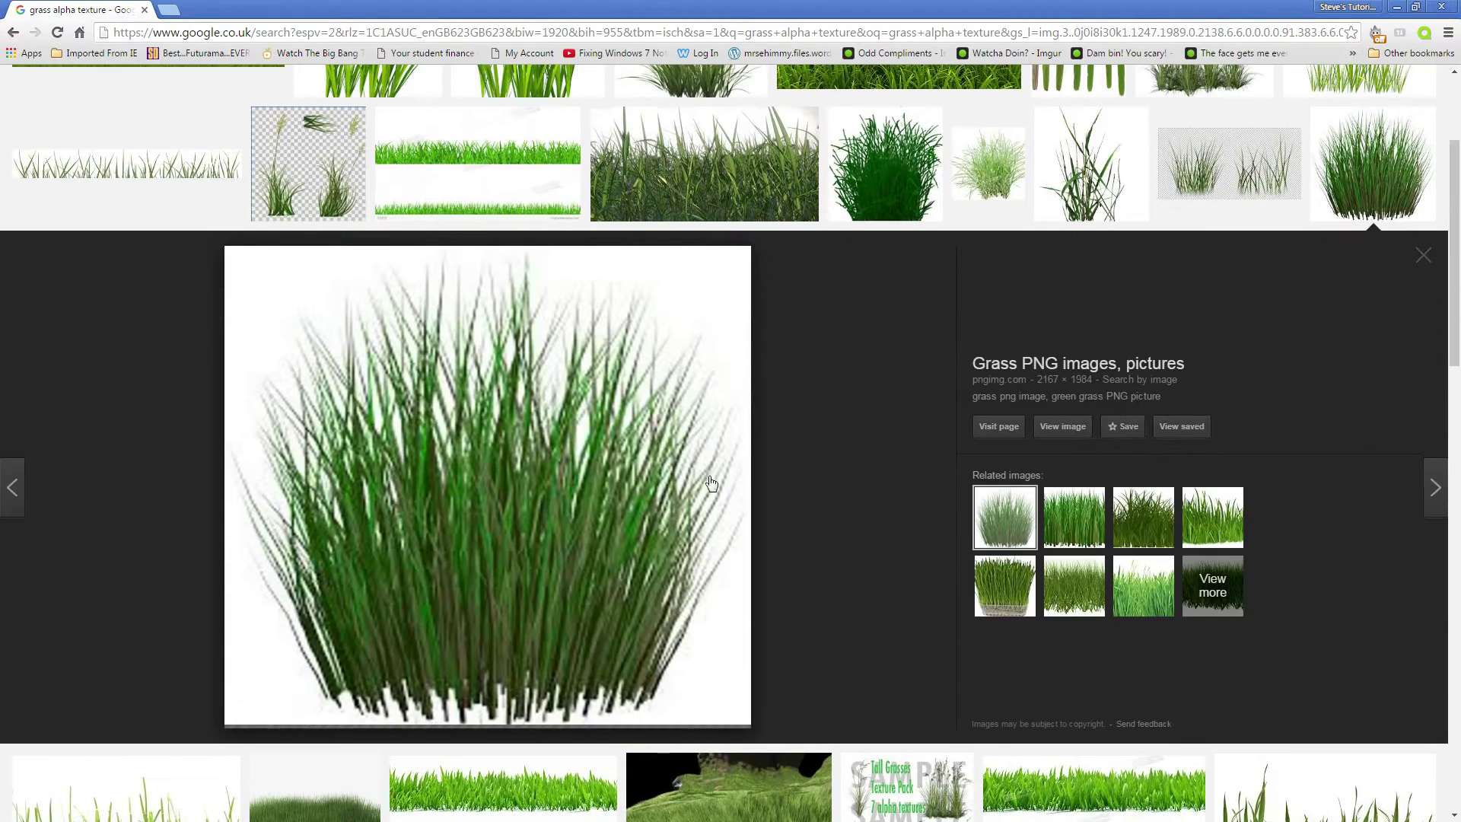
click(885, 196)
scroll(863, 563, down, 2)
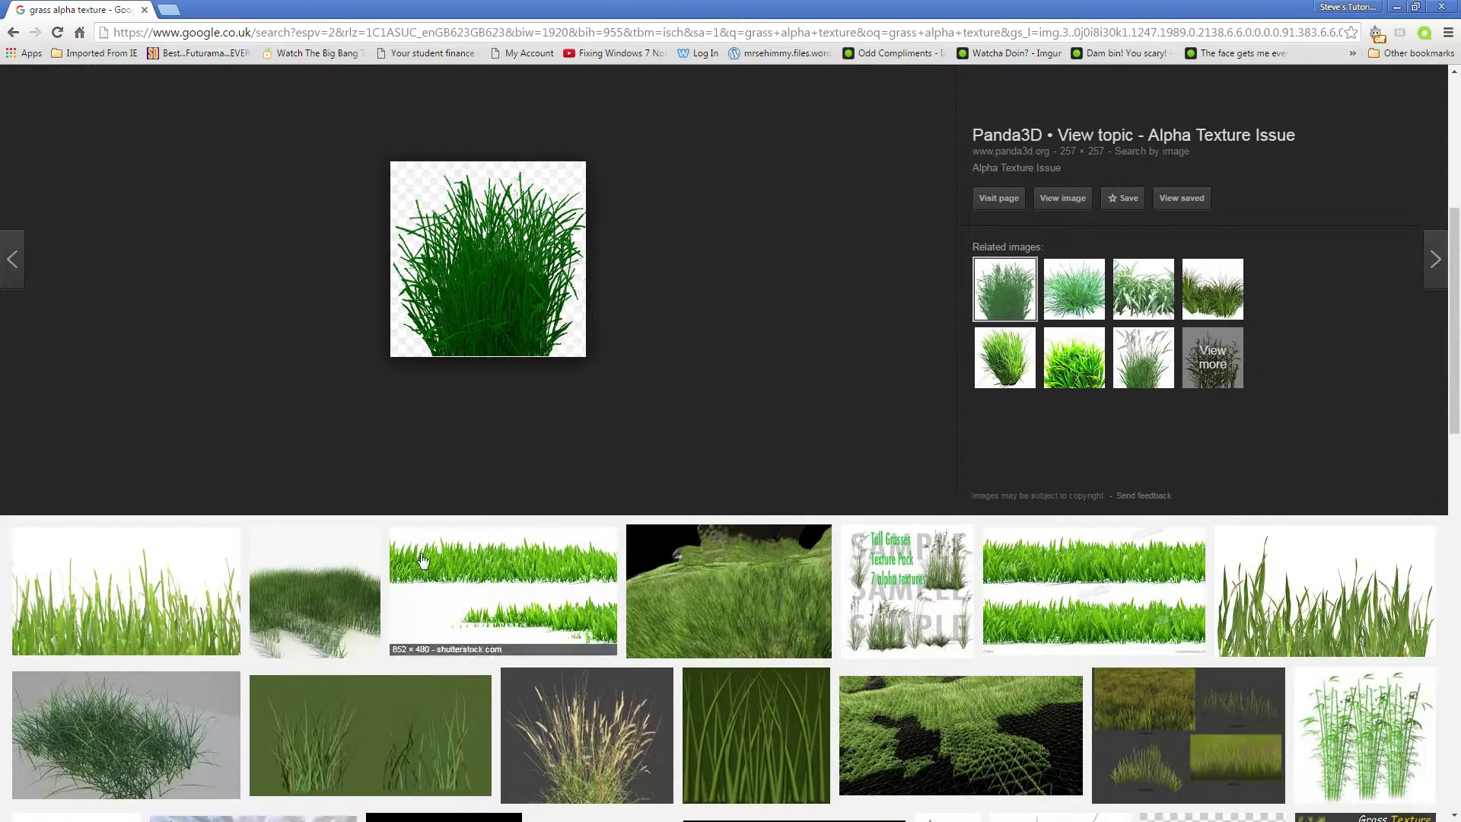
scroll(668, 621, down, 1)
scroll(670, 608, up, 7)
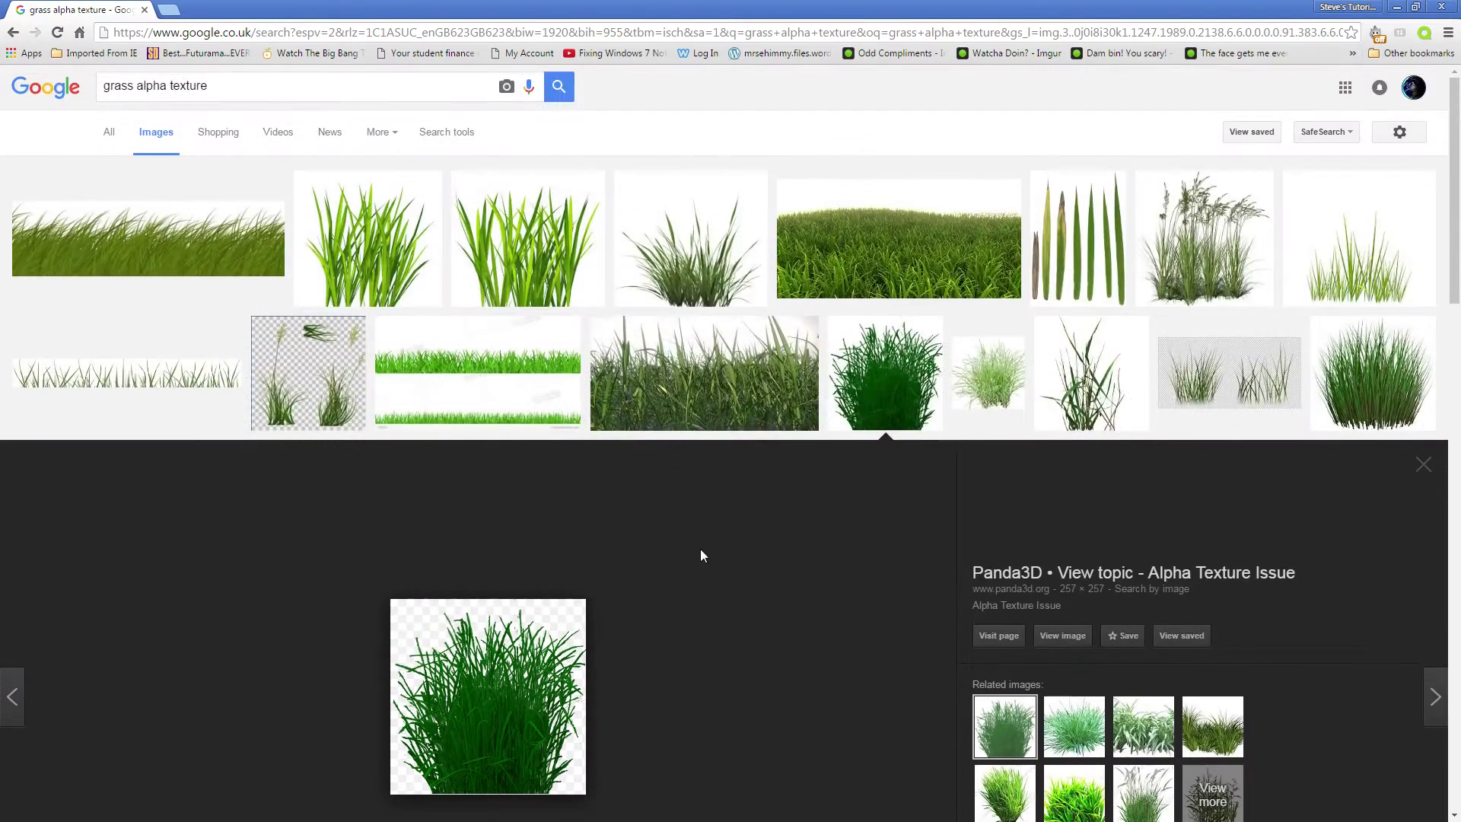
click(733, 207)
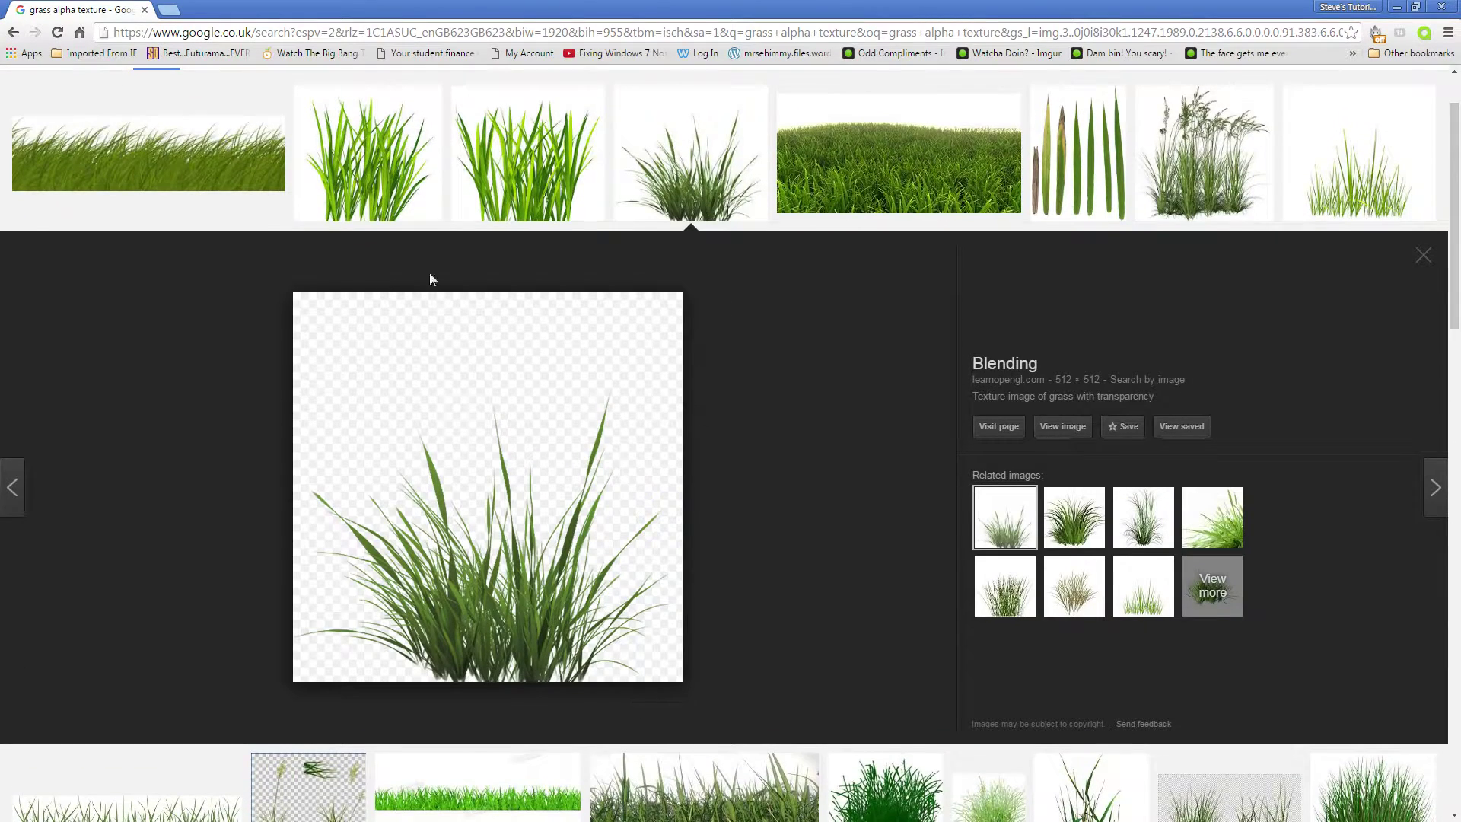
Return to Maya and select all four crossed planes
click(1398, 7)
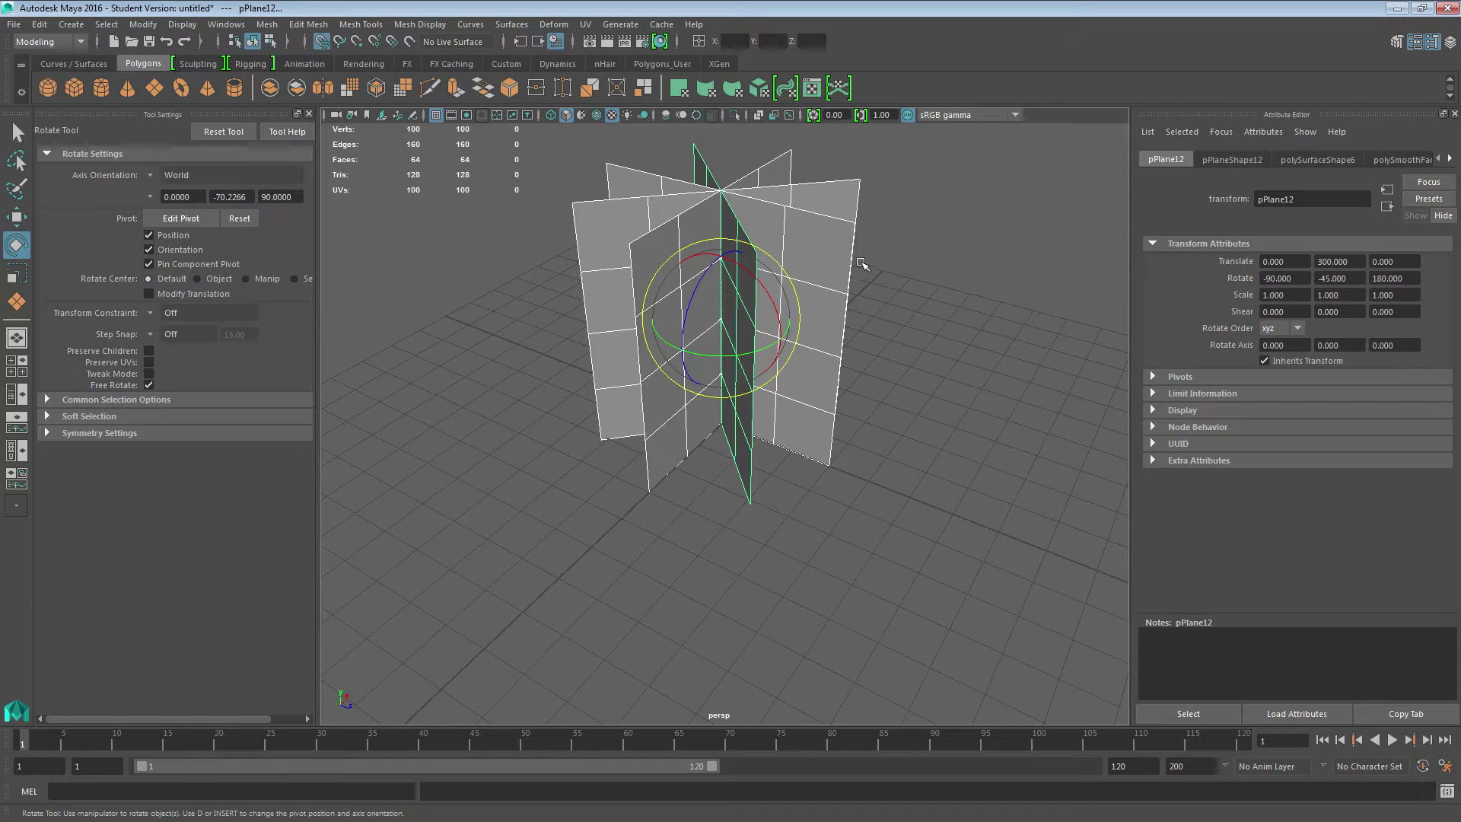
click(792, 296)
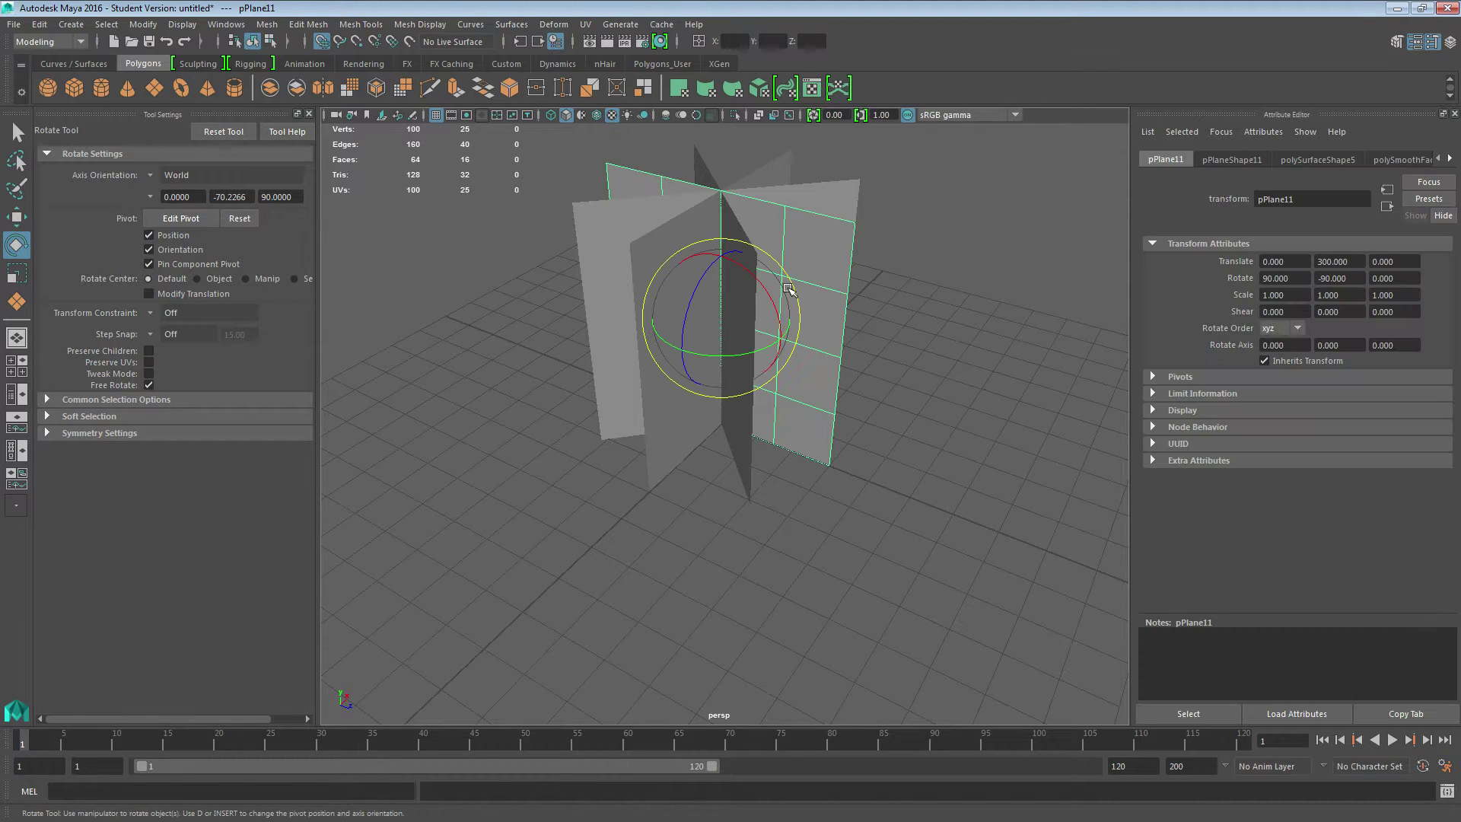
click(883, 284)
drag(544, 145, 1249, 545)
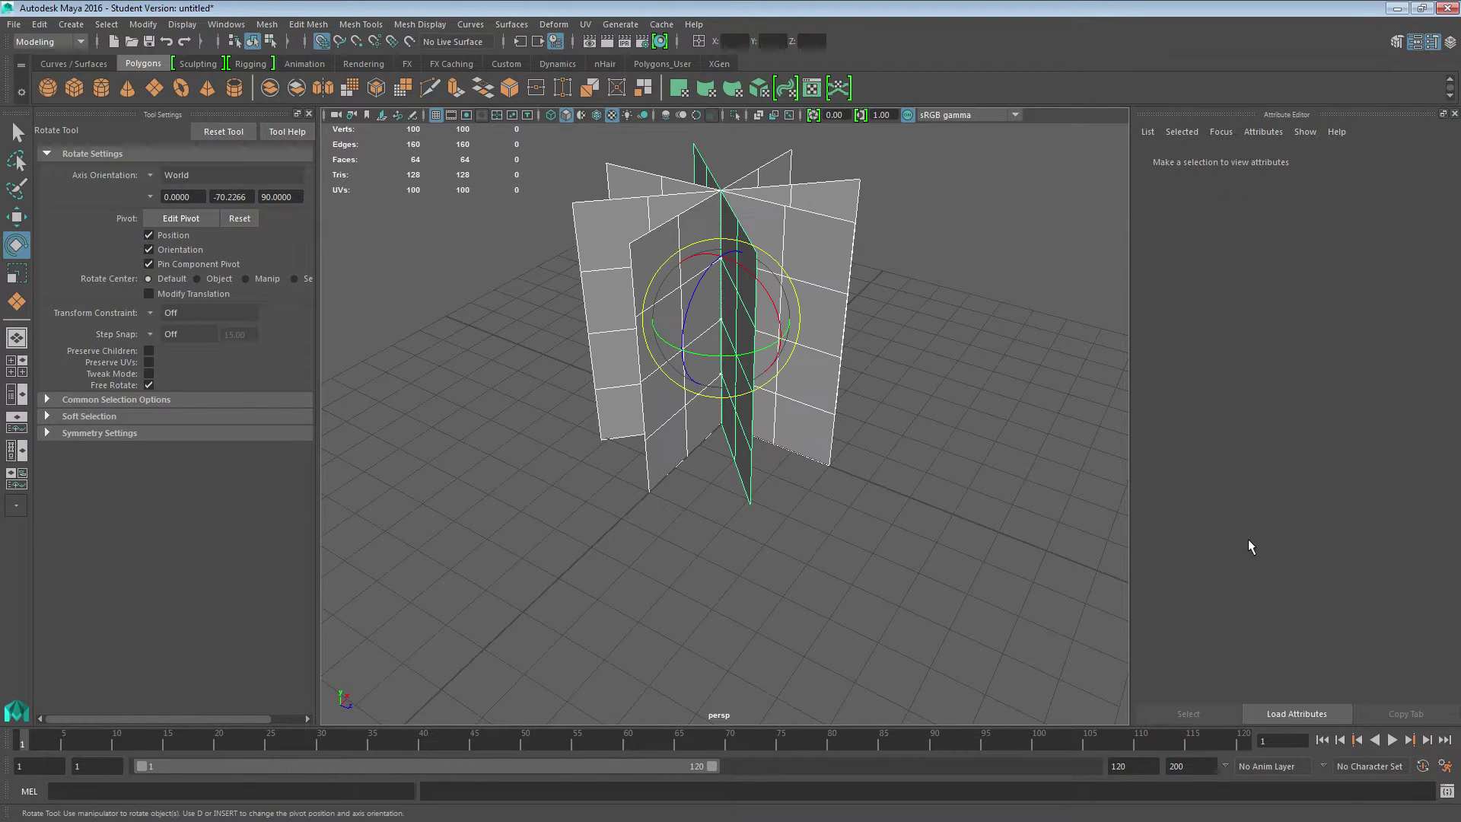
Export the four selected crossed planes from Maya as the Grasstest FBX file
click(40, 25)
click(14, 23)
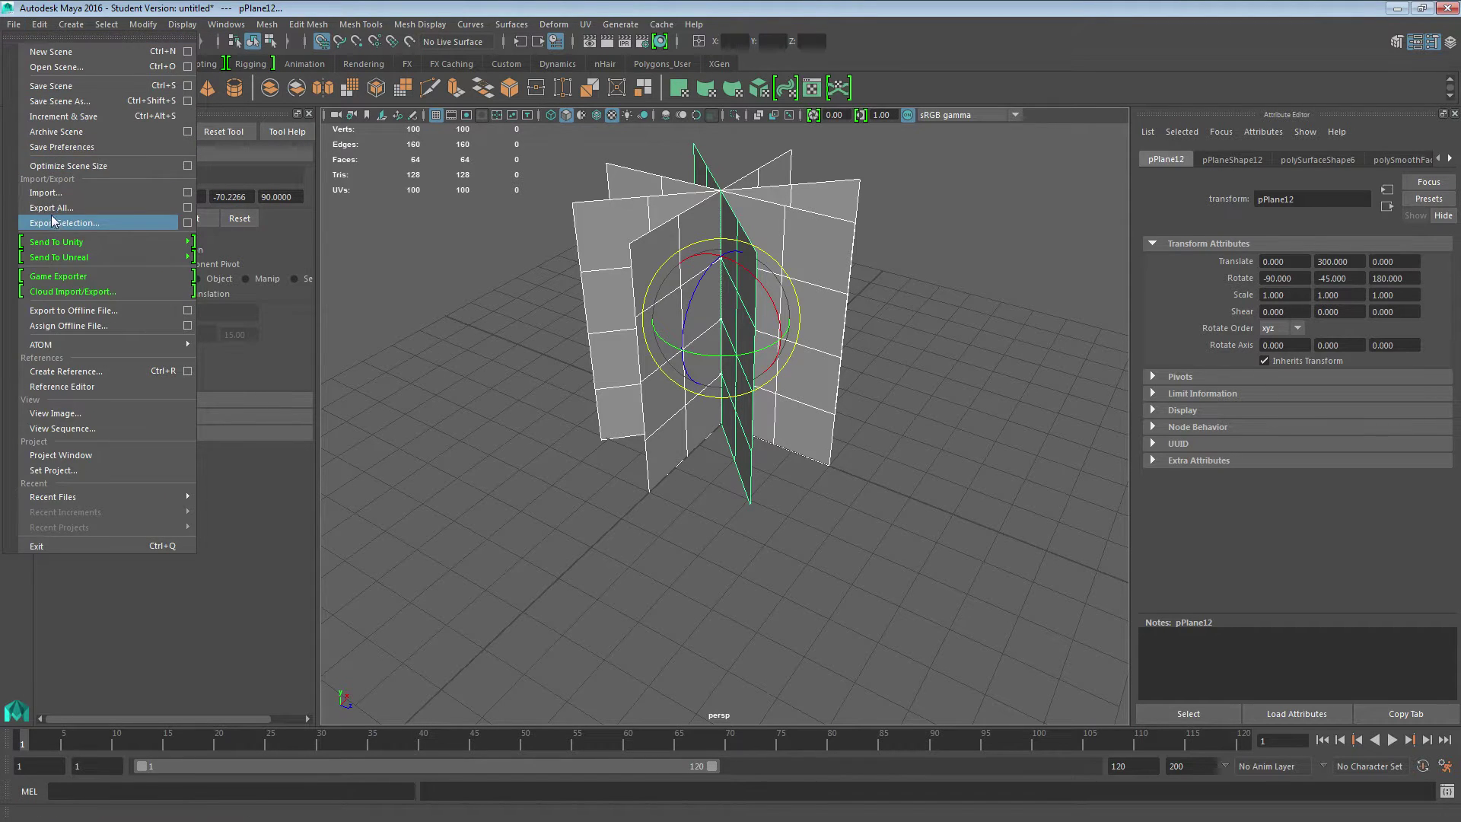
click(52, 215)
click(690, 281)
click(1133, 577)
click(756, 455)
Switch to Unreal Engine and import the Grasstest FBX into the FirstPersonBP folder with the default import options
click(1398, 8)
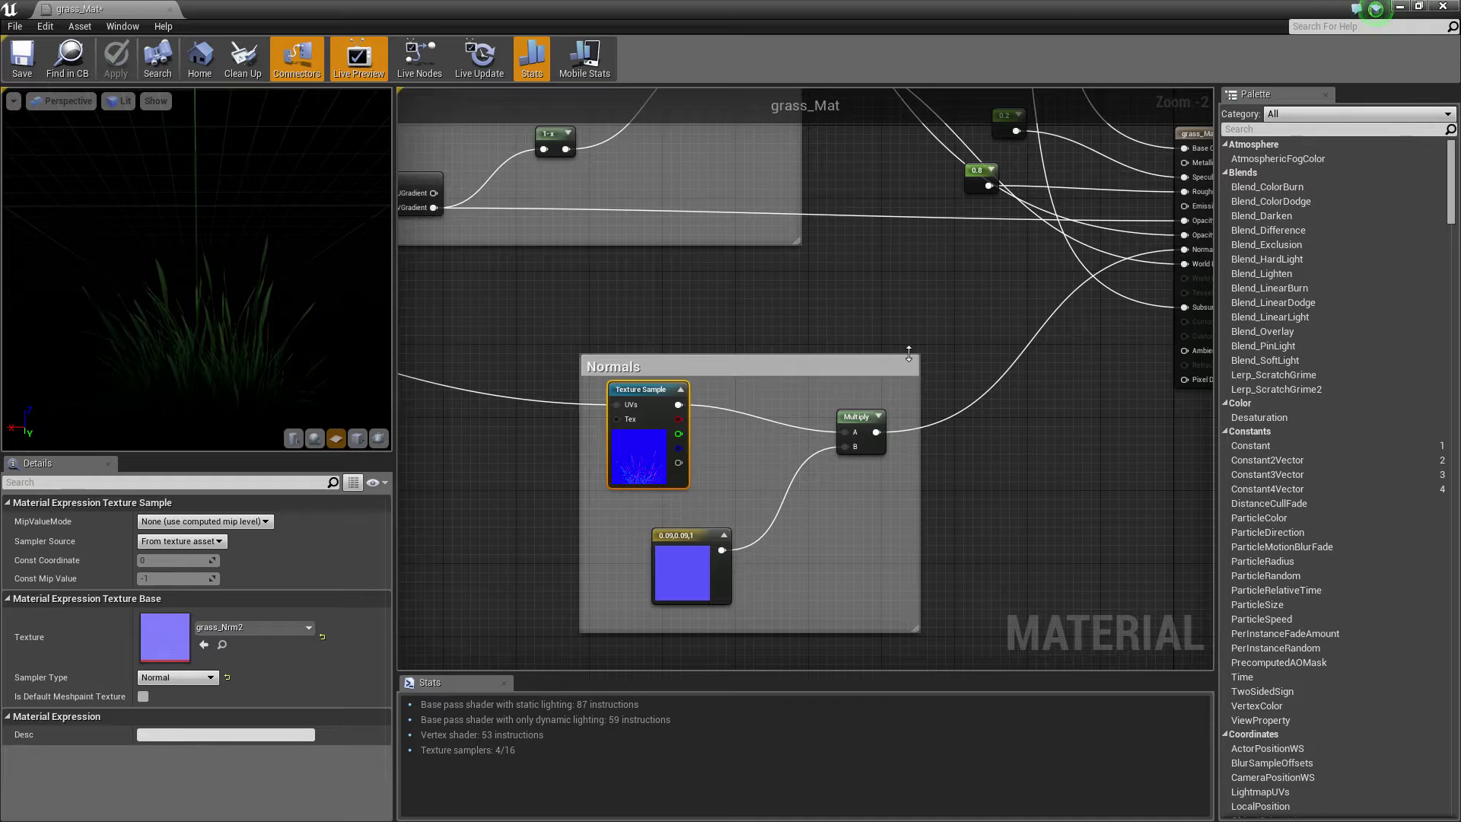
click(1400, 6)
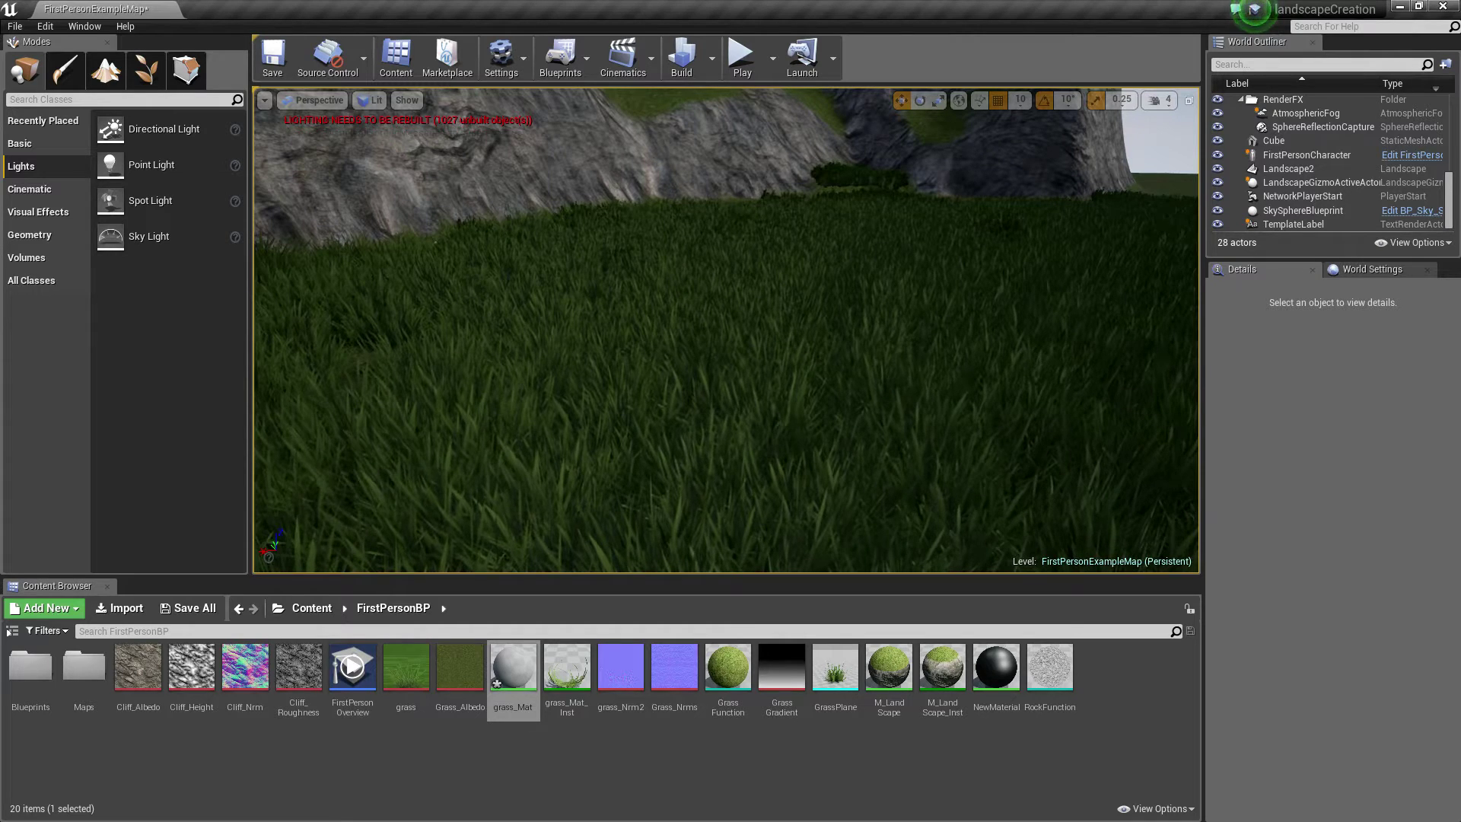
drag(763, 732, 777, 747)
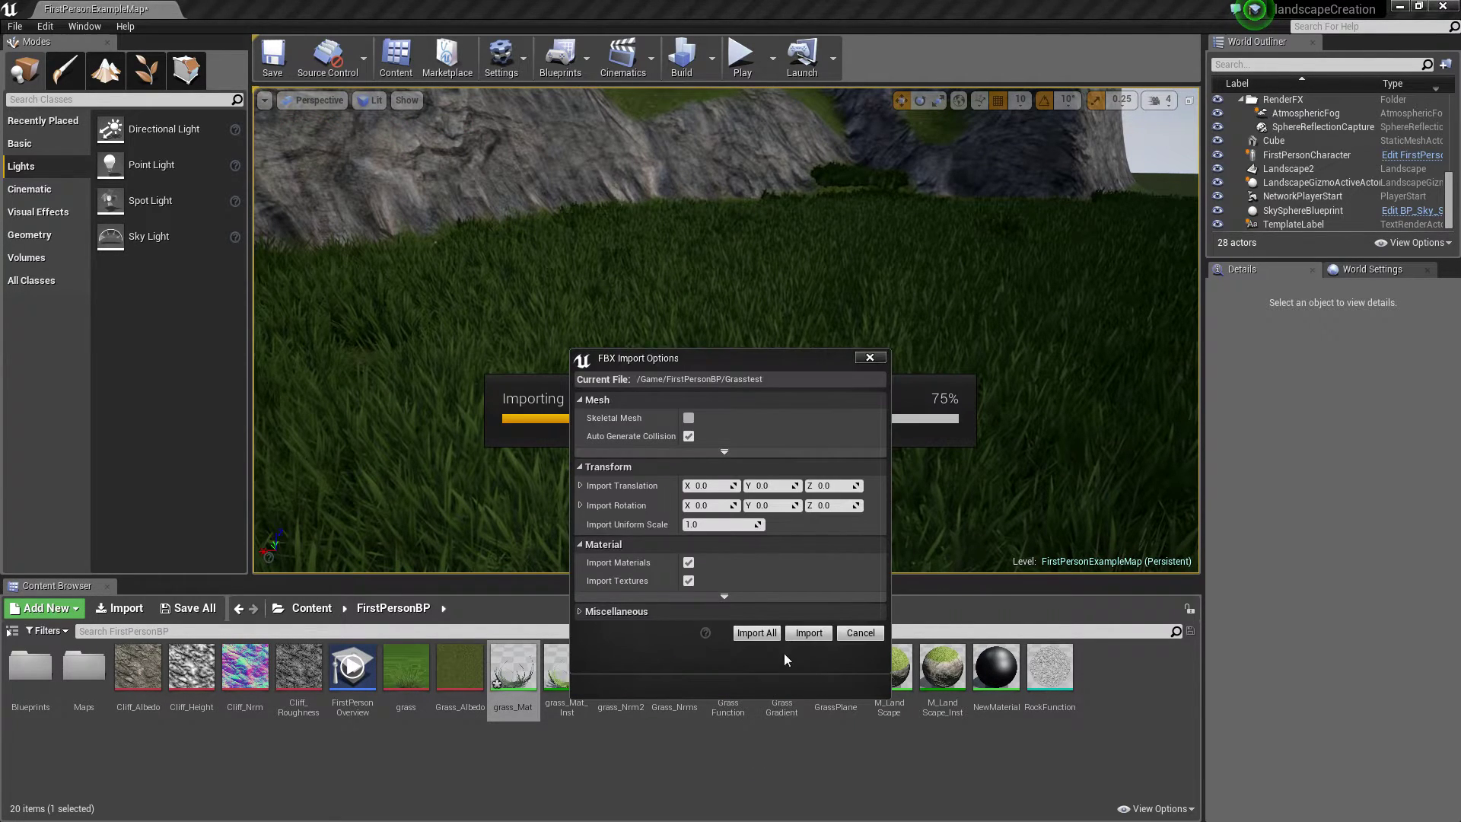
click(809, 632)
Place the Grasstest mesh in an open grassy area of the level
right_drag(727, 330, 773, 369)
key(w)
drag(889, 670, 689, 396)
mouse_move(741, 418)
right_down()
mouse_move(1012, 415)
mouse_move(1009, 391)
mouse_move(743, 414)
right_up()
key(w)
key(s)
key(a)
click(880, 737)
Create the material grass_Mat2 from the grass texture and open it for editing
click(411, 670)
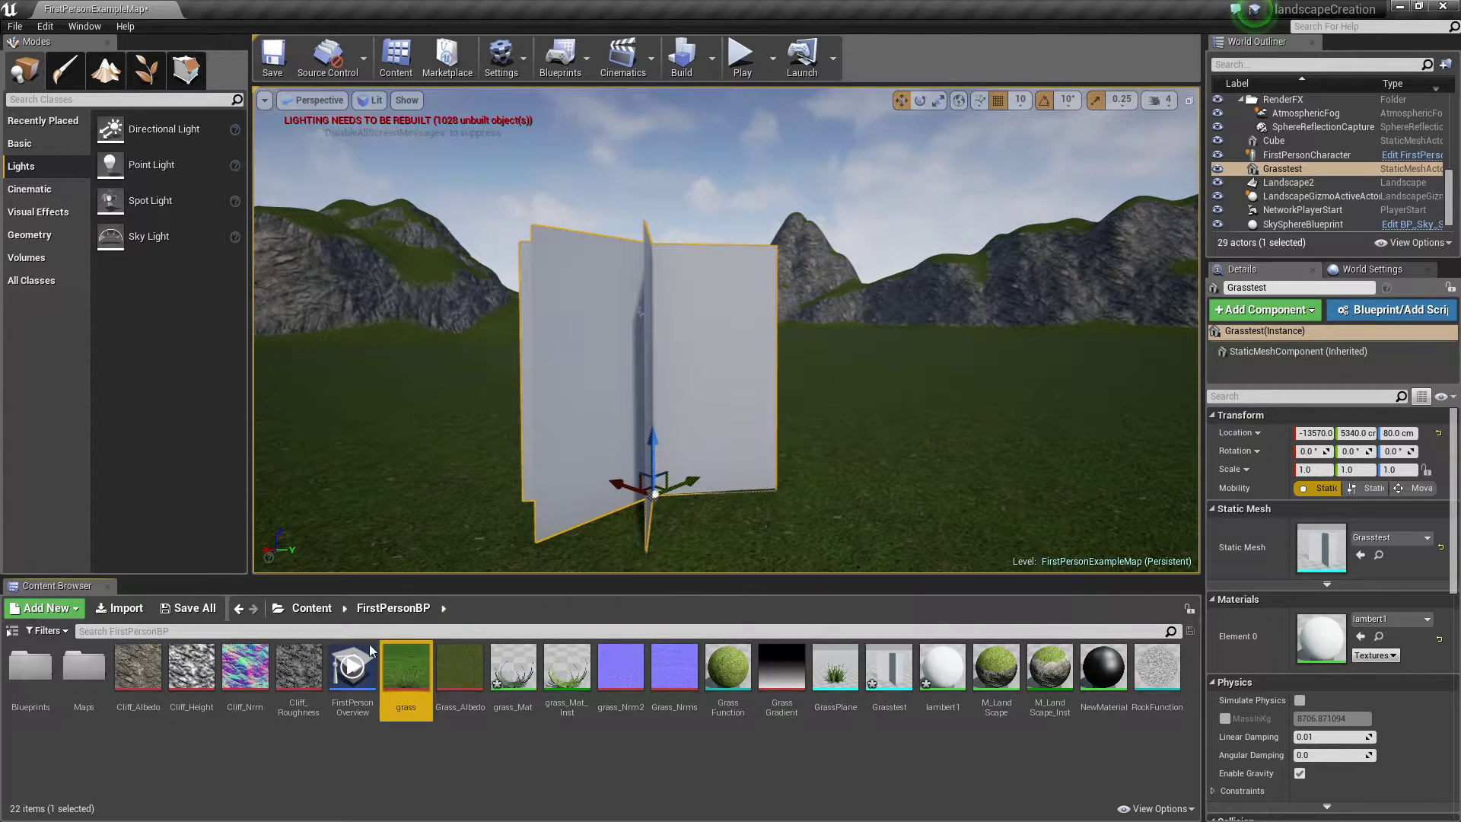
right_click(406, 678)
click(402, 661)
right_click(408, 679)
mouse_move(469, 301)
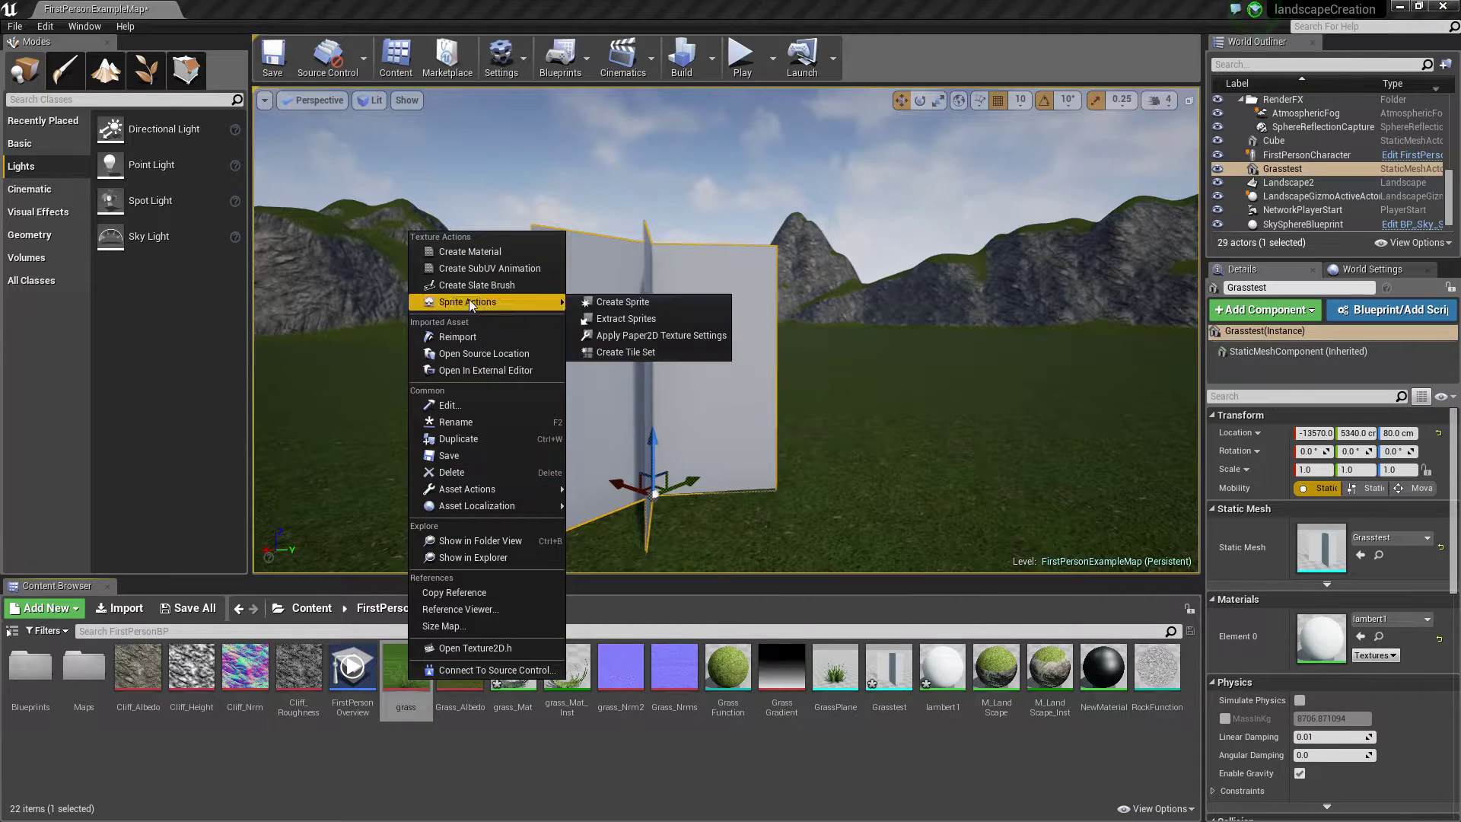
click(470, 251)
double_click(567, 672)
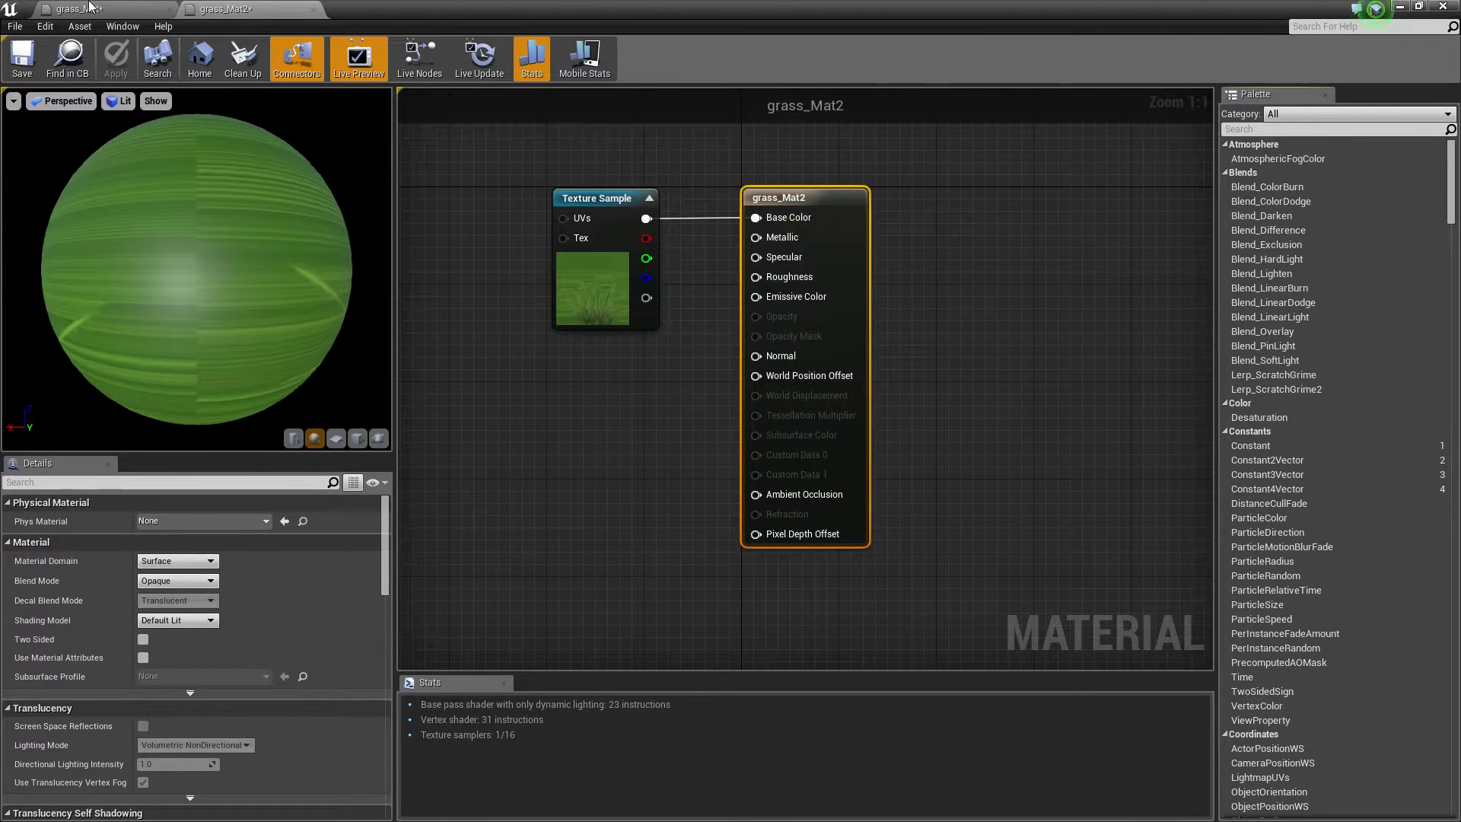
Separate the grass_Mat2 editor from grass_Mat and connect the Texture Sample's alpha output to Opacity Mask
drag(111, 5, 116, 33)
drag(269, 38, 0, 10)
right_drag(548, 443, 676, 505)
drag(720, 341, 922, 398)
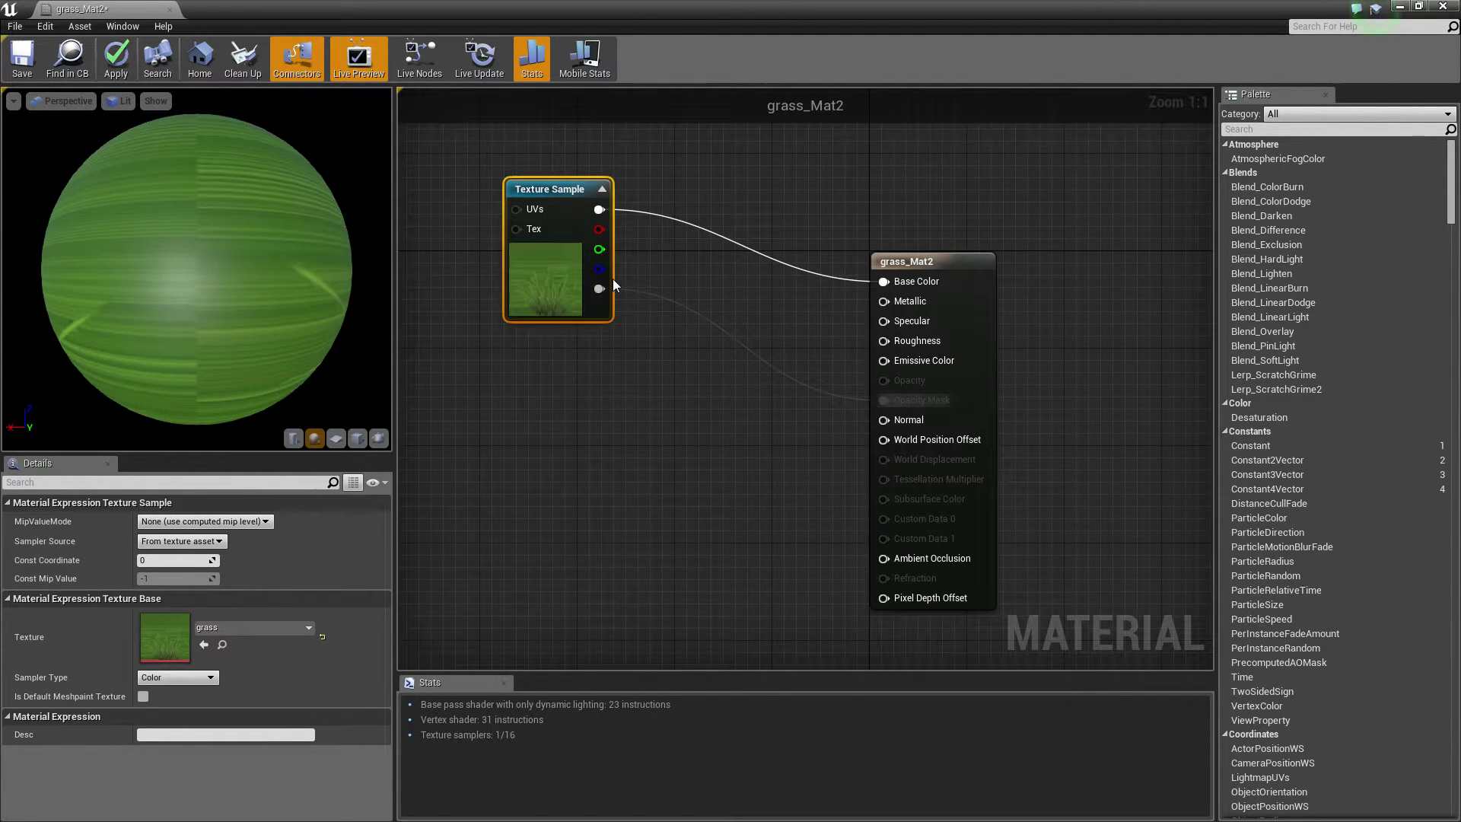
Preview grass_Mat2 on a plane and set its blend mode to Masked
click(824, 279)
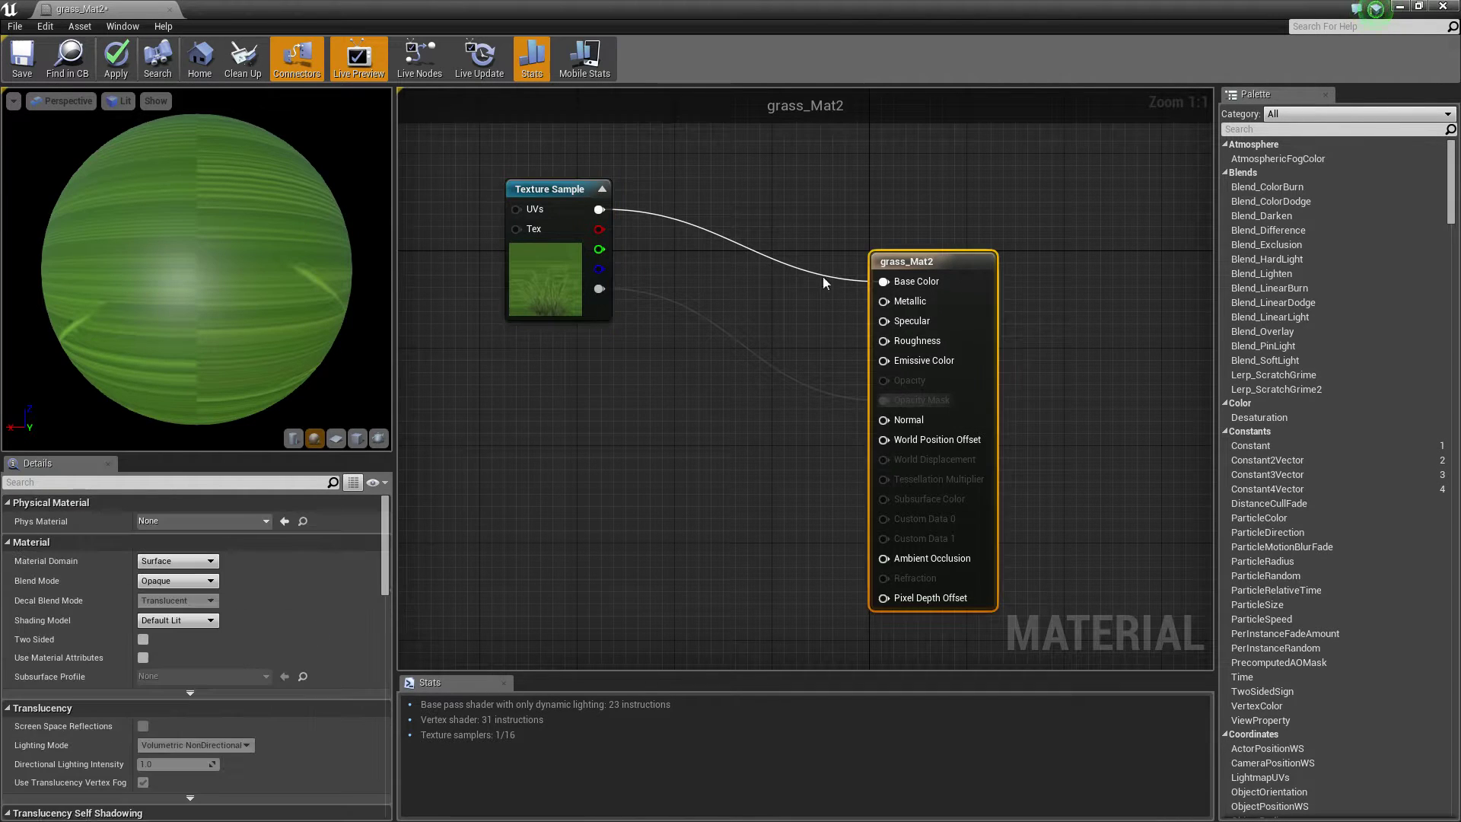
click(335, 439)
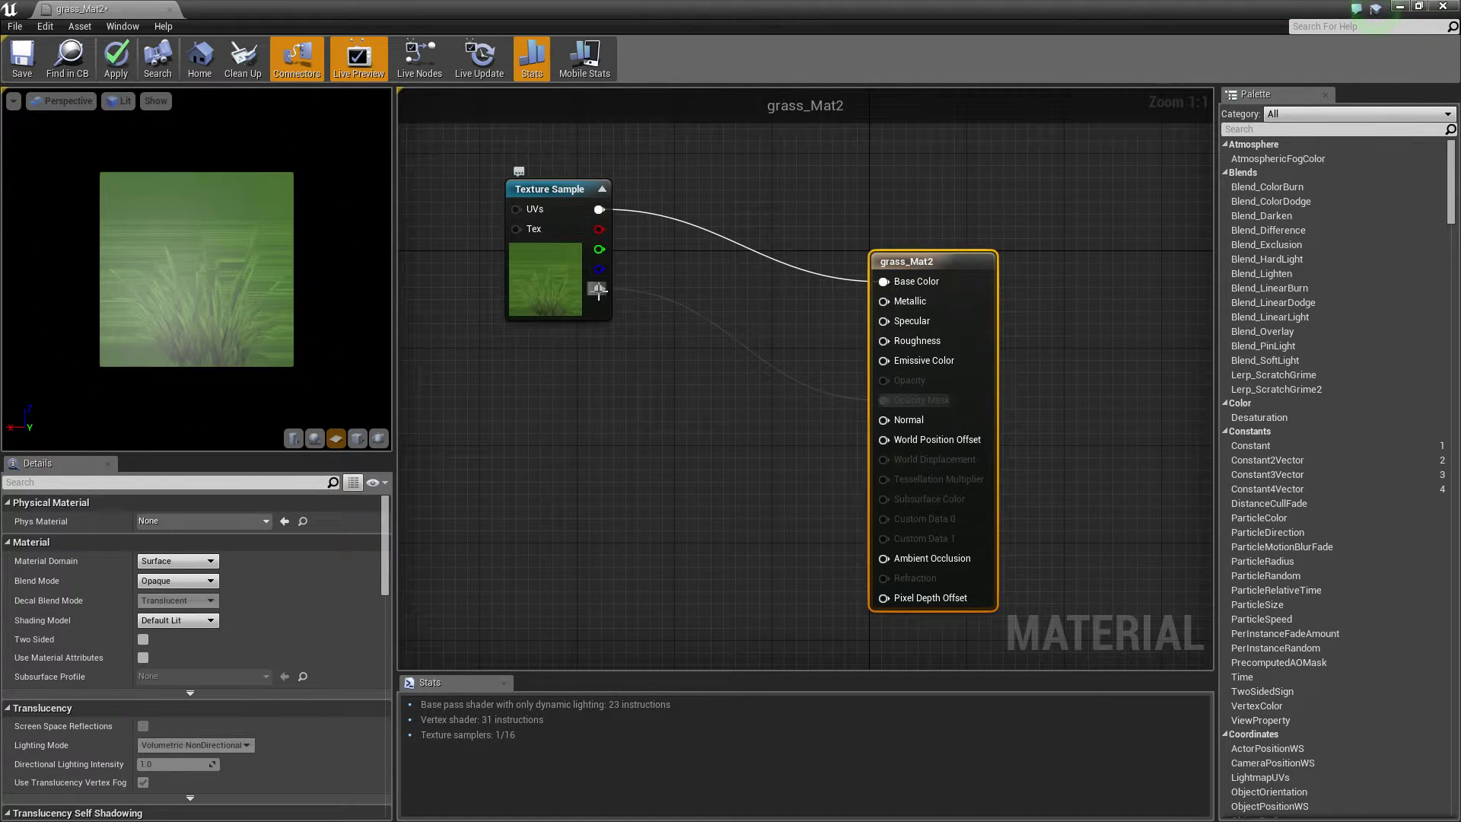
click(177, 581)
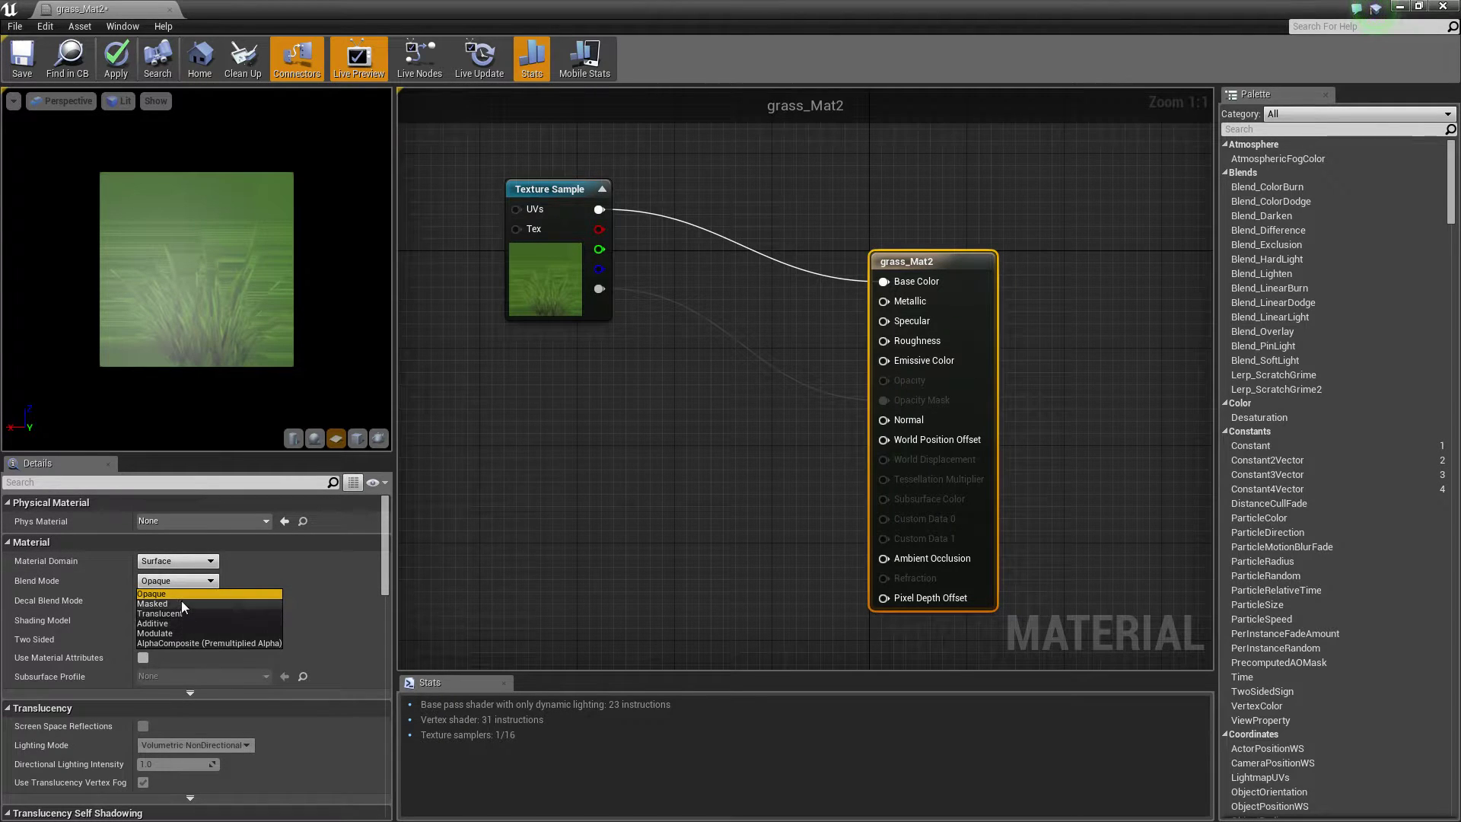
click(181, 601)
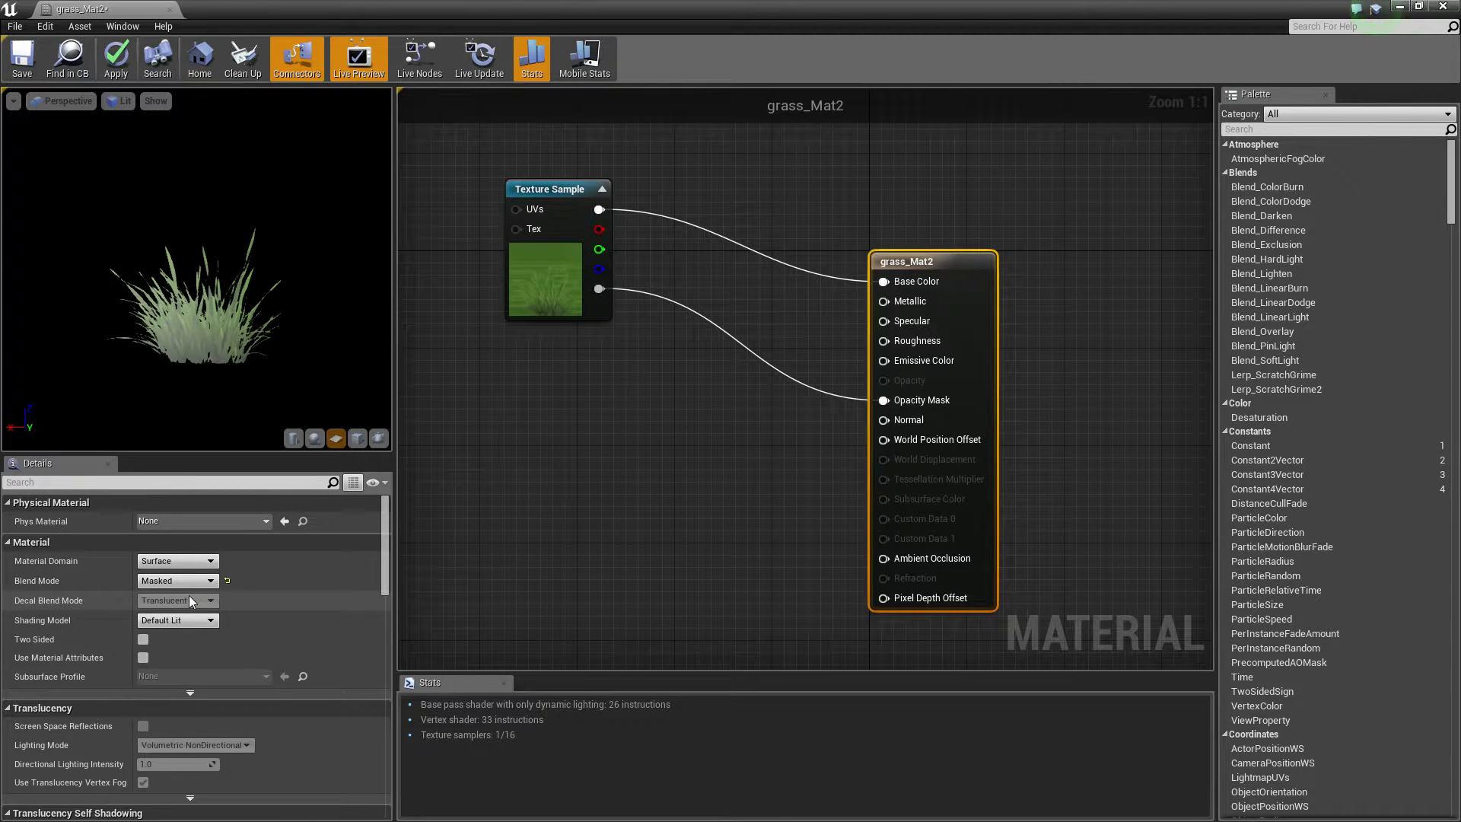
mouse_move(196, 304)
mouse_down()
mouse_move(251, 301)
mouse_move(196, 289)
mouse_up()
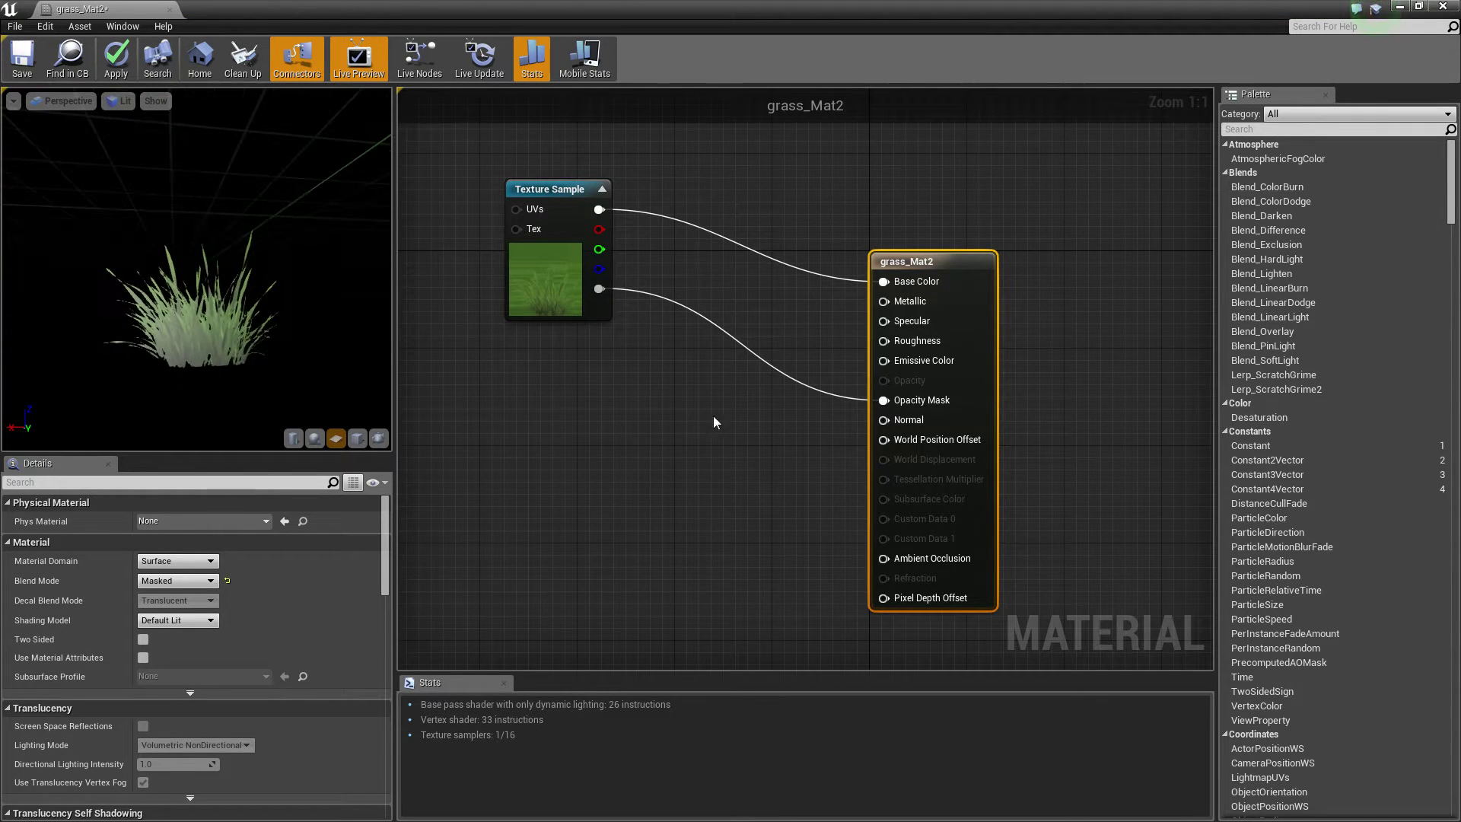
Add two constants wired to Specular and Roughness, and set the Specular constant to 0.2
right_drag(718, 401, 694, 427)
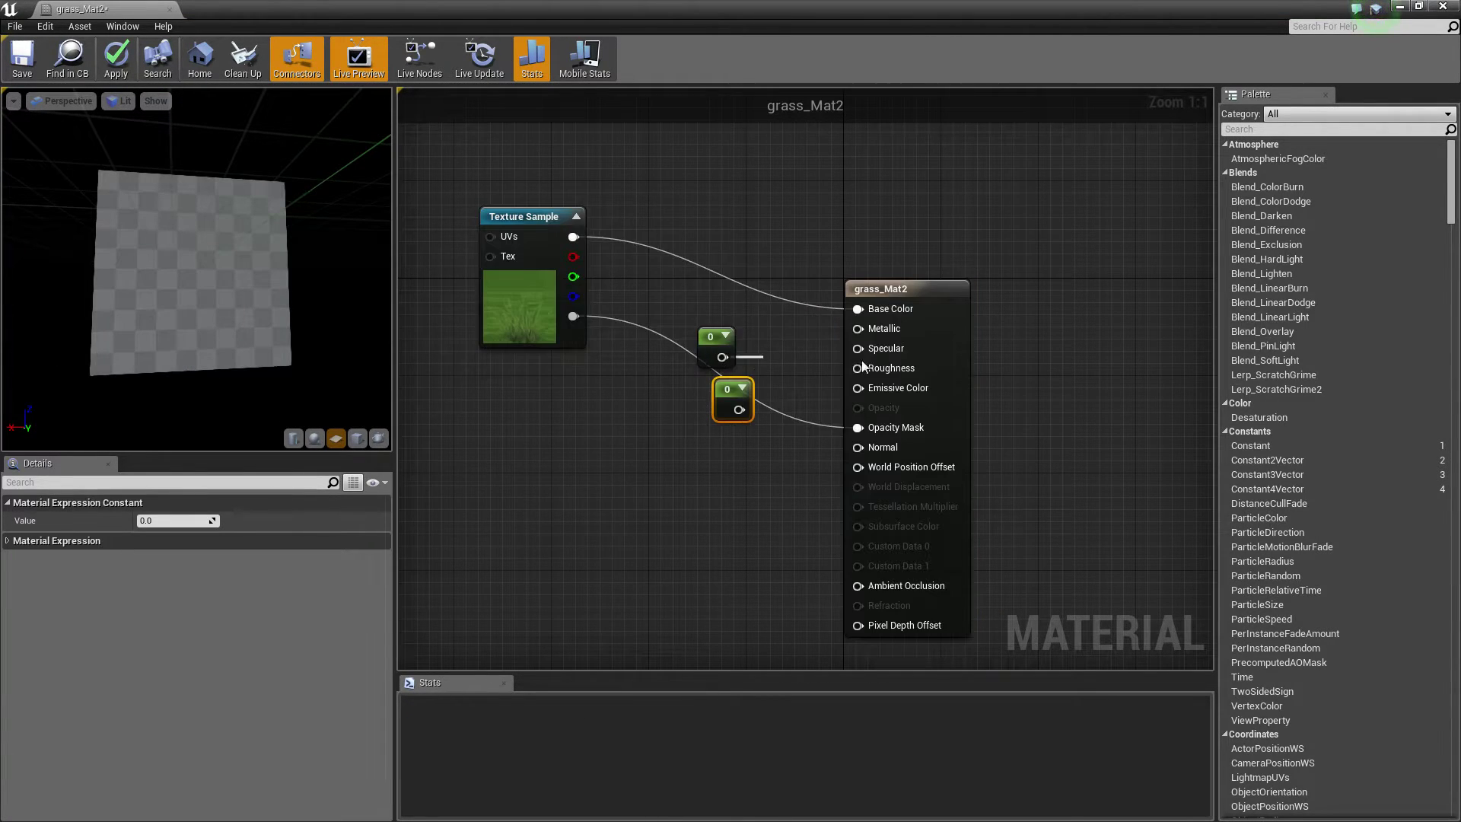
drag(739, 409, 858, 370)
click(719, 348)
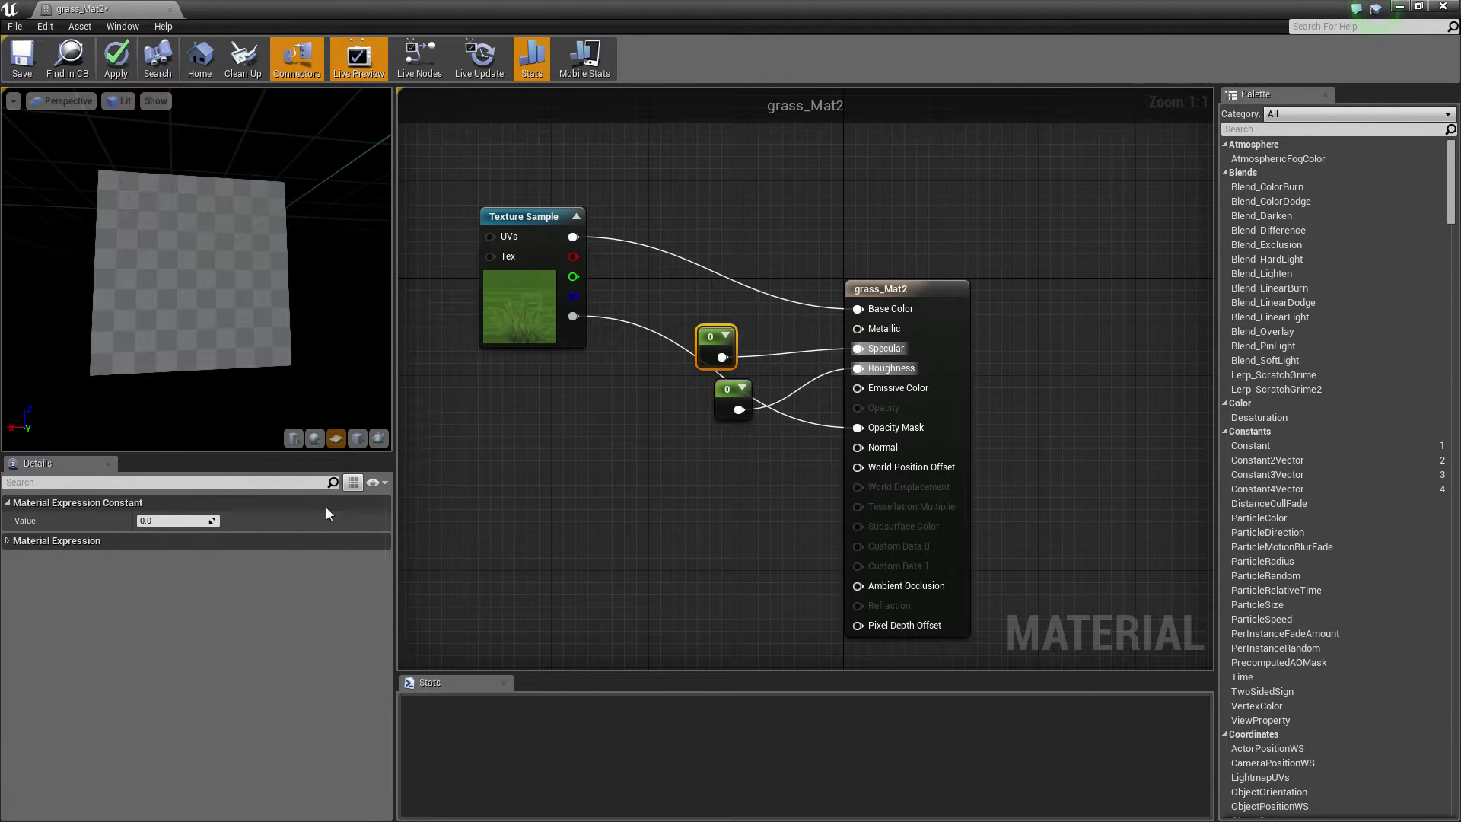
click(152, 522)
text(0.2)
key(Return)
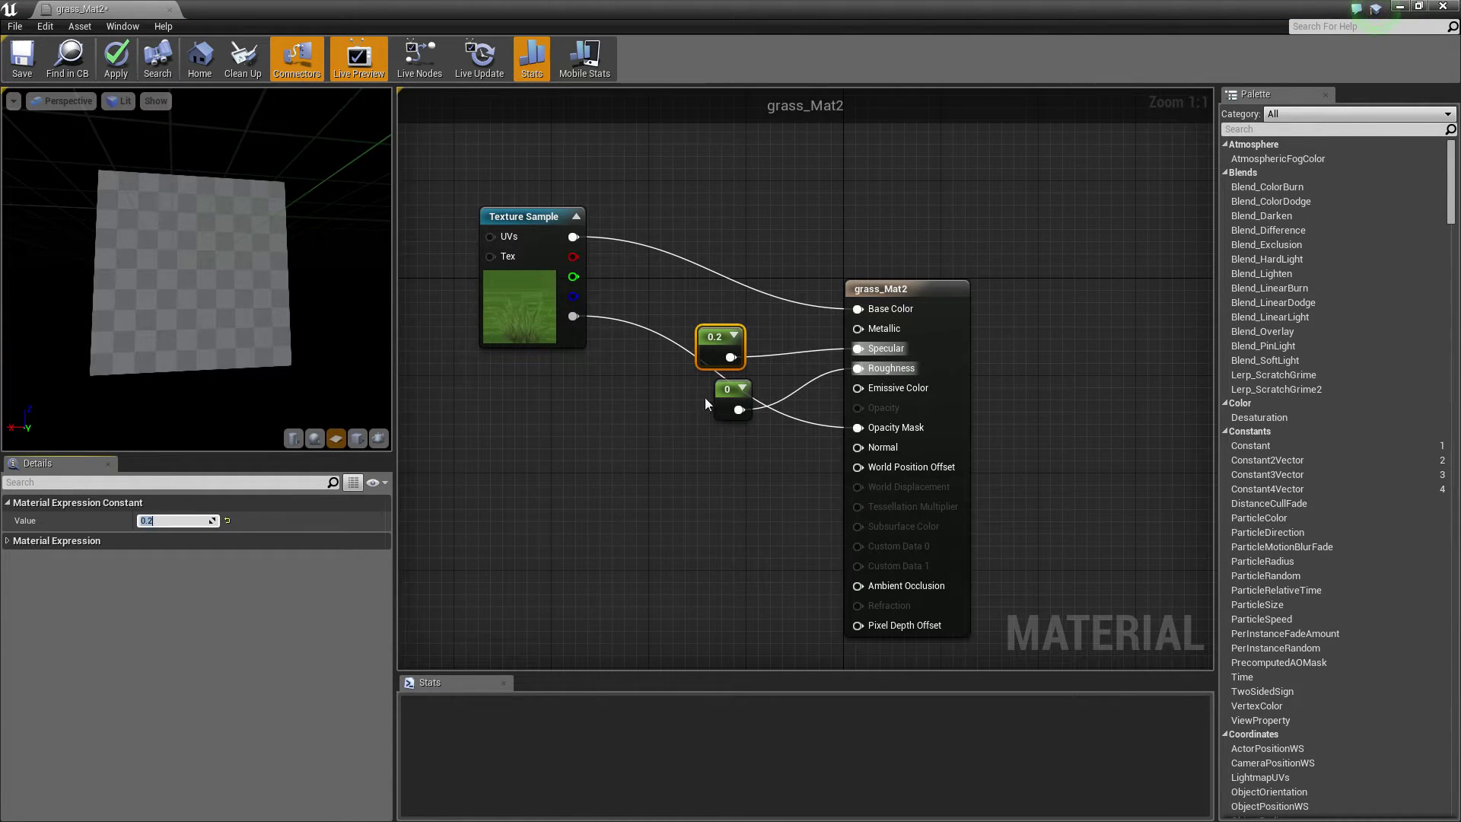
Set the Roughness constant to 0.8 and arrange both constants between the Texture Sample and the material node
click(720, 397)
click(162, 522)
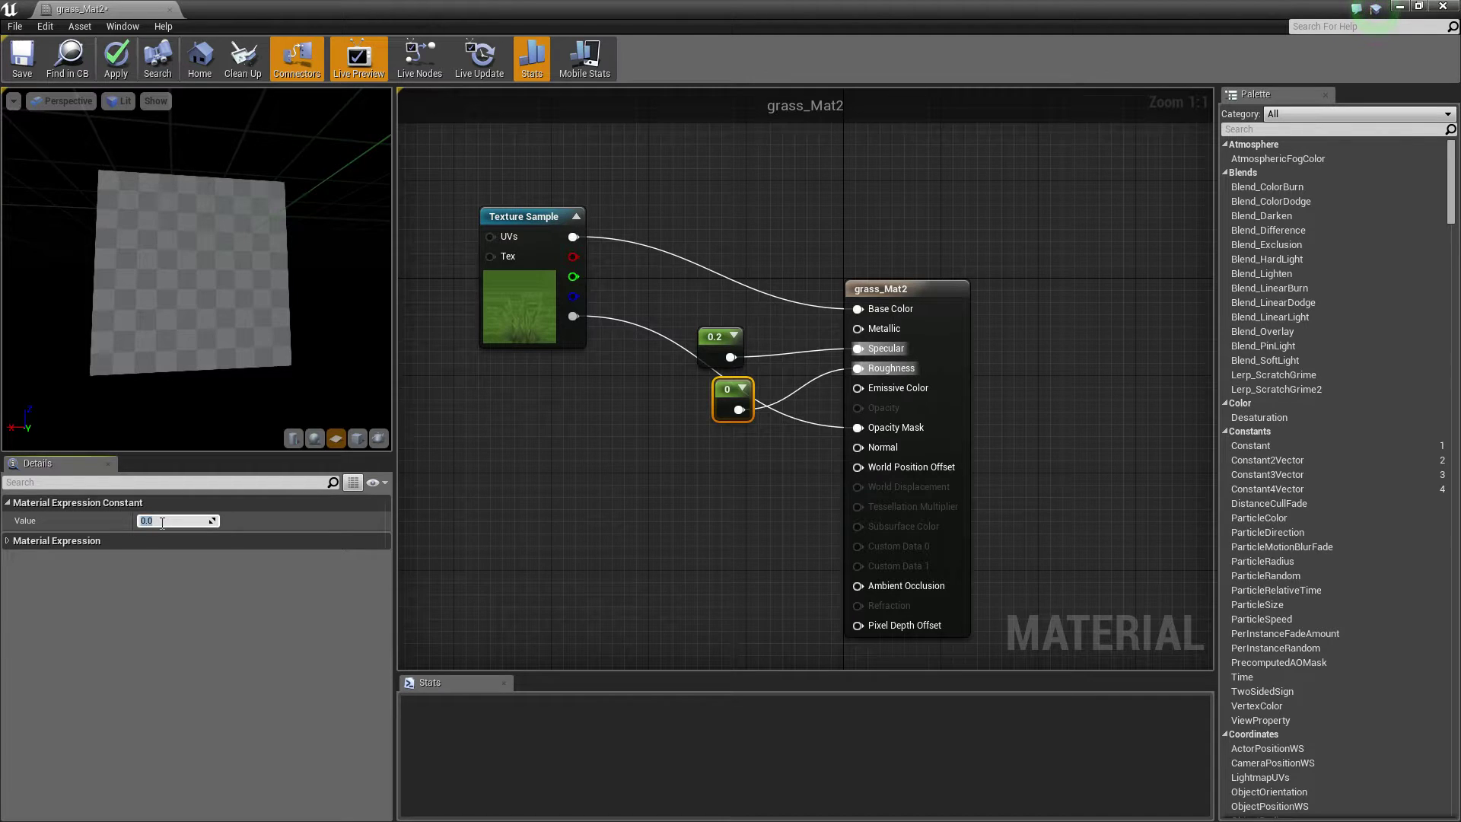
key(Return)
drag(711, 336, 700, 277)
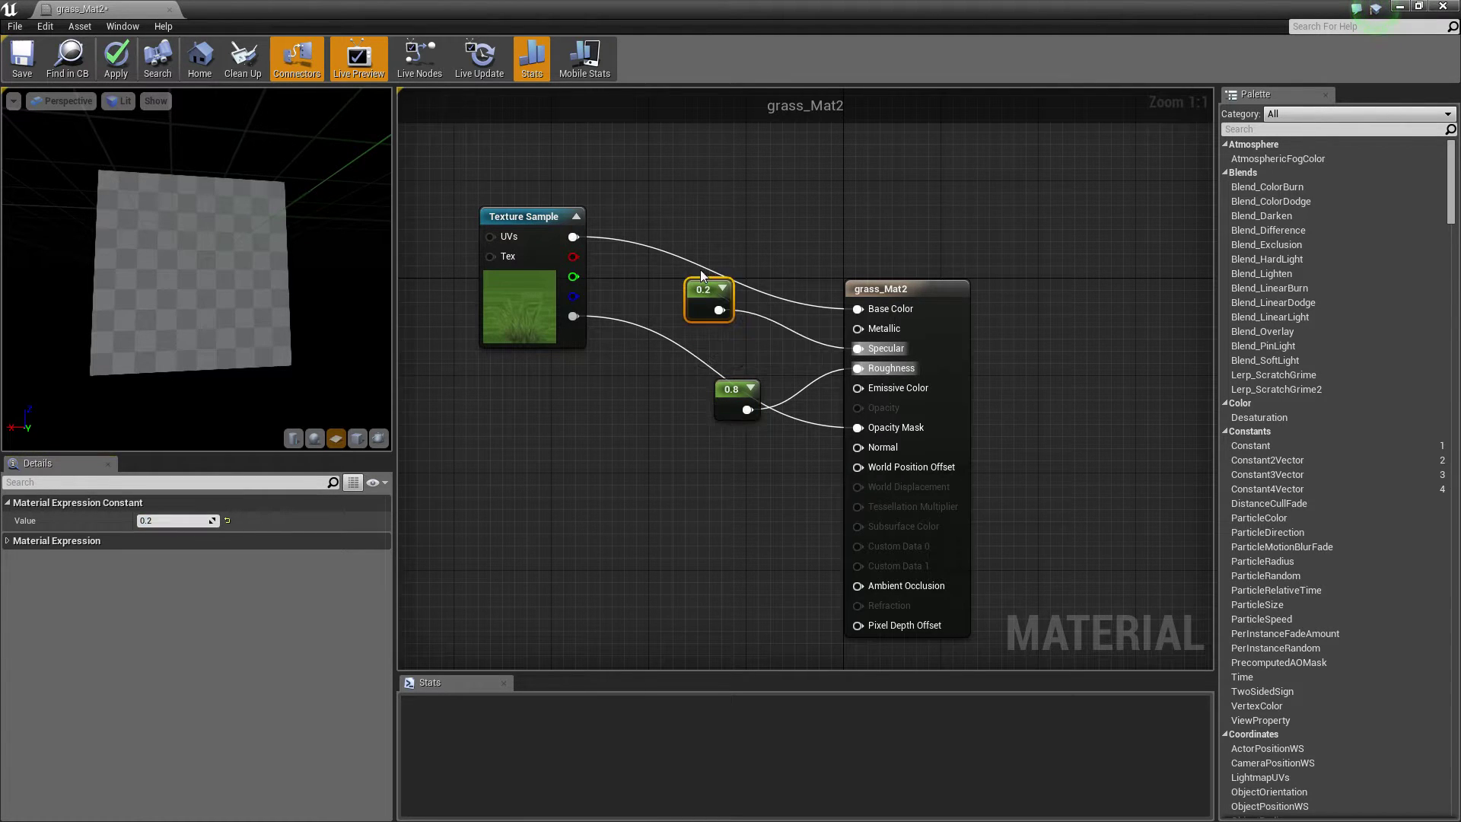
drag(732, 389, 704, 339)
click(1013, 385)
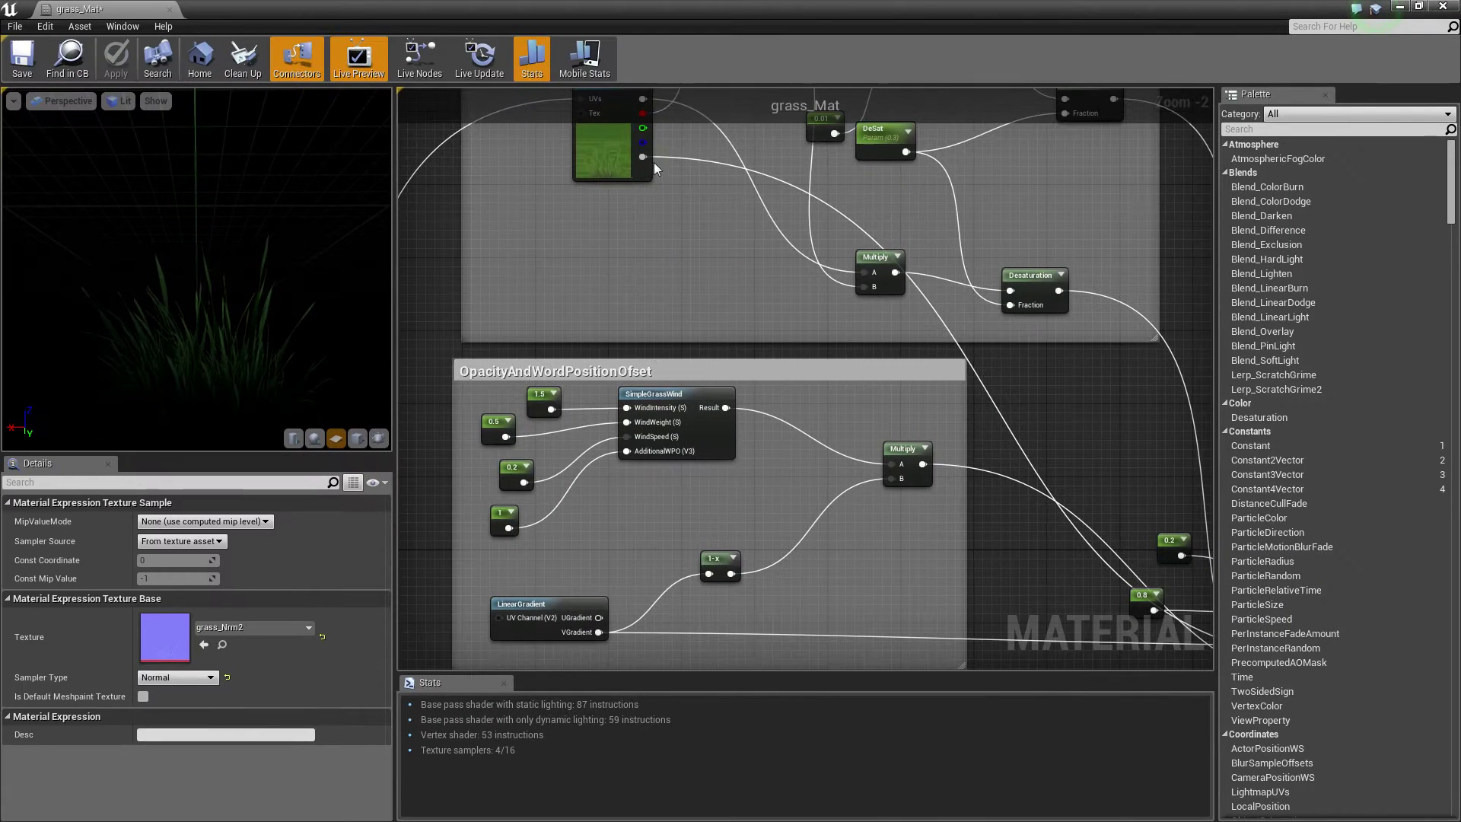
Switch to the grass_Mat graph and preview its grass Texture Sample in the ColourAndSubsurfaceColour group
scroll(613, 463, up, 2)
right_drag(613, 463, 701, 456)
drag(493, 159, 864, 145)
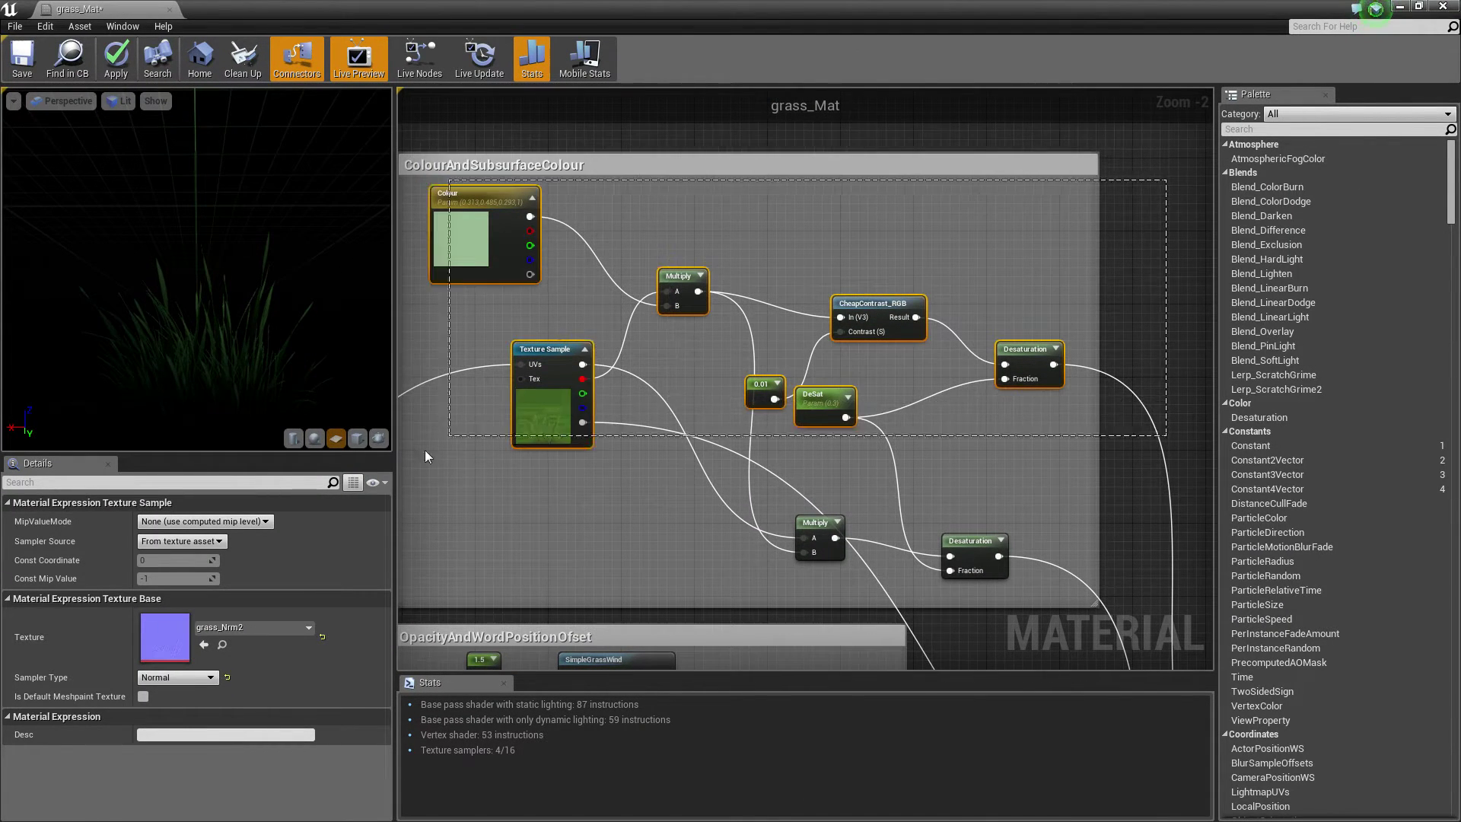
right_drag(425, 449, 507, 450)
click(638, 348)
right_click(638, 349)
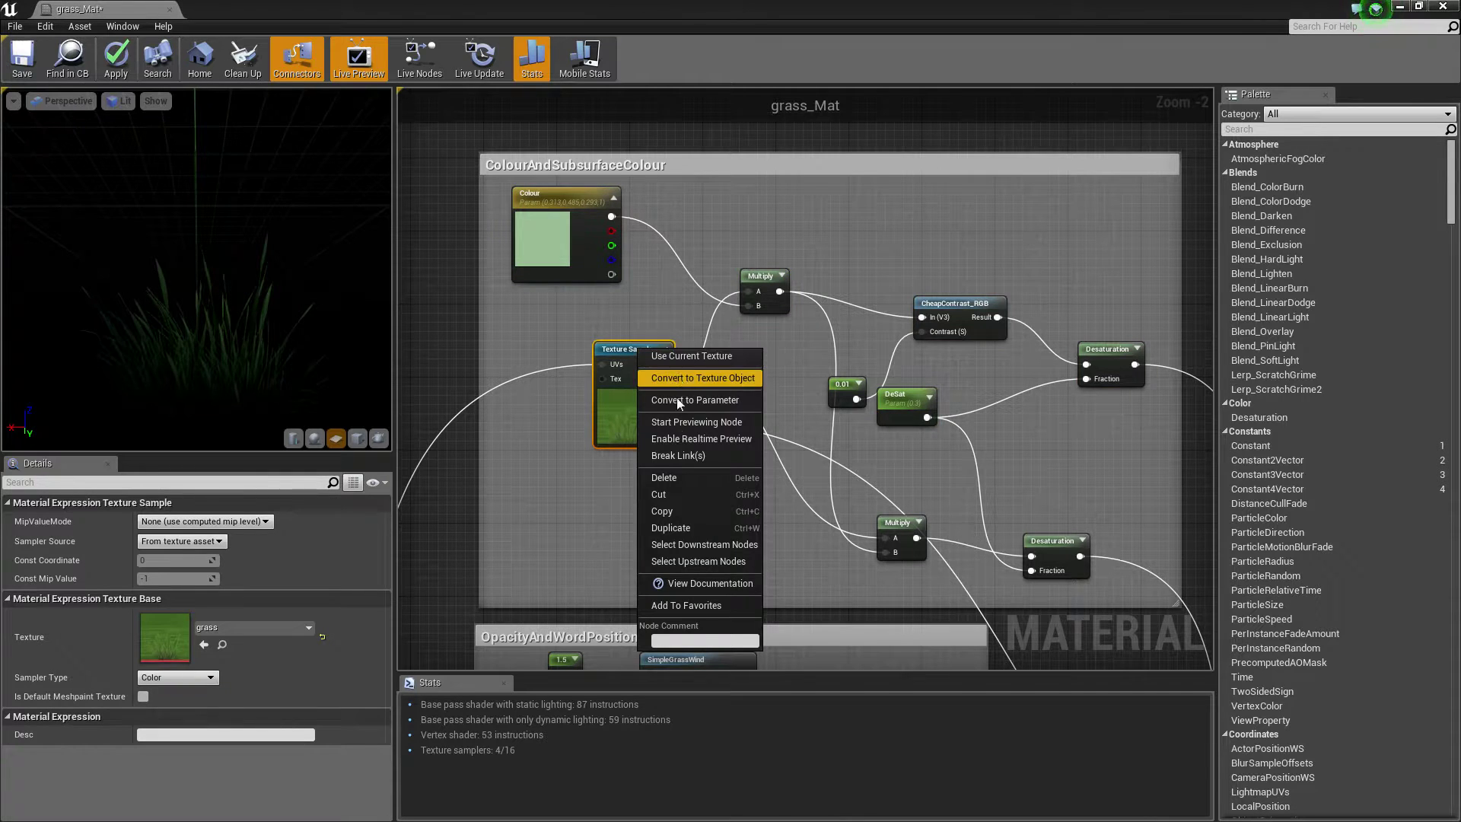
click(683, 424)
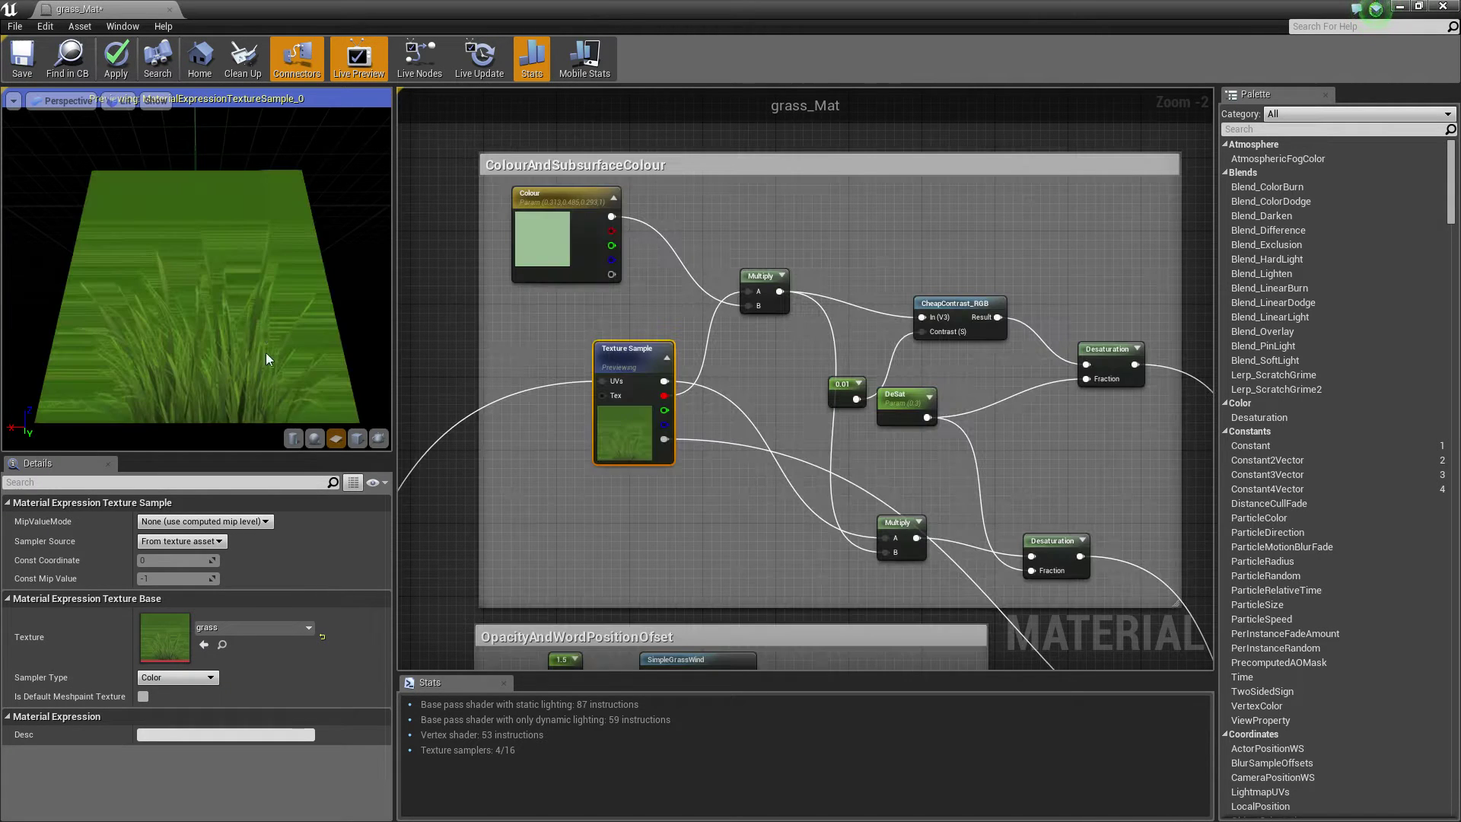
drag(267, 353, 268, 293)
Preview the upper Desaturation node in grass_Mat and examine the colour, contrast and desaturation nodes feeding it
right_drag(1162, 393, 1002, 304)
right_drag(1008, 411, 947, 385)
right_click(851, 248)
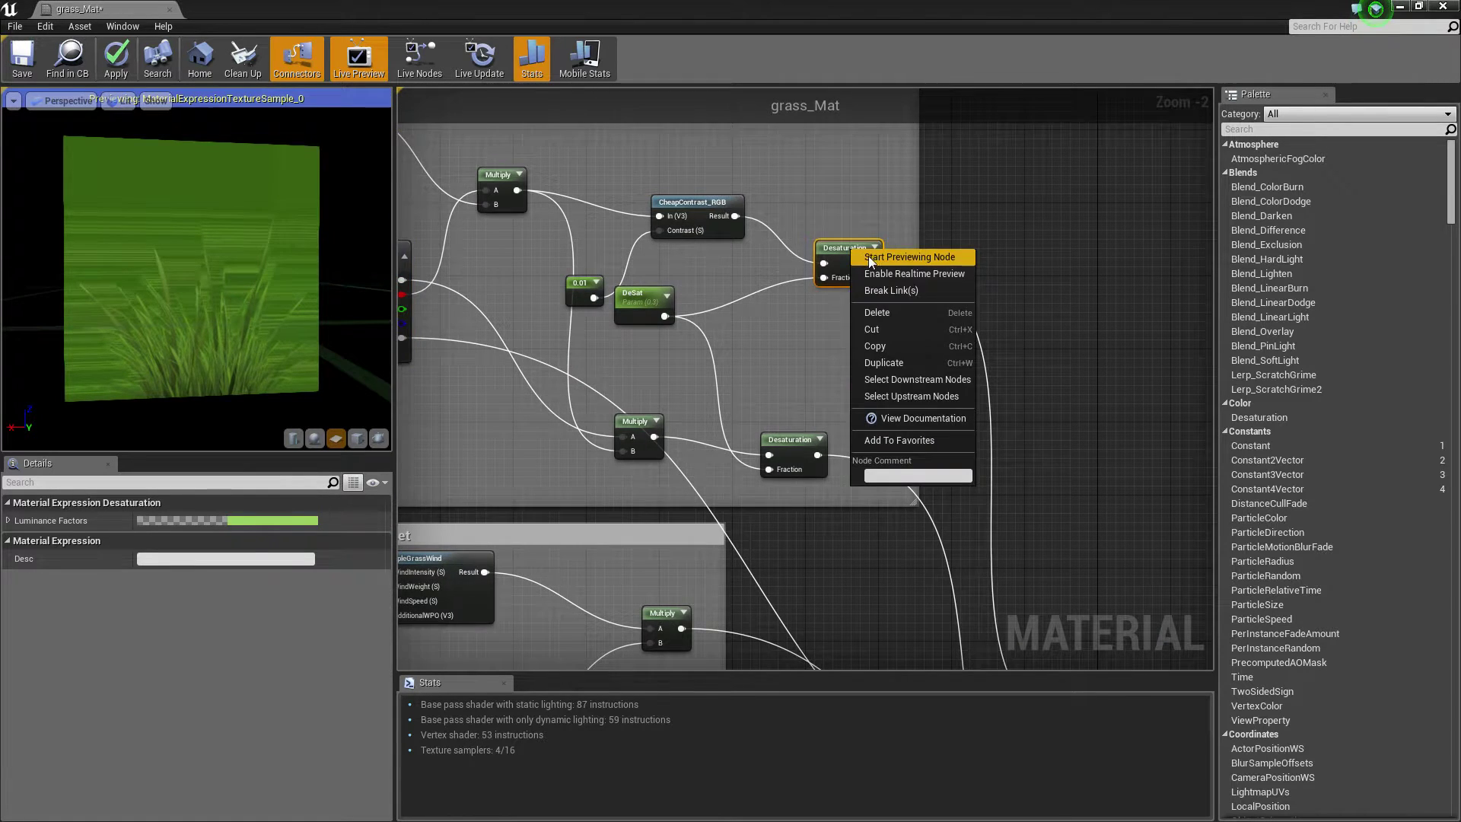
click(898, 255)
drag(243, 351, 216, 350)
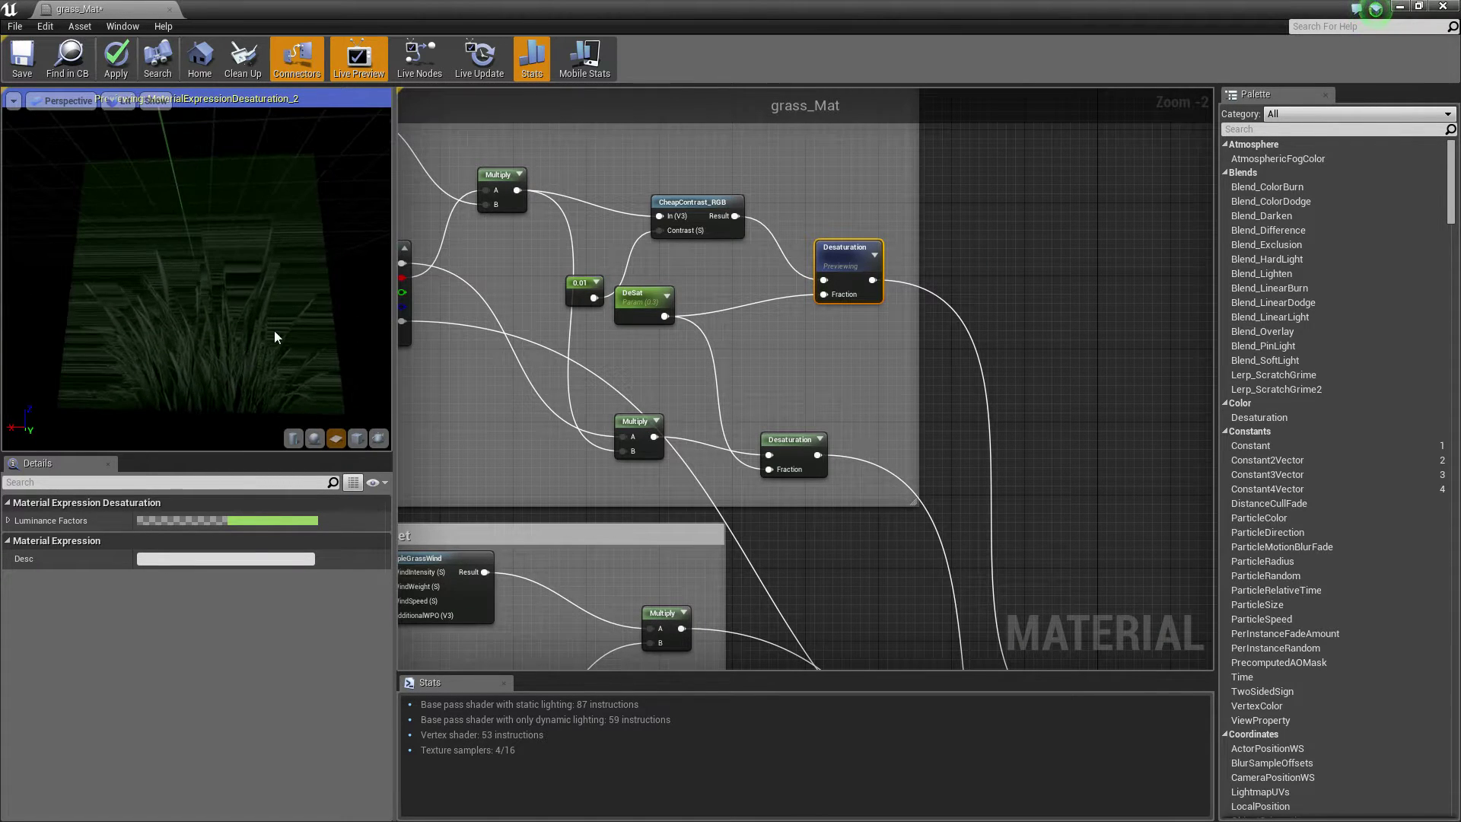
right_drag(684, 366, 966, 376)
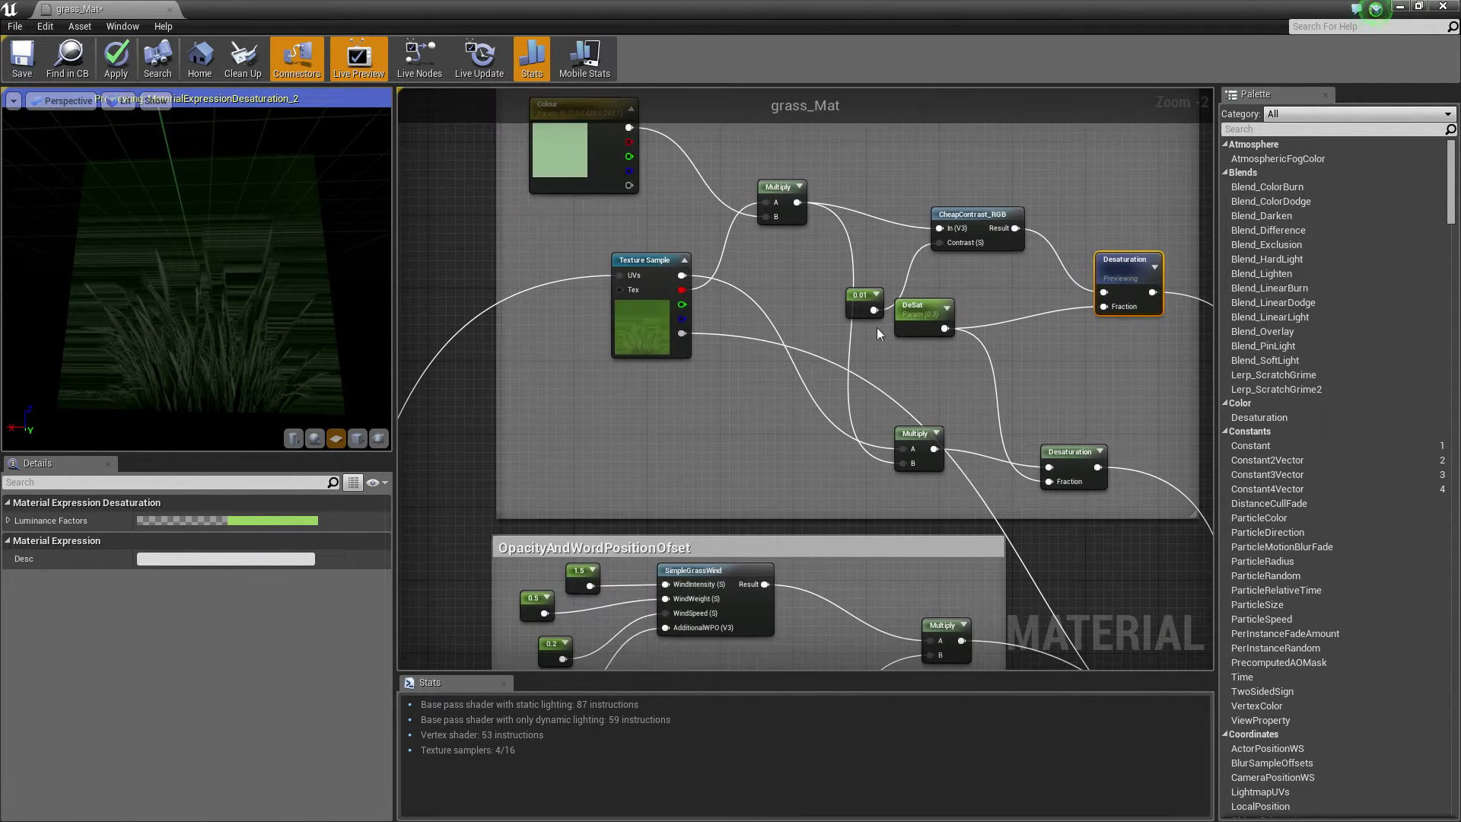
right_drag(829, 313, 787, 440)
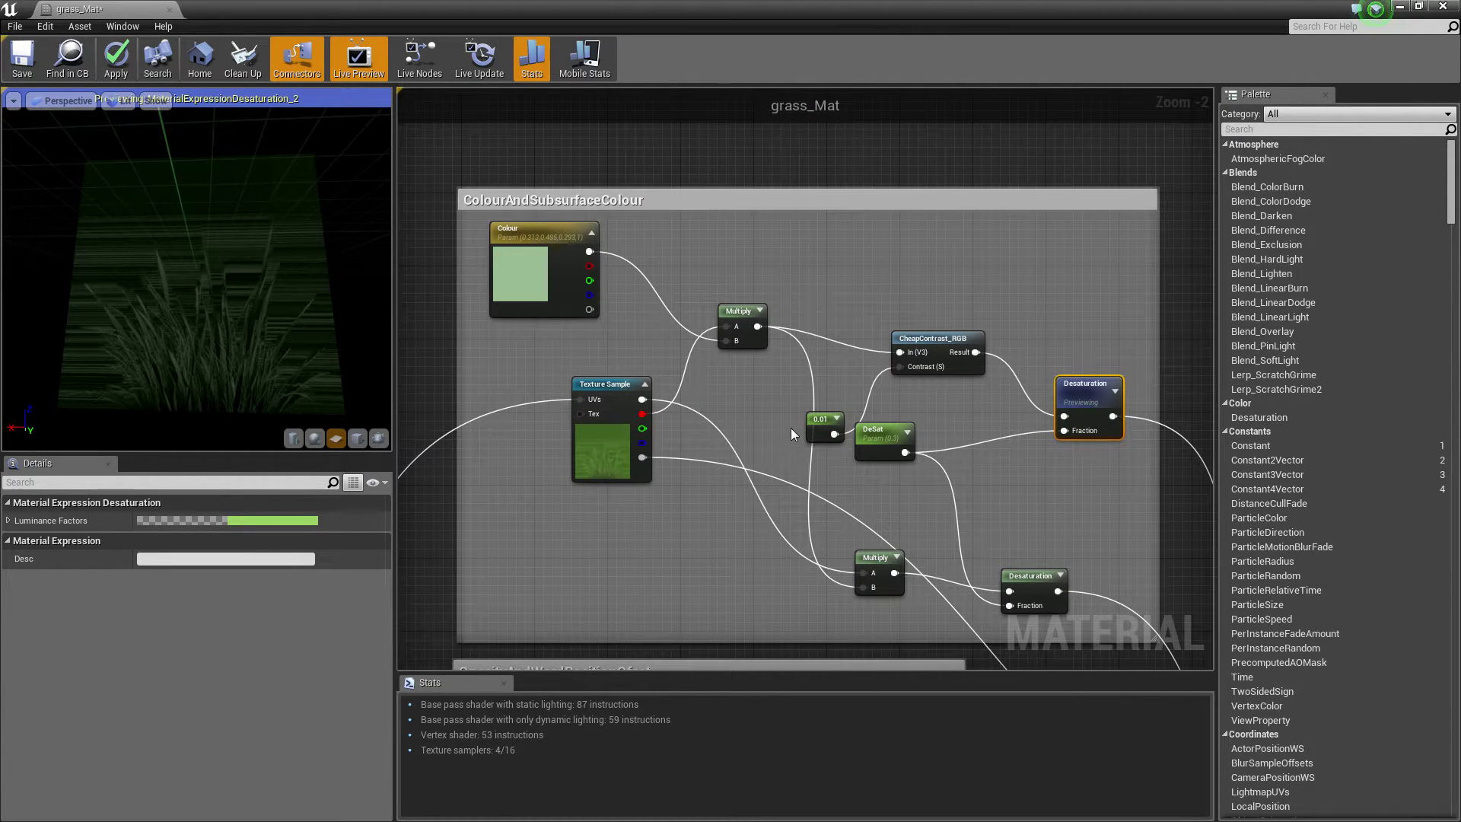
drag(536, 164, 727, 457)
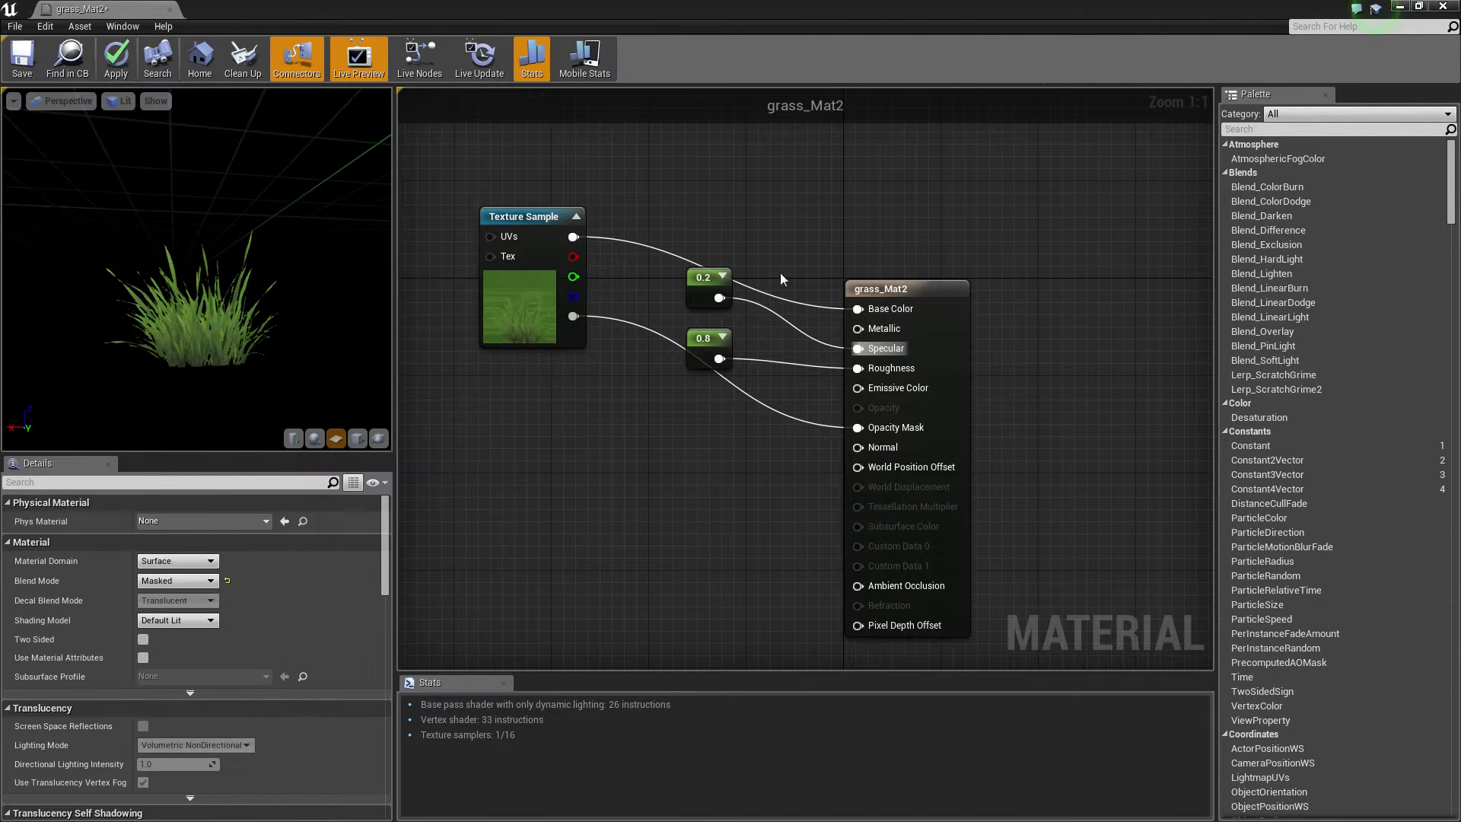
Back in grass_Mat2, add a Multiply node and connect the Texture Sample's colour output to its A input
right_drag(779, 272, 568, 244)
drag(568, 244, 605, 293)
right_drag(836, 226, 838, 281)
click(838, 281)
key(m)
click(774, 235)
drag(551, 230, 807, 159)
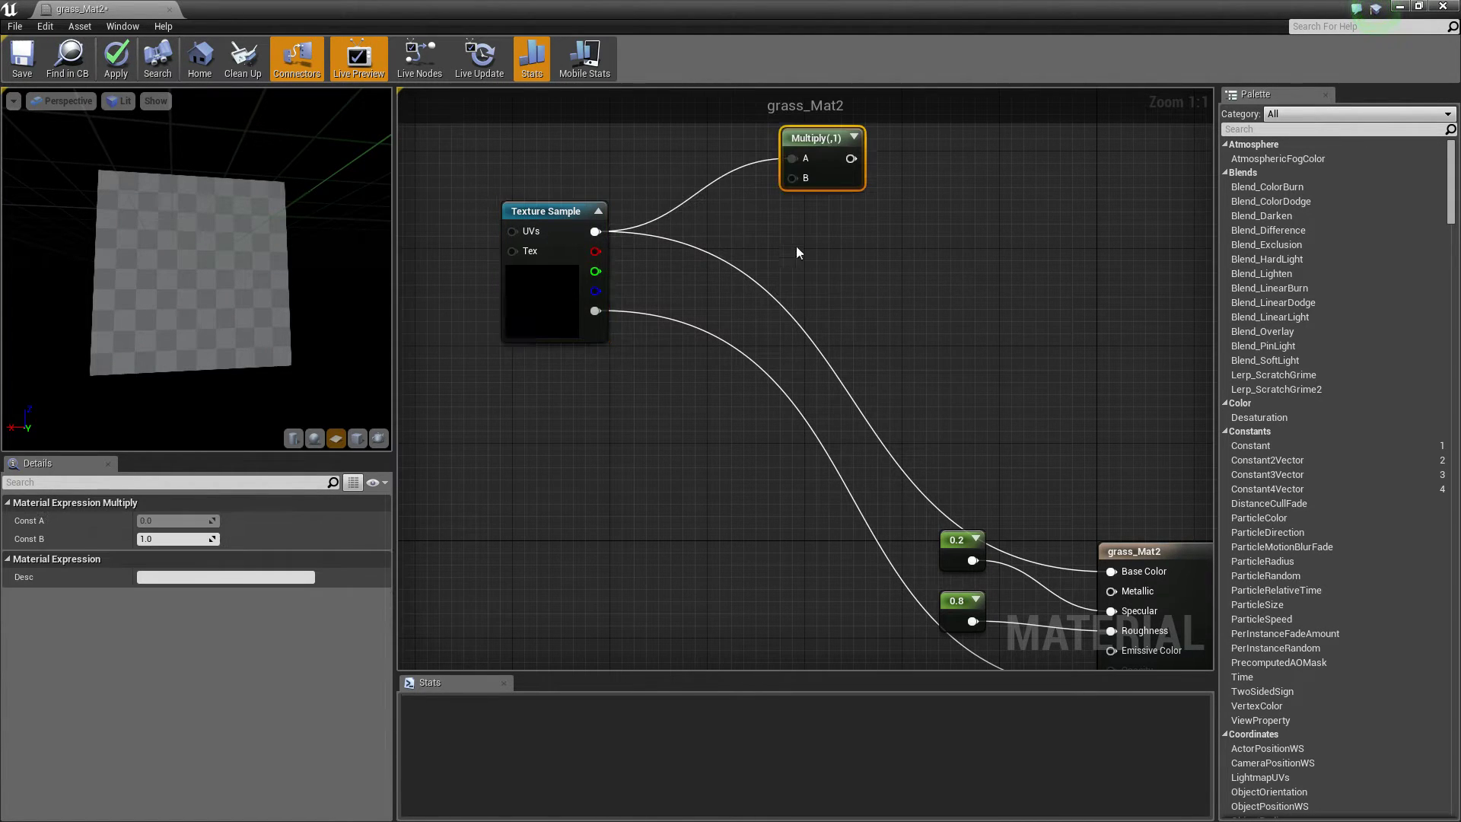
Add a Constant3Vector below the Multiply node and connect it to the Multiply's B input
click(729, 258)
drag(816, 297, 794, 179)
drag(744, 203, 767, 262)
Convert the Constant3Vector to a parameter and name it Colour
right_click(767, 261)
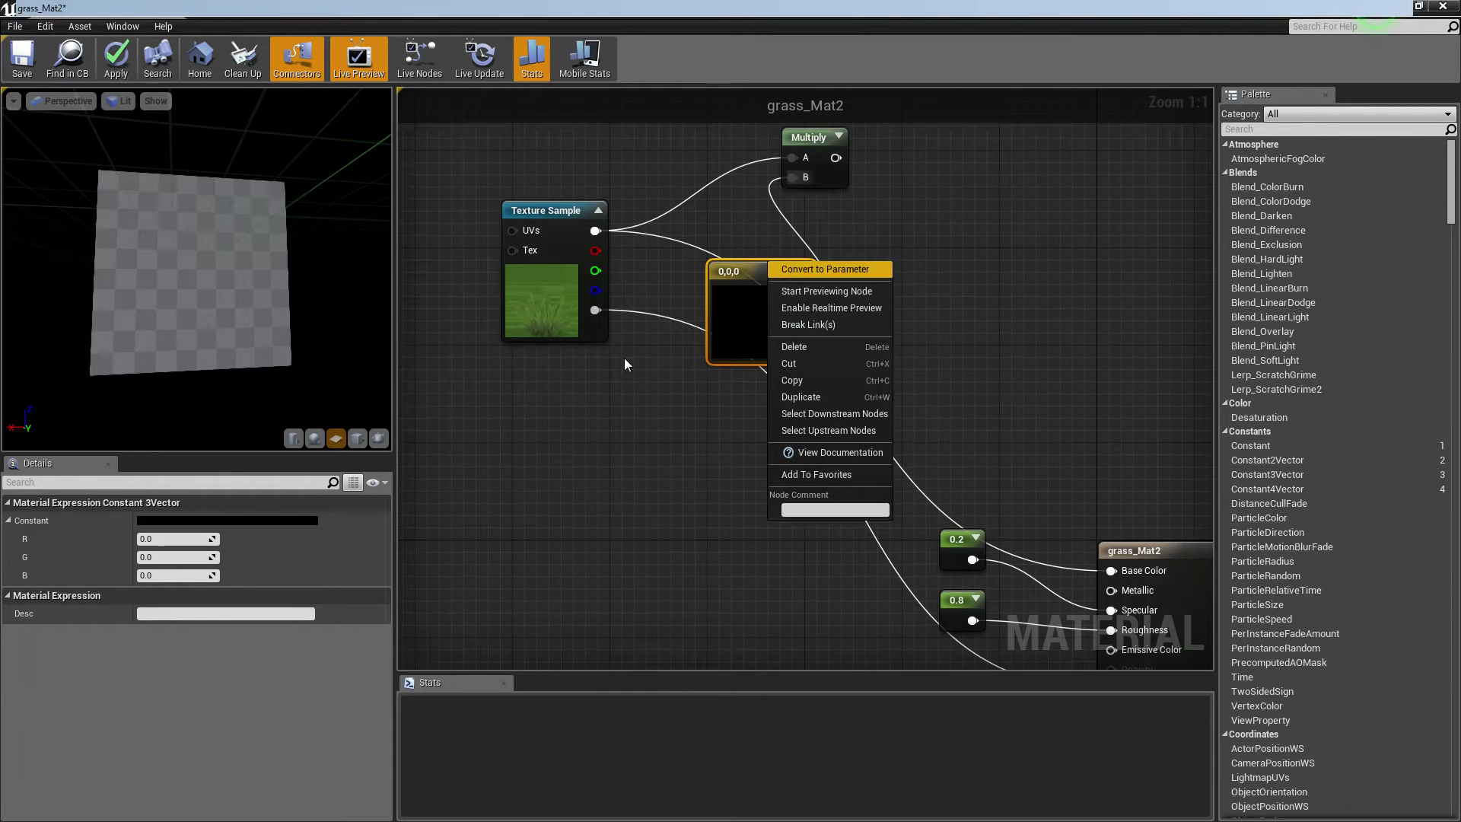
click(792, 269)
click(175, 634)
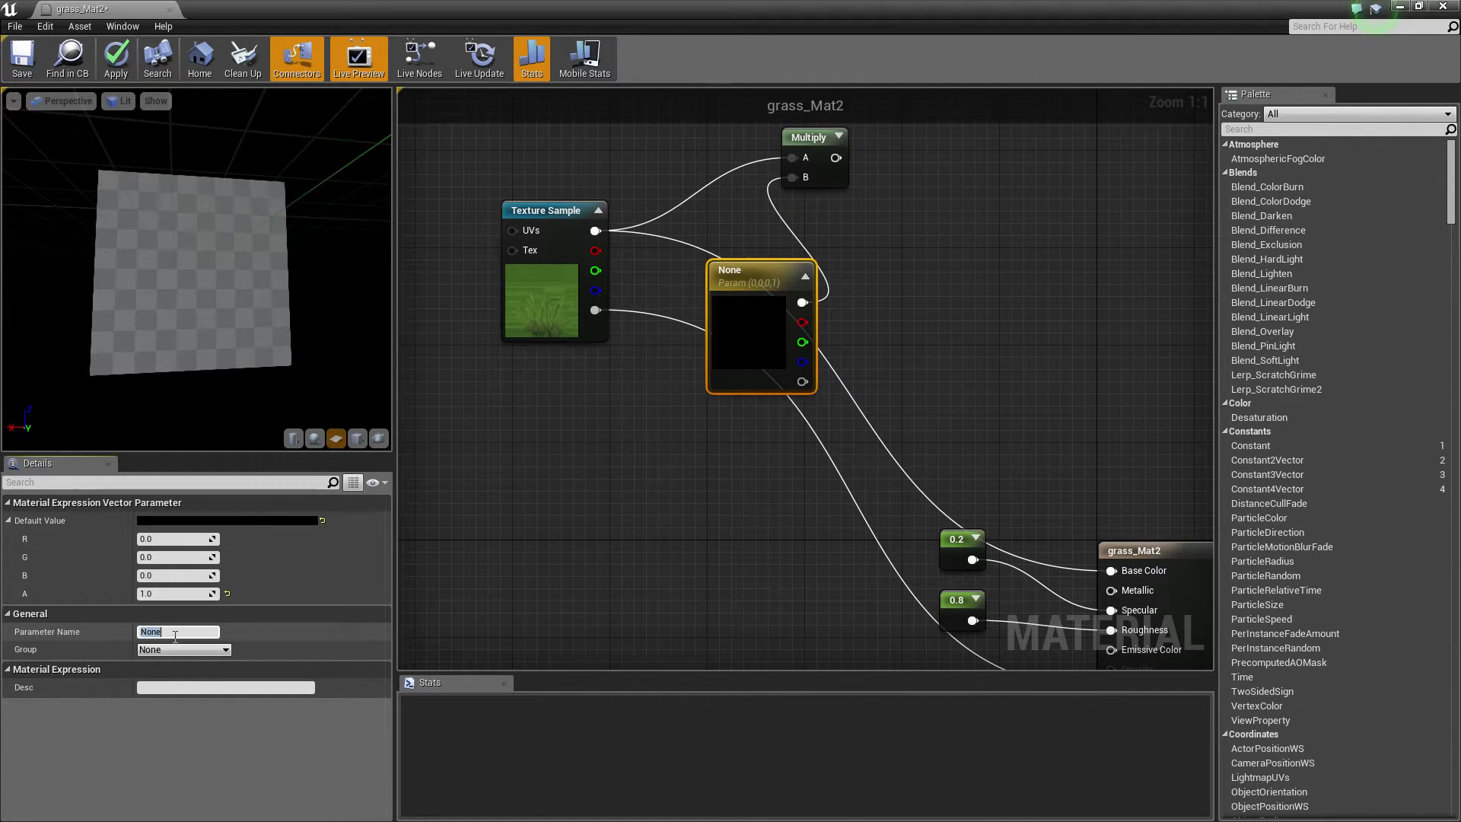
text(Colour)
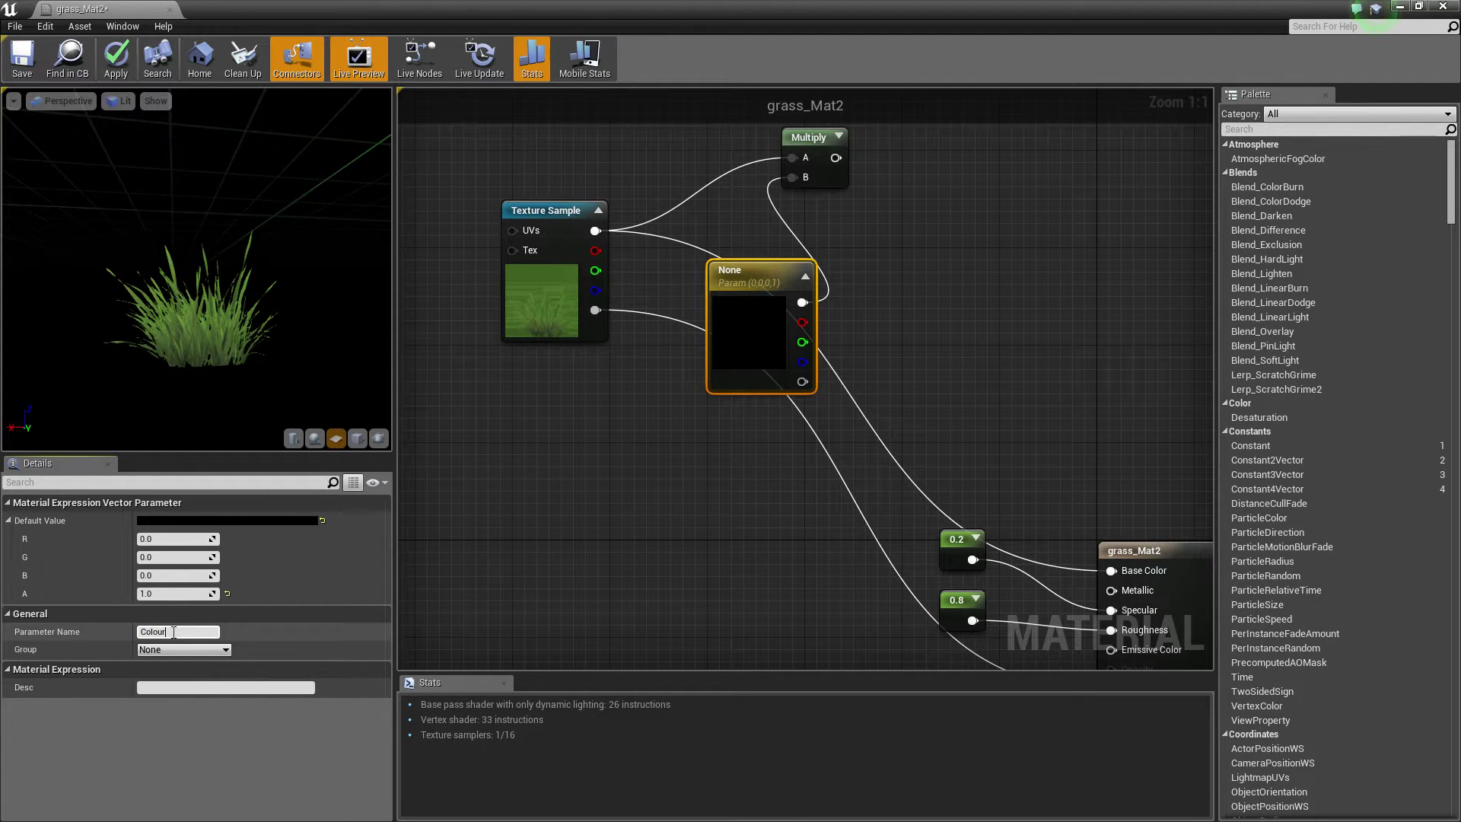
key(Return)
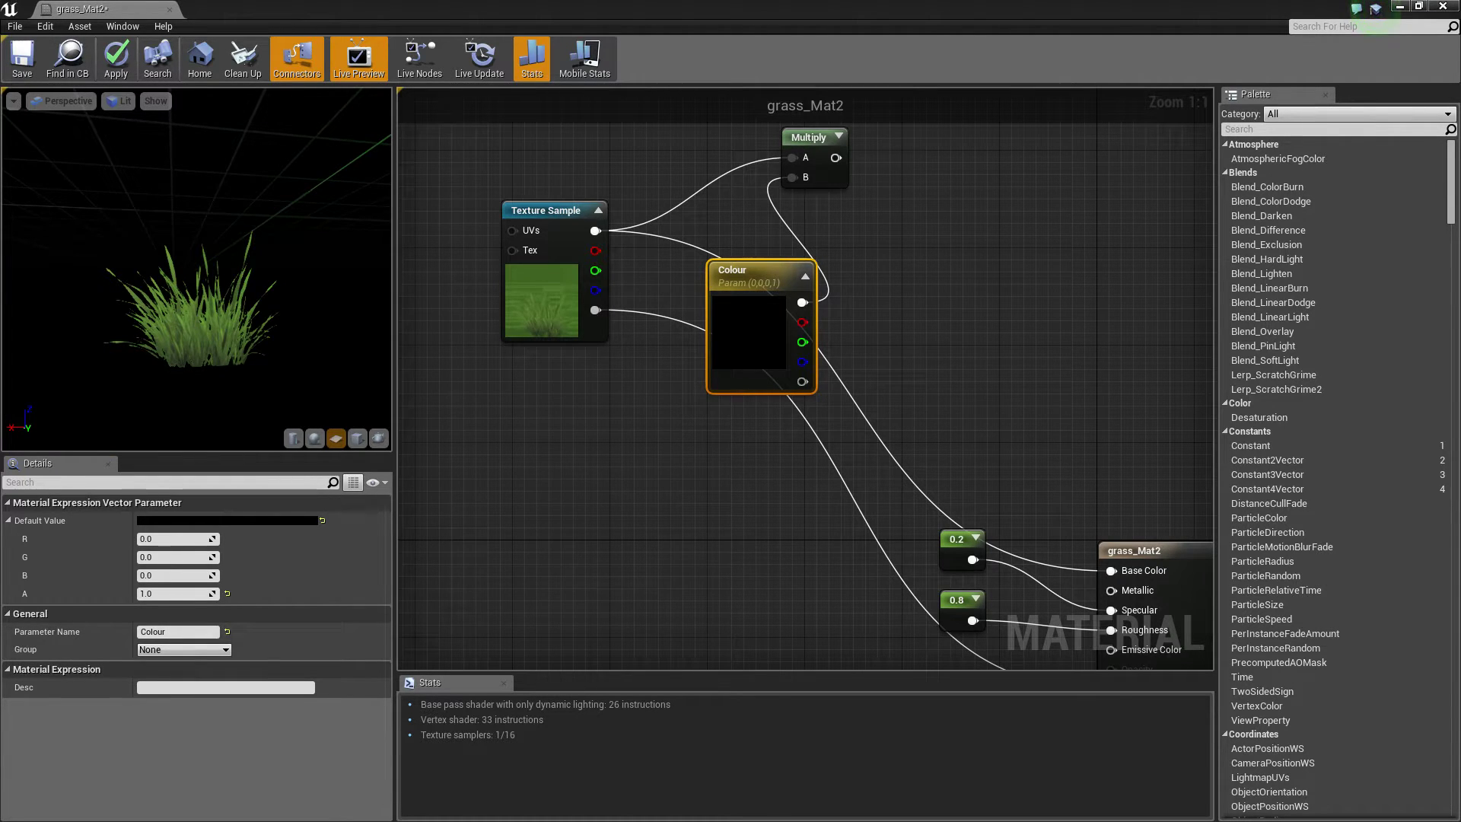
Set the Colour parameter's default to the saved pale green (0.312702, 0.485, 0.293425) and move its node beside the Texture Sample
click(228, 521)
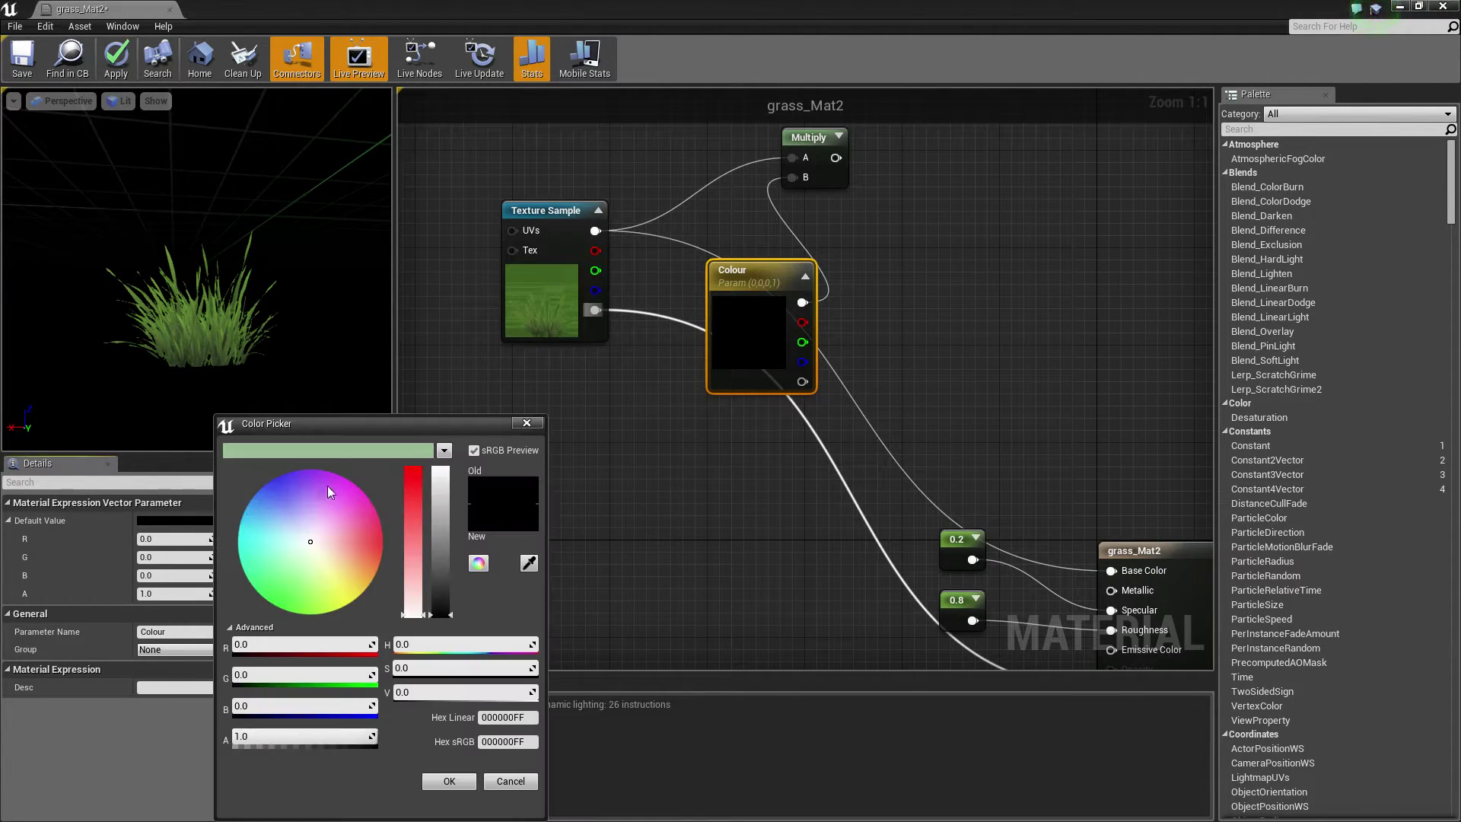
click(344, 452)
click(449, 782)
drag(781, 325, 732, 265)
Connect the Multiply output to Base Color and move the Multiply node clear of the Colour parameter
right_drag(835, 157, 794, 194)
drag(793, 194, 1070, 608)
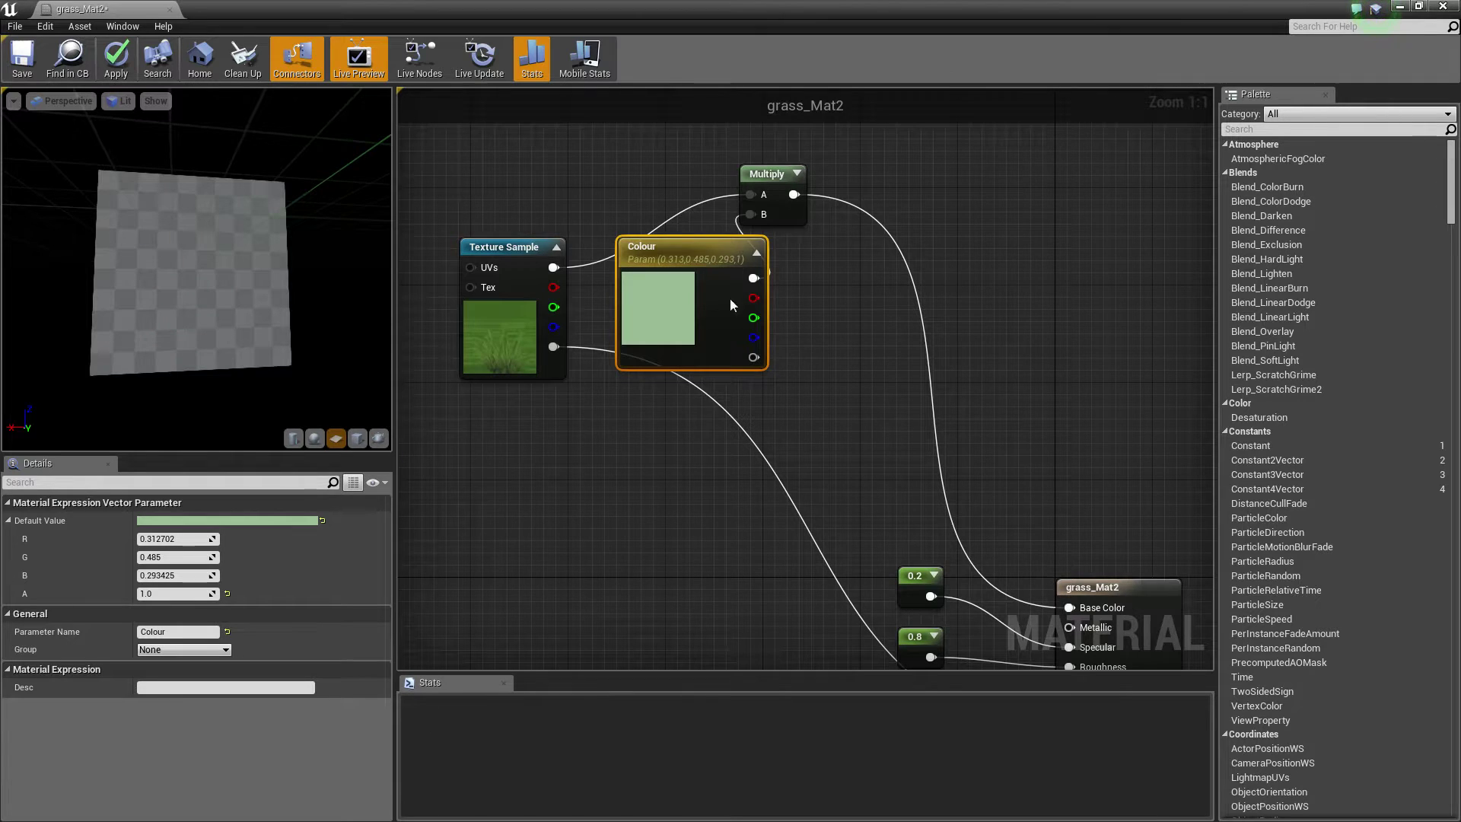
drag(776, 174, 906, 173)
Add a Desaturation node beside the Multiply node and connect the Multiply output to its input
click(1260, 129)
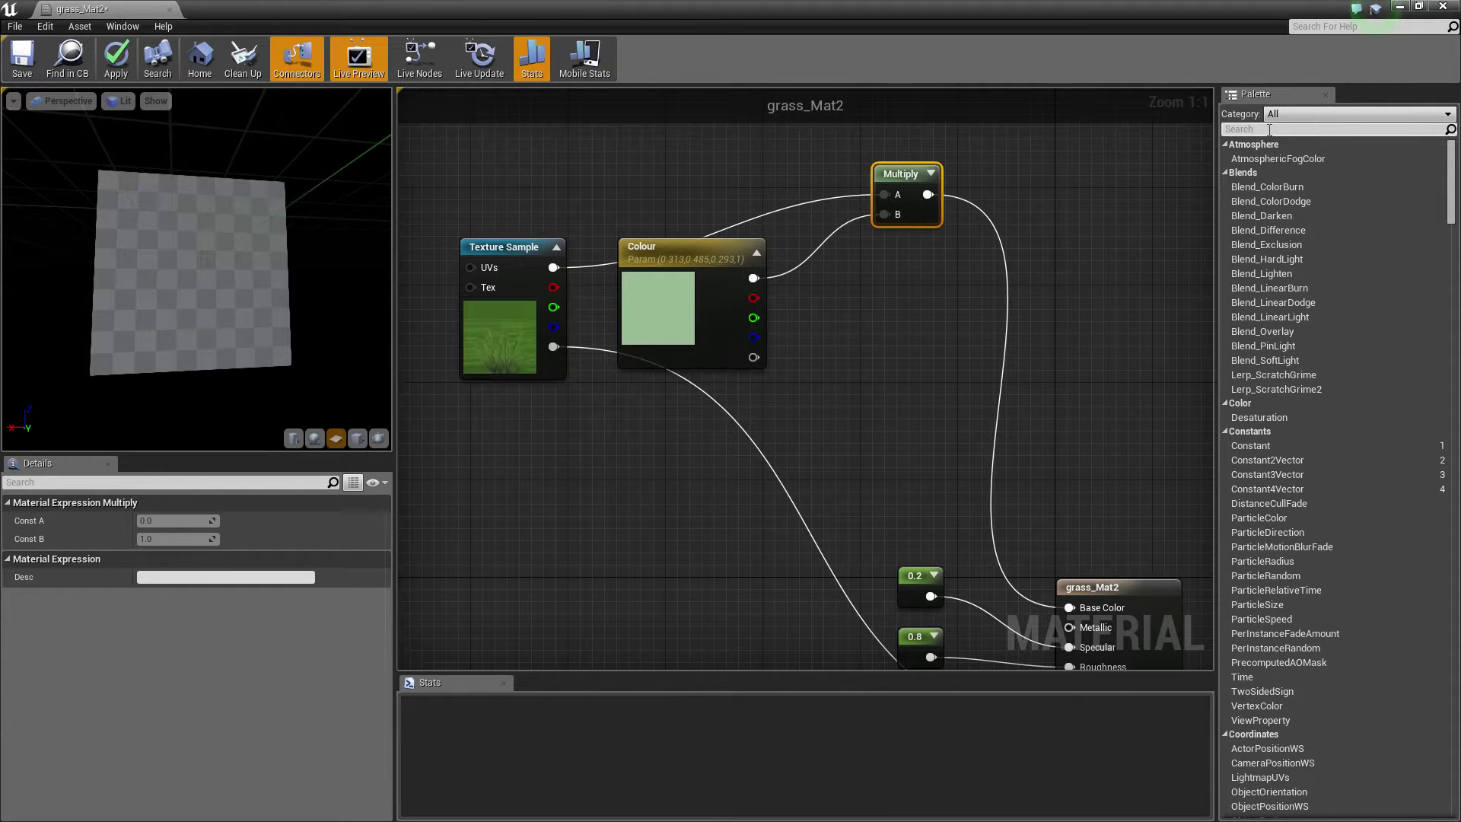
text(desat)
drag(1267, 158, 965, 285)
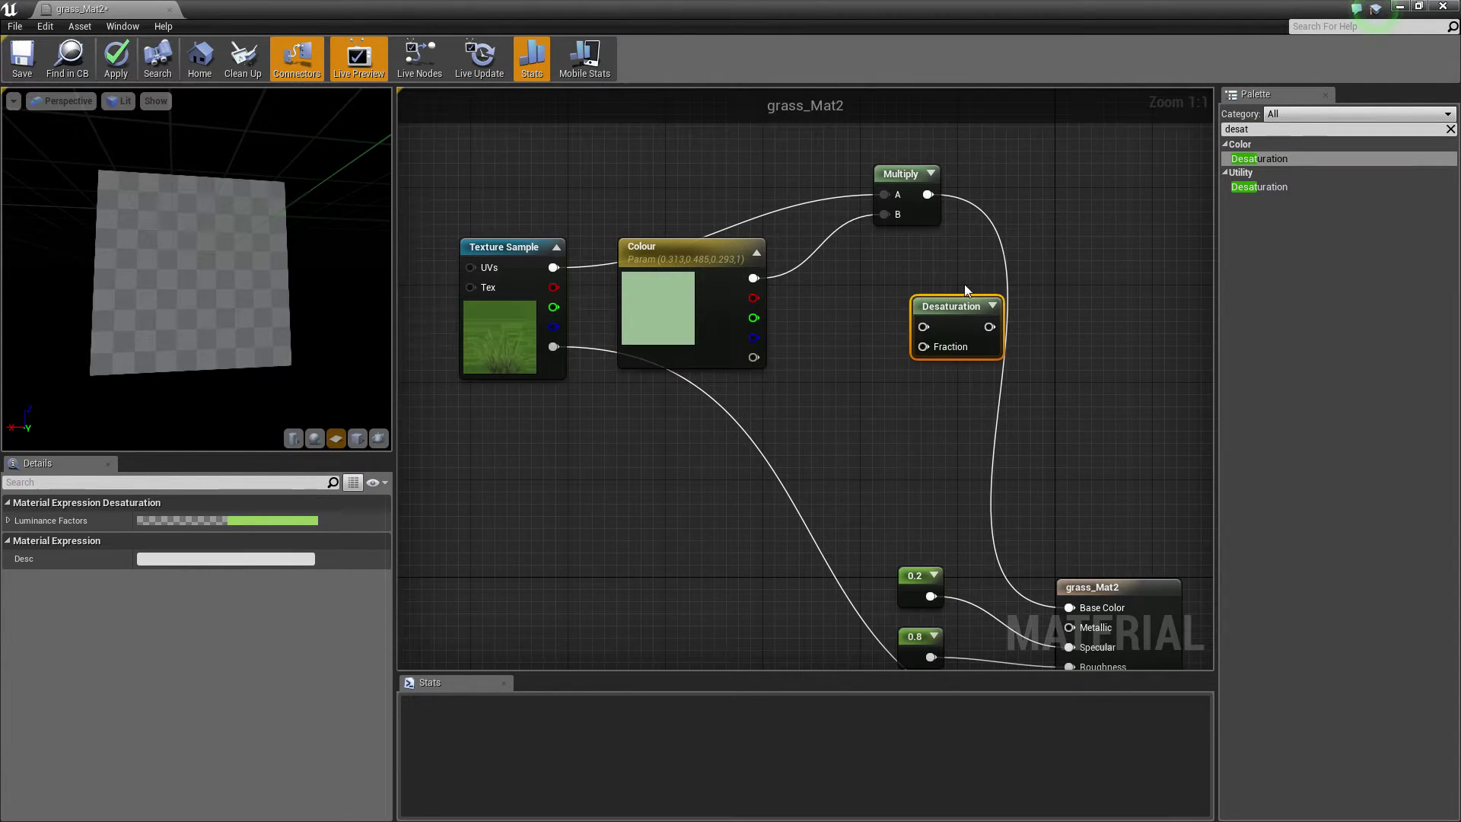
drag(941, 206, 983, 267)
Add a Constant below the Multiply node, connect it to the Desaturation's Fraction input and set its value to 0.3
key(1)
click(870, 325)
drag(886, 357, 983, 287)
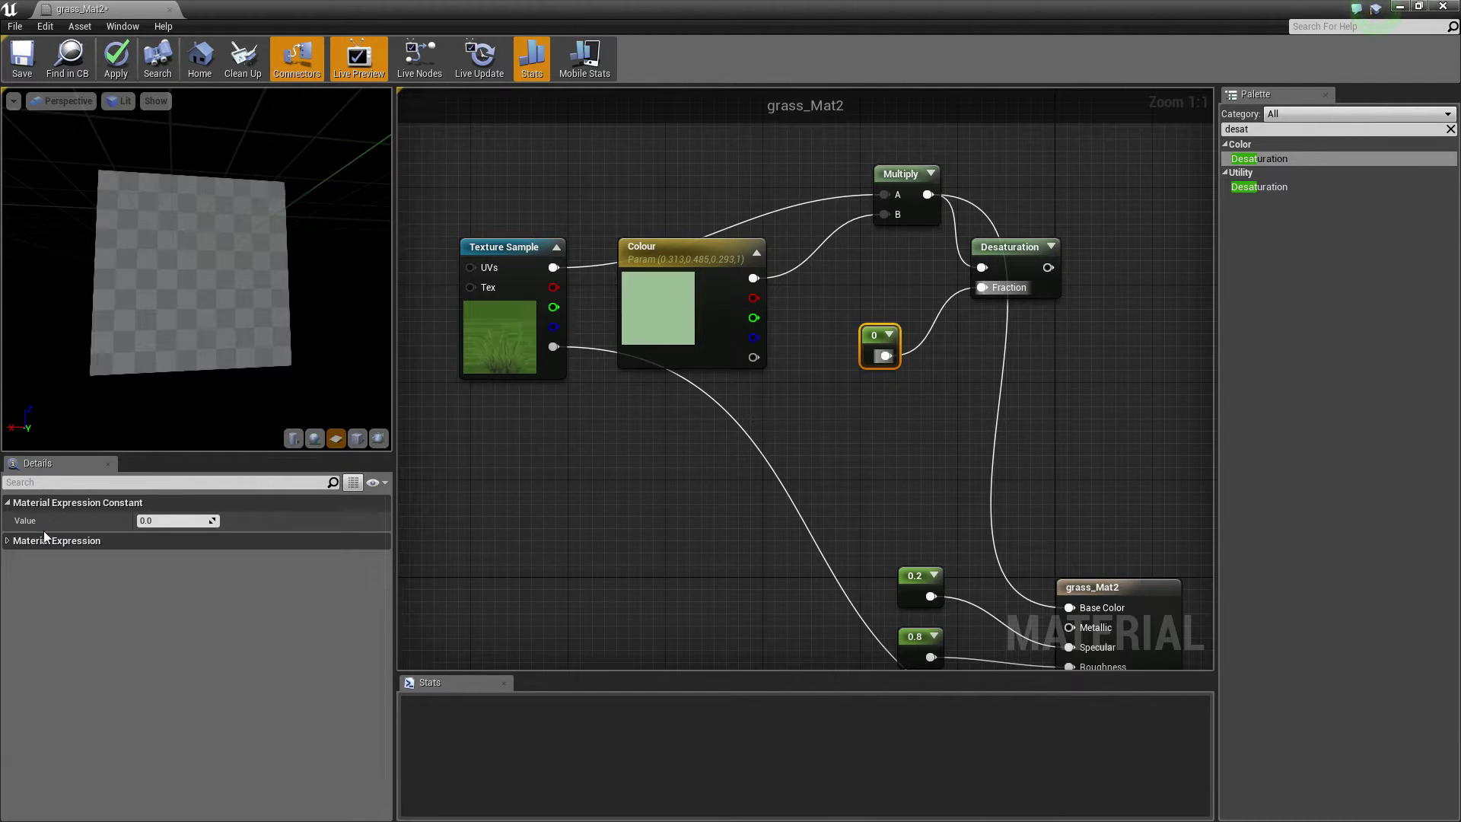
click(167, 521)
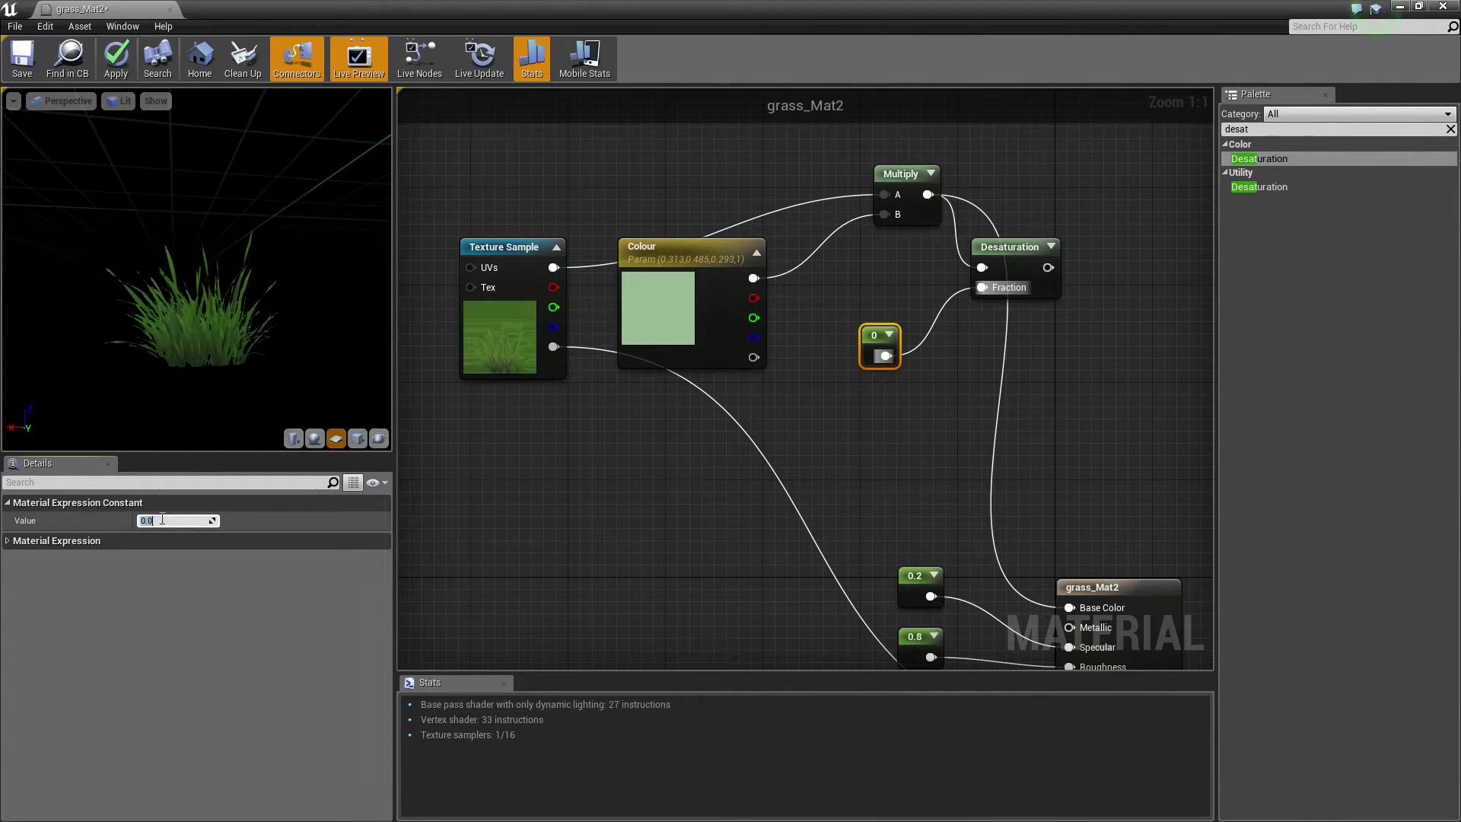
text(.3)
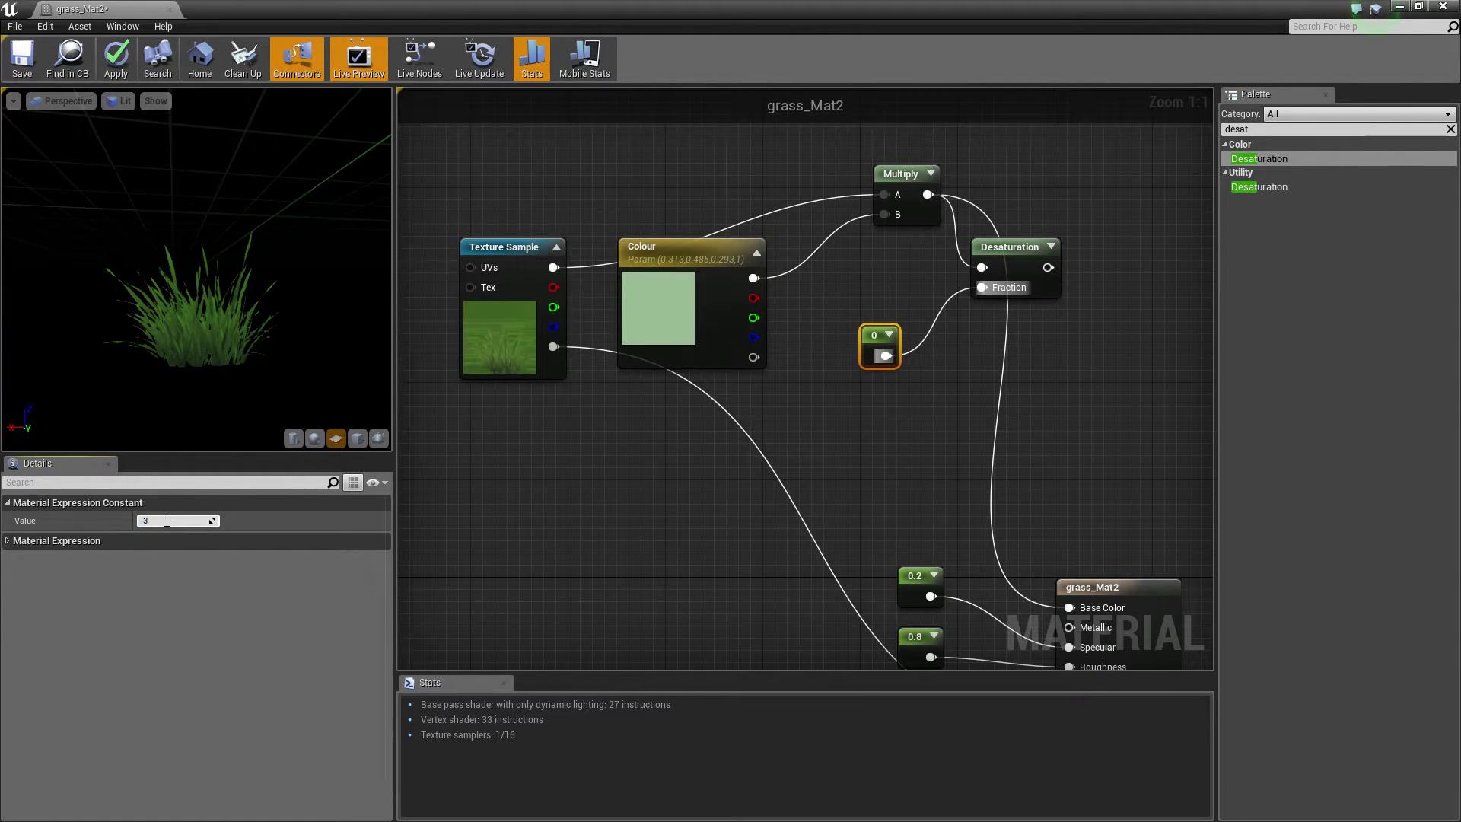
key(Return)
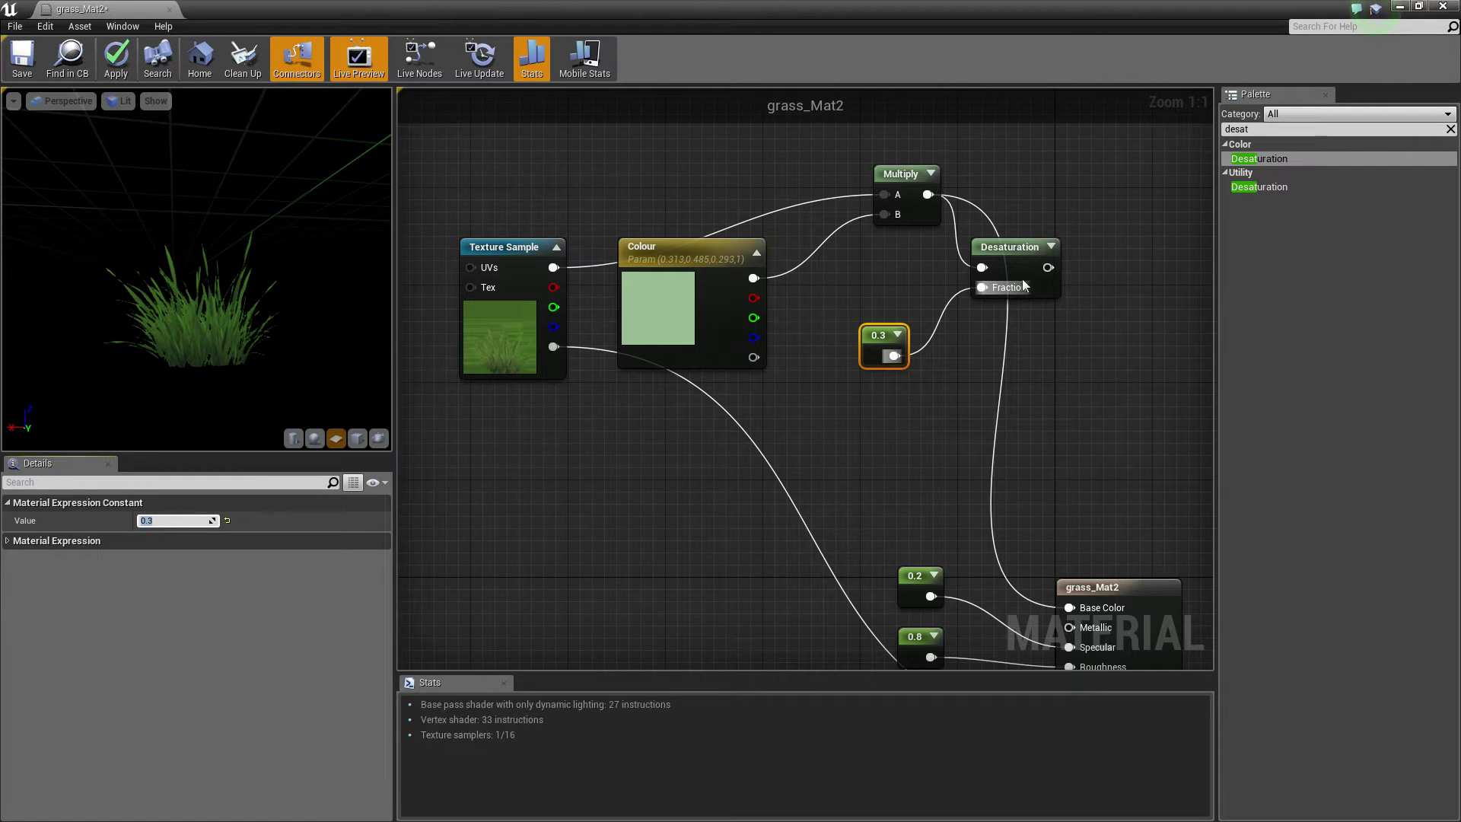
Connect the Desaturation output to both Base Color and Subsurface Color on the material node
right_drag(1024, 281, 878, 246)
drag(903, 231, 939, 575)
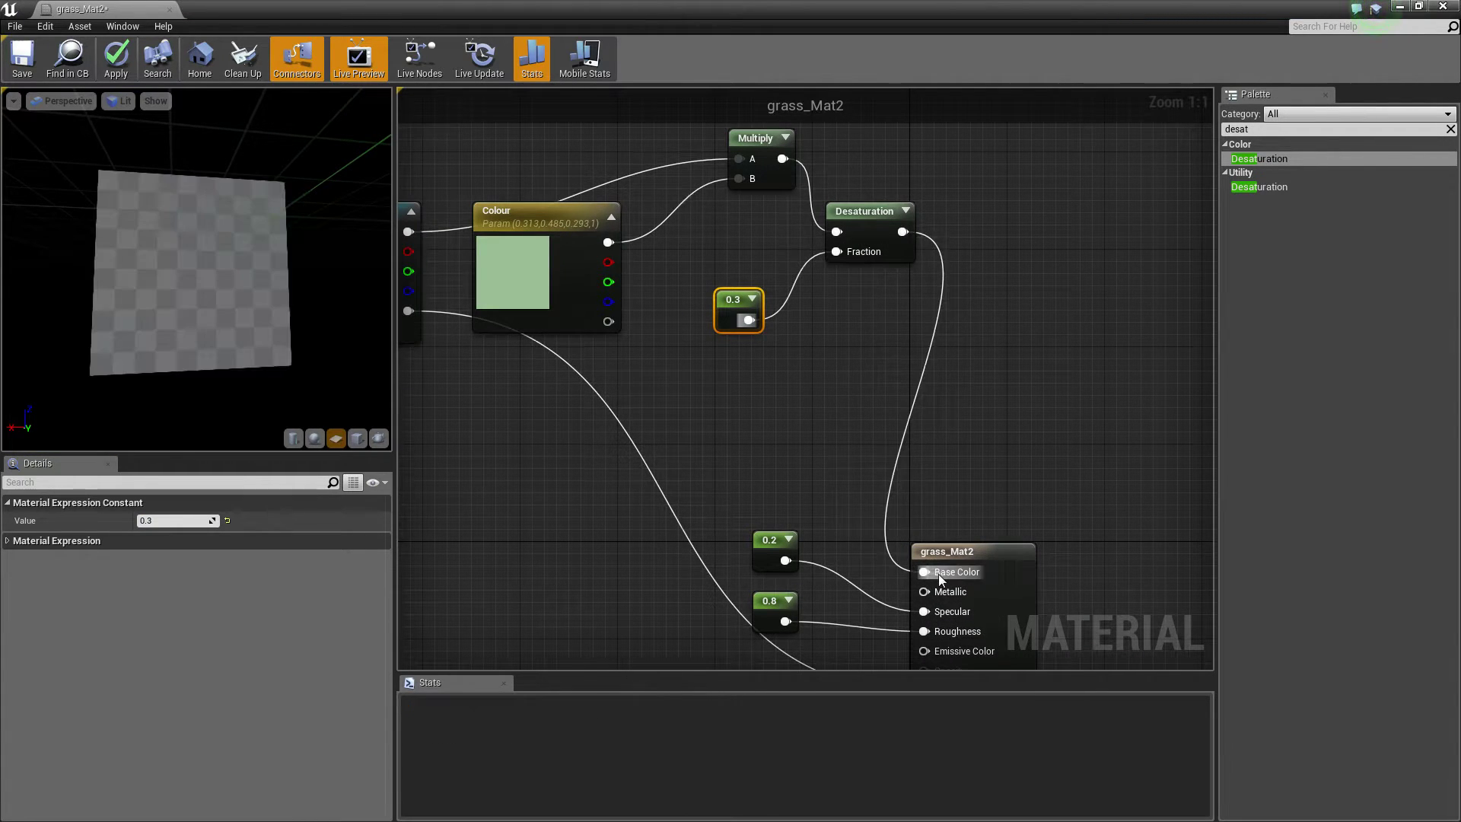
right_drag(925, 427, 964, 292)
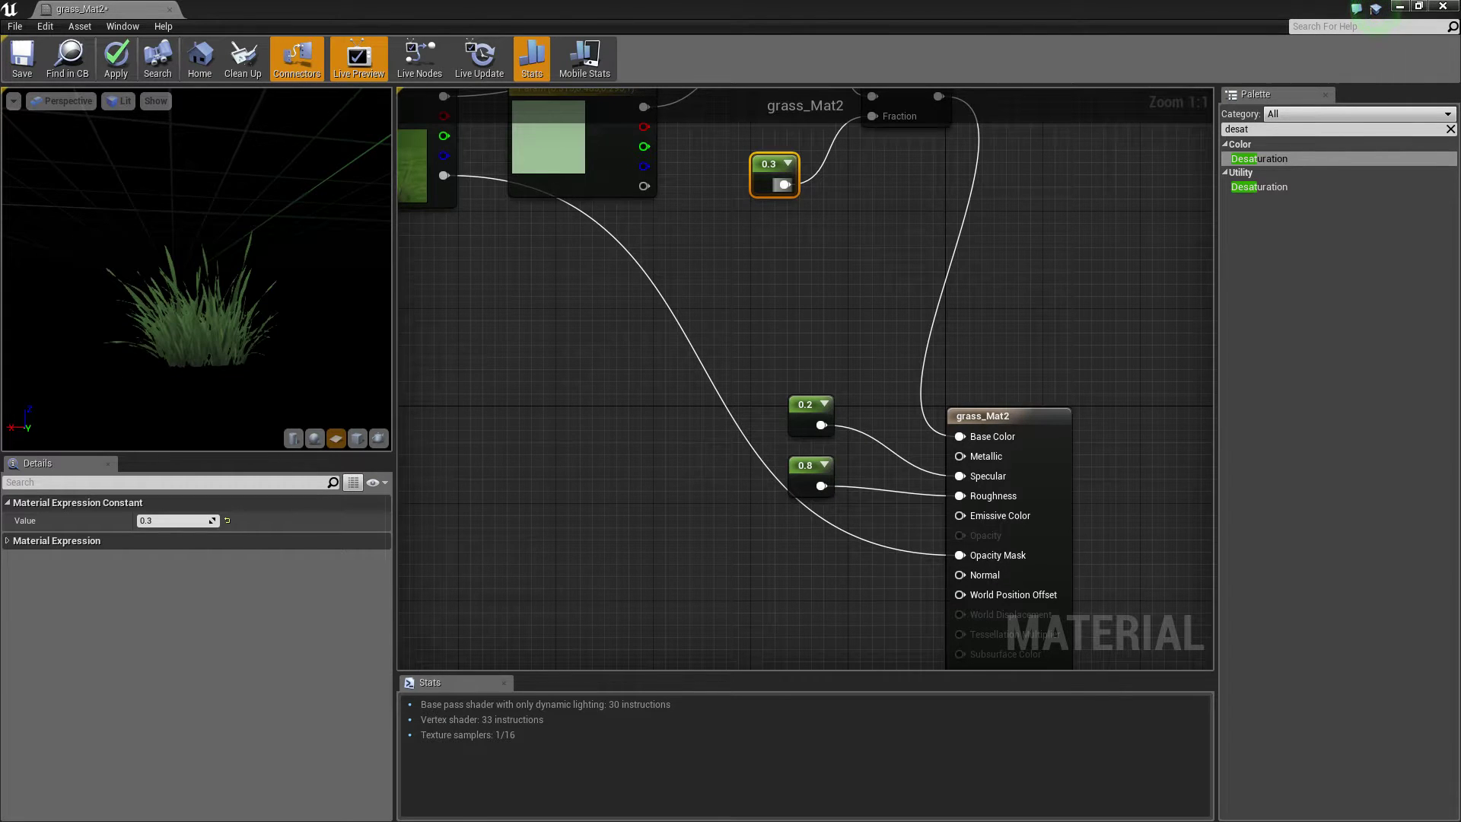
mouse_move(927, 270)
right_down()
mouse_move(883, 330)
mouse_move(921, 363)
mouse_move(924, 244)
right_up()
scroll(921, 364, down, 1)
drag(953, 127, 990, 549)
Make the material two-sided and set its shading model to Subsurface
click(1034, 344)
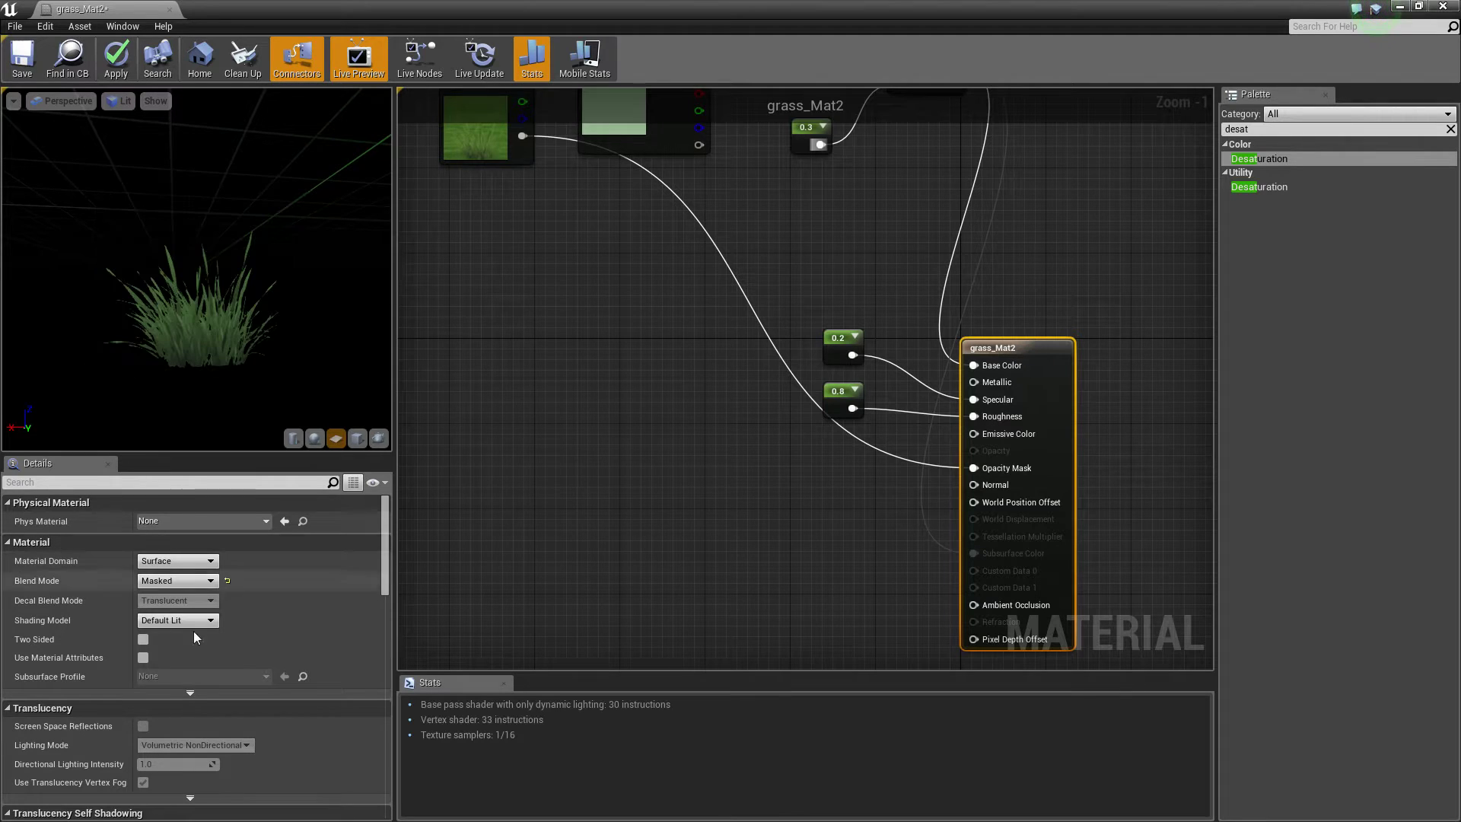
click(144, 639)
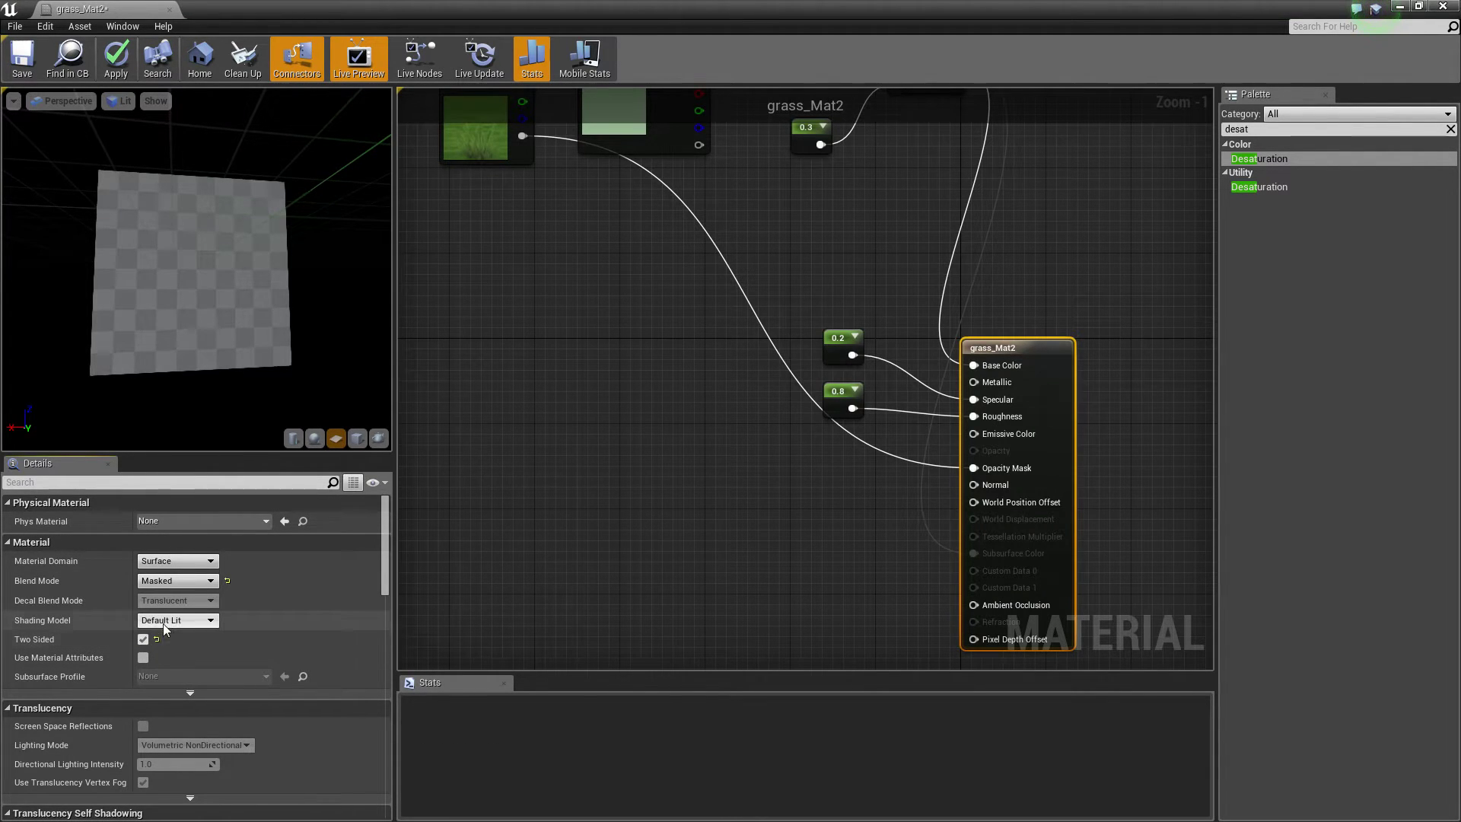
click(151, 622)
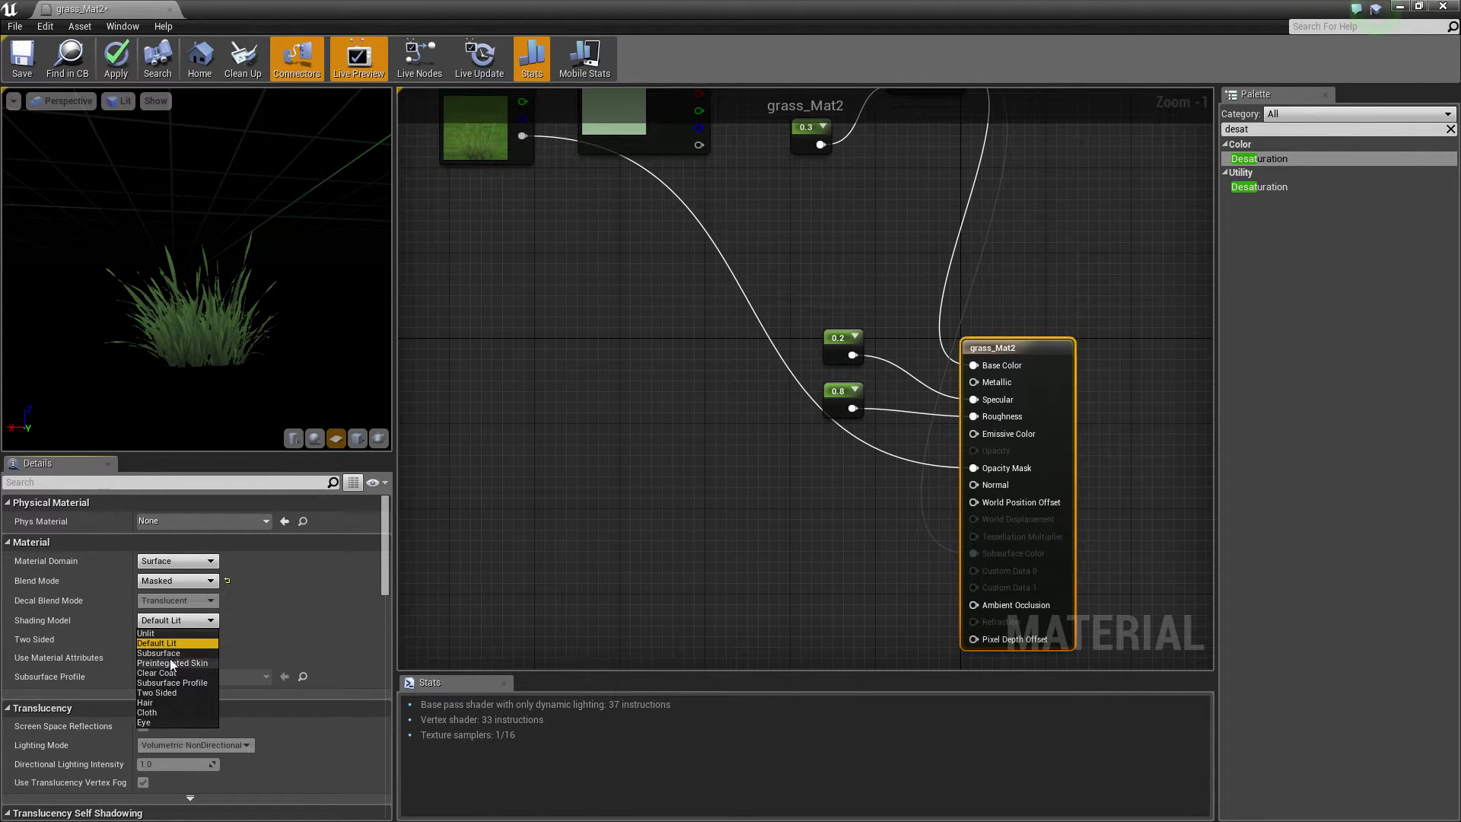
click(162, 653)
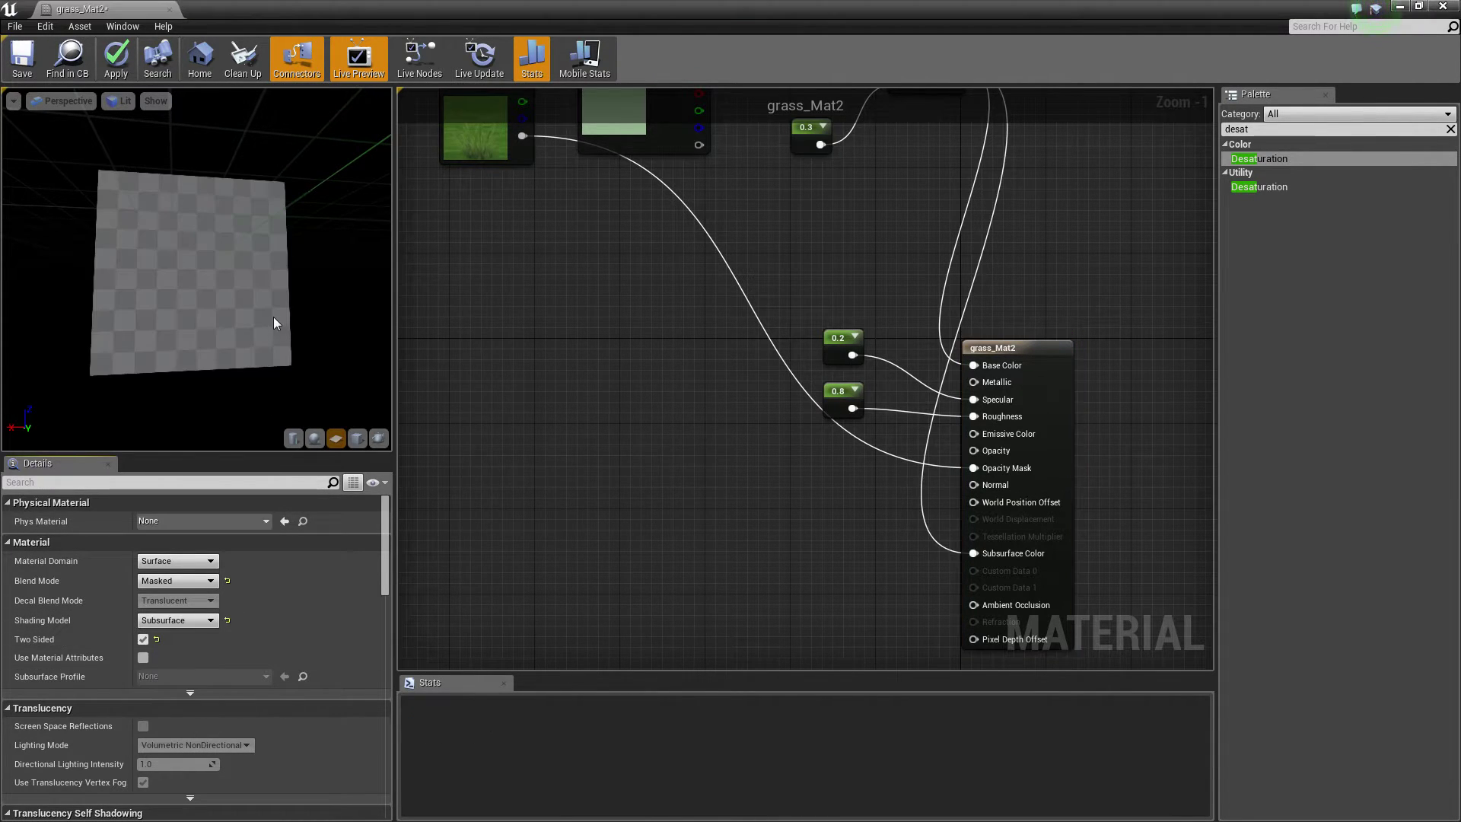
Examine the material's node network and check the grass preview while rotating its light
right_drag(1153, 195, 965, 488)
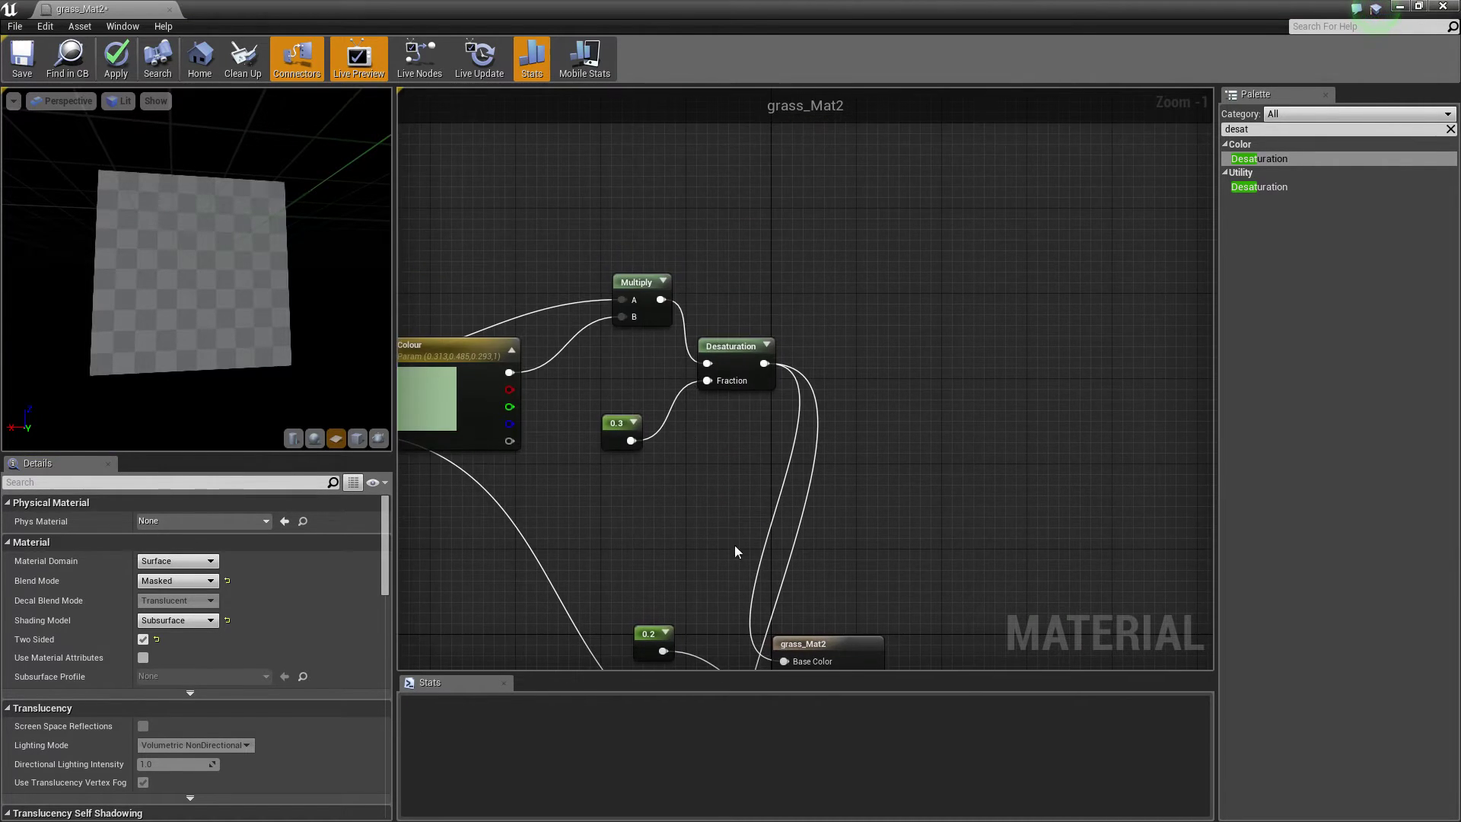
right_drag(736, 550, 805, 238)
key(l)
drag(147, 279, 183, 275)
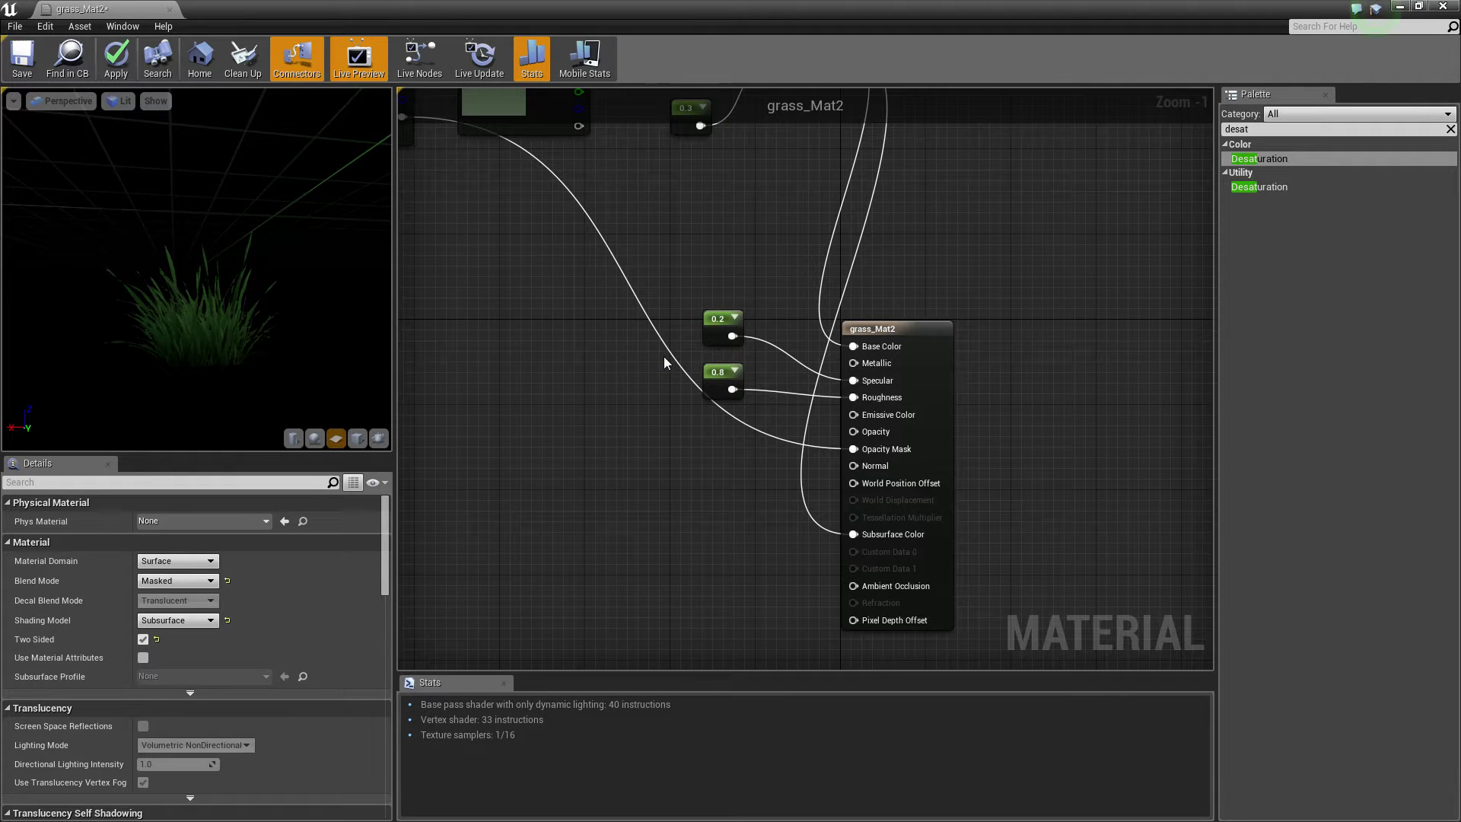
right_drag(571, 211, 824, 494)
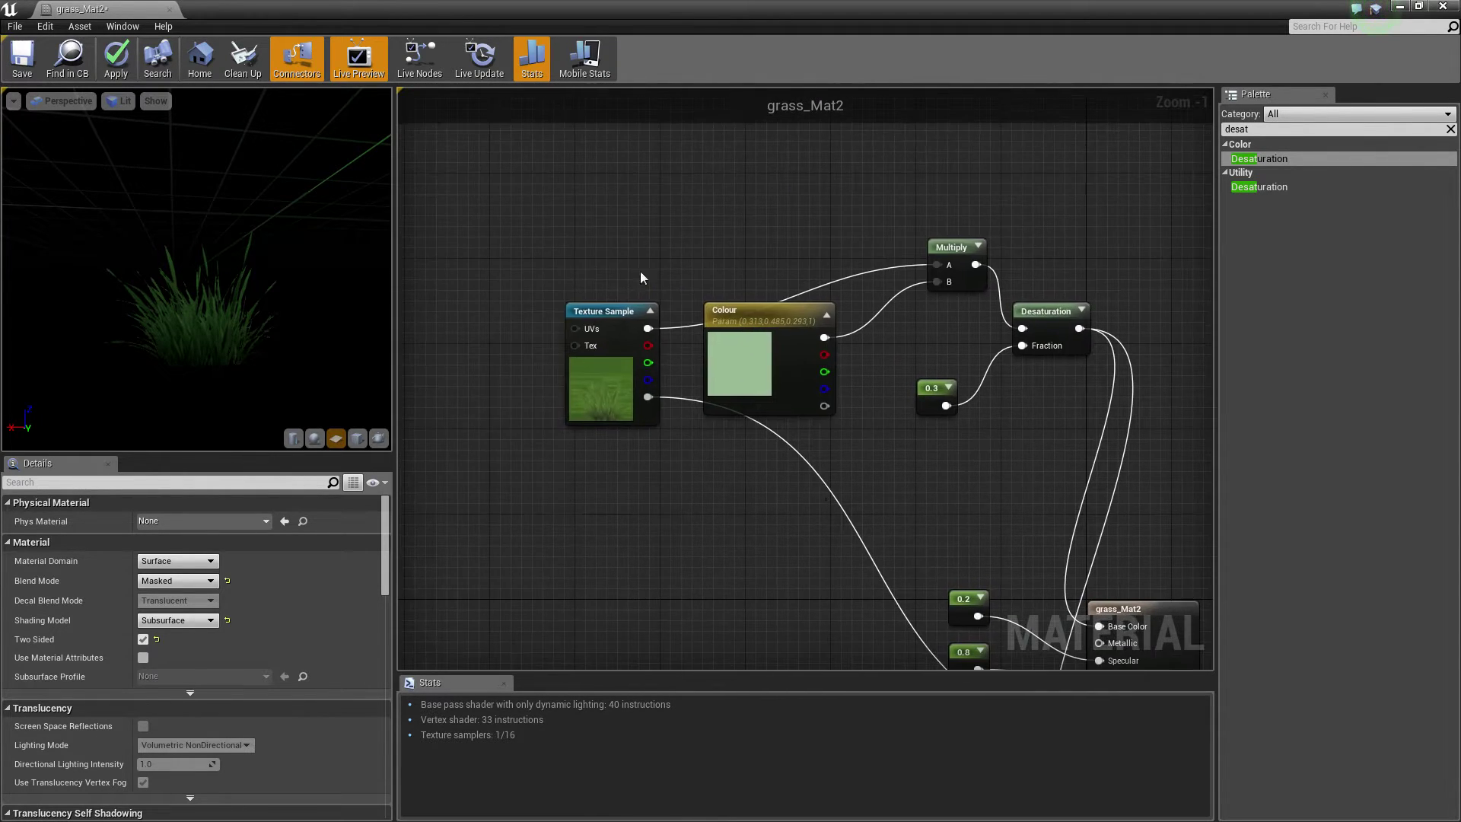
drag(533, 236, 1126, 465)
right_drag(1203, 264, 957, 263)
right_drag(811, 286, 975, 368)
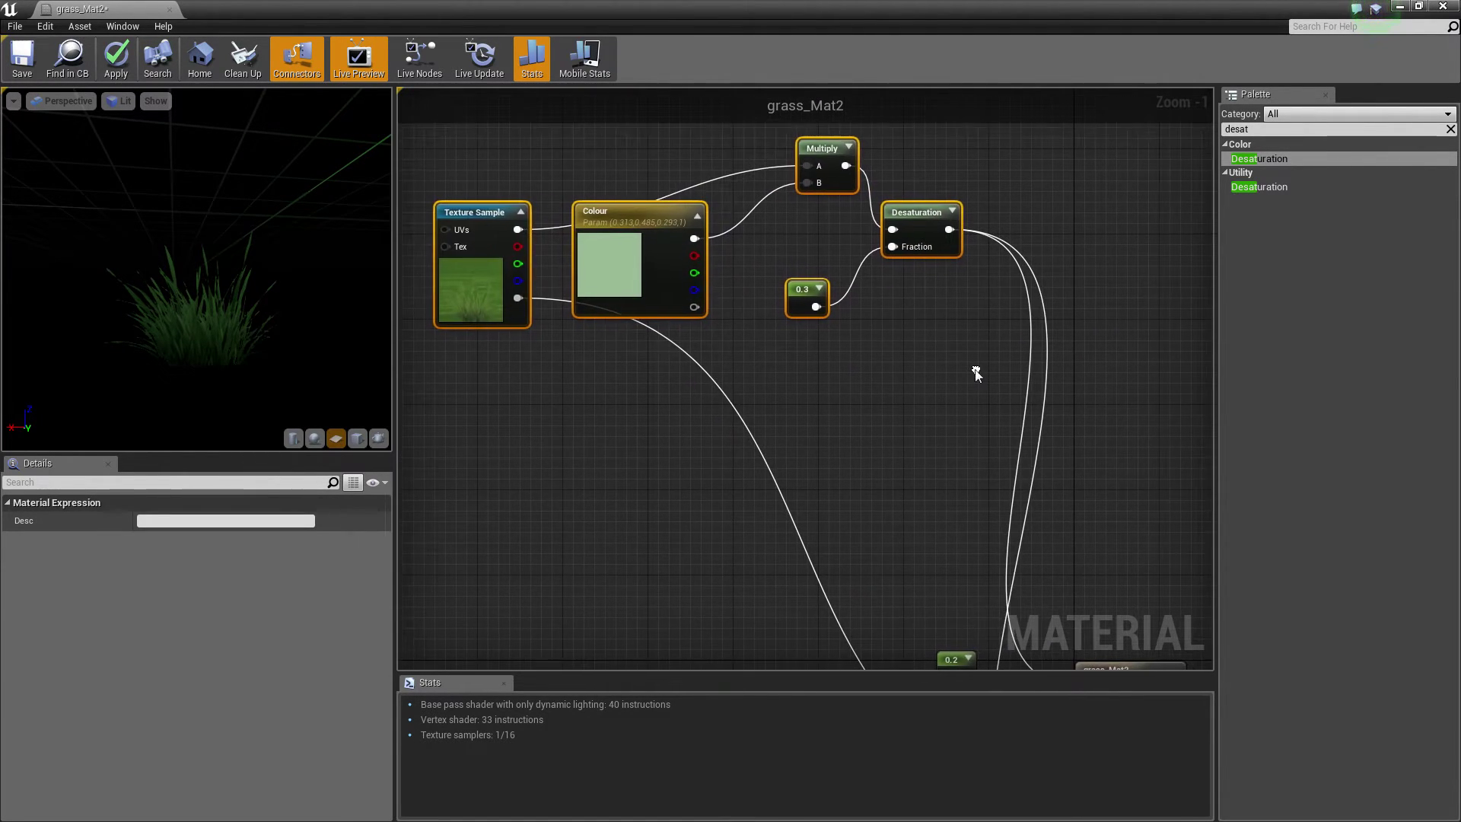
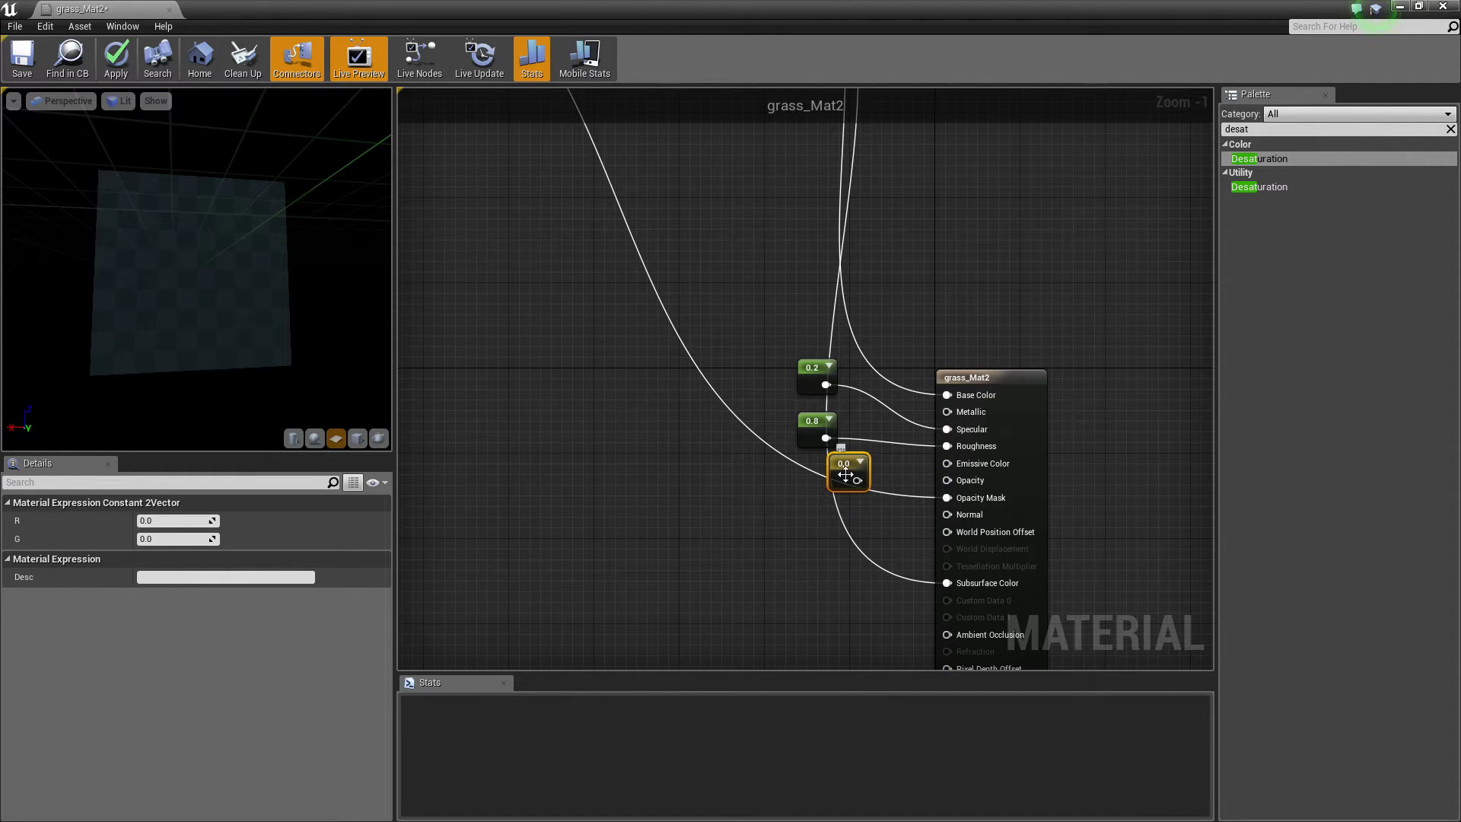
Replace the stray Constant2Vector with a Constant, connect it to Opacity and place it below the 0.8 constant
key(Delete)
click(806, 502)
drag(820, 520, 948, 485)
drag(812, 510, 813, 472)
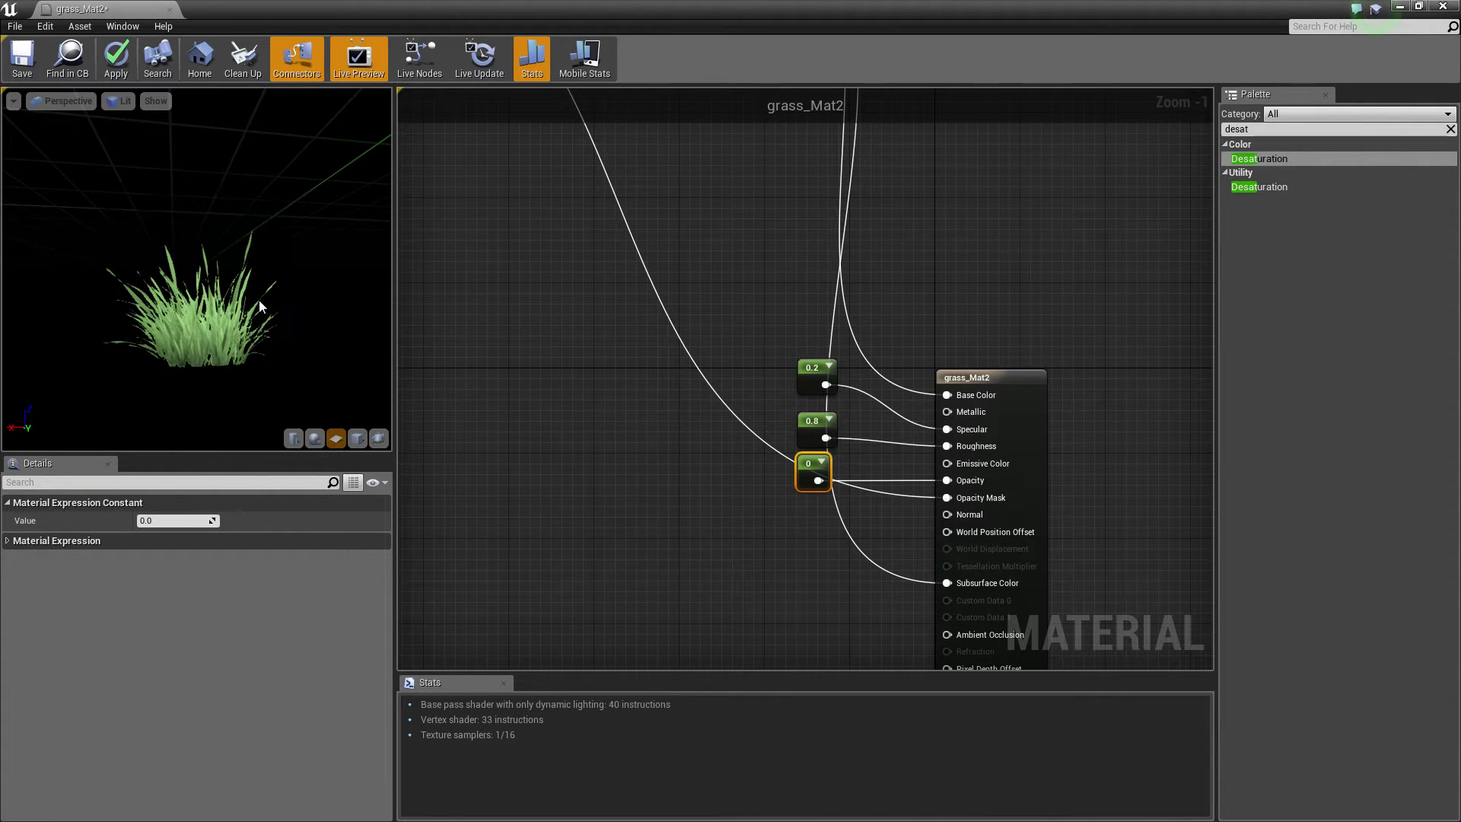
Set the Opacity constant to 0.770642 and check the grass preview from another angle
mouse_move(259, 305)
mouse_down()
mouse_move(251, 290)
mouse_move(259, 304)
mouse_up()
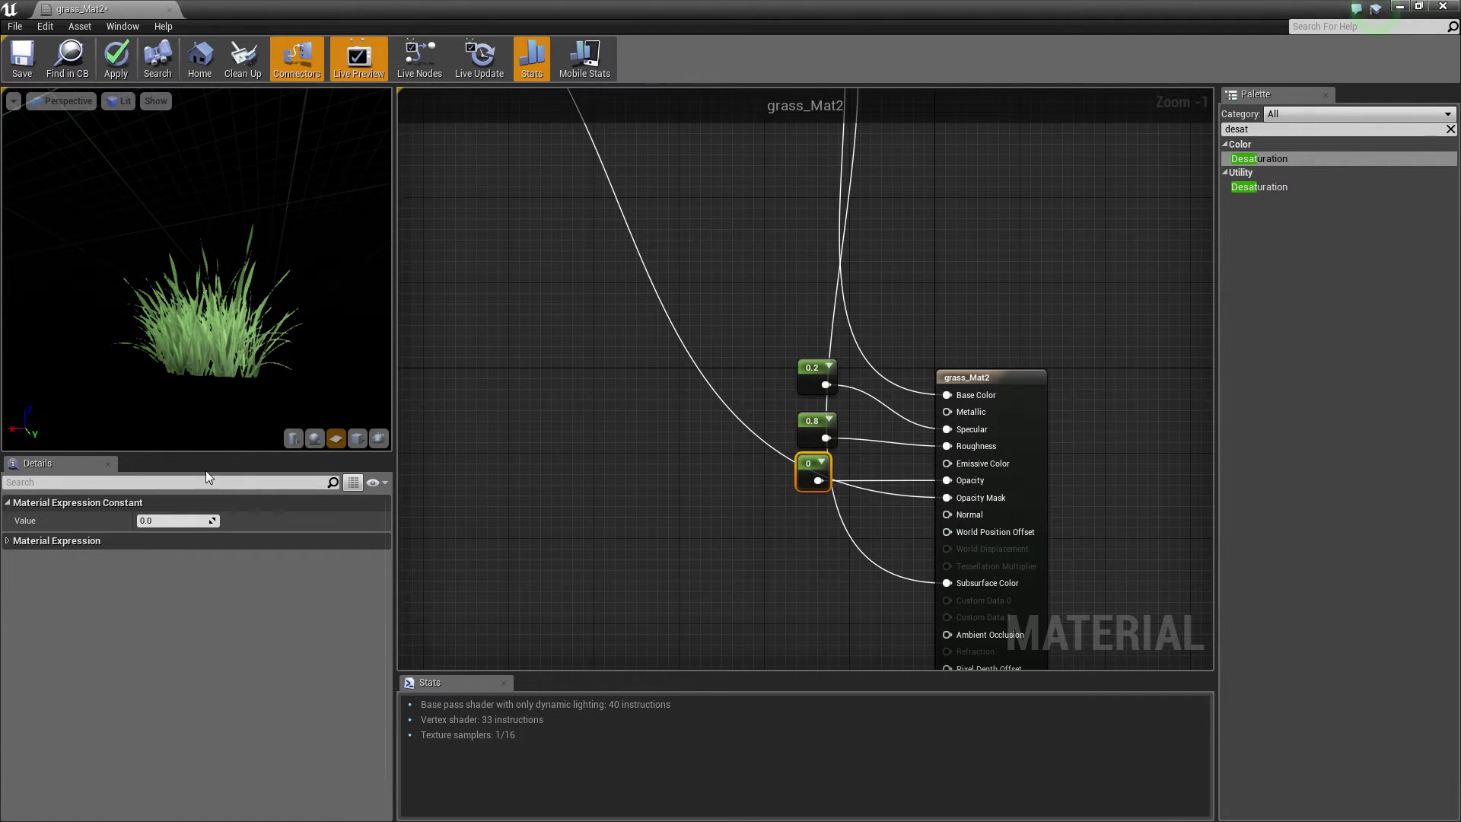
drag(171, 520, 166, 521)
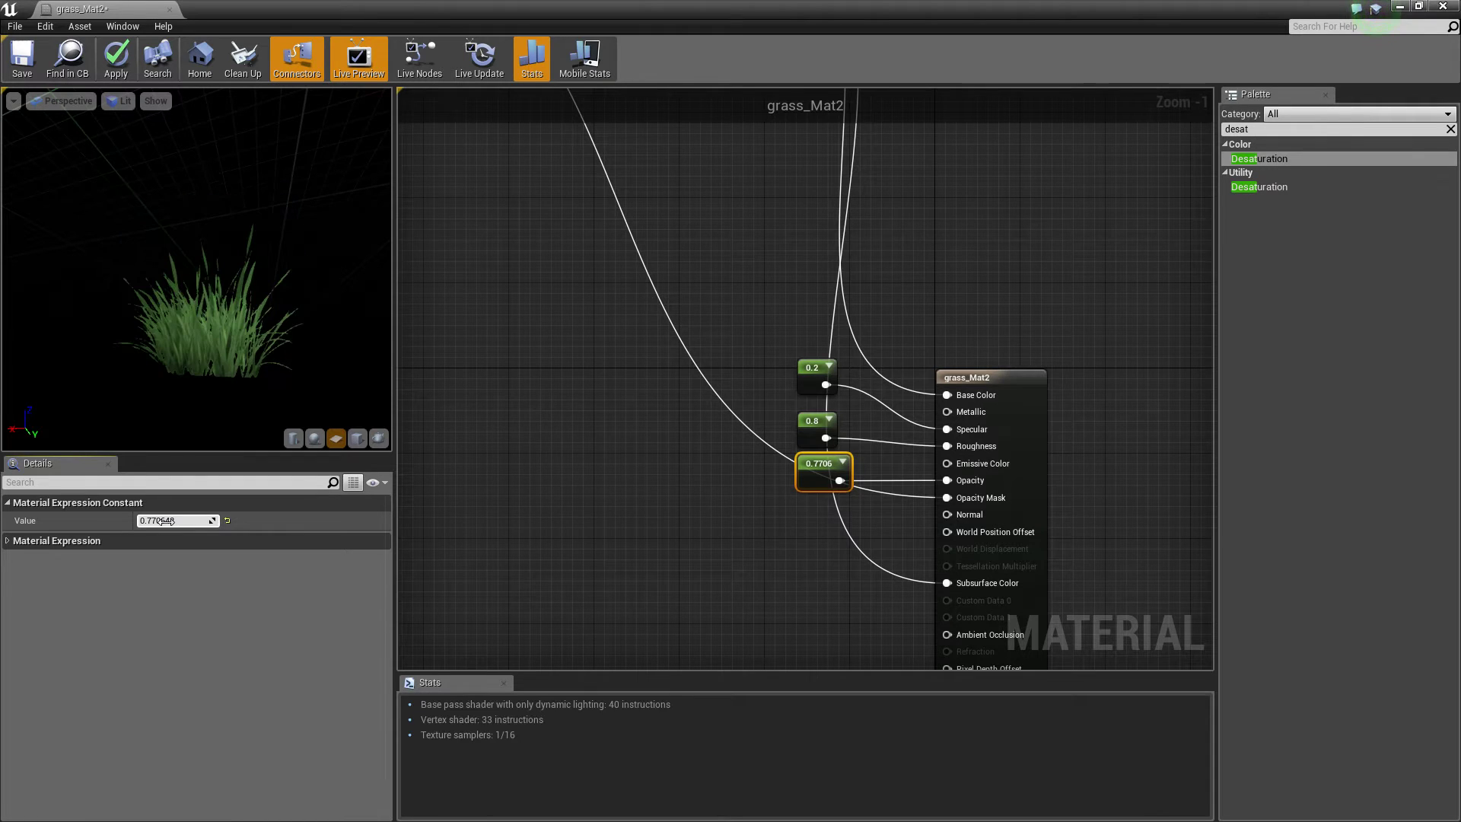
drag(181, 279, 217, 269)
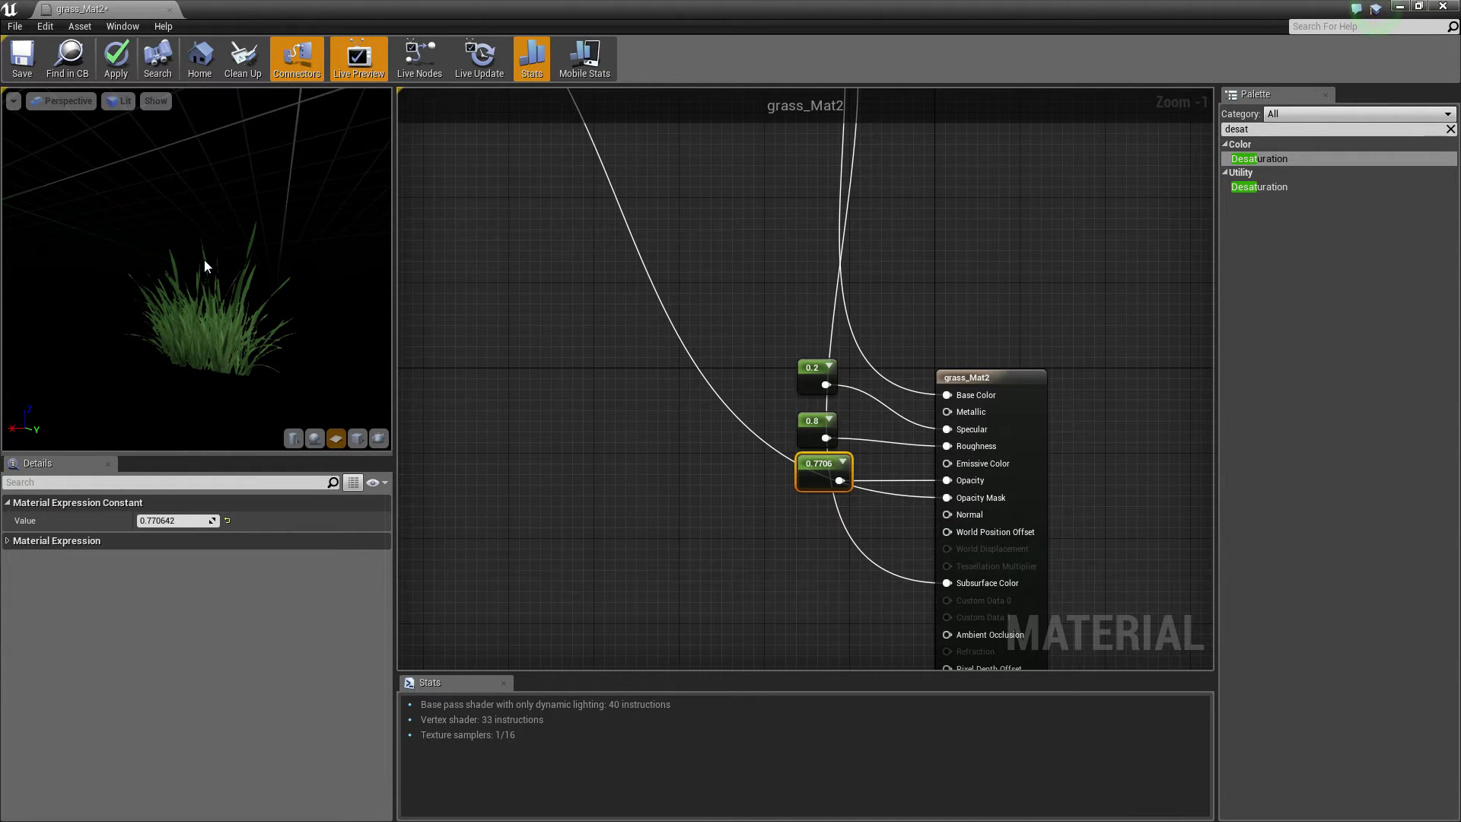
Move the Opacity constant well to the left of the material node, then delete it
drag(817, 470, 529, 448)
right_drag(649, 401, 956, 391)
drag(828, 446, 509, 416)
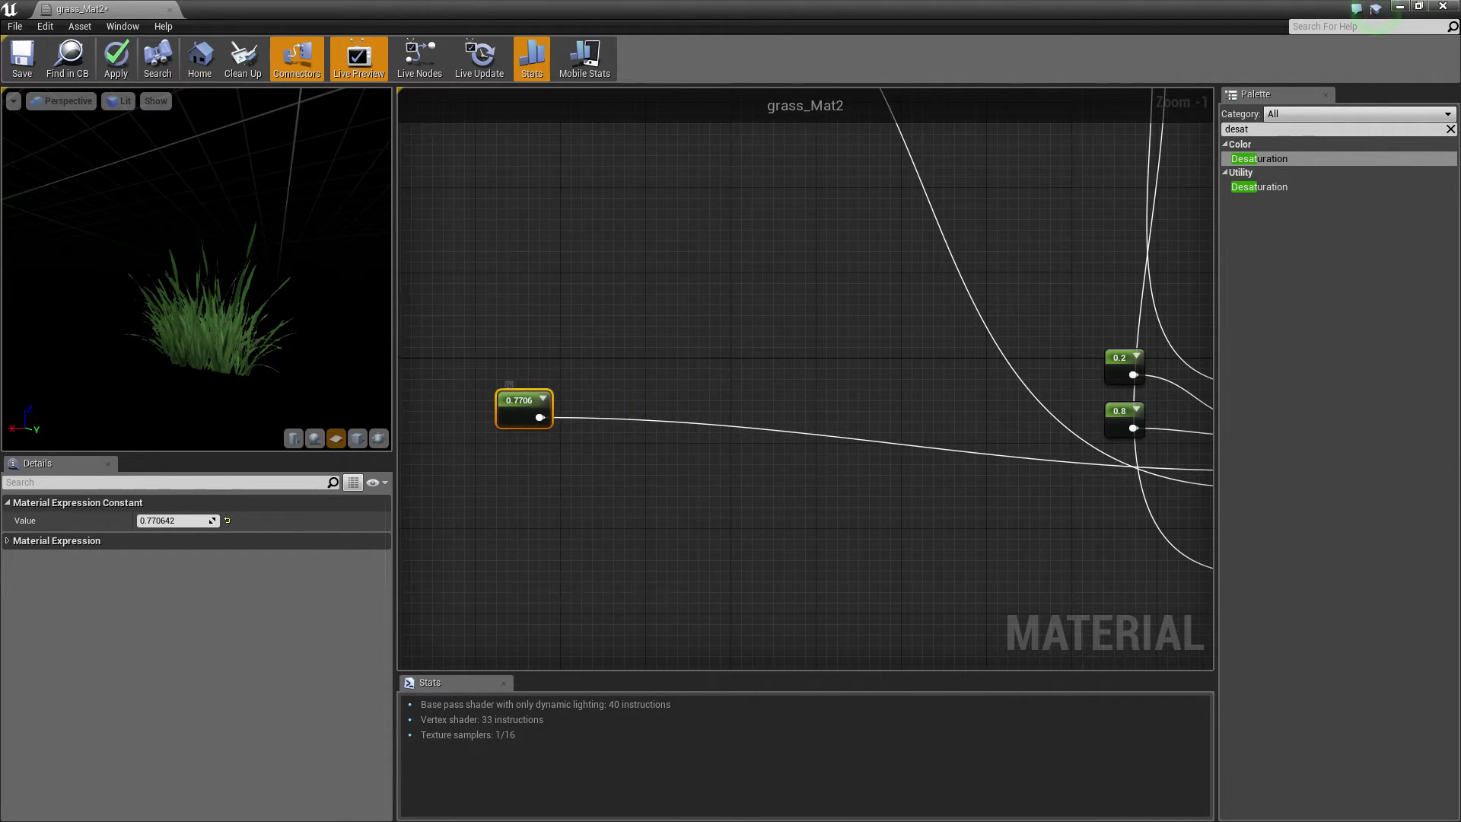
right_drag(510, 380, 755, 378)
drag(775, 399, 808, 418)
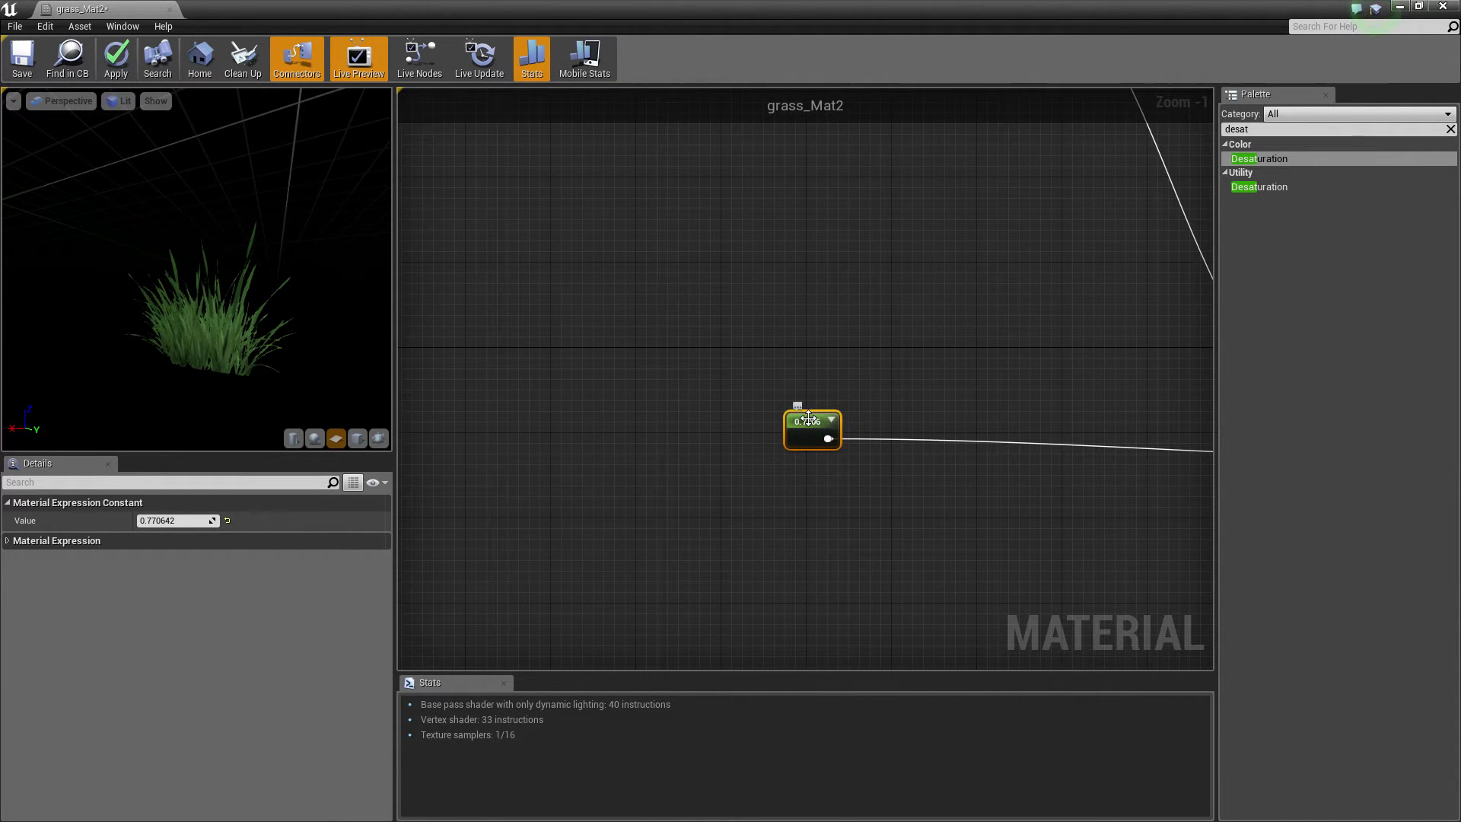
key(Delete)
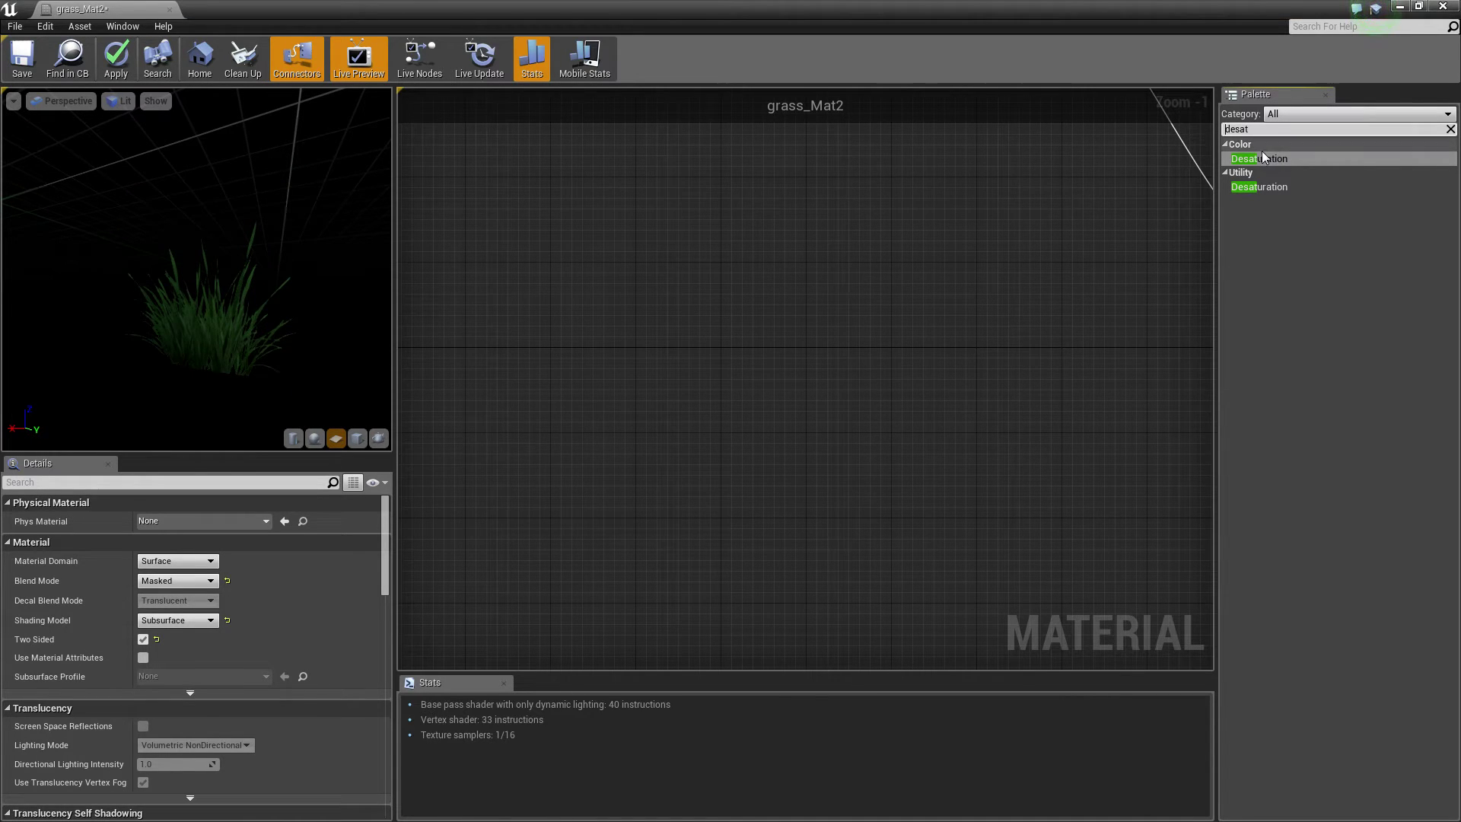
Add a LinearGradient node in the empty graph area and preview it on the plane
drag(1263, 130, 1212, 121)
text(l)
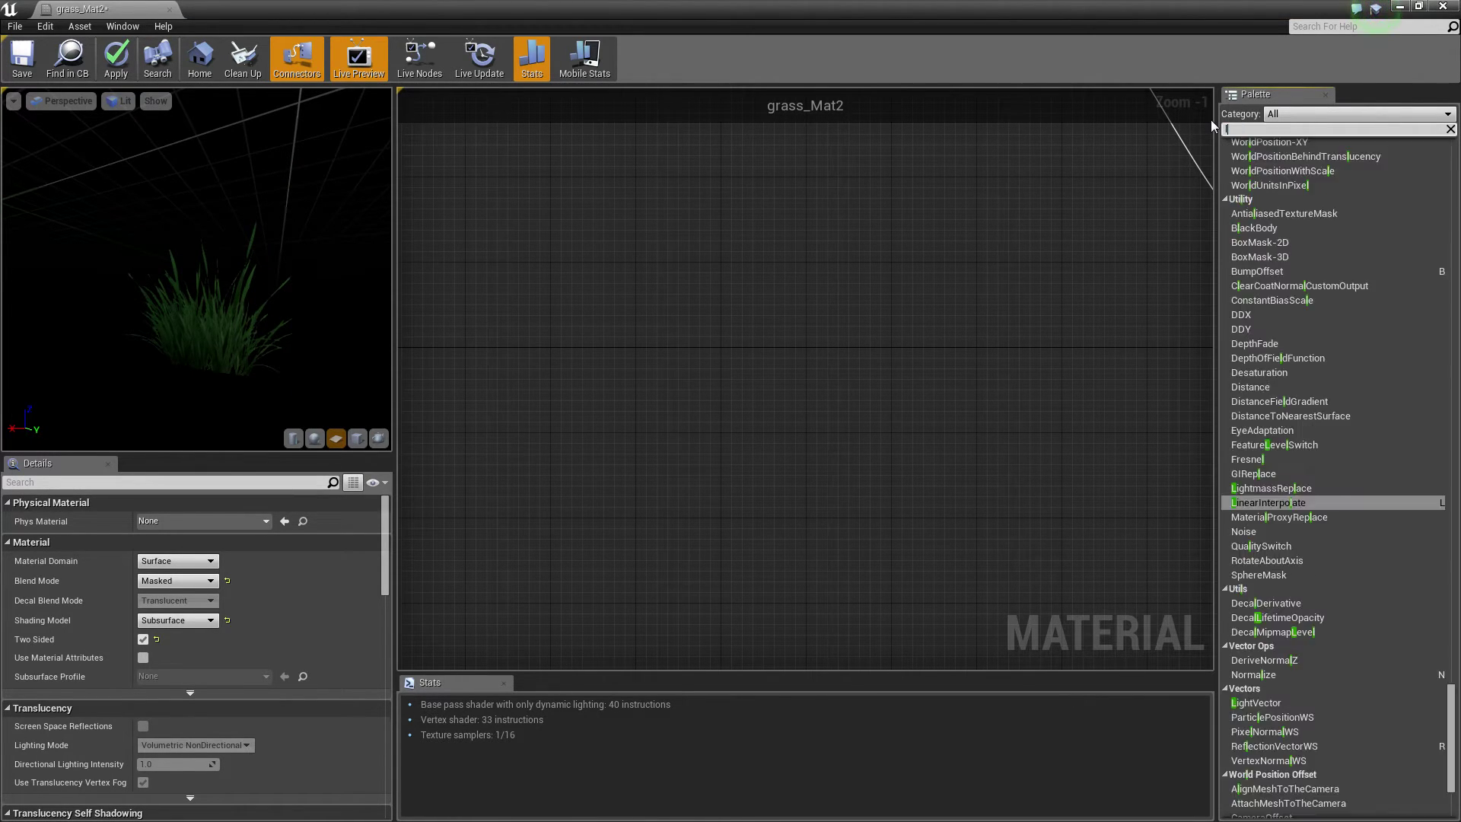
text(inea)
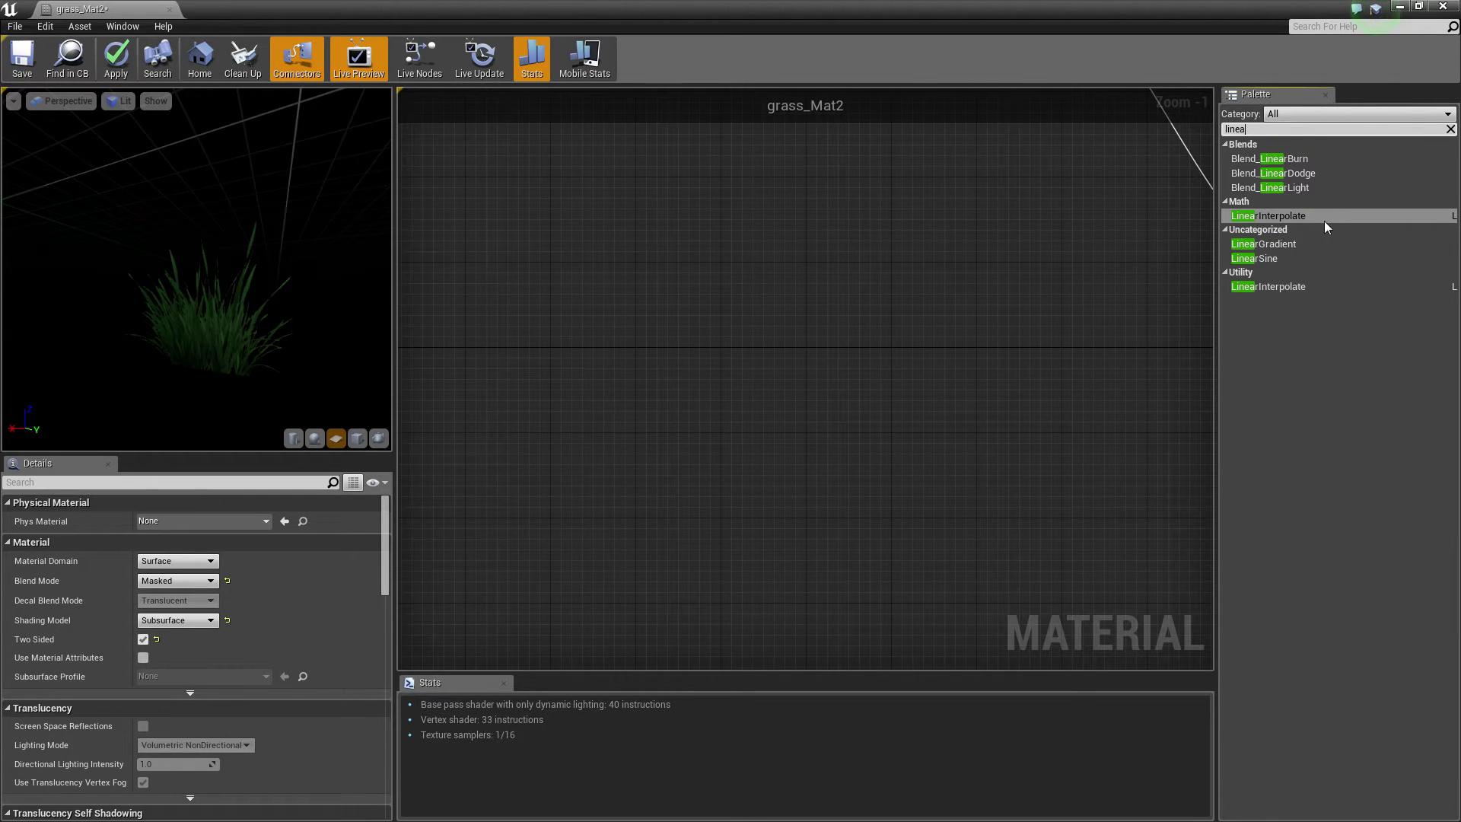
drag(1259, 243, 762, 349)
right_click(762, 349)
click(812, 353)
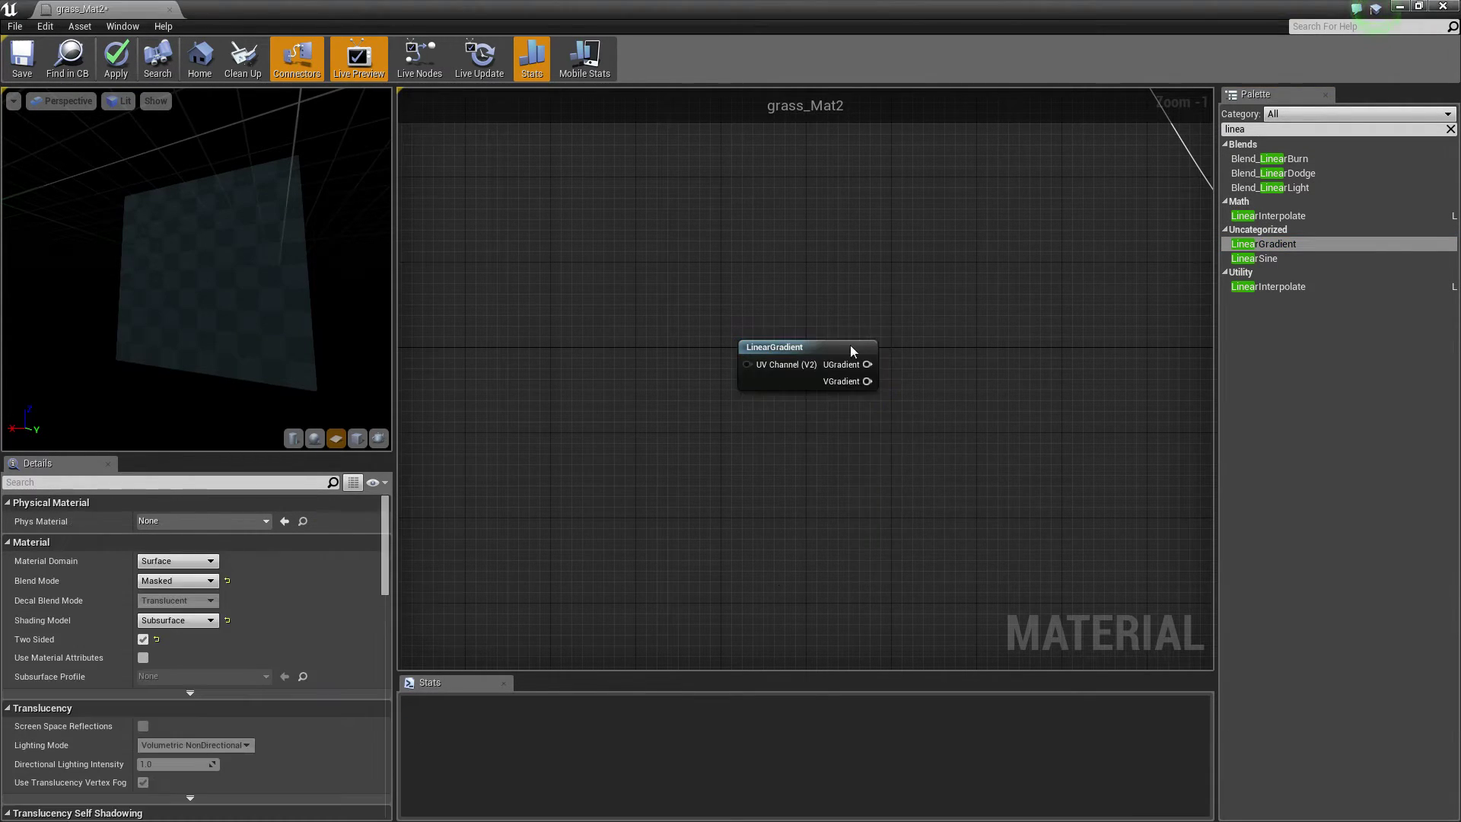
drag(317, 245, 89, 201)
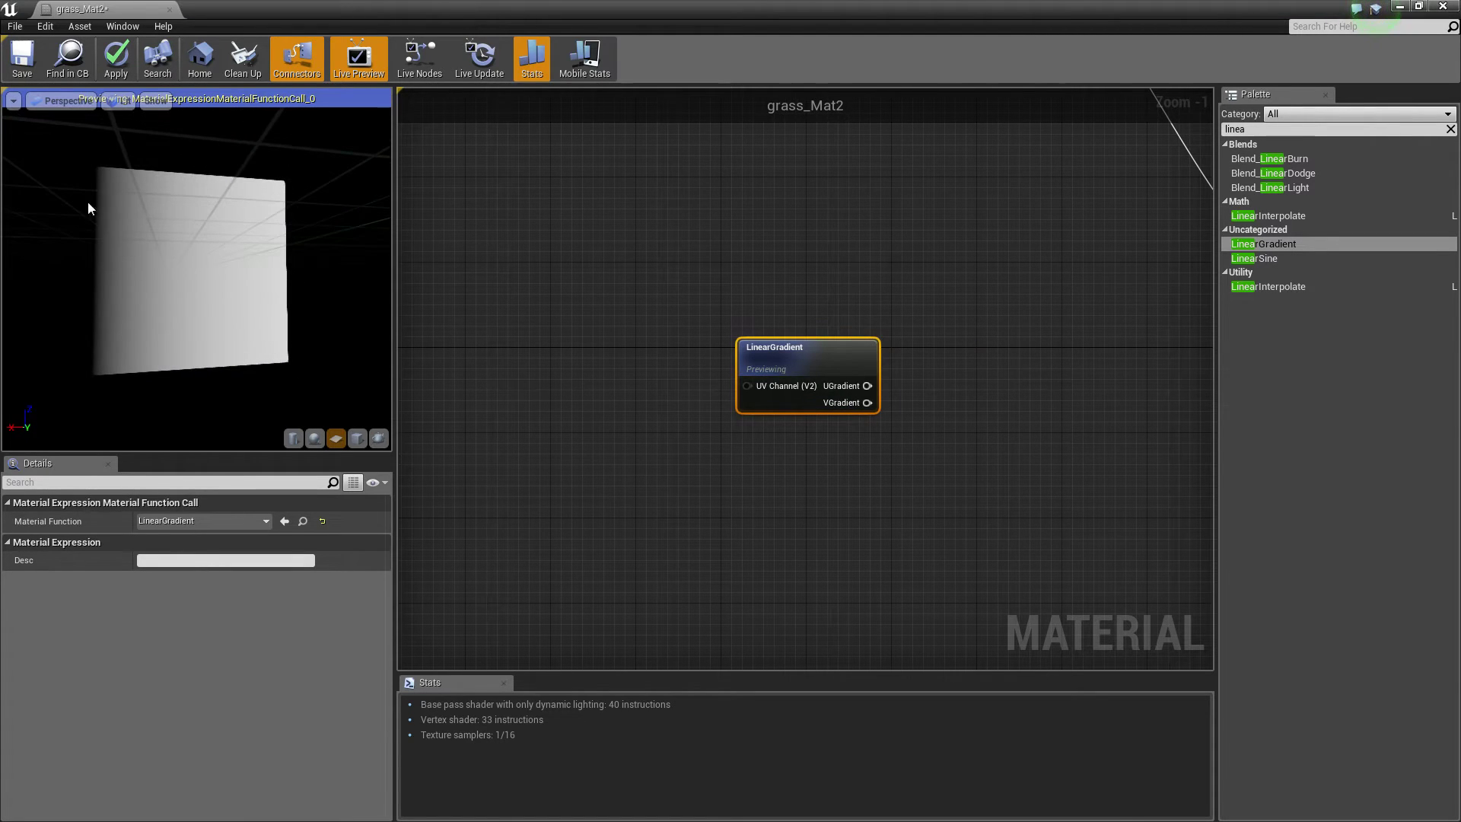
Add a Multiply node fed by the LinearGradient's VGradient output and preview it
drag(867, 403, 992, 424)
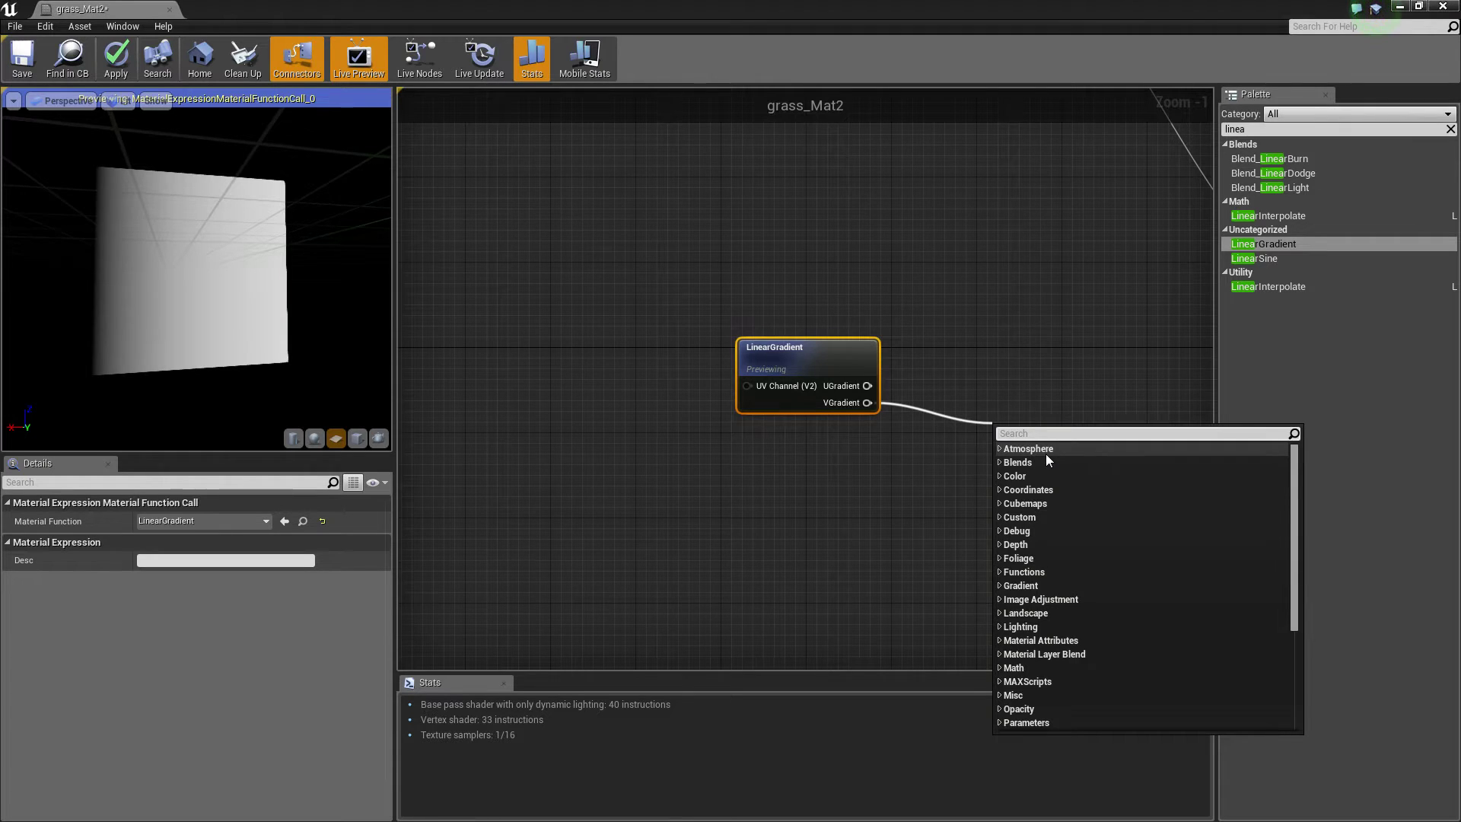
text(mult)
click(1040, 481)
right_click(1019, 431)
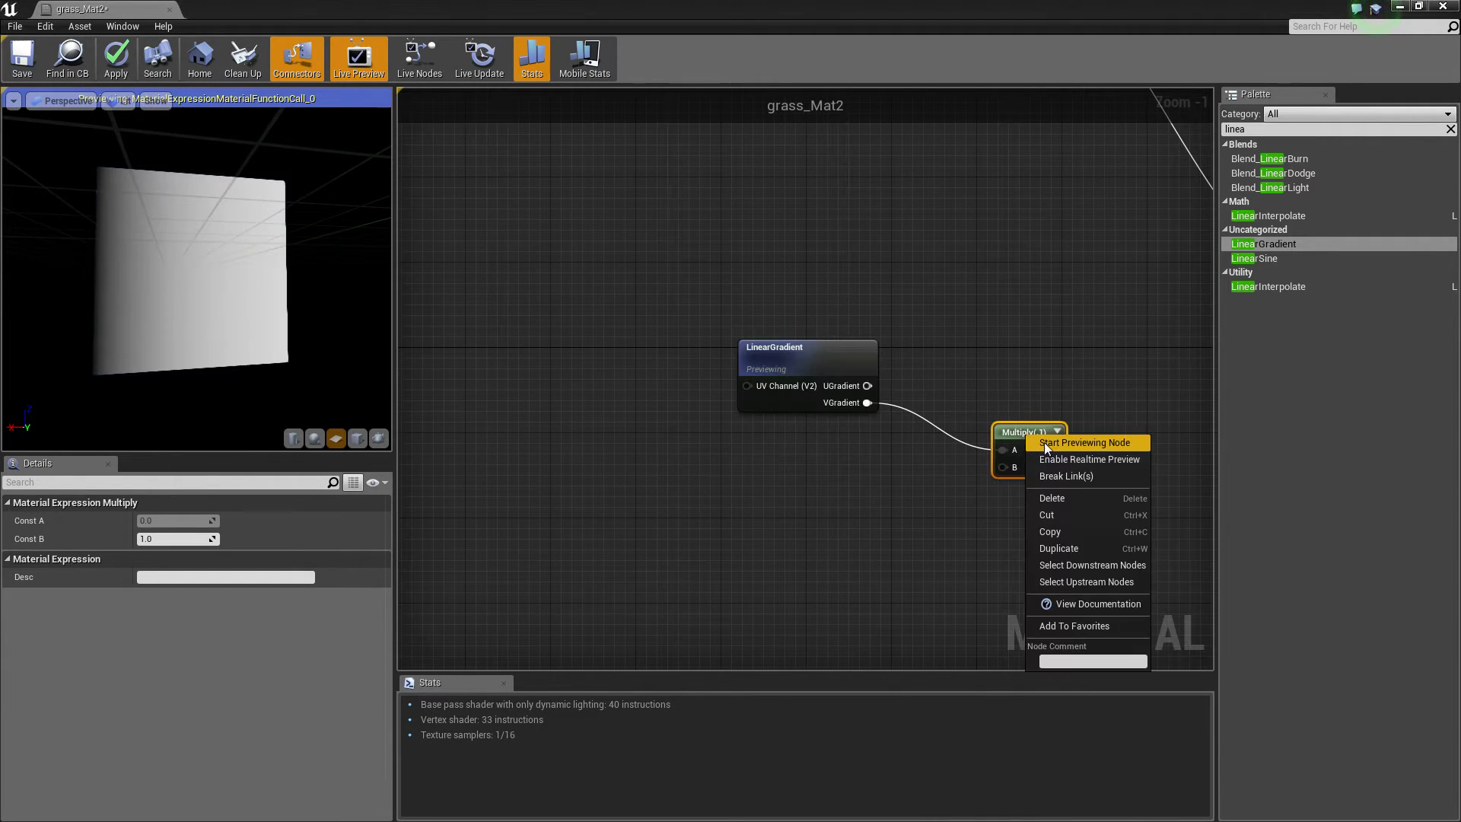
click(1058, 447)
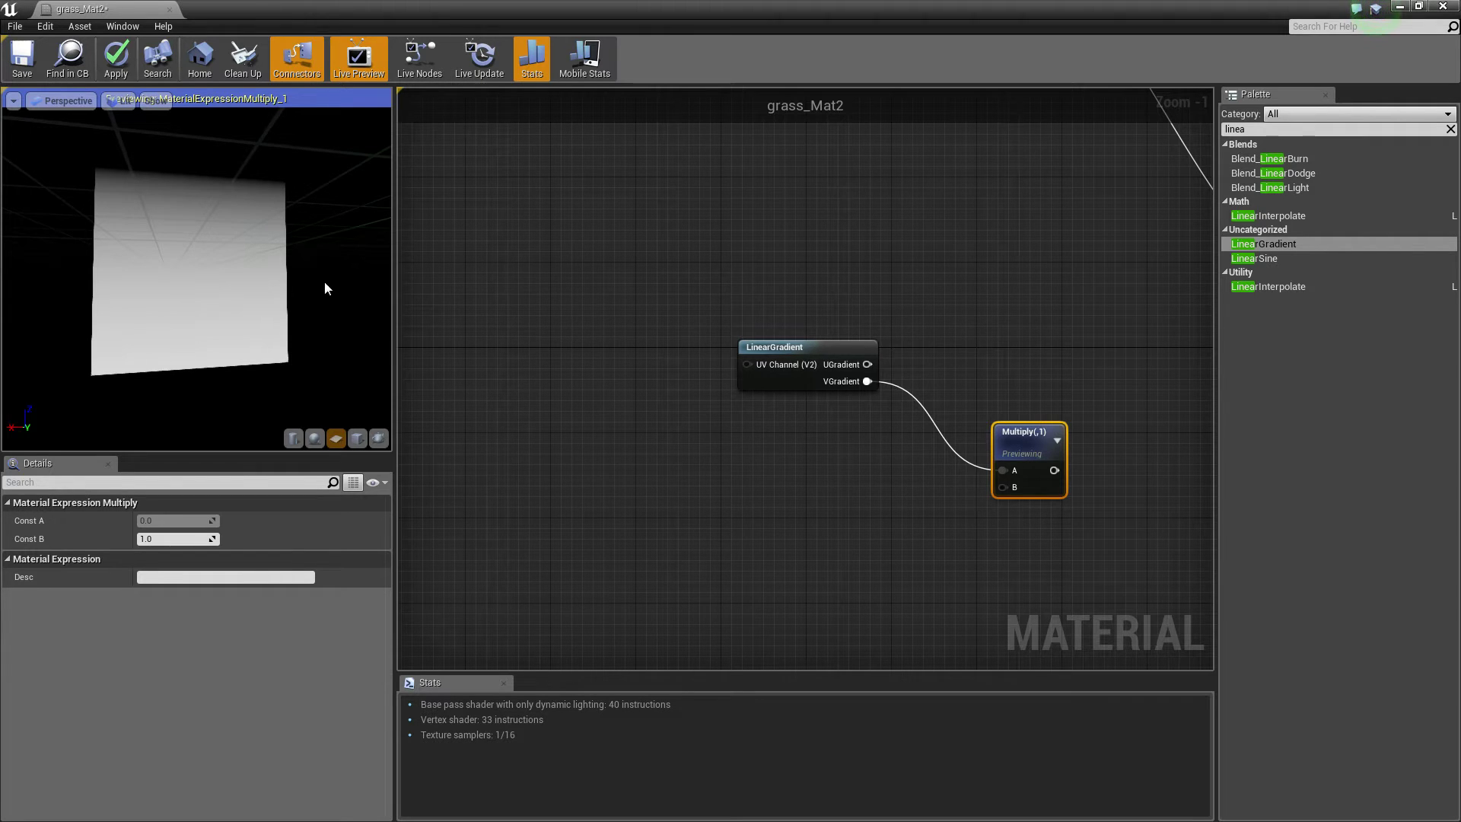
Move the LinearGradient node down and to the left, and delete the Multiply node attached to it
drag(784, 347, 554, 463)
click(1038, 445)
key(Delete)
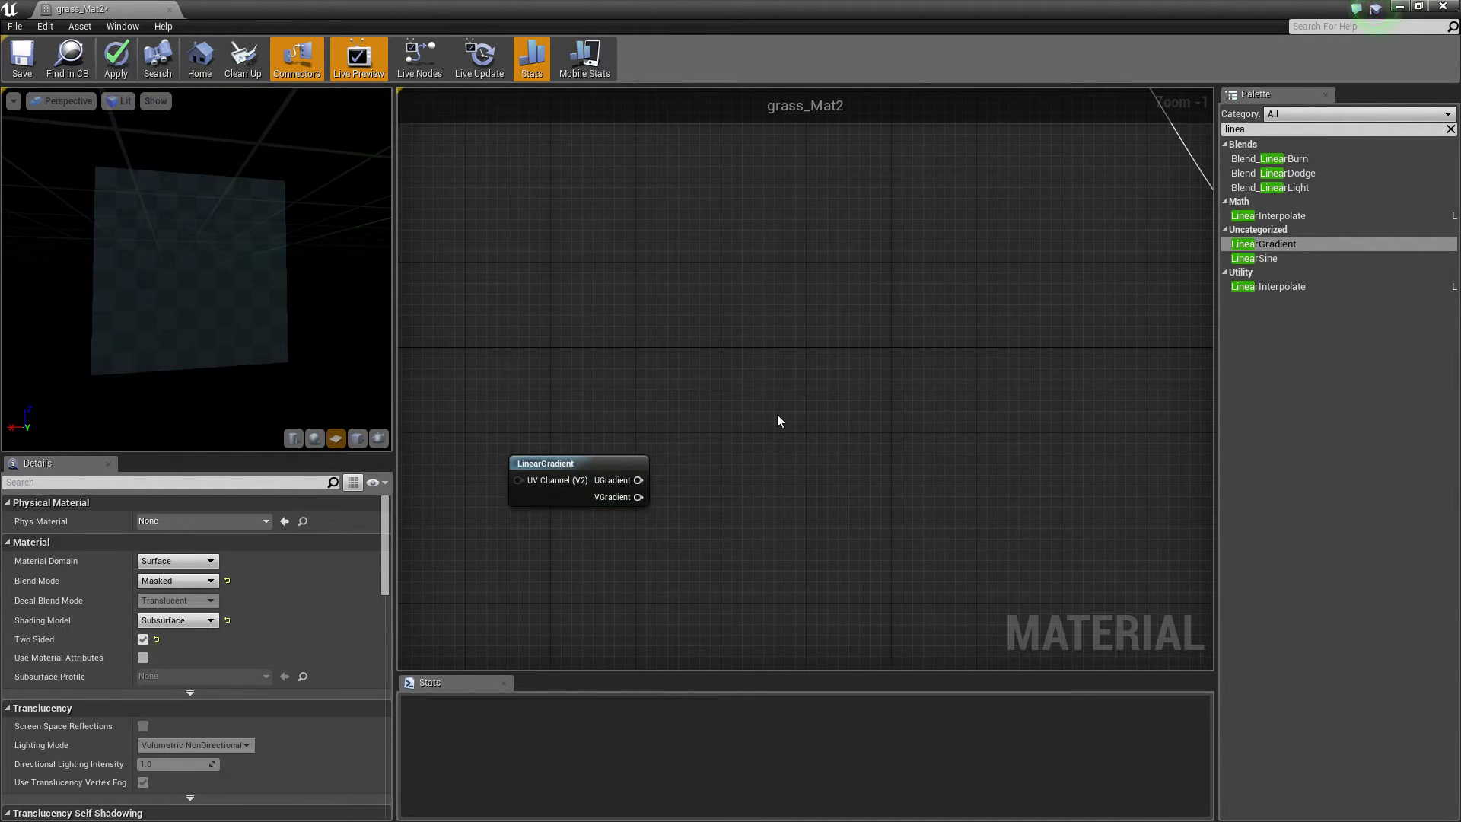
Add a OneMinus (1-x) node, connect the LinearGradient's UGradient output to it and preview it
click(778, 415)
drag(638, 480, 802, 443)
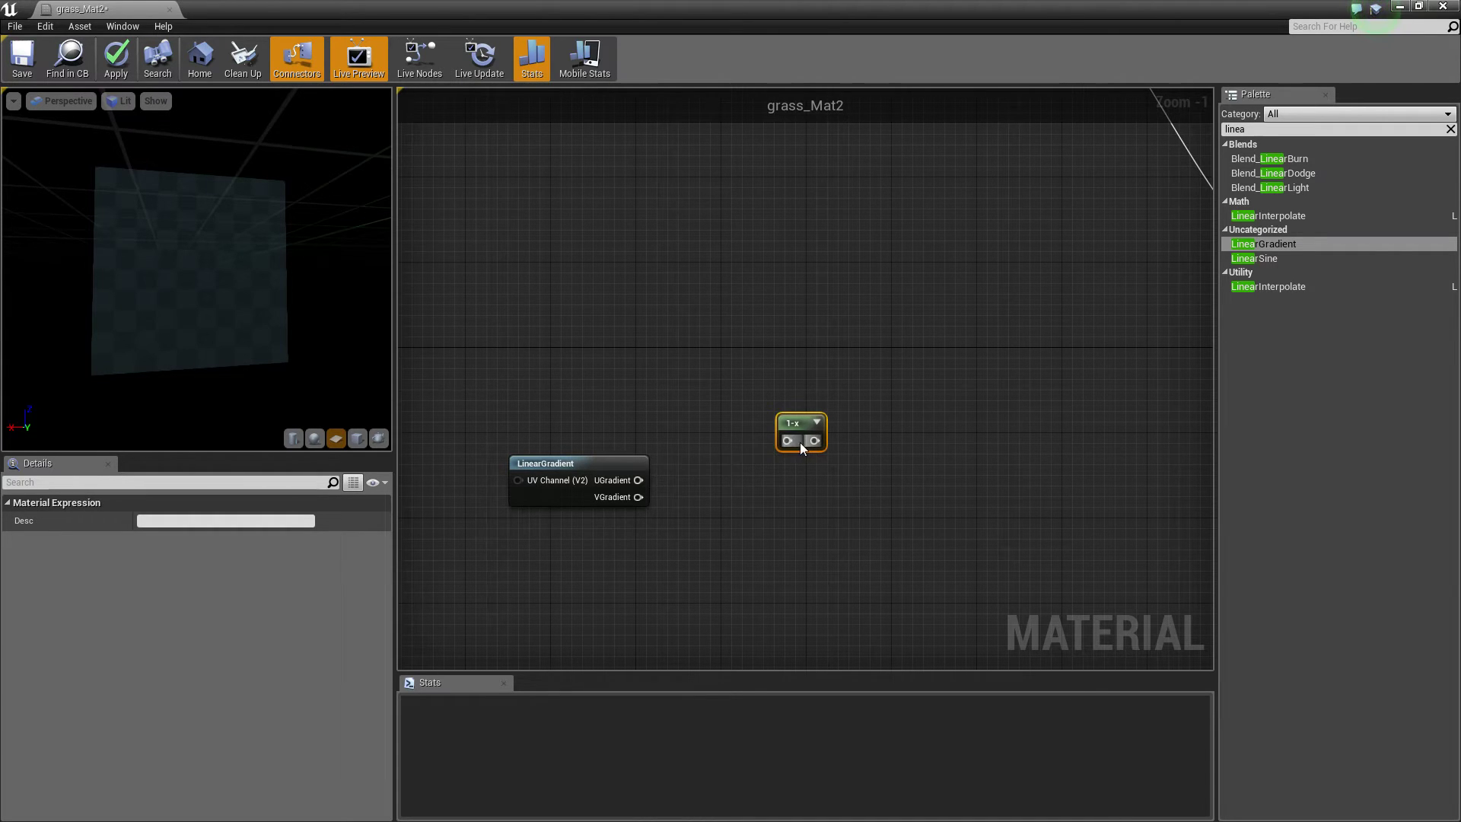
drag(632, 481, 789, 441)
right_click(798, 427)
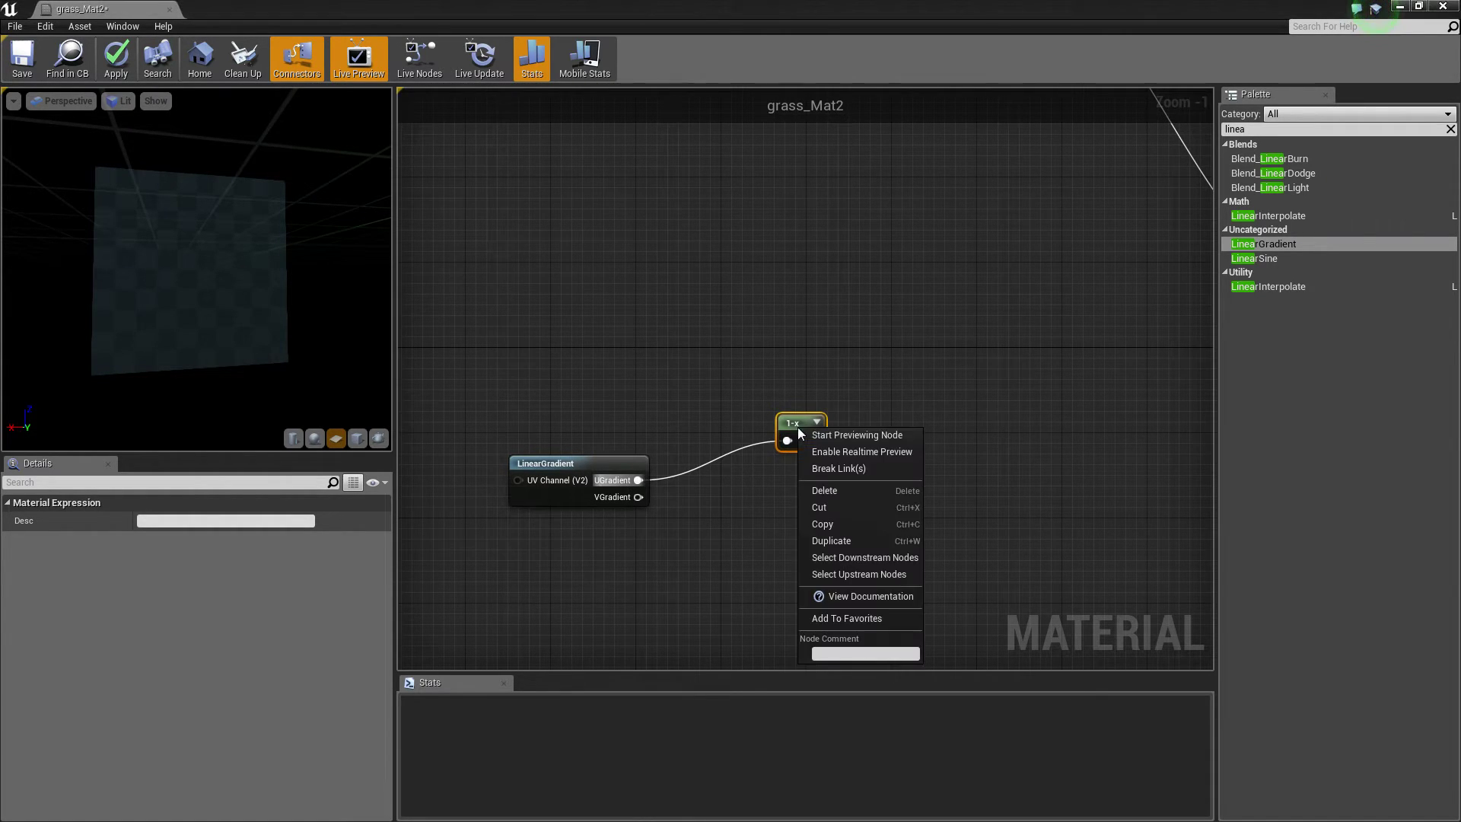
click(833, 437)
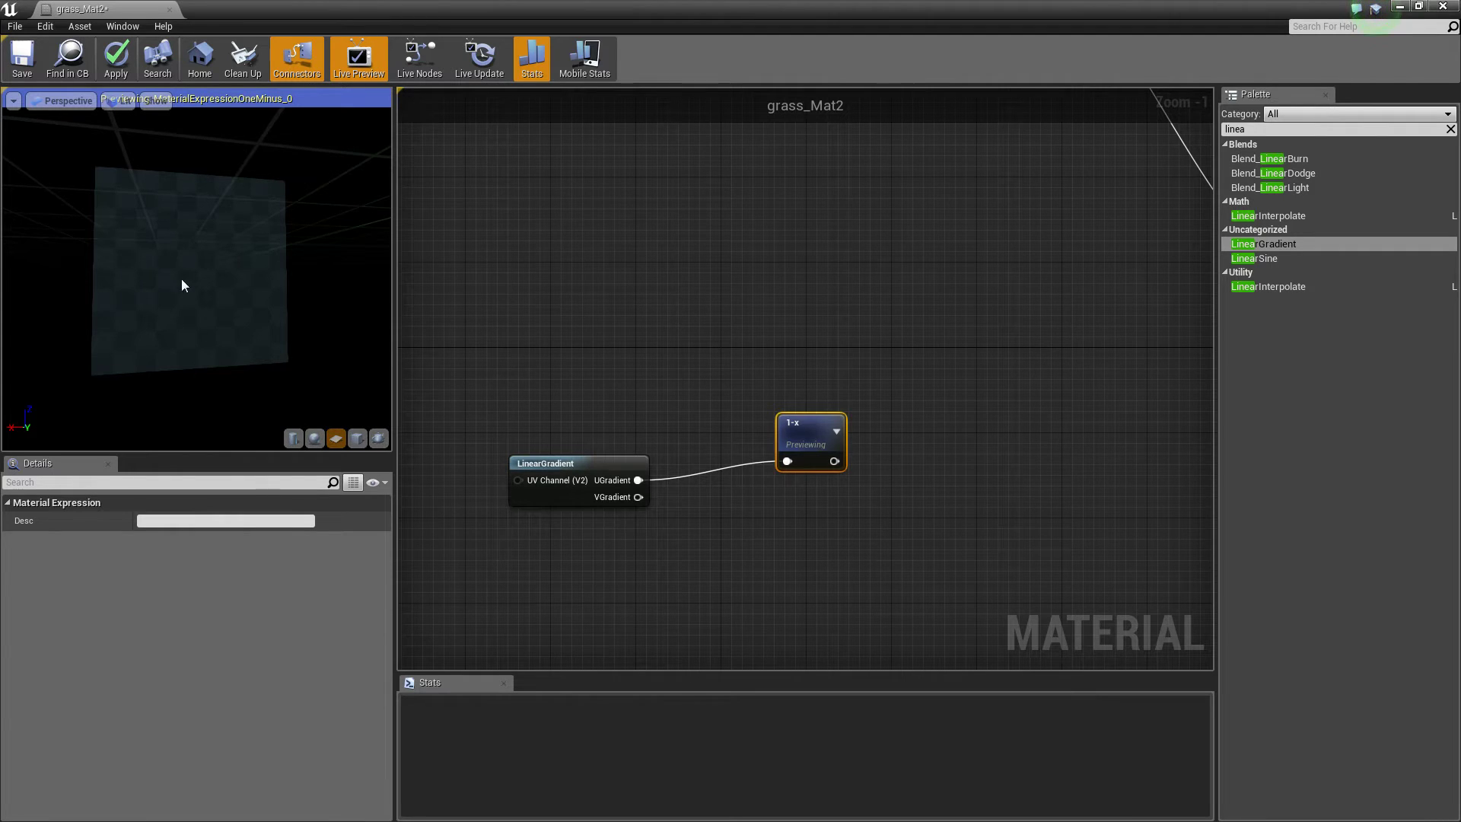
Connect the LinearGradient's VGradient output to the OneMinus node, then feed the OneMinus output into the B input of a new Multiply node
drag(638, 497, 788, 461)
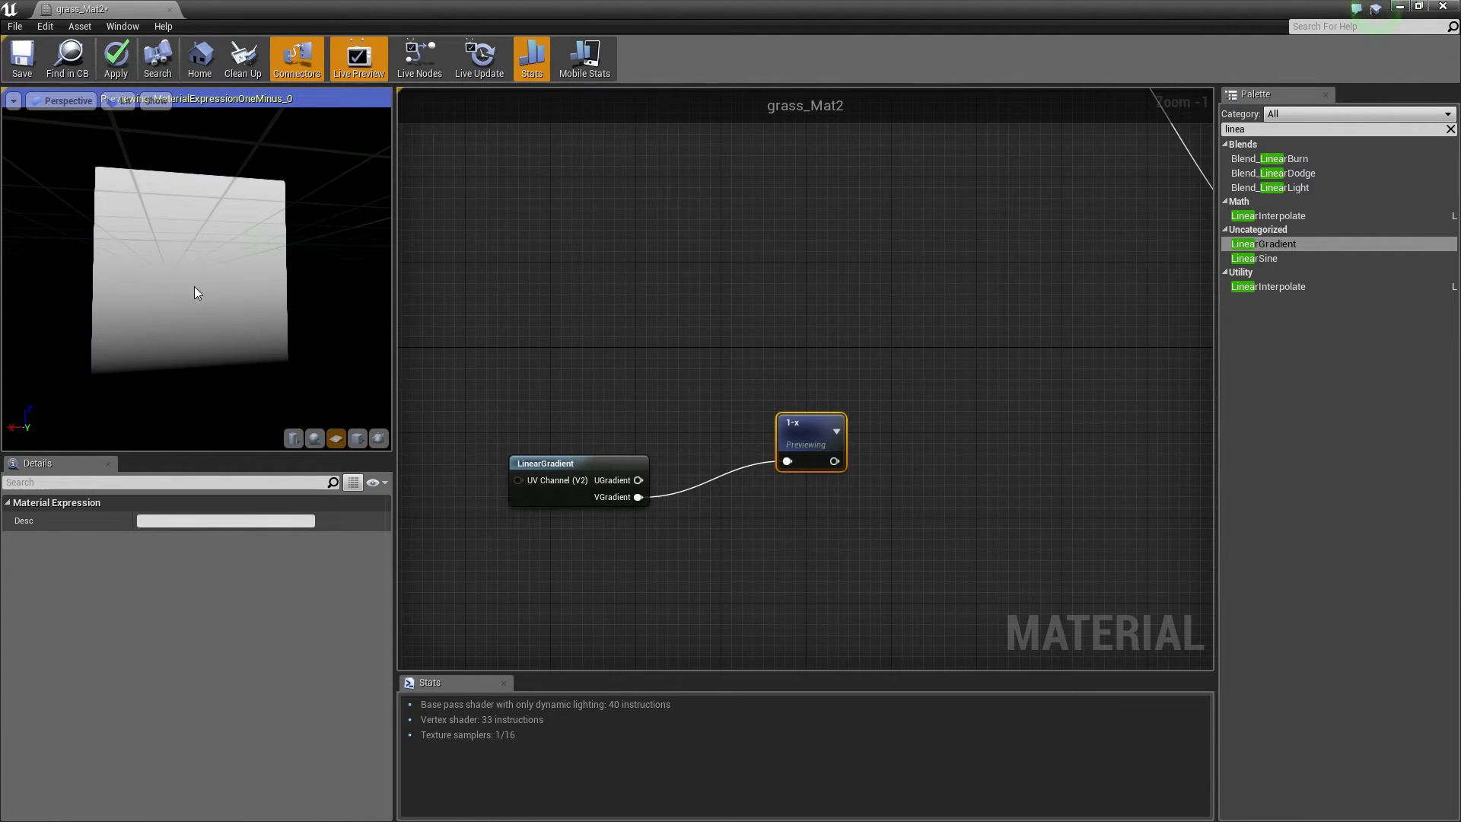
right_drag(784, 390, 635, 375)
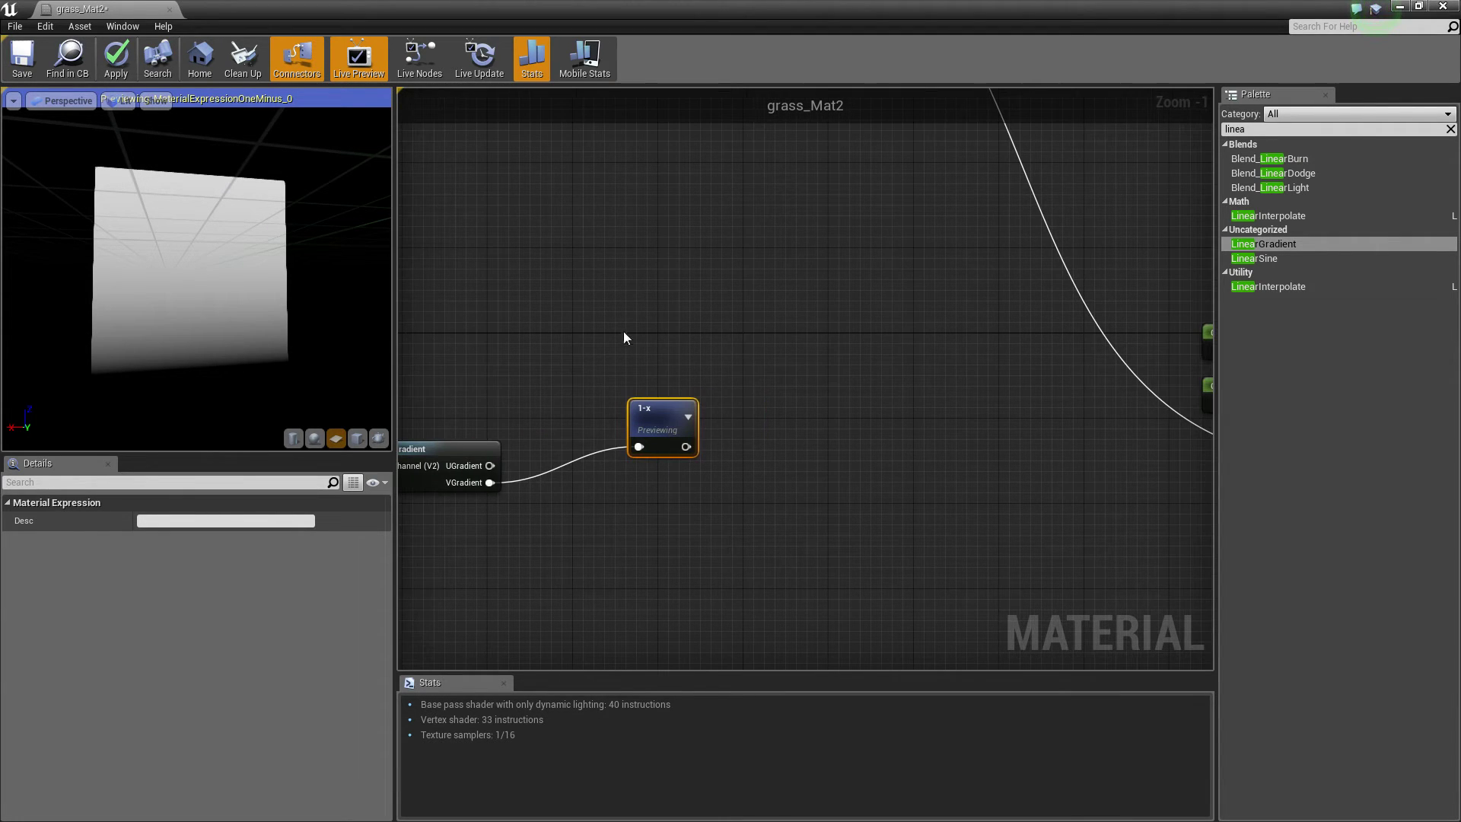
click(628, 308)
click(807, 305)
drag(687, 449, 819, 348)
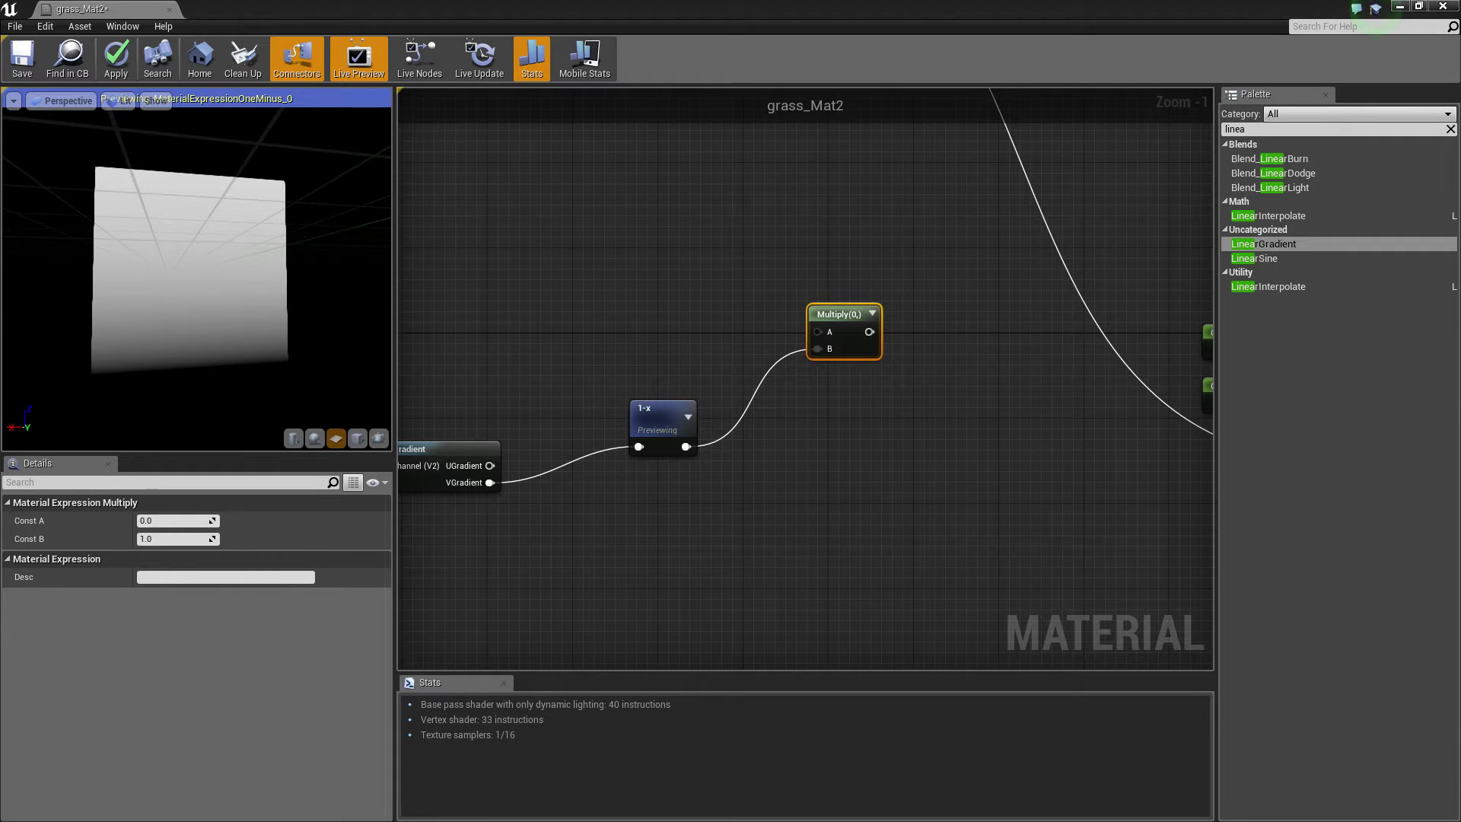
Connect the LinearGradient's VGradient output to the material's Opacity input and move the Multiply node slightly closer to the OneMinus node
drag(490, 483, 1157, 444)
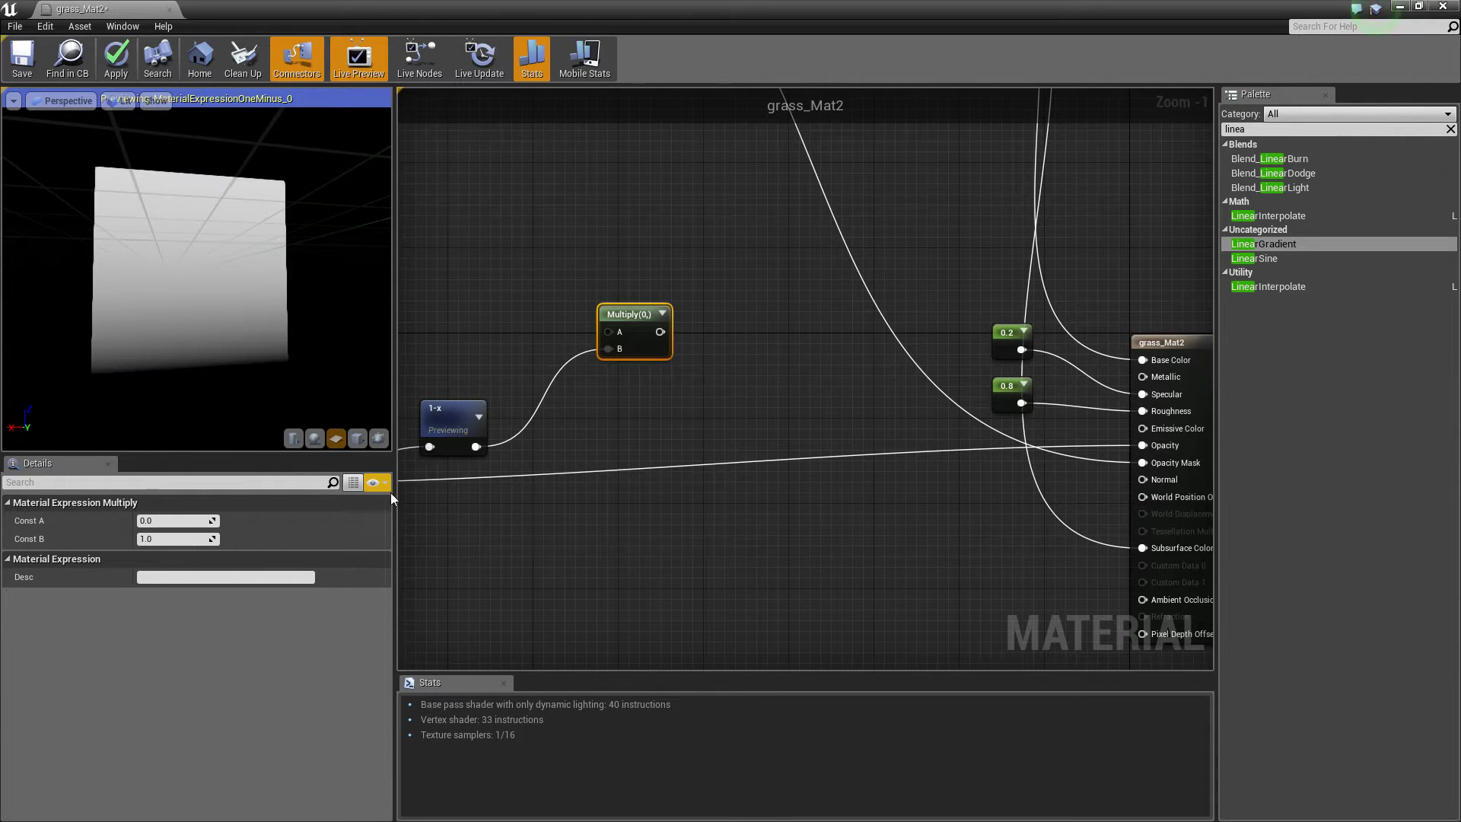
right_drag(631, 373, 808, 376)
drag(811, 319, 778, 338)
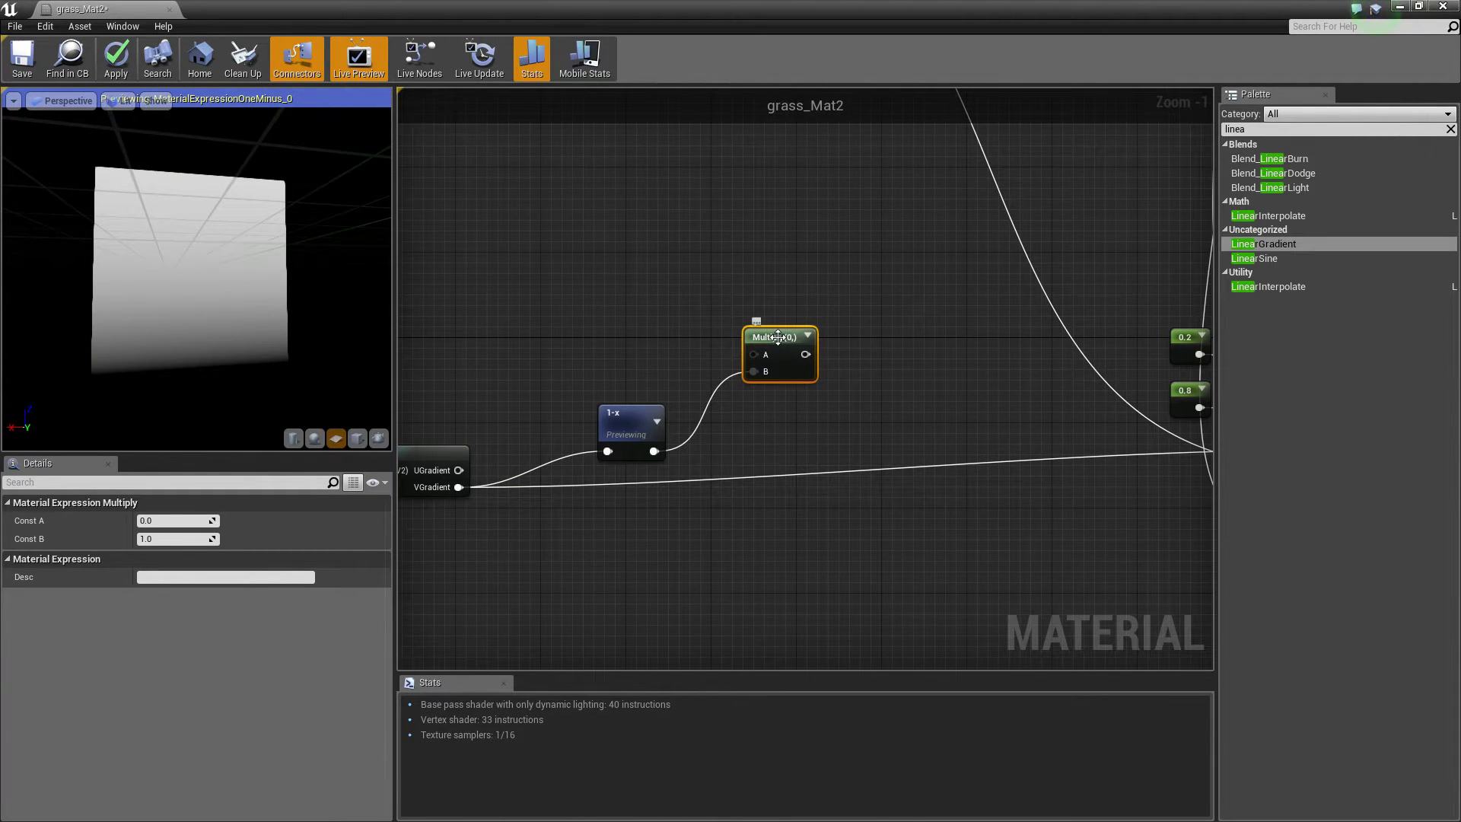
Find the SimpleGrassWind function in the palette, add it to the graph and place it above the LinearGradient node
right_drag(893, 352, 727, 291)
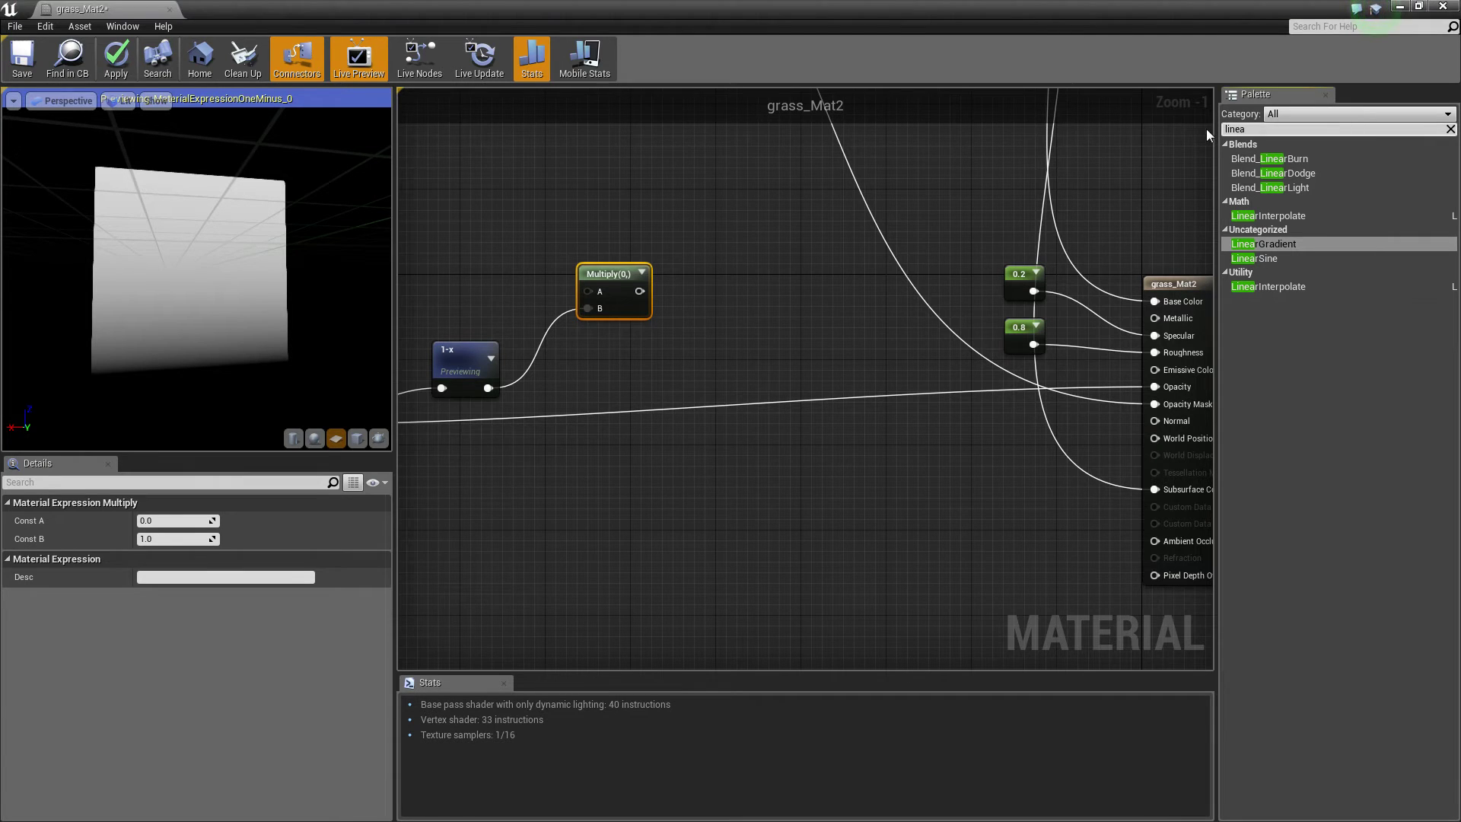
key(BackSpace)
key(BackSpace)
key(BackSpace)
key(BackSpace)
key(BackSpace)
text(sim)
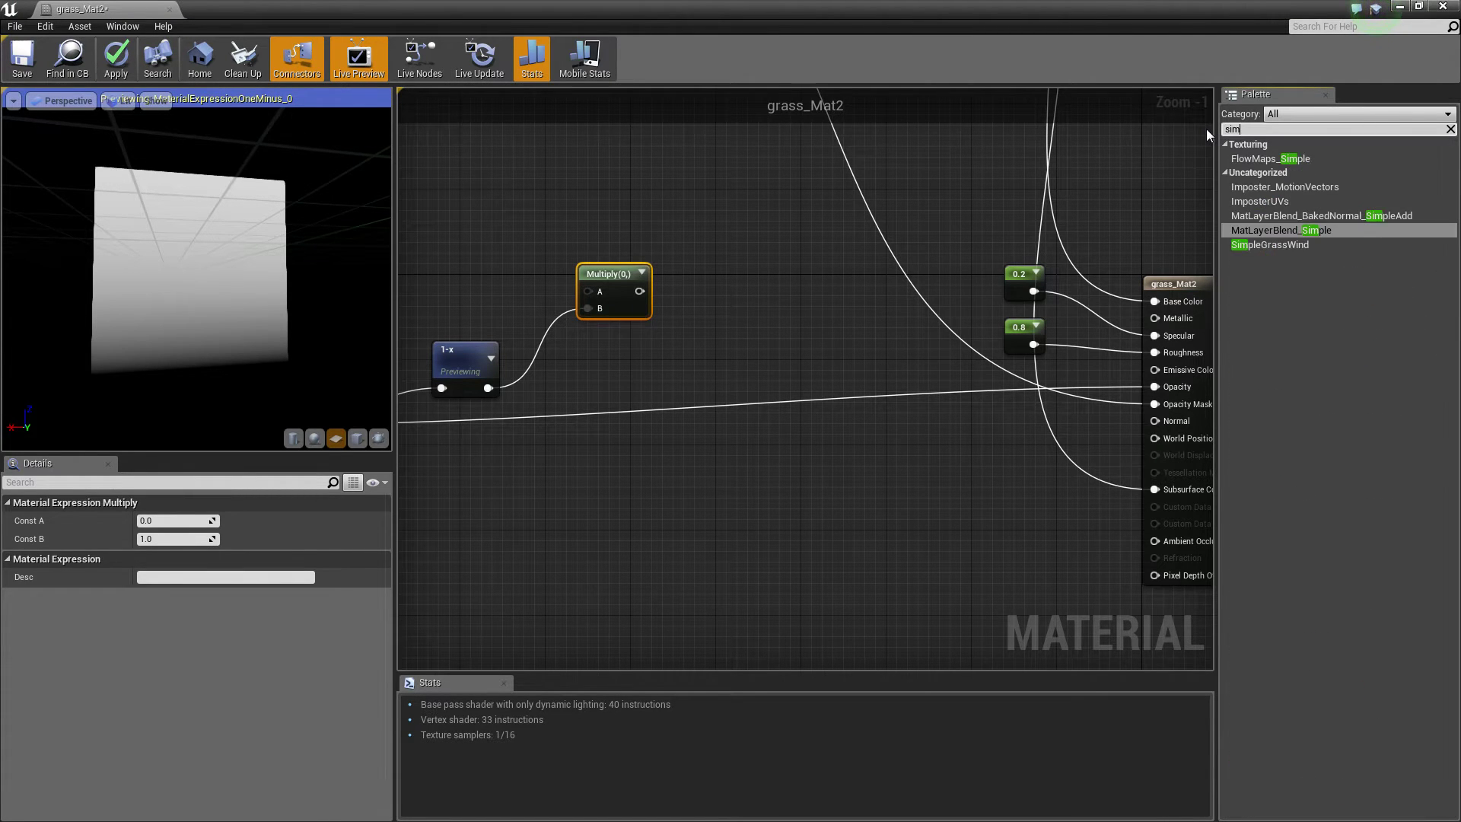
text(ple)
drag(1268, 216, 880, 289)
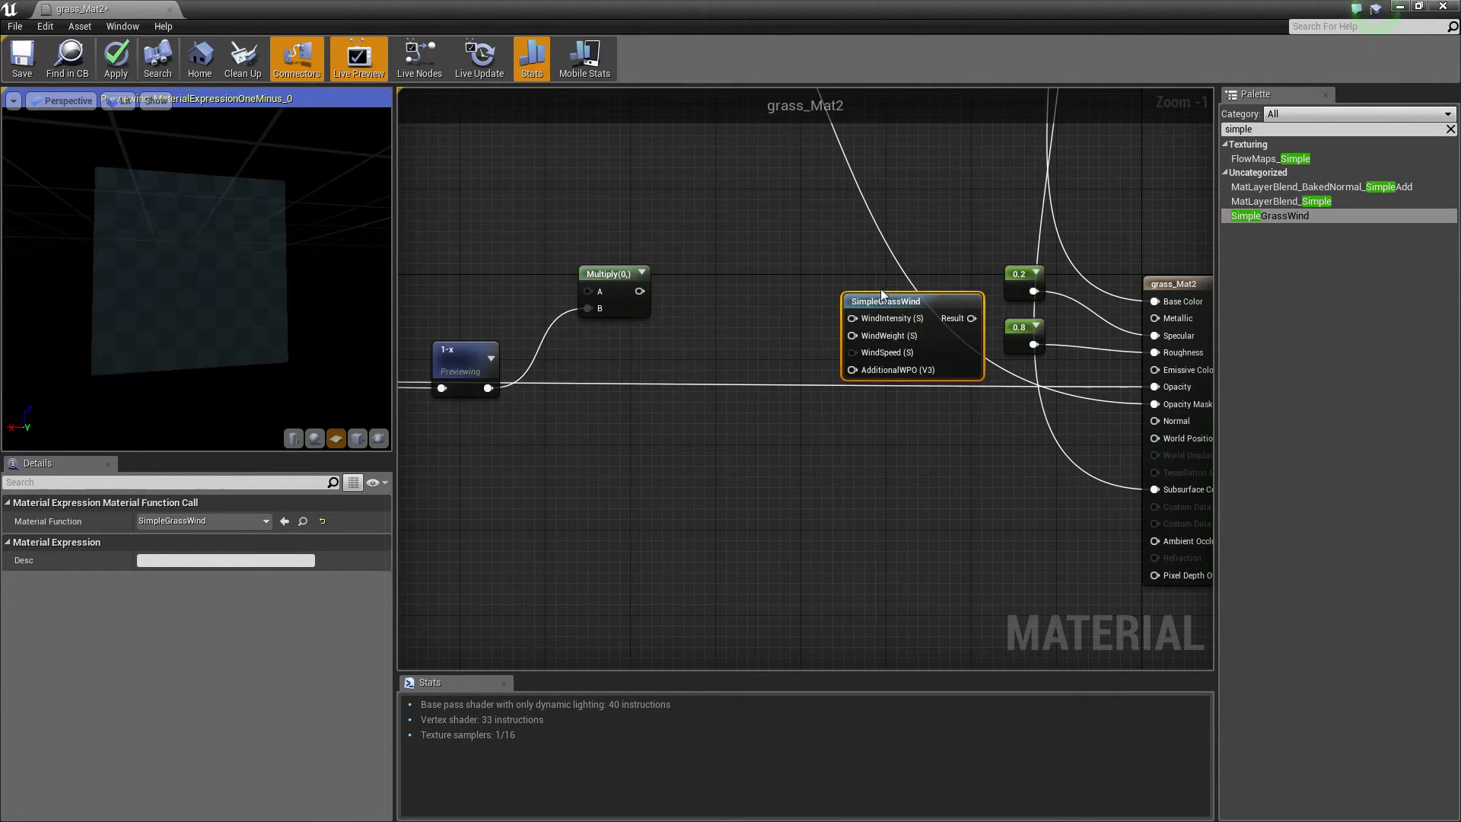
right_drag(880, 289, 1031, 318)
drag(1047, 331, 560, 238)
right_drag(559, 238, 800, 242)
drag(805, 247, 746, 216)
Add four Constant nodes and connect them to SimpleGrassWind's WindIntensity, WindWeight, WindSpeed and AdditionalWPO inputs
key(1)
click(560, 186)
click(565, 226)
click(568, 275)
click(568, 280)
click(575, 327)
drag(583, 207, 694, 225)
drag(597, 249, 694, 242)
drag(590, 303, 694, 260)
drag(597, 354, 694, 277)
Connect SimpleGrassWind's Result to the Multiply node's A input and shift the OneMinus node slightly up and left
drag(813, 225, 982, 323)
right_drag(905, 414, 806, 412)
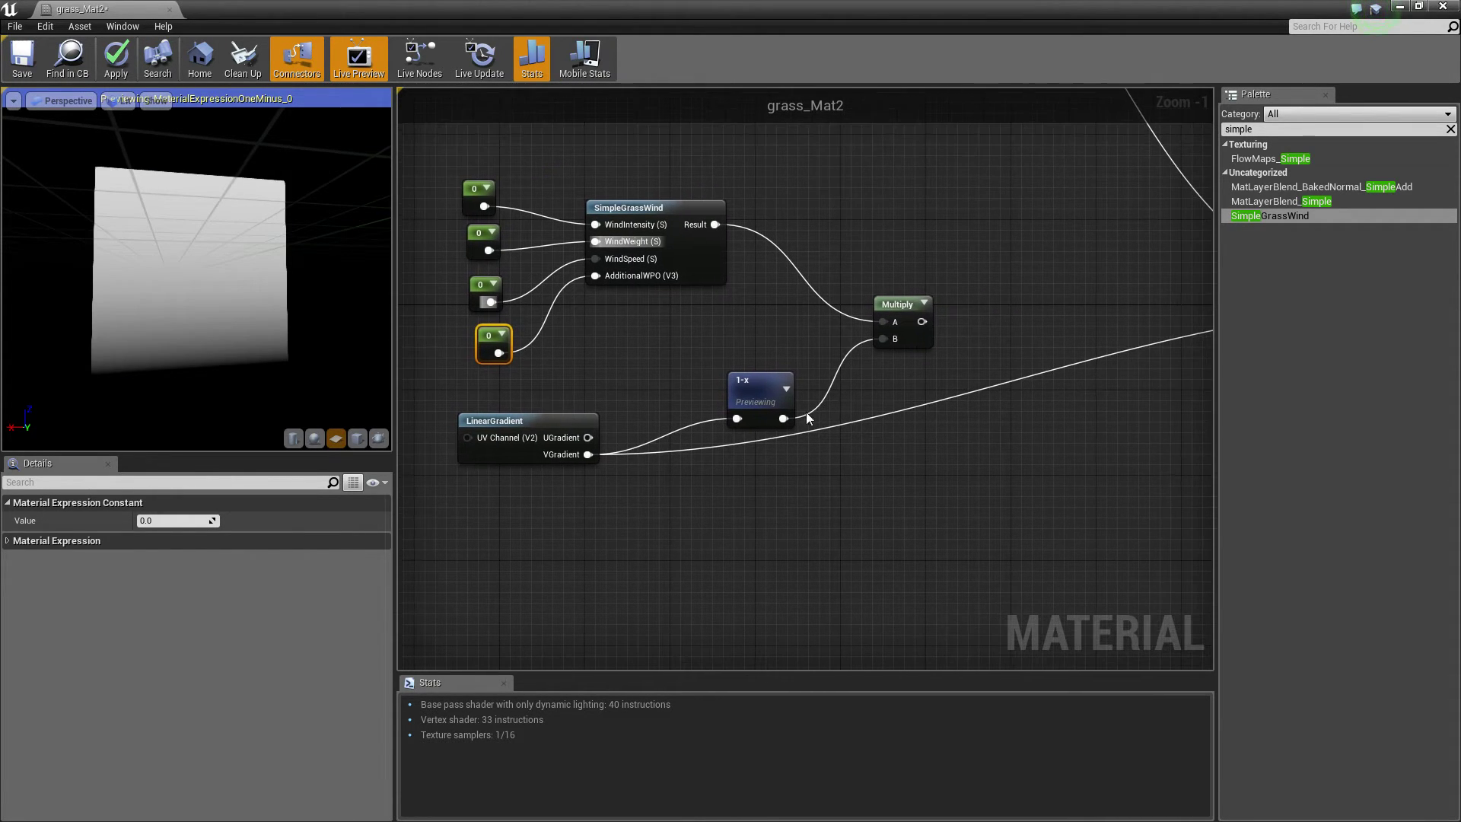
drag(763, 391, 750, 377)
right_click(898, 305)
click(822, 259)
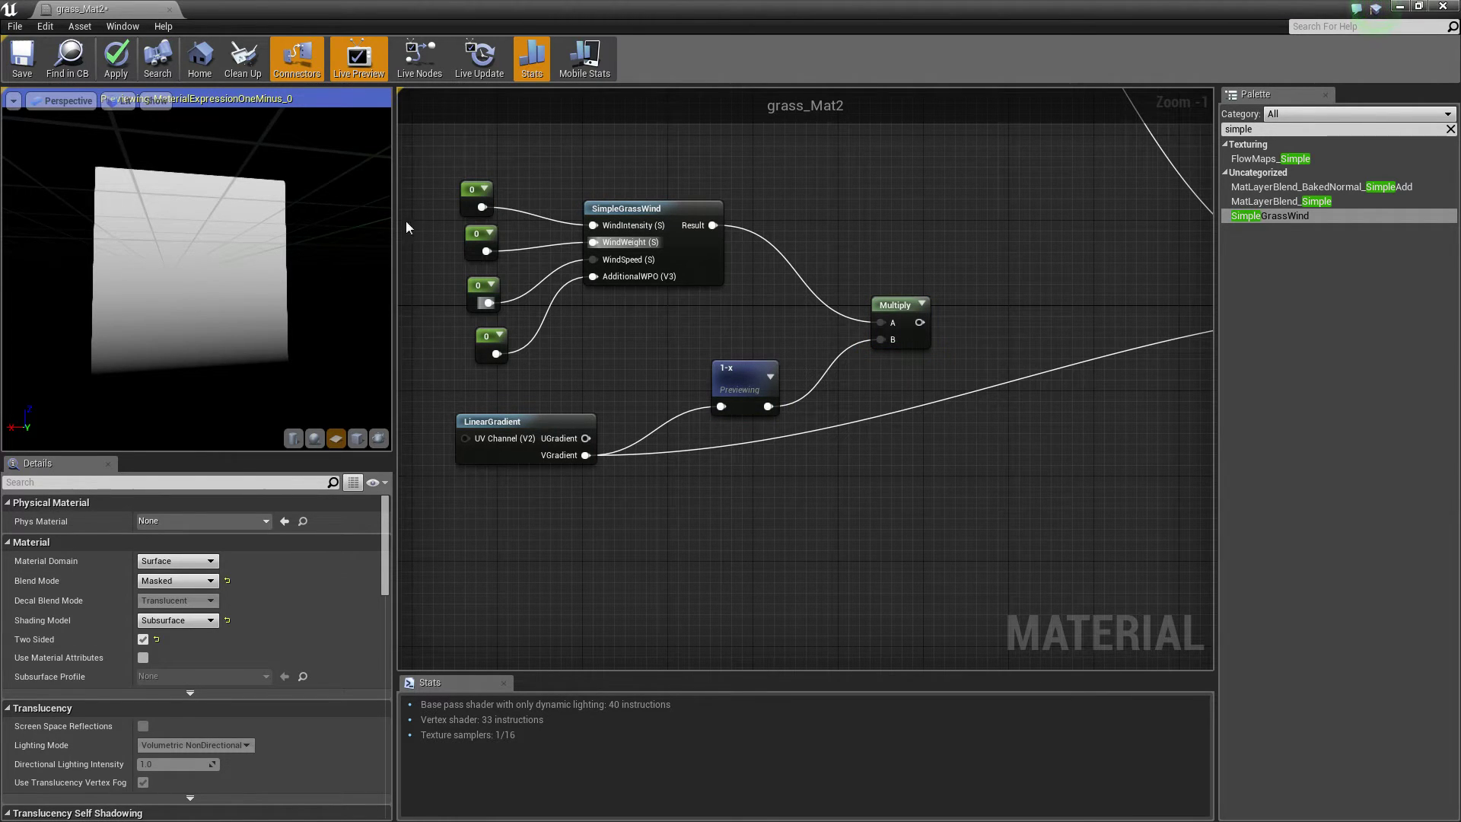
Set the constant feeding WindIntensity to 1.5
click(467, 196)
click(169, 520)
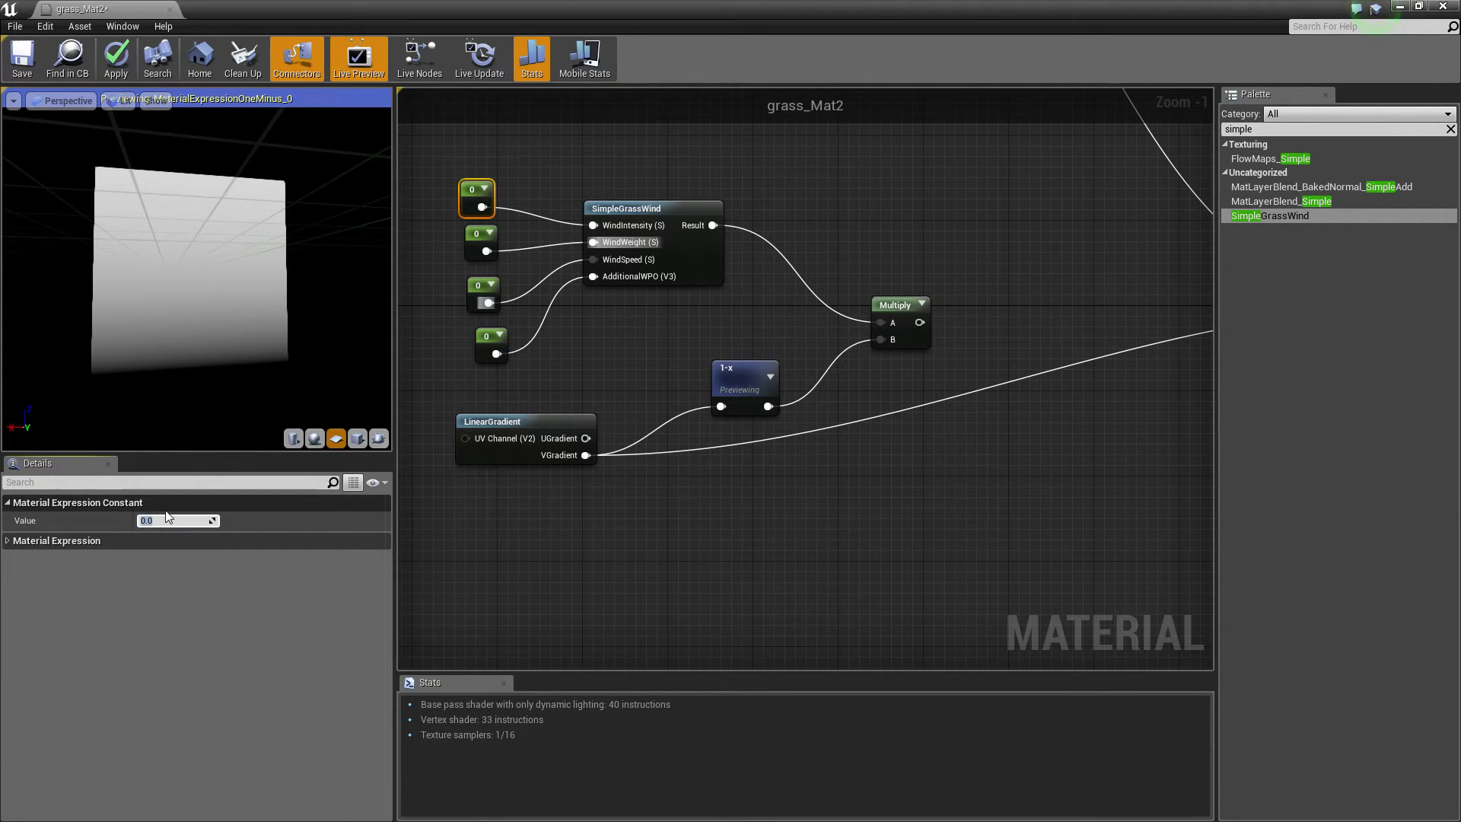
text(1.5)
key(Return)
Connect SimpleGrassWind's Result directly to the material's World Position Offset input
click(461, 238)
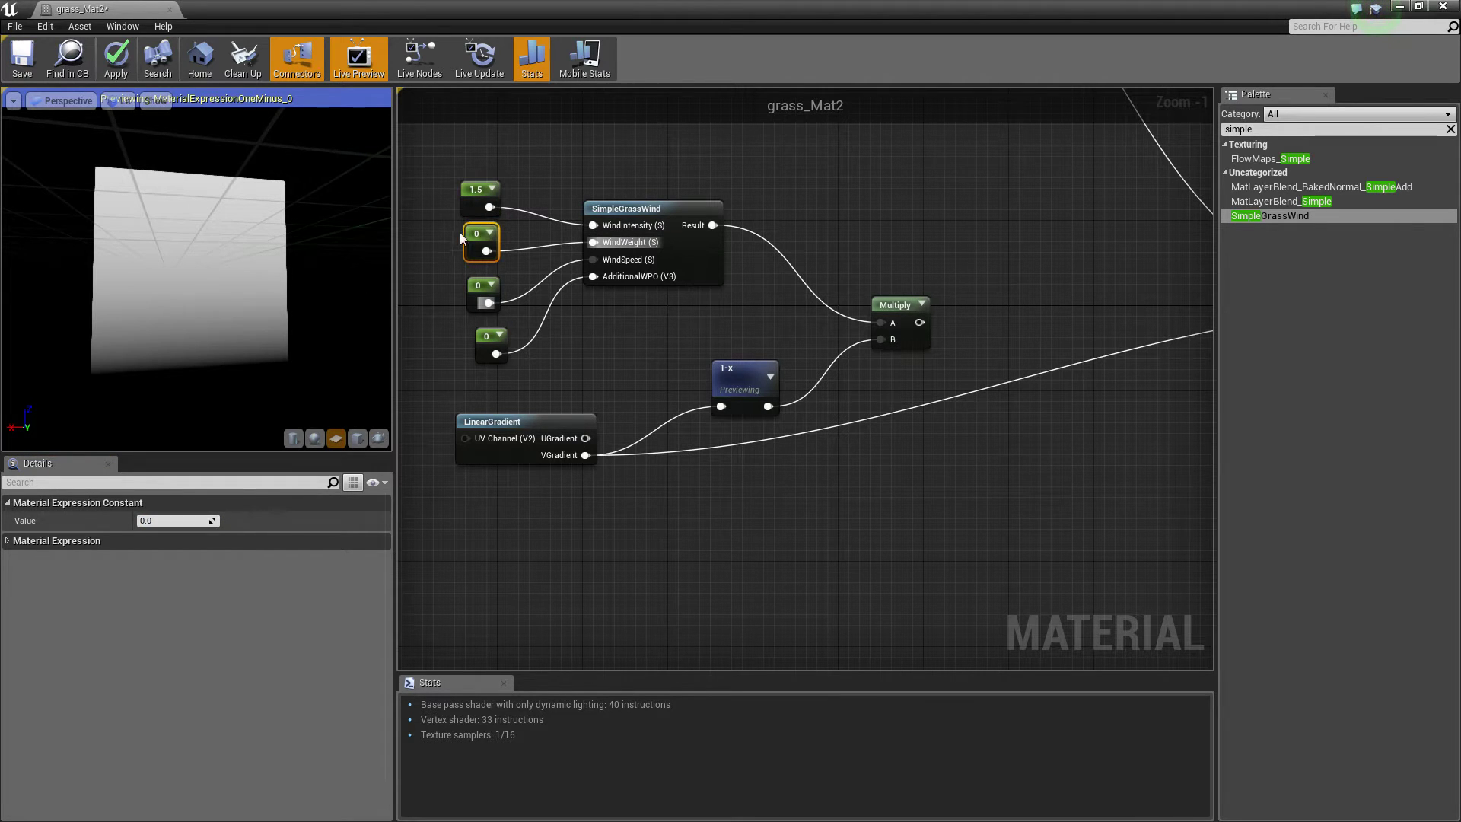
right_drag(793, 214, 746, 265)
drag(671, 275, 1175, 524)
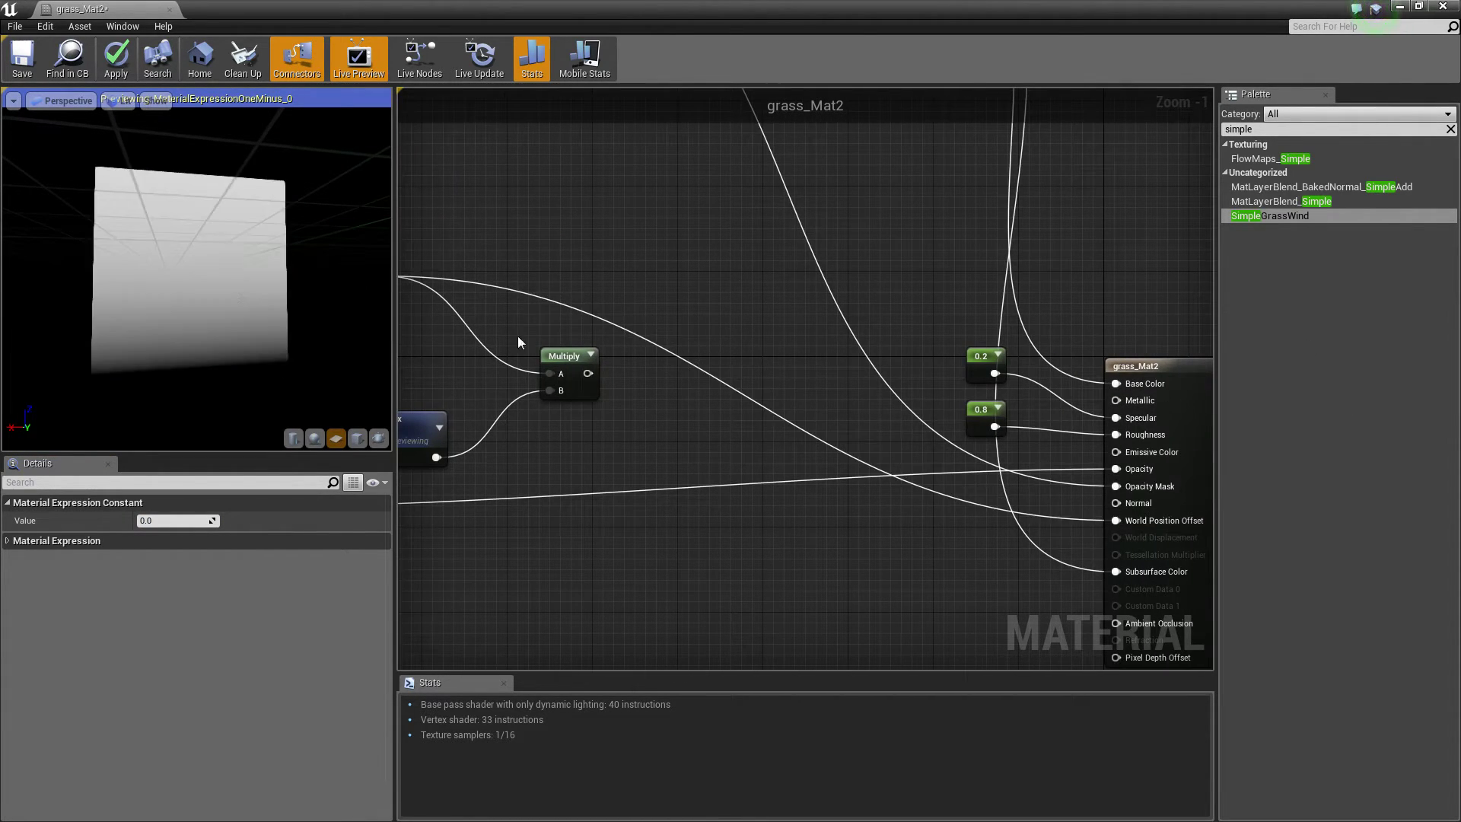
Stop previewing the OneMinus node and inspect the full grass material in the preview
right_drag(518, 336, 678, 315)
right_click(563, 407)
click(647, 424)
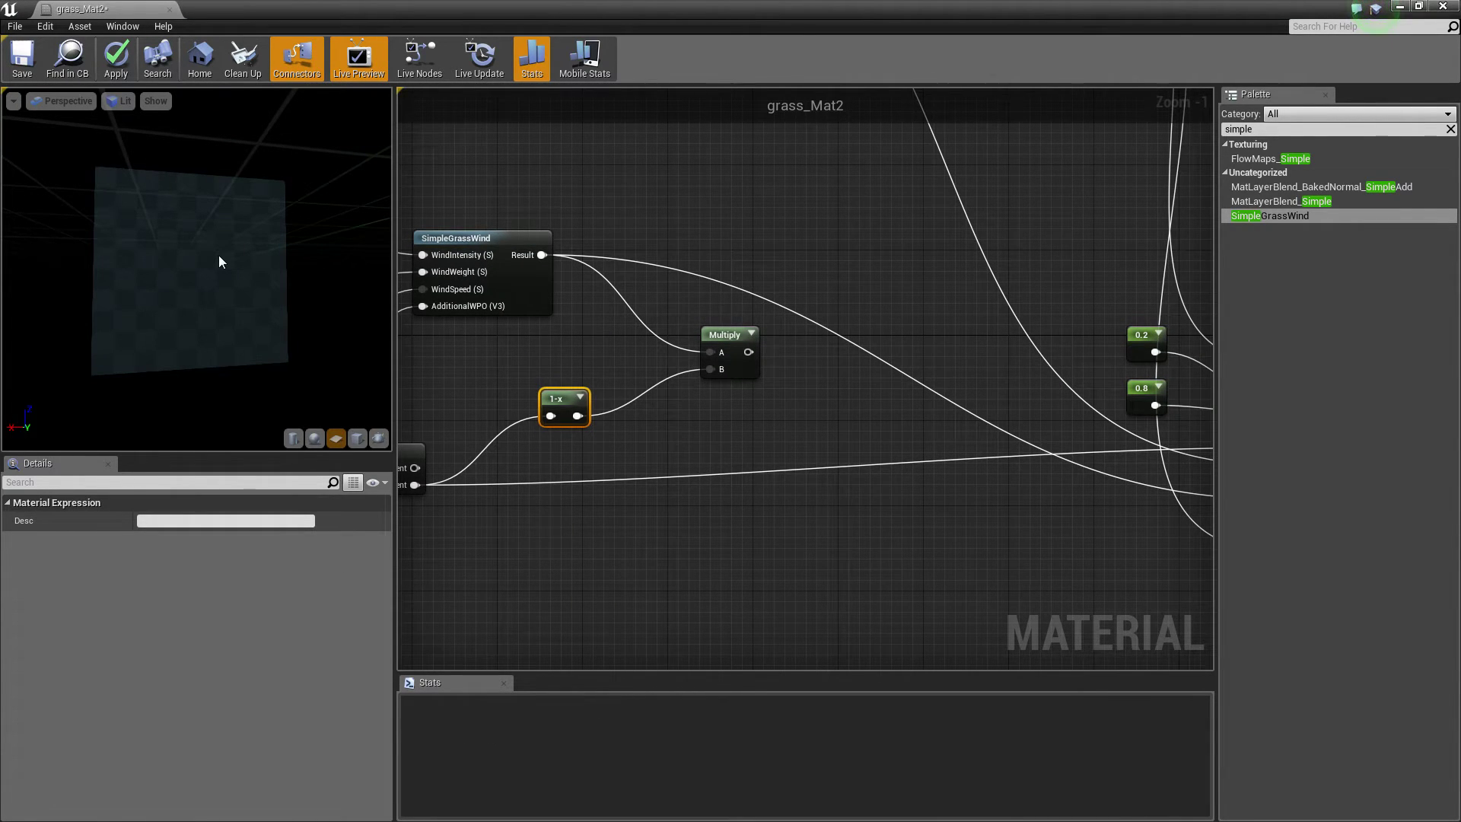
mouse_move(217, 255)
right_down()
mouse_move(218, 274)
mouse_move(231, 254)
right_up()
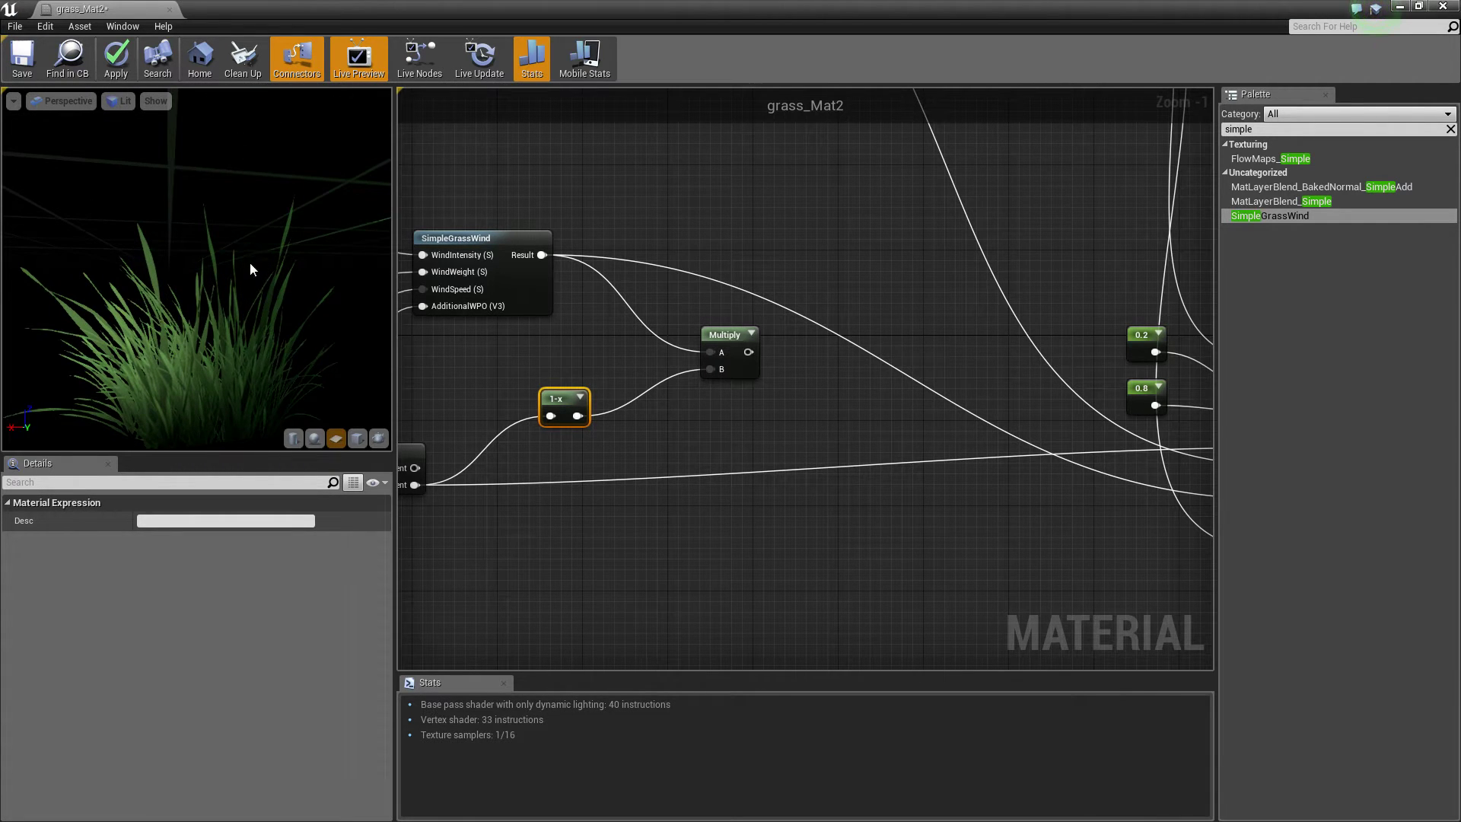
drag(250, 261, 258, 287)
right_drag(258, 287, 260, 327)
Move the SimpleGrassWind node farther from its constants and set the WindWeight constant to 0.5
right_drag(1080, 352, 684, 219)
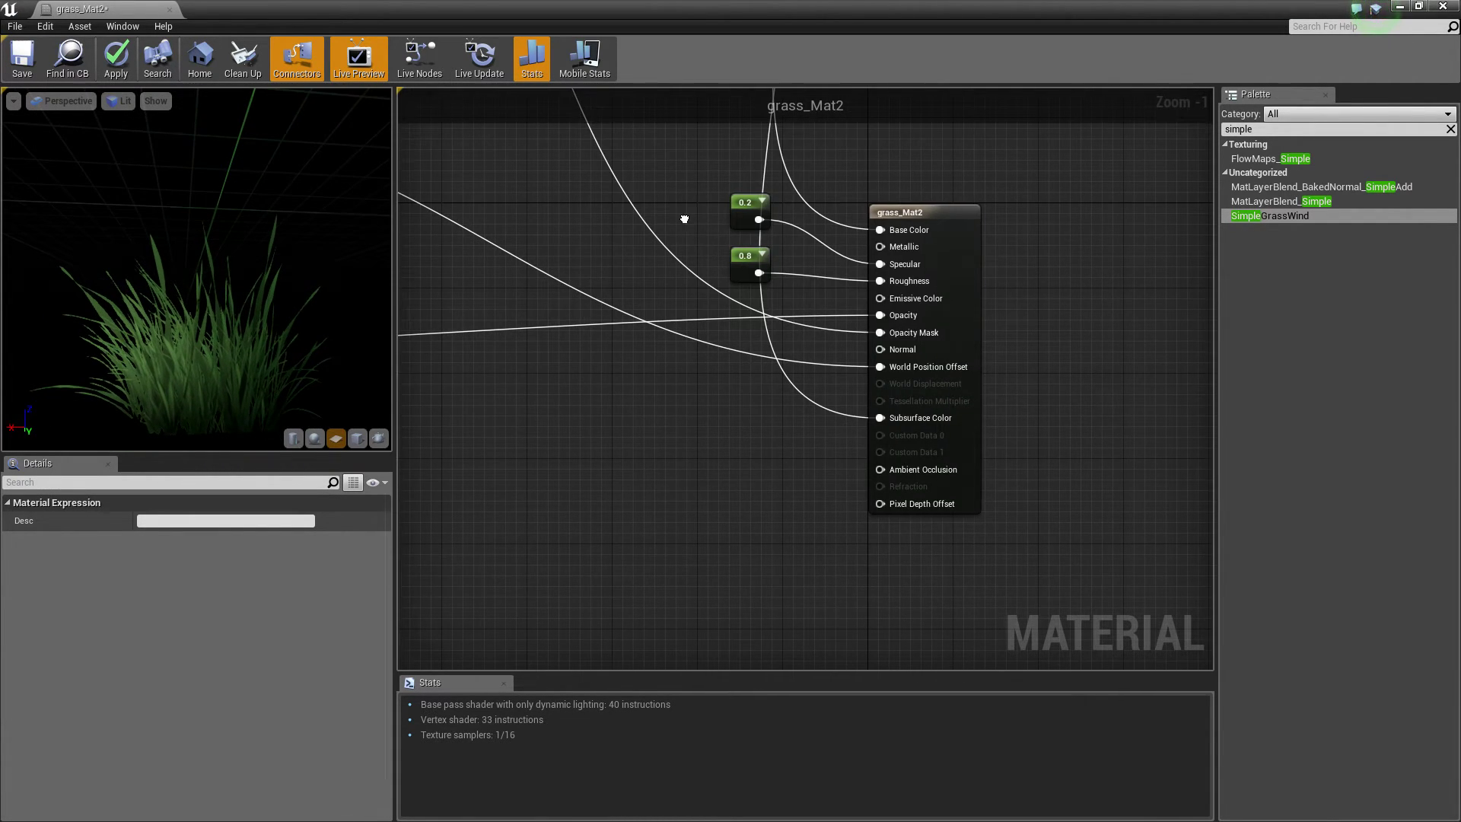
right_drag(706, 315, 753, 412)
click(965, 319)
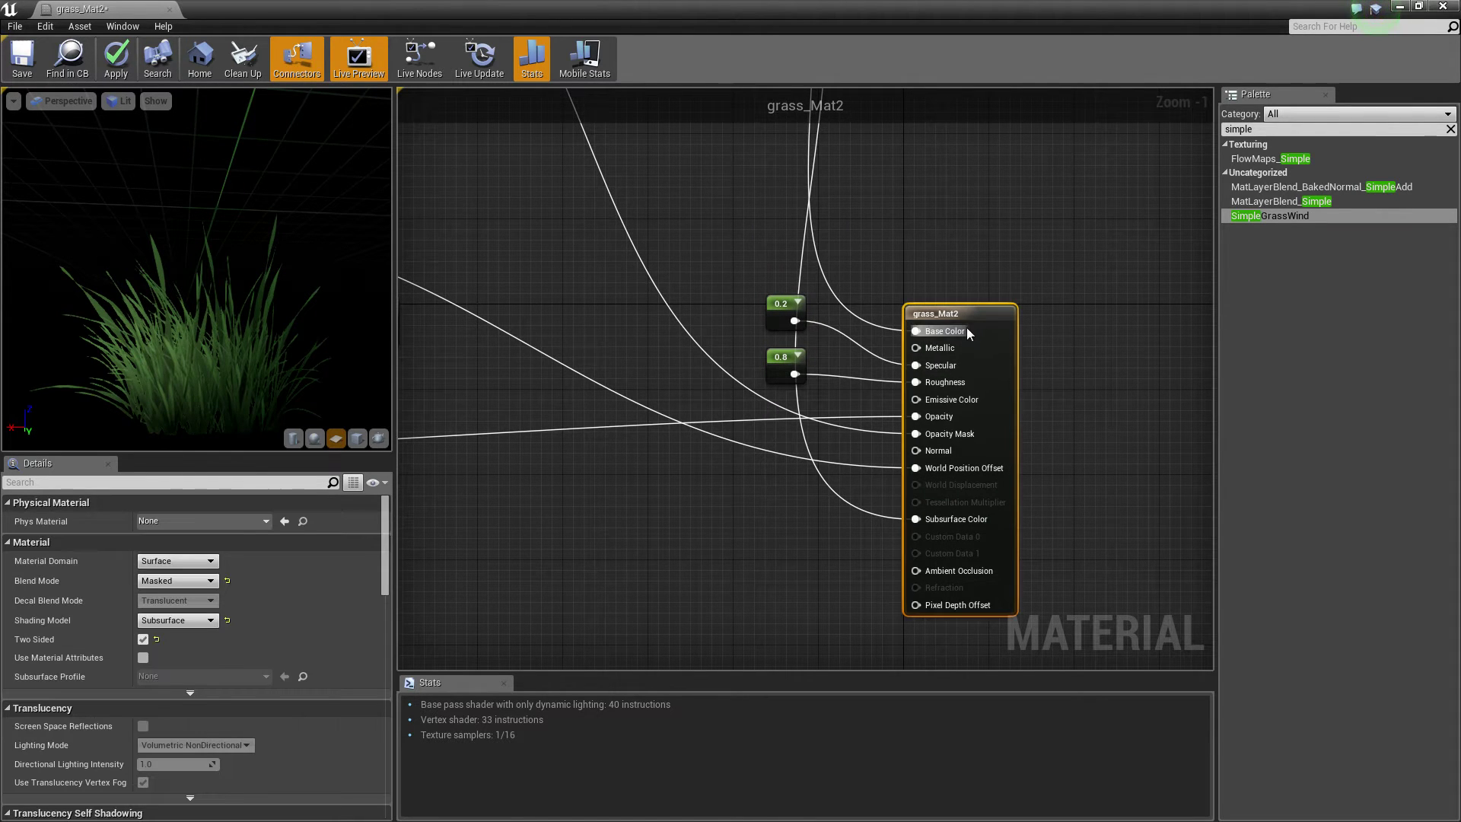
right_drag(619, 276, 938, 354)
right_drag(643, 316, 715, 321)
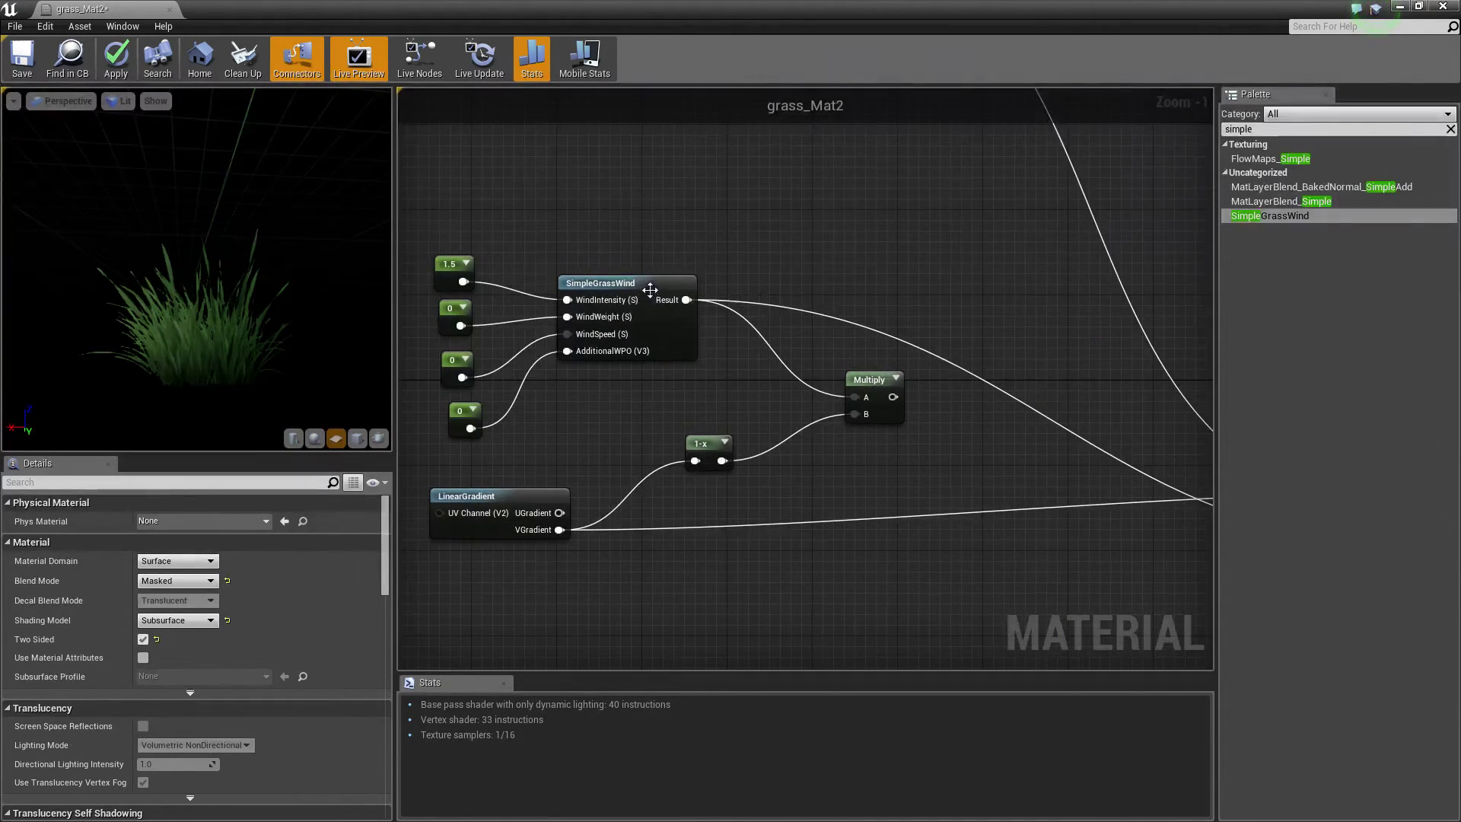
drag(649, 290, 749, 237)
click(439, 309)
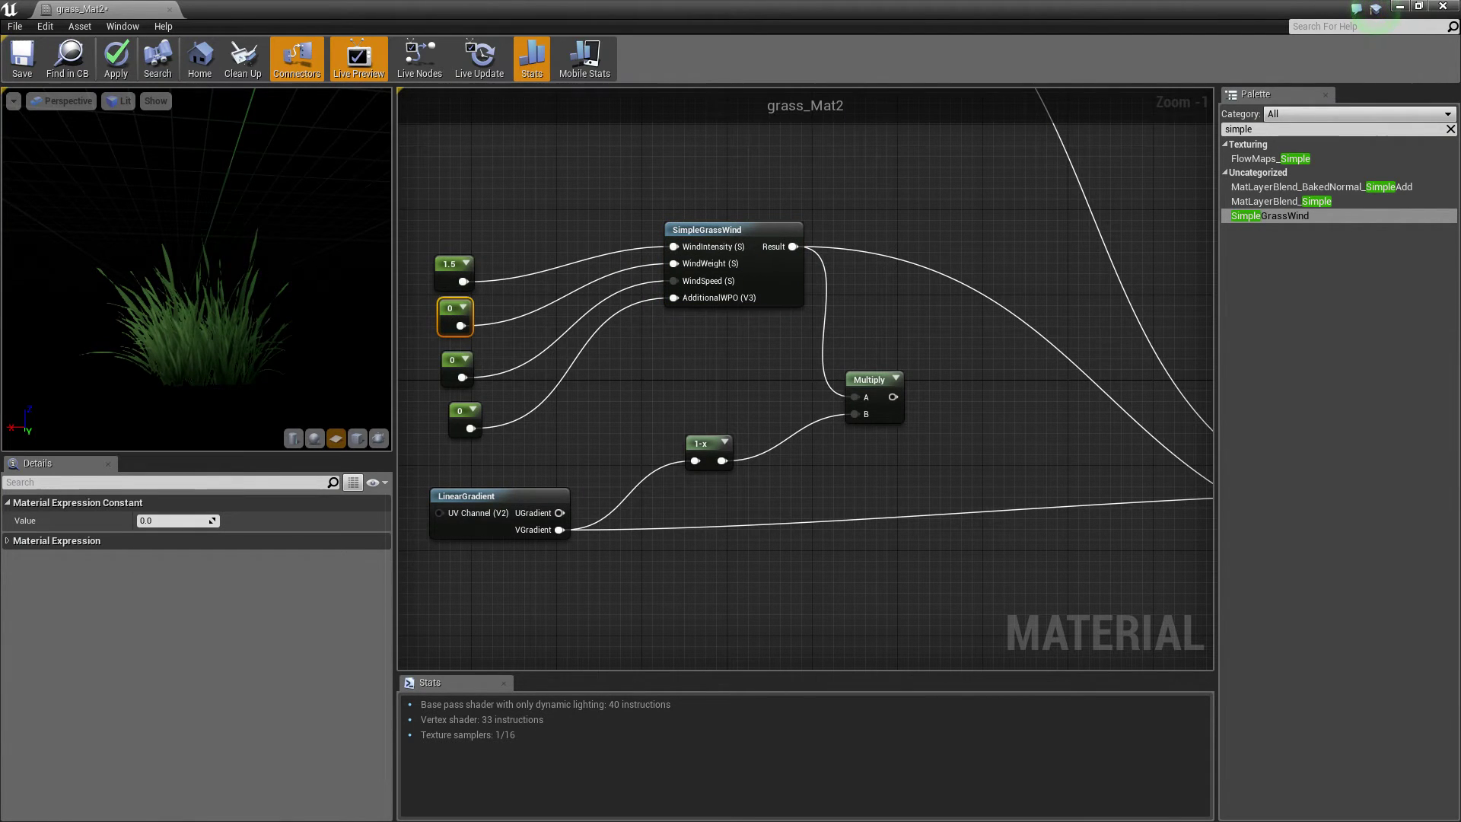
click(152, 523)
text(0.5)
key(Return)
Set the constant feeding WindSpeed to 0.2 and the constant feeding AdditionalWPO to 1
click(450, 358)
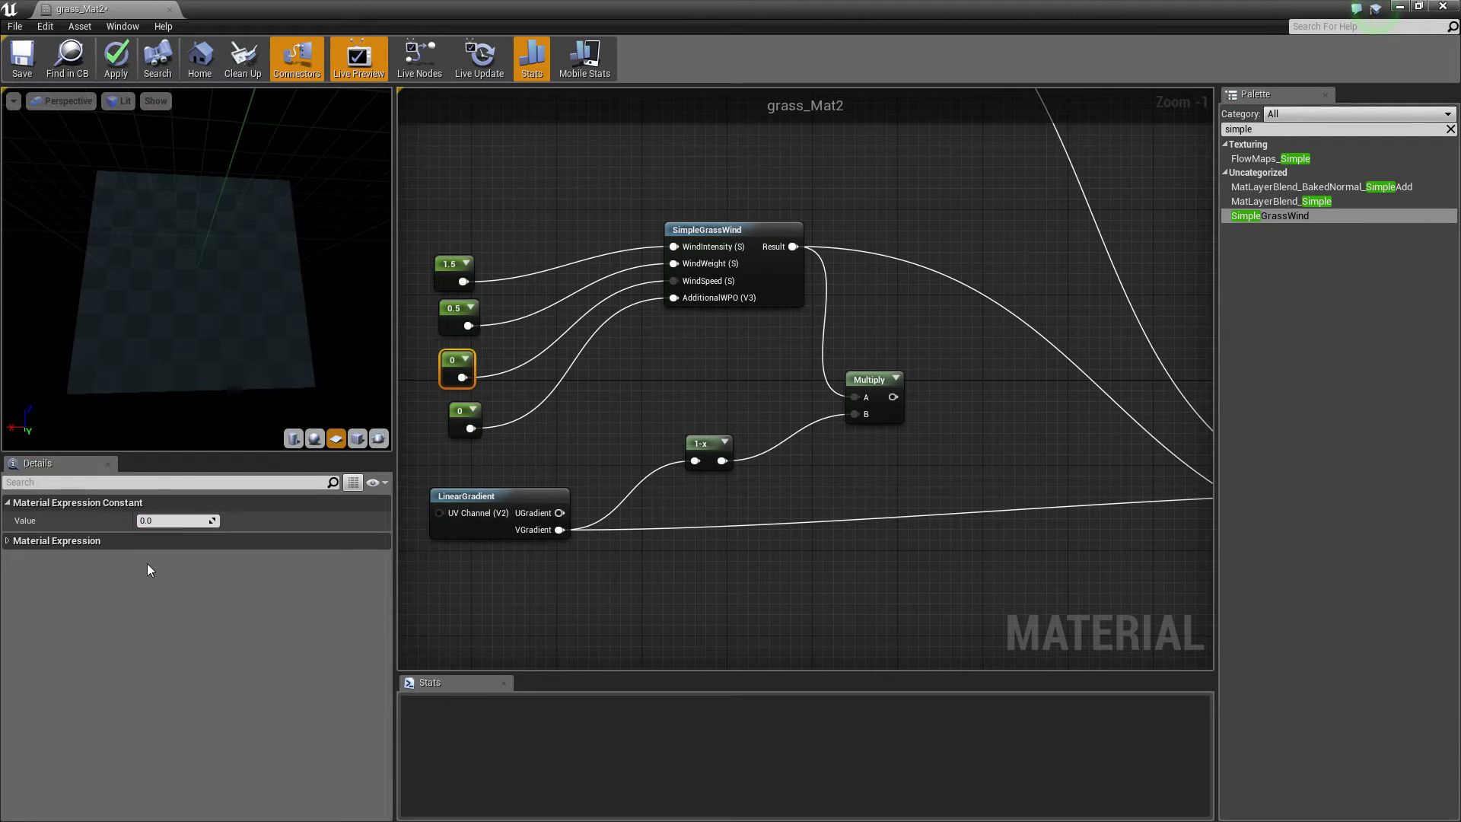
click(179, 520)
text(0.2)
key(Return)
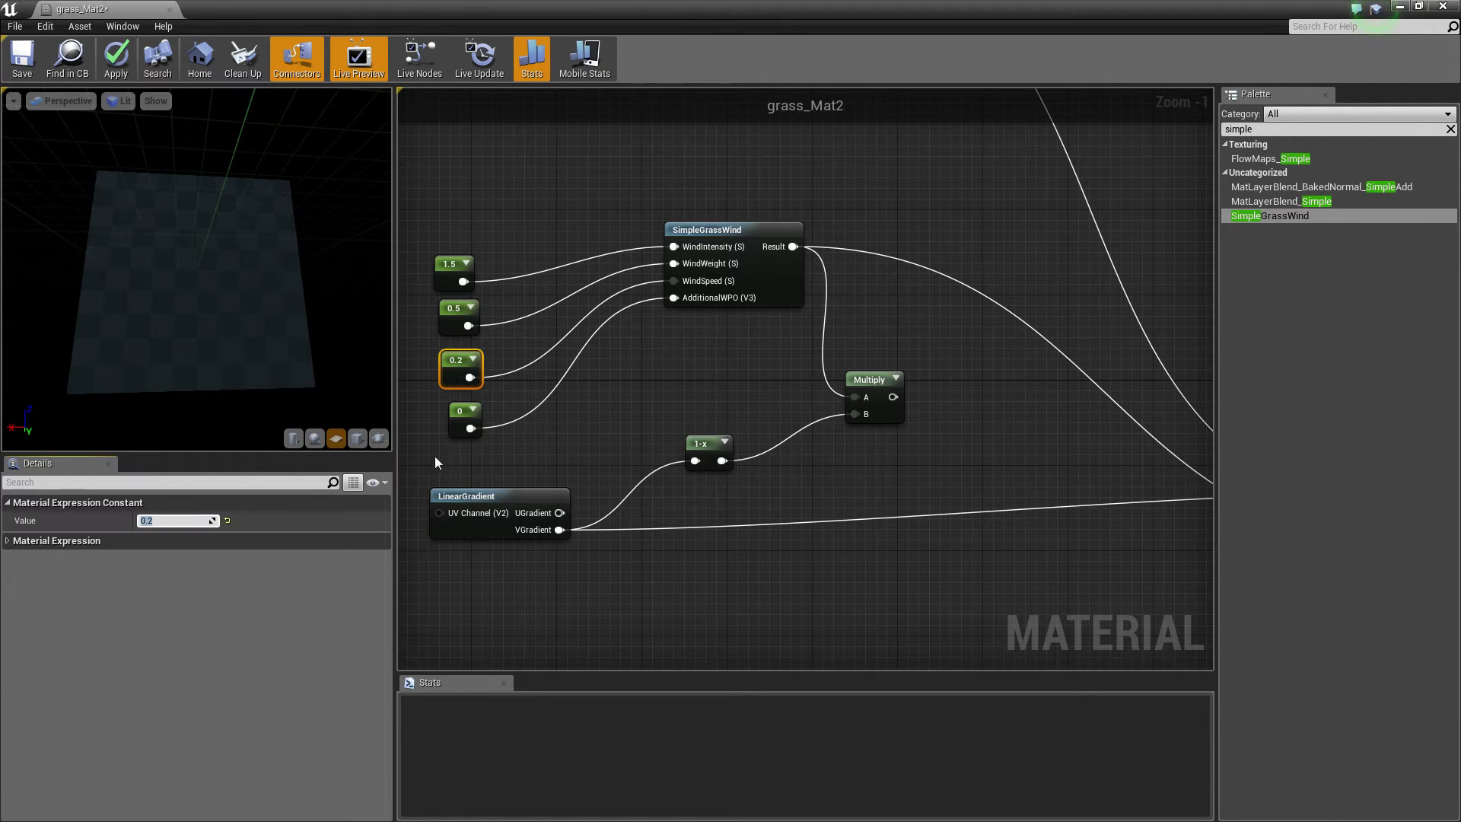
click(458, 425)
click(172, 520)
text(1)
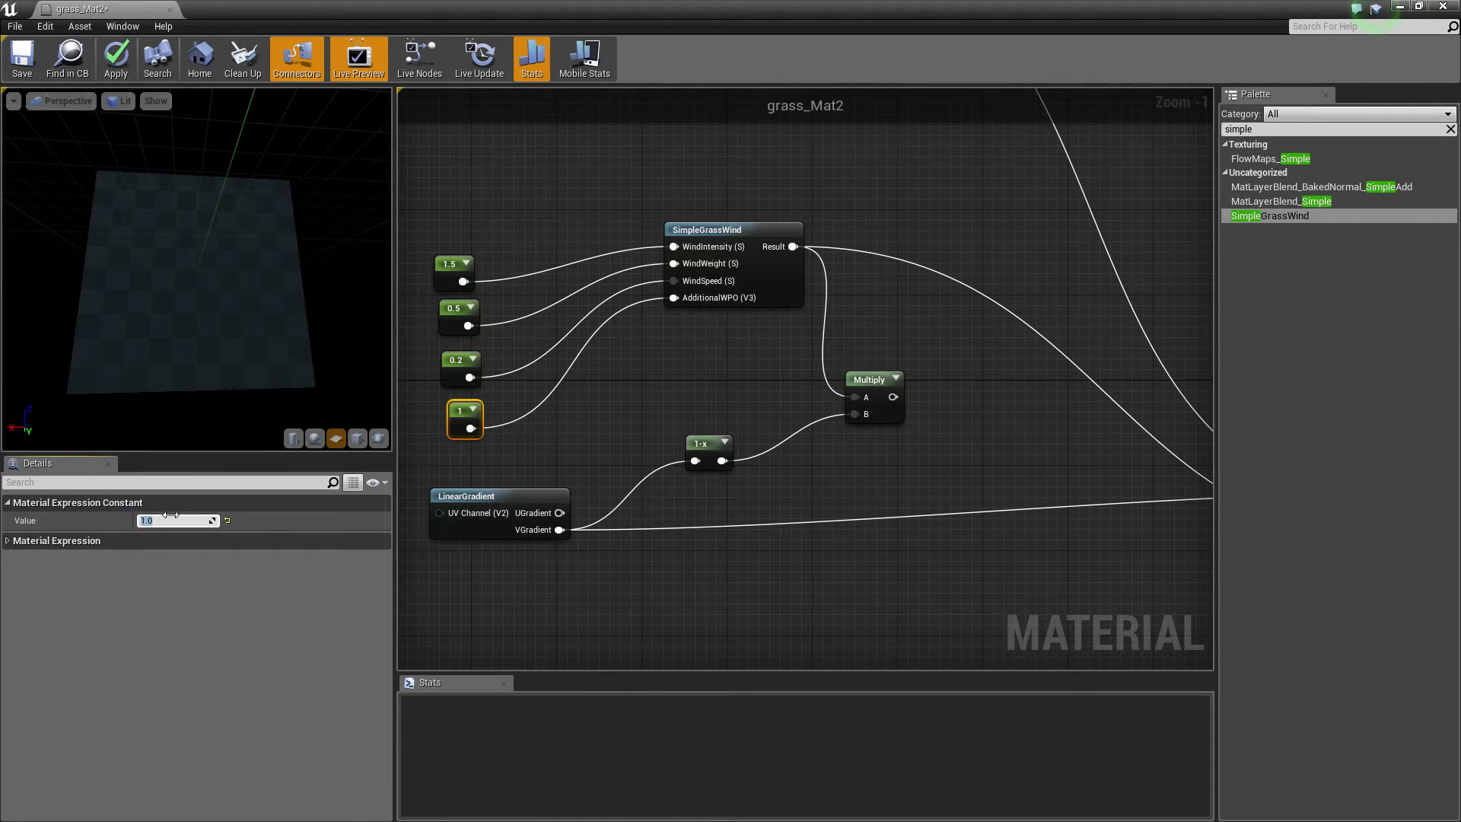
click(451, 283)
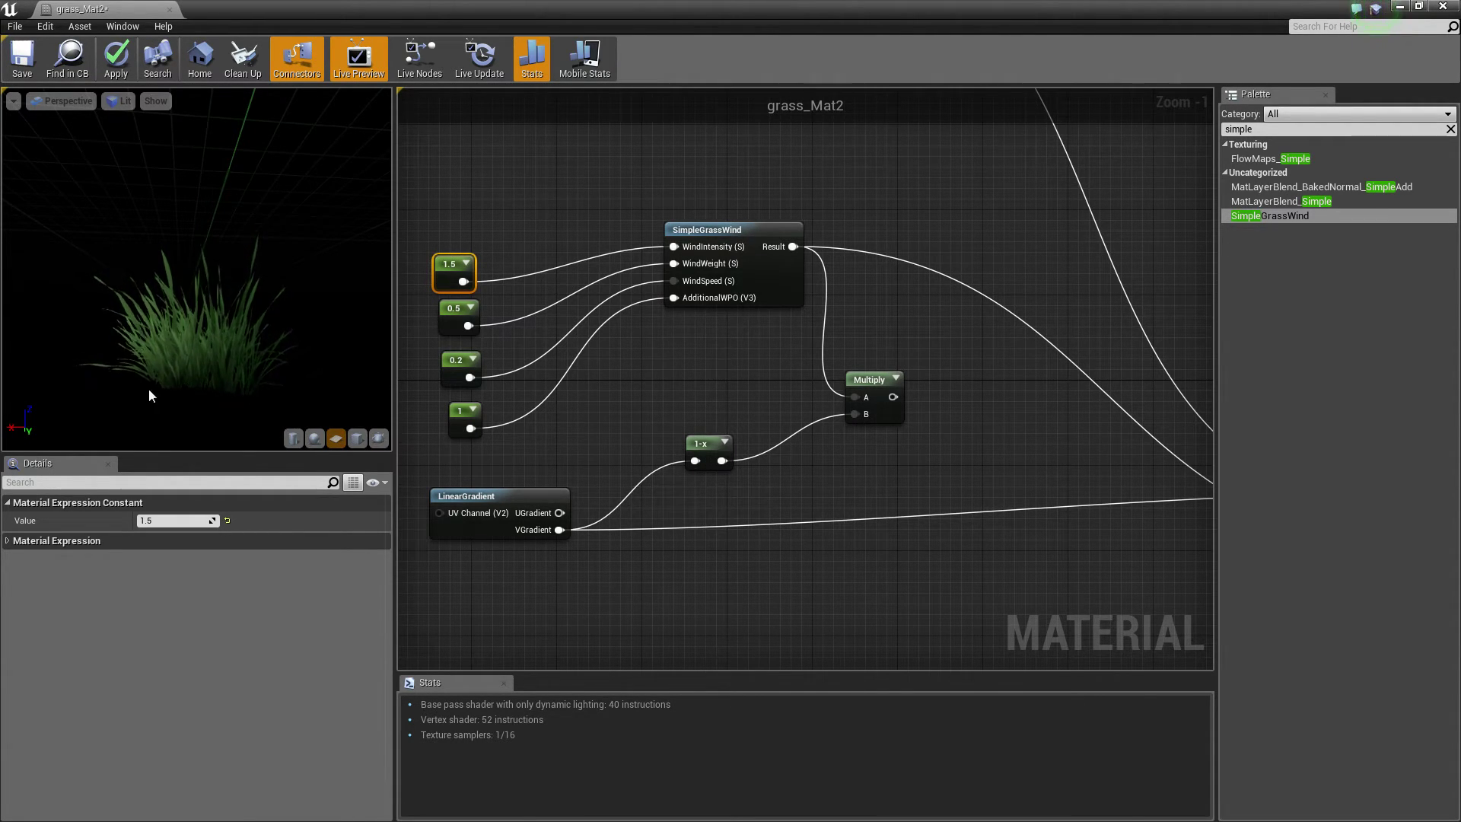
Preview the Multiply node and the SimpleGrassWind node on the plane to compare their outputs
right_click(879, 384)
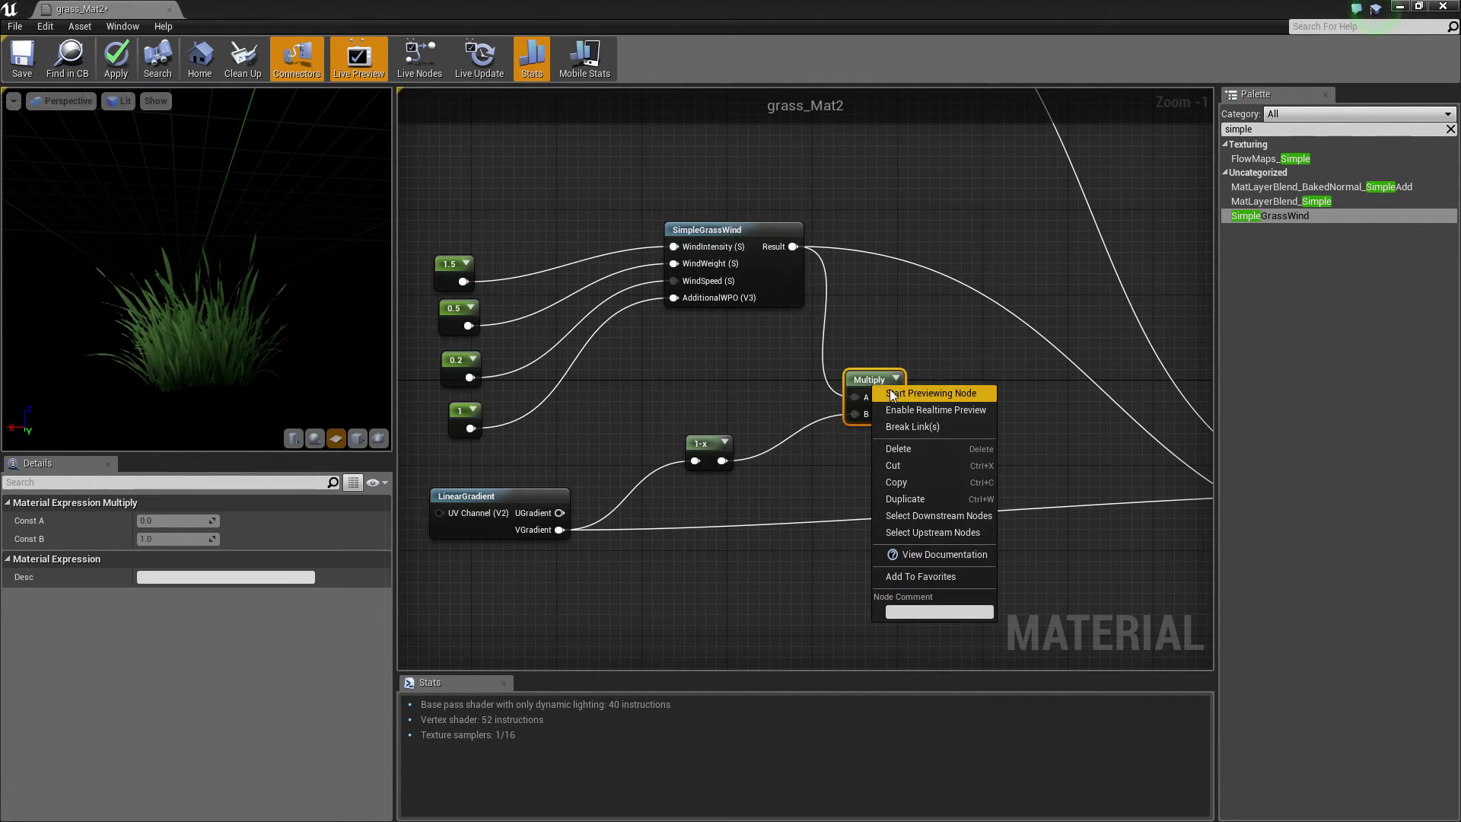
click(906, 389)
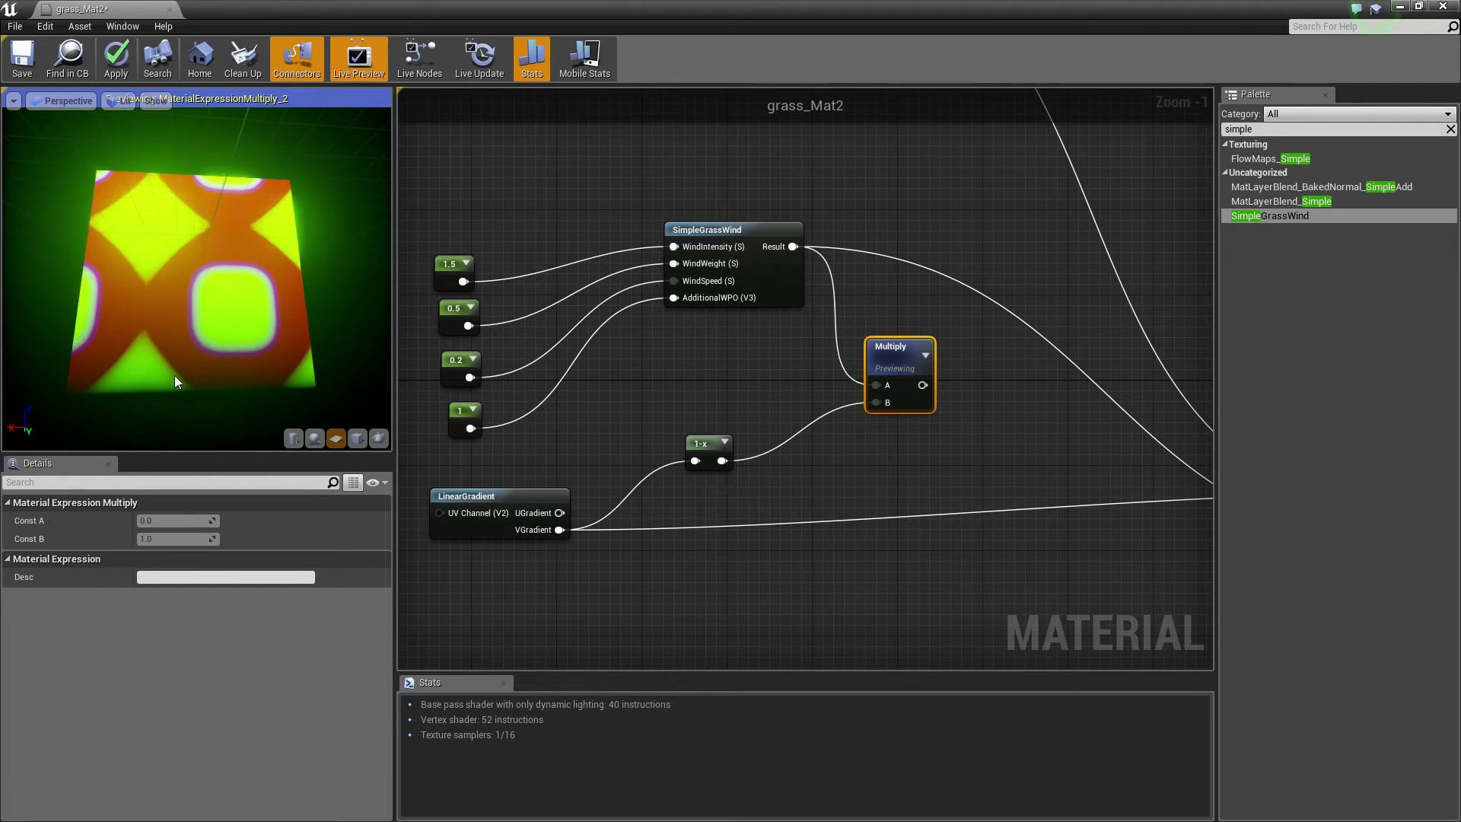
right_click(733, 216)
right_click(710, 230)
click(765, 239)
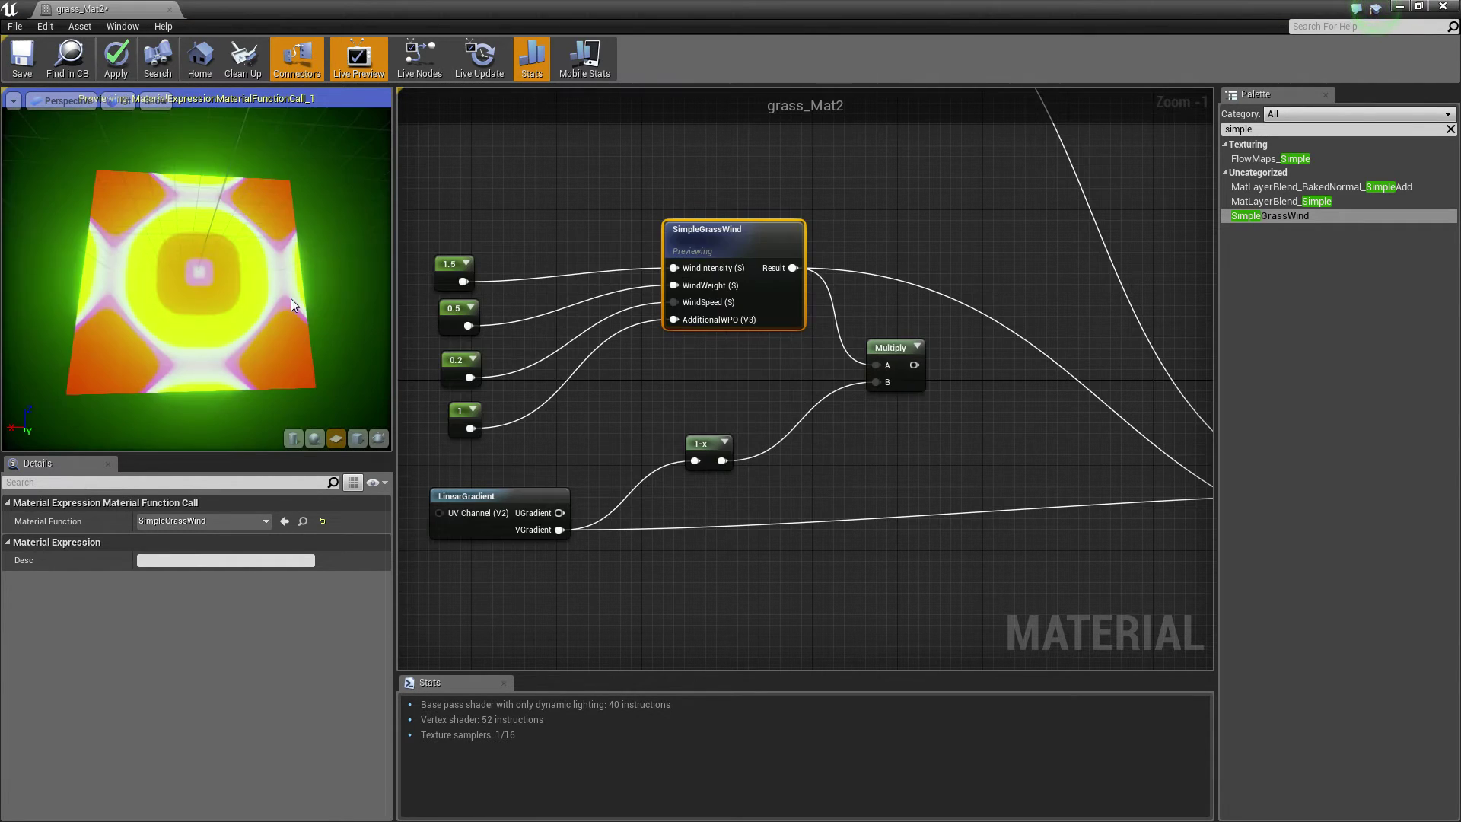
Connect the Multiply output to the material's World Position Offset input, and stop the SimpleGrassWind preview to check the grass
right_drag(1000, 390, 589, 362)
drag(1058, 515, 1057, 516)
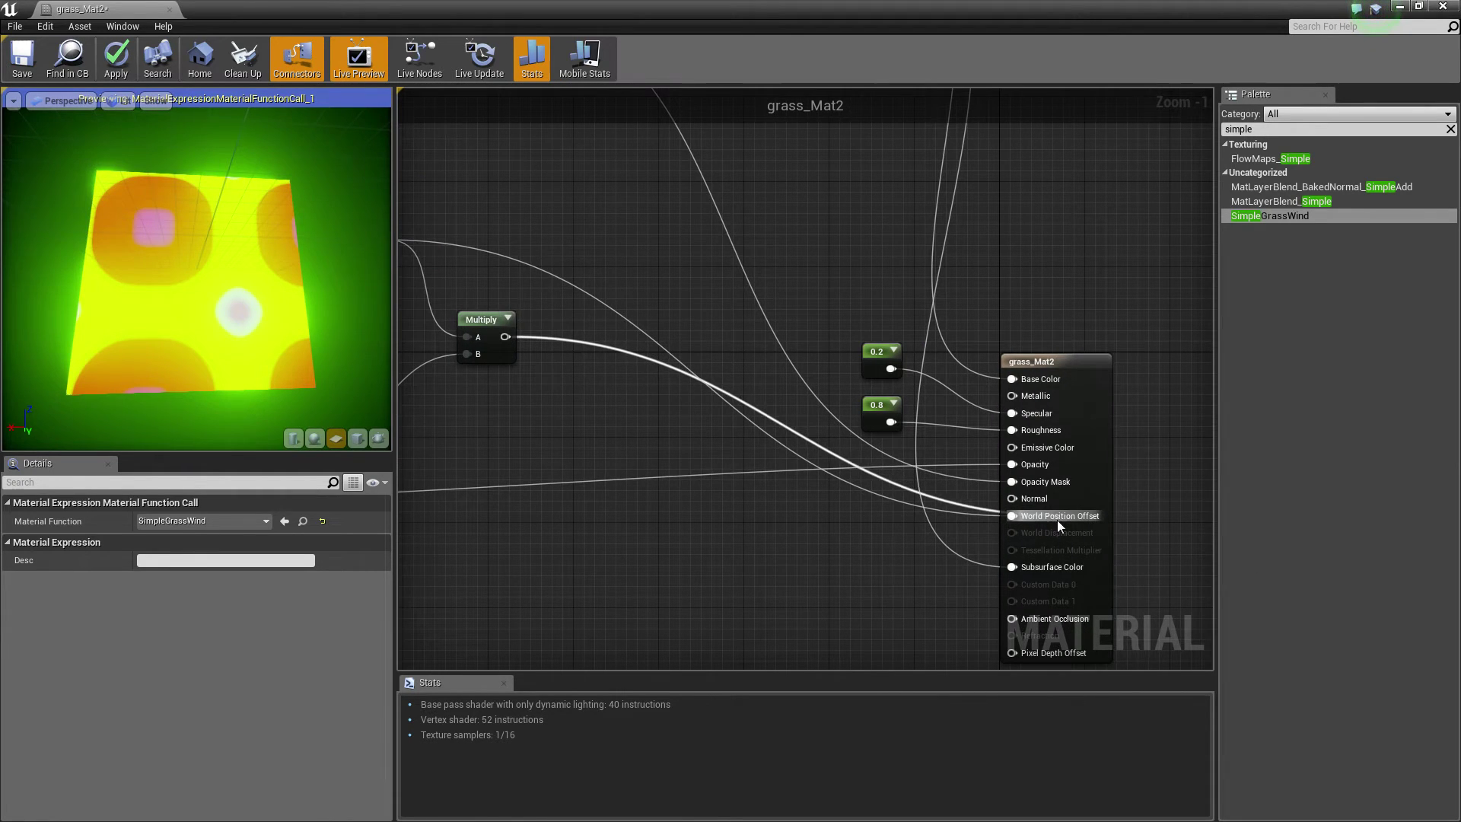
right_drag(640, 321, 915, 344)
drag(211, 280, 216, 372)
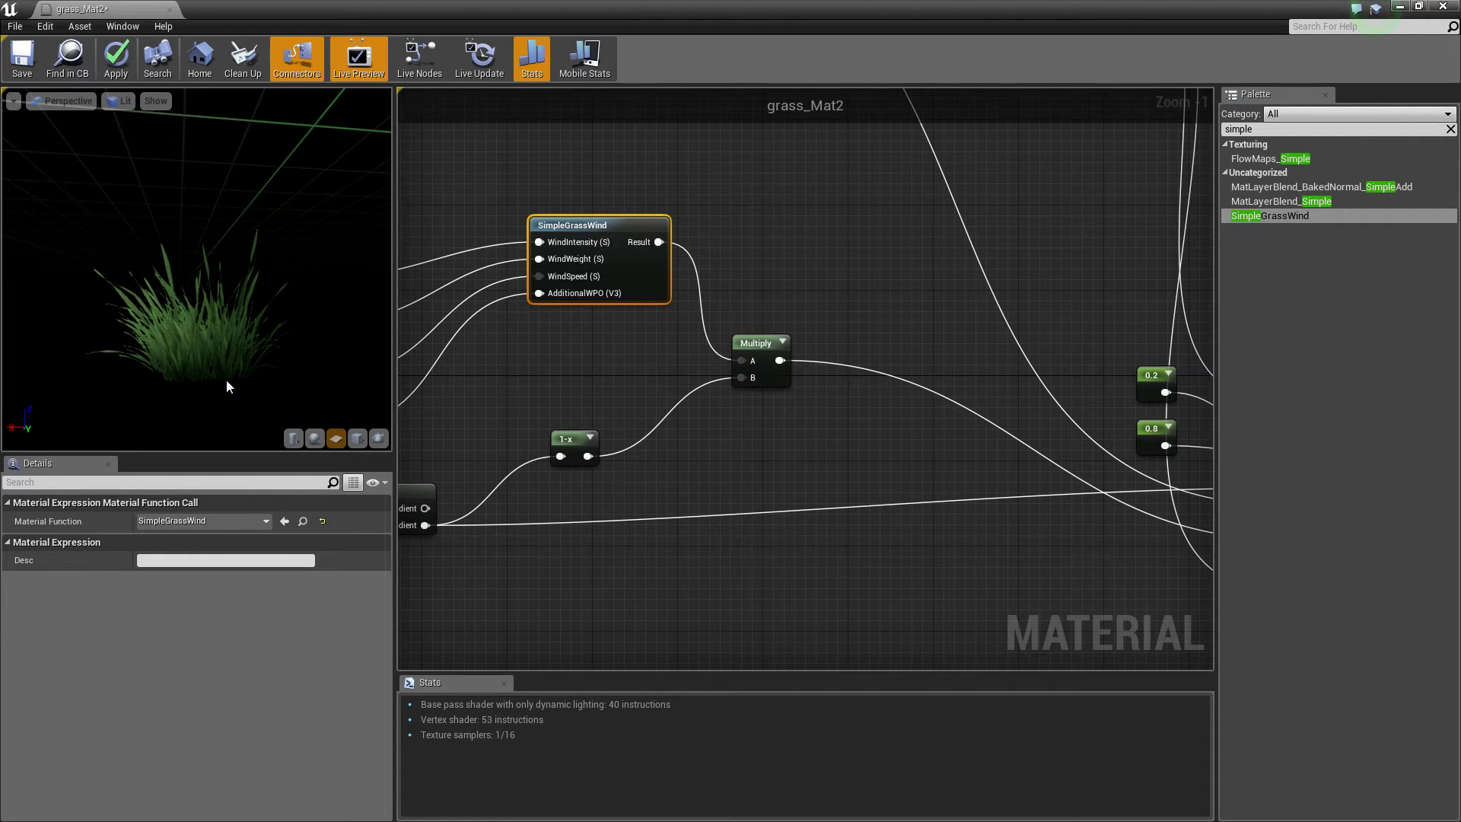
Enclose the wind, gradient, OneMinus and Multiply nodes in a comment box titled OpacAndWorldPO
right_drag(666, 375, 878, 331)
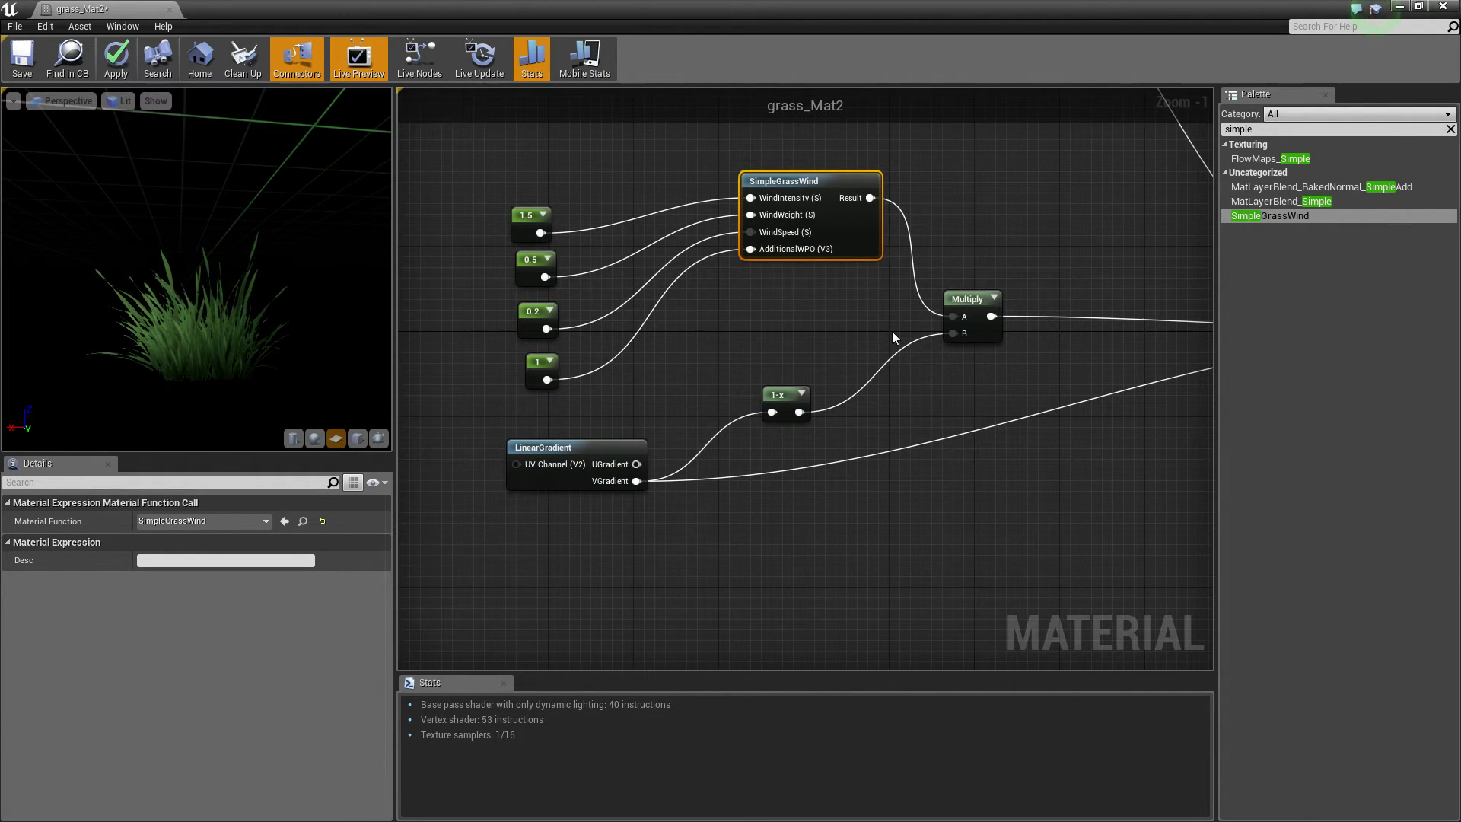
right_drag(815, 385, 834, 412)
drag(1028, 487, 498, 195)
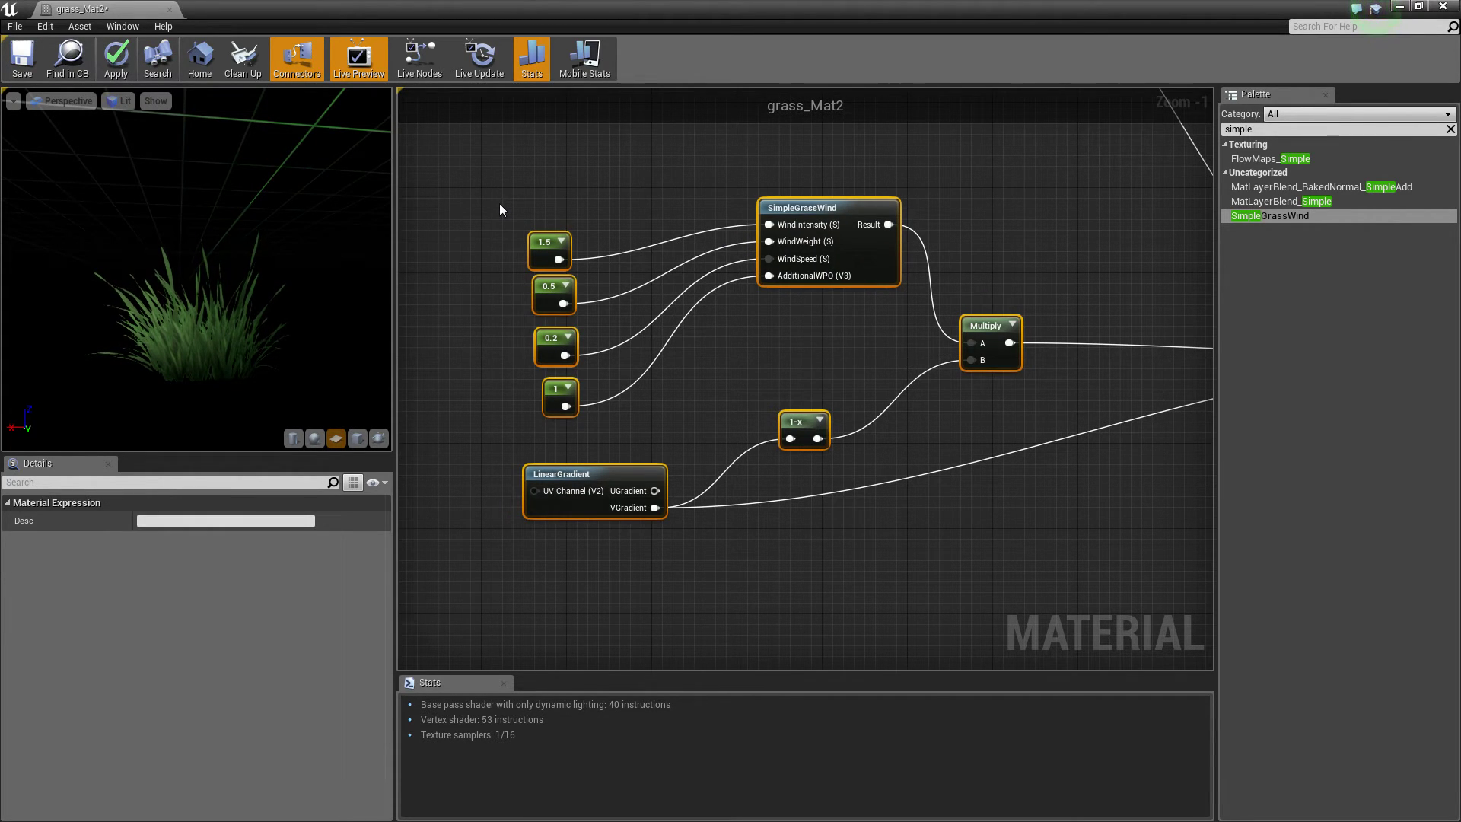
key(c)
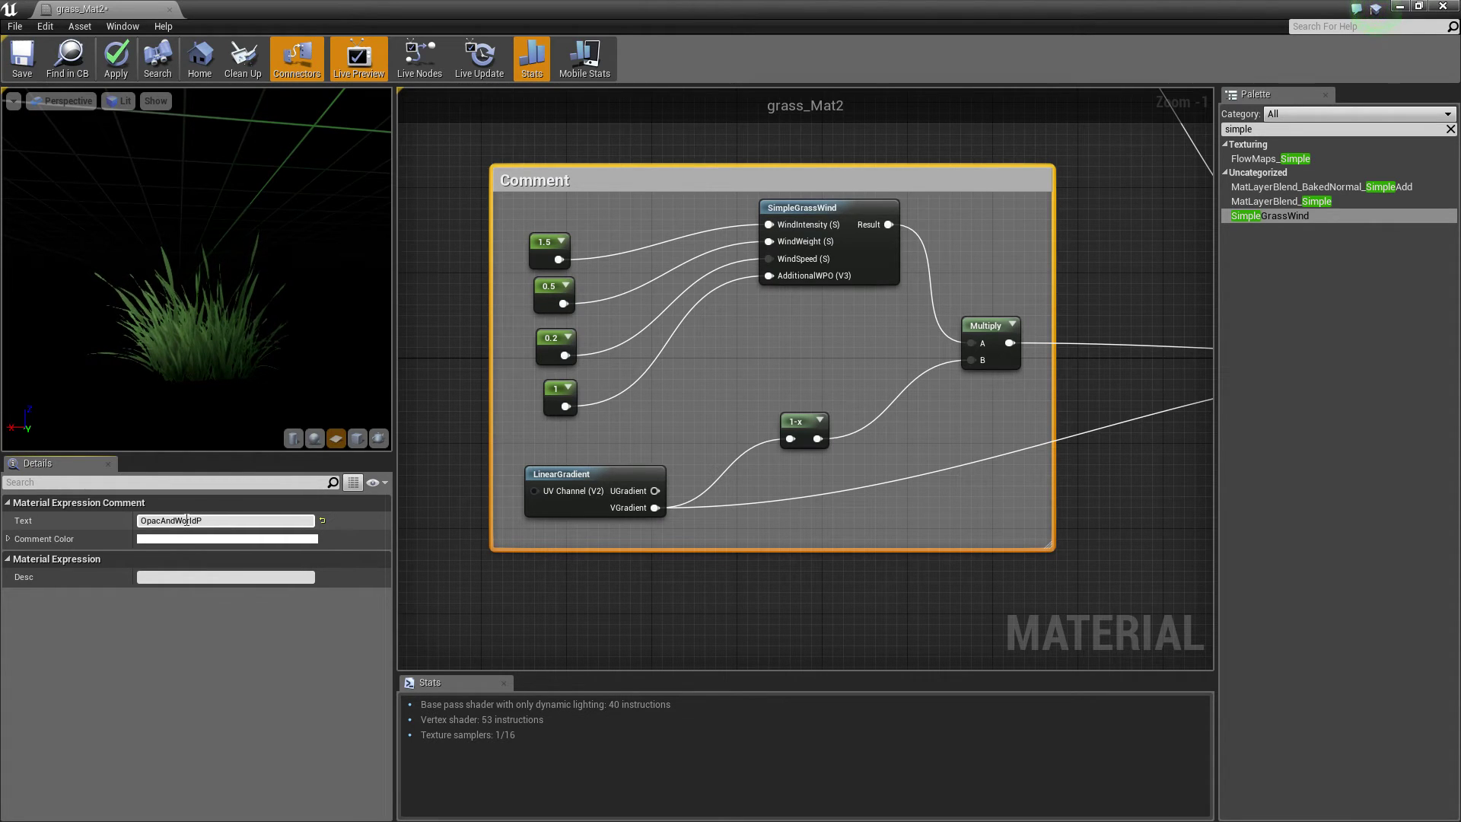
key(Return)
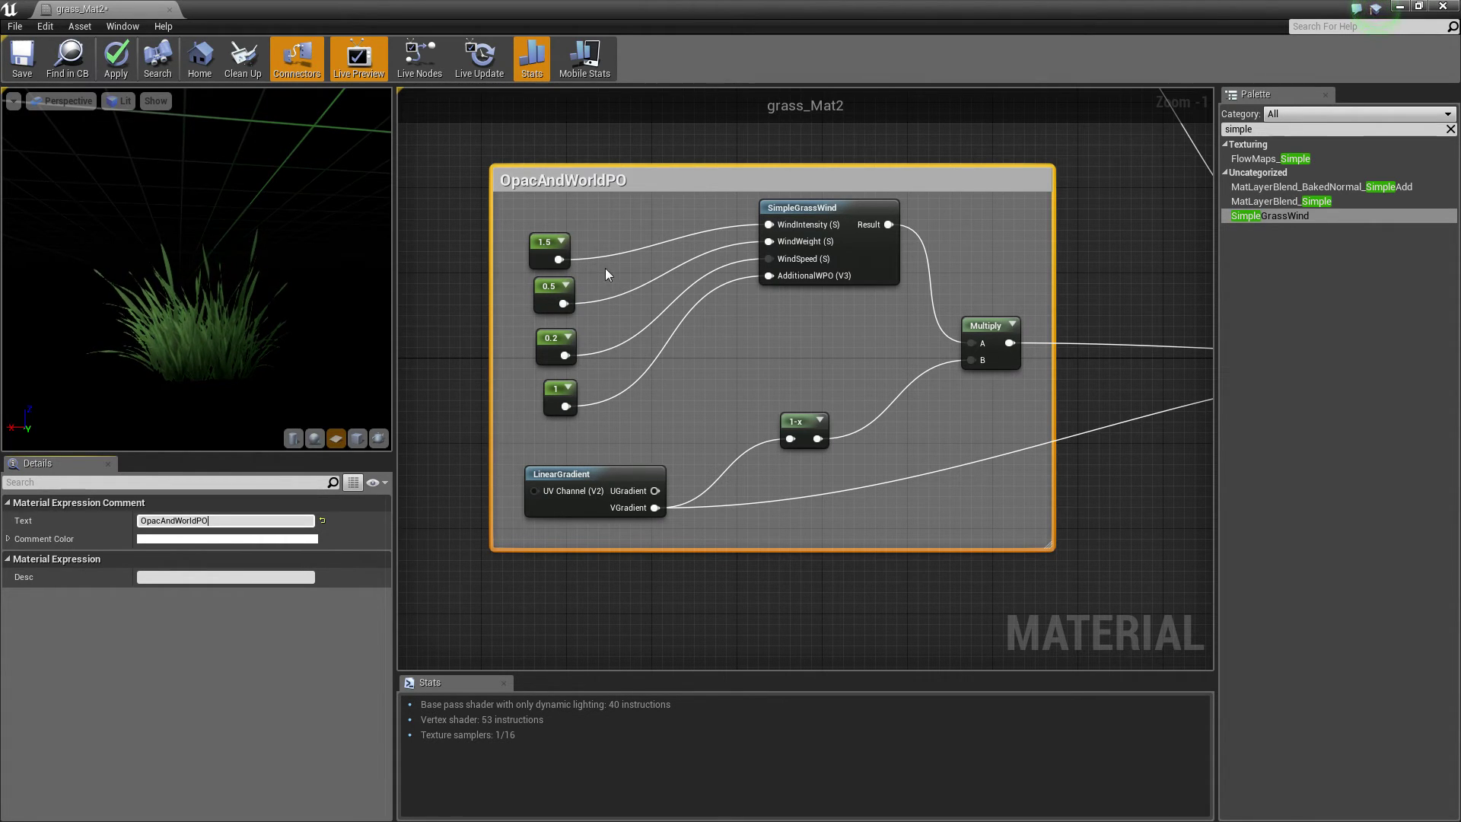
click(707, 158)
Review the finished node graph, then minimise the material editor to return to the level with the Grasstest mesh
scroll(737, 427, down, 3)
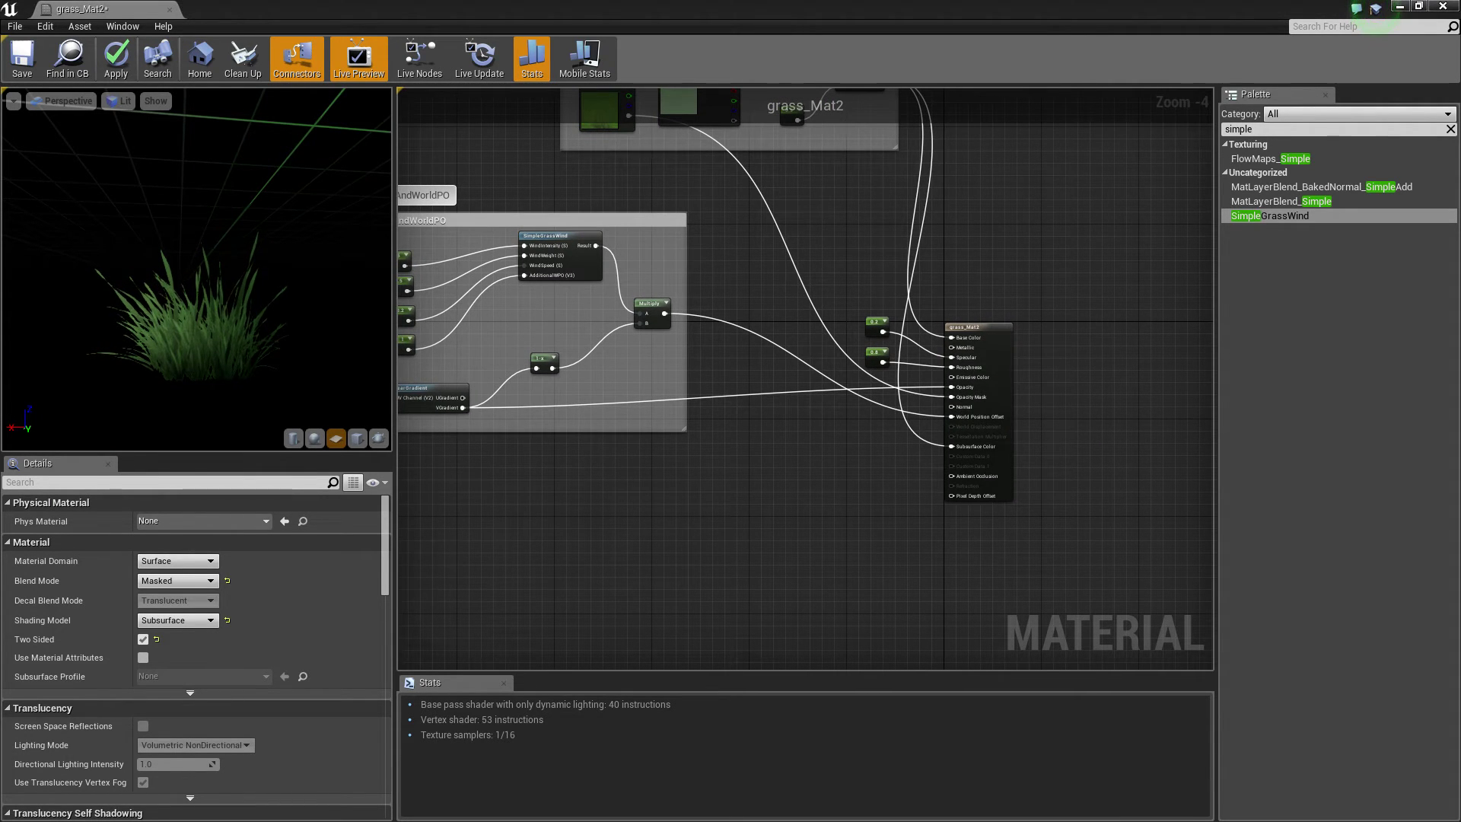
right_drag(517, 356, 735, 381)
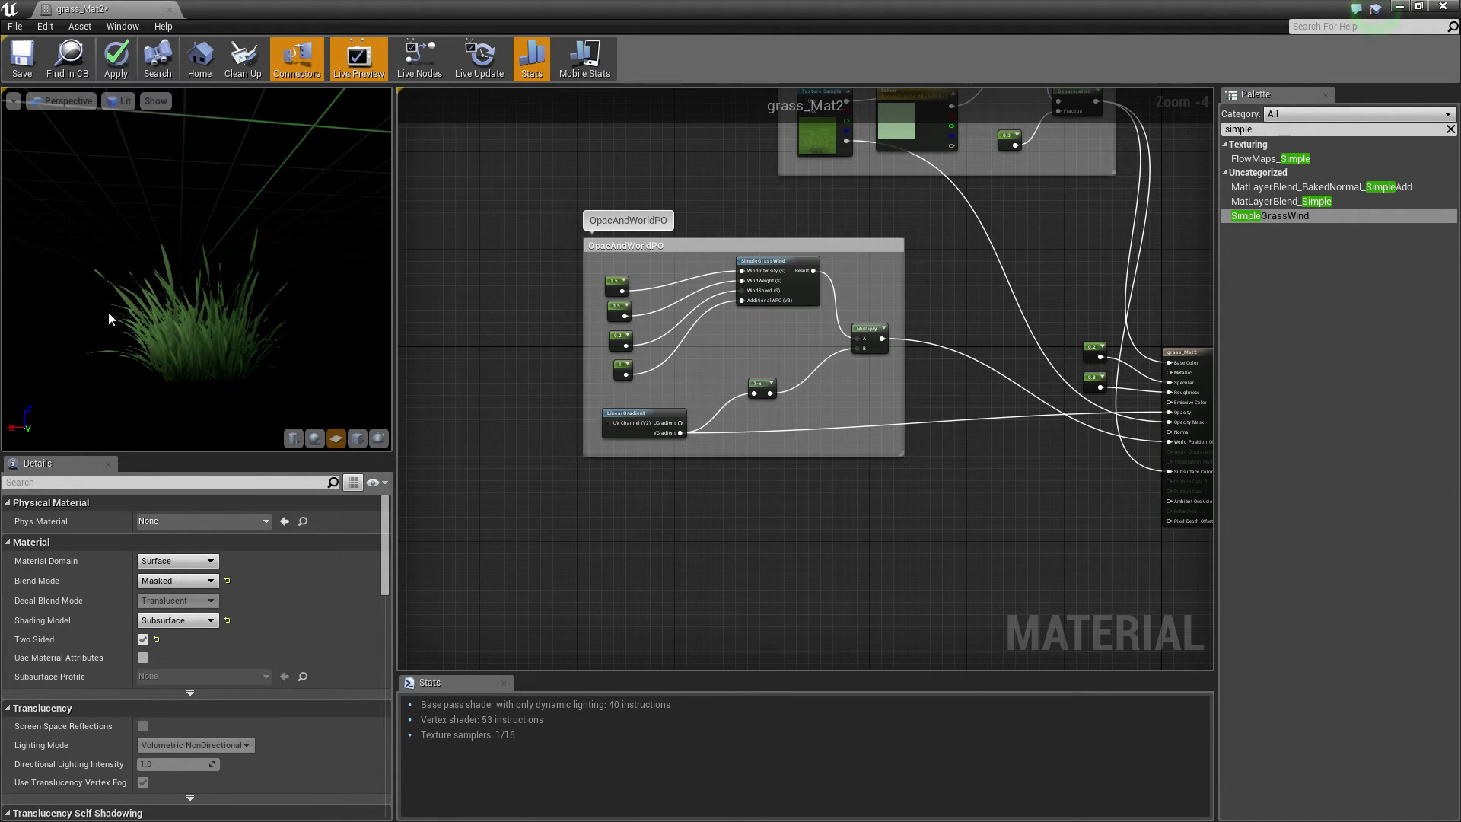
right_drag(605, 195, 831, 257)
click(1401, 11)
mouse_move(825, 331)
right_down()
mouse_move(813, 411)
mouse_move(812, 353)
right_up()
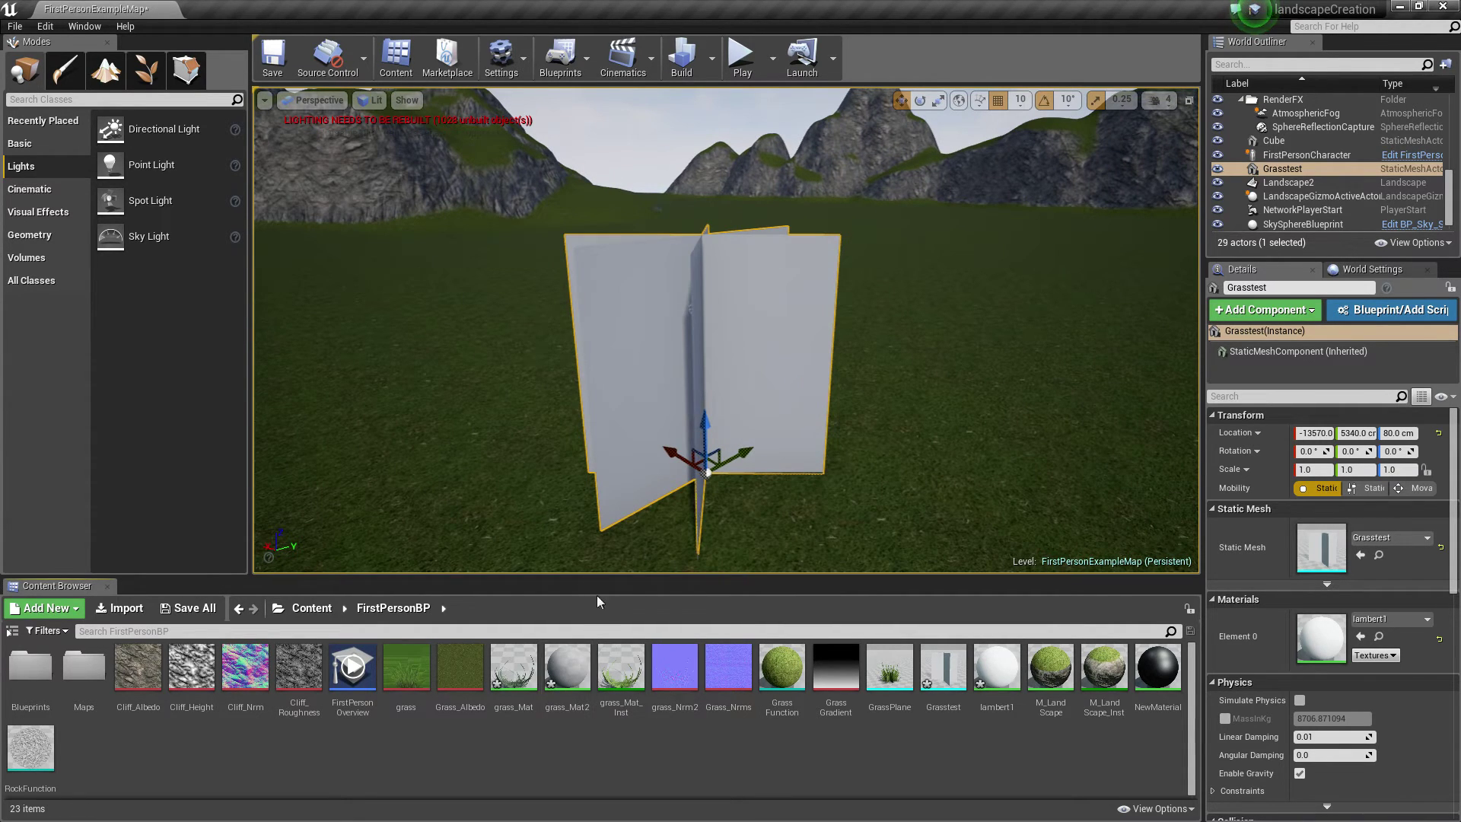
Assign grass_Mat2 as the Element 0 material of the Grasstest mesh and check the grass in the level
drag(567, 673, 1321, 636)
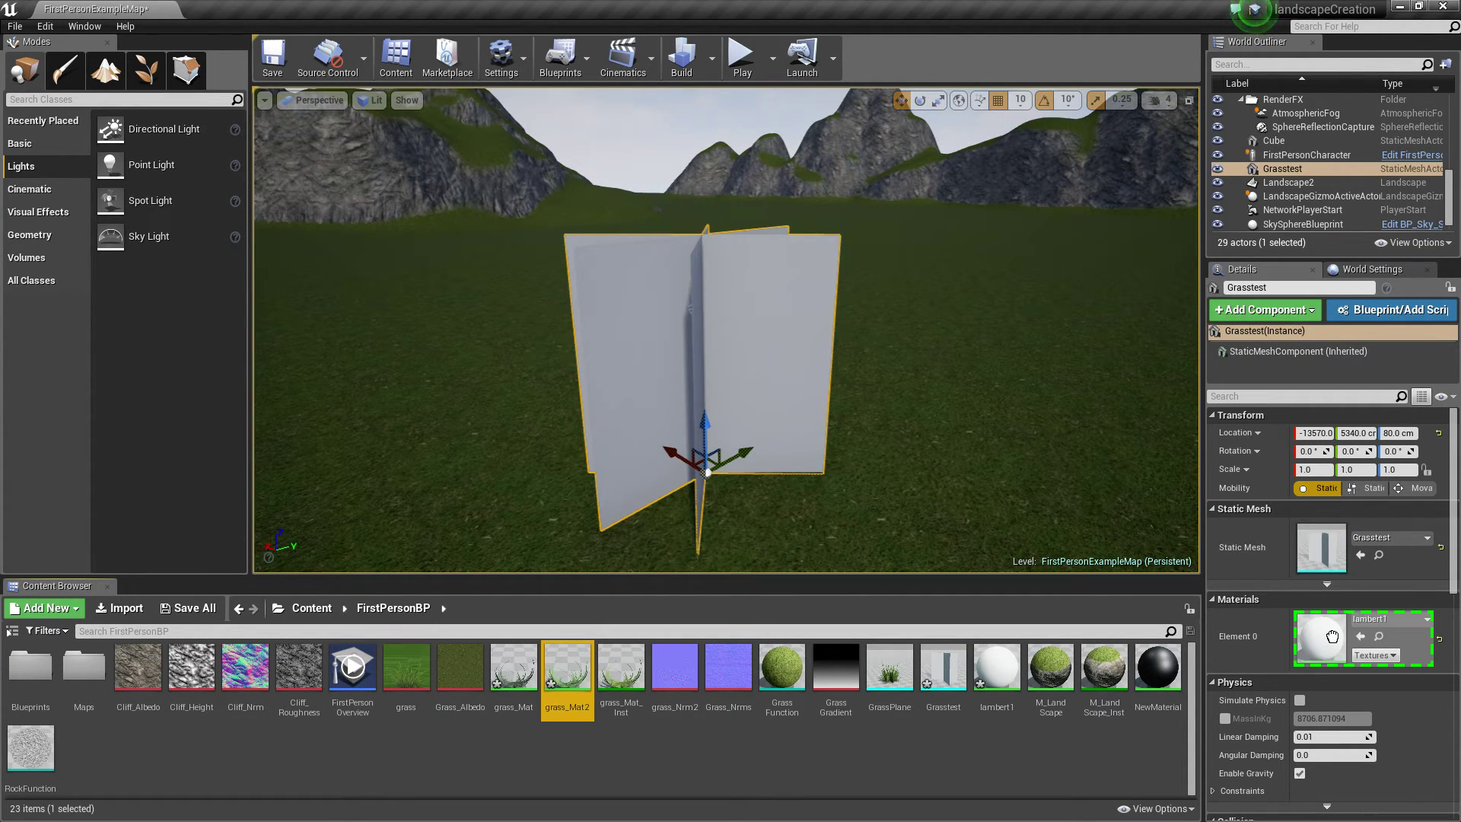
click(822, 424)
right_drag(823, 424, 807, 487)
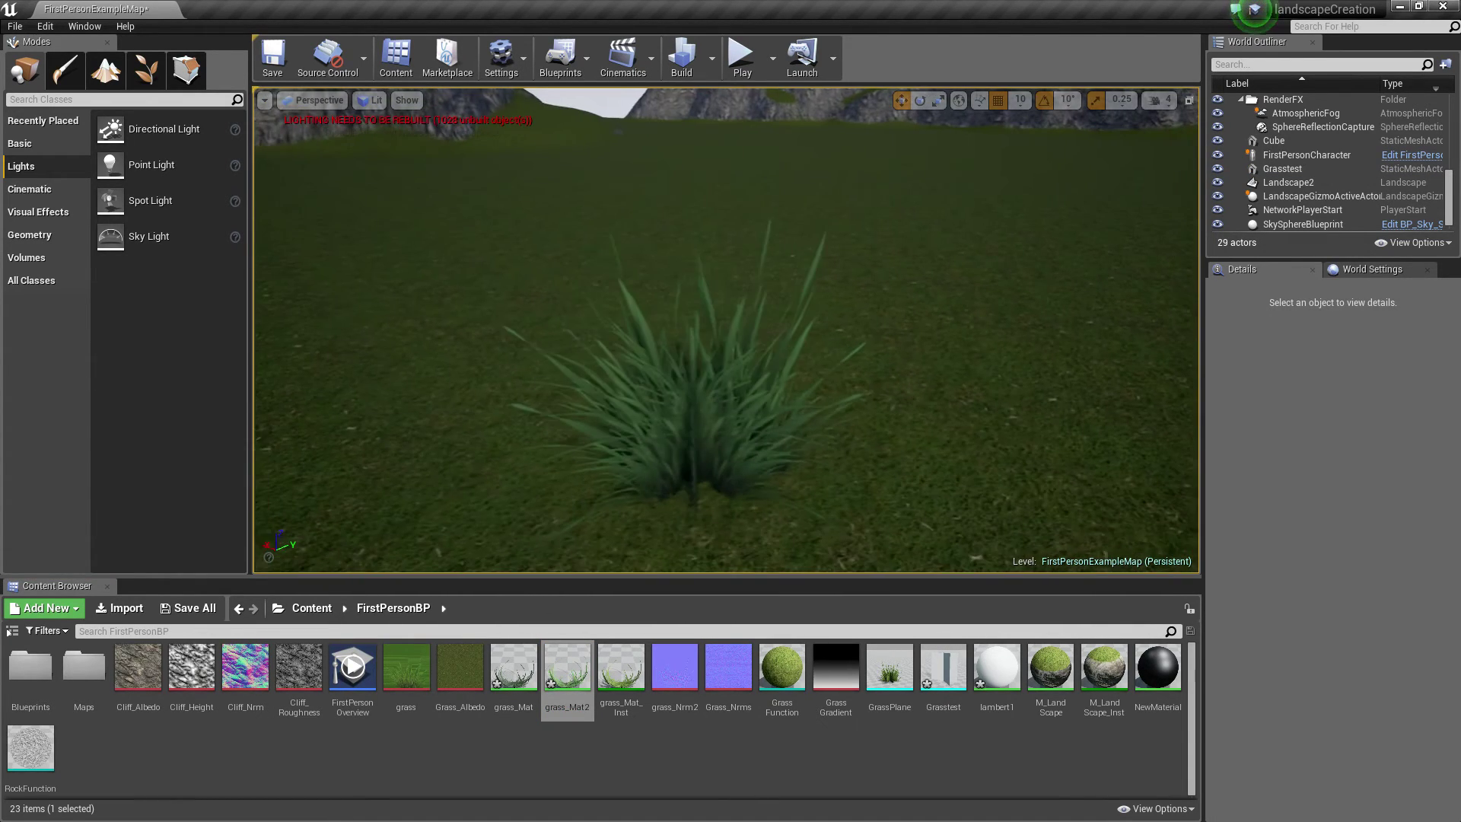
Create a material instance of grass_Mat2, open it and enable its Colour parameter override
right_click(578, 678)
click(657, 352)
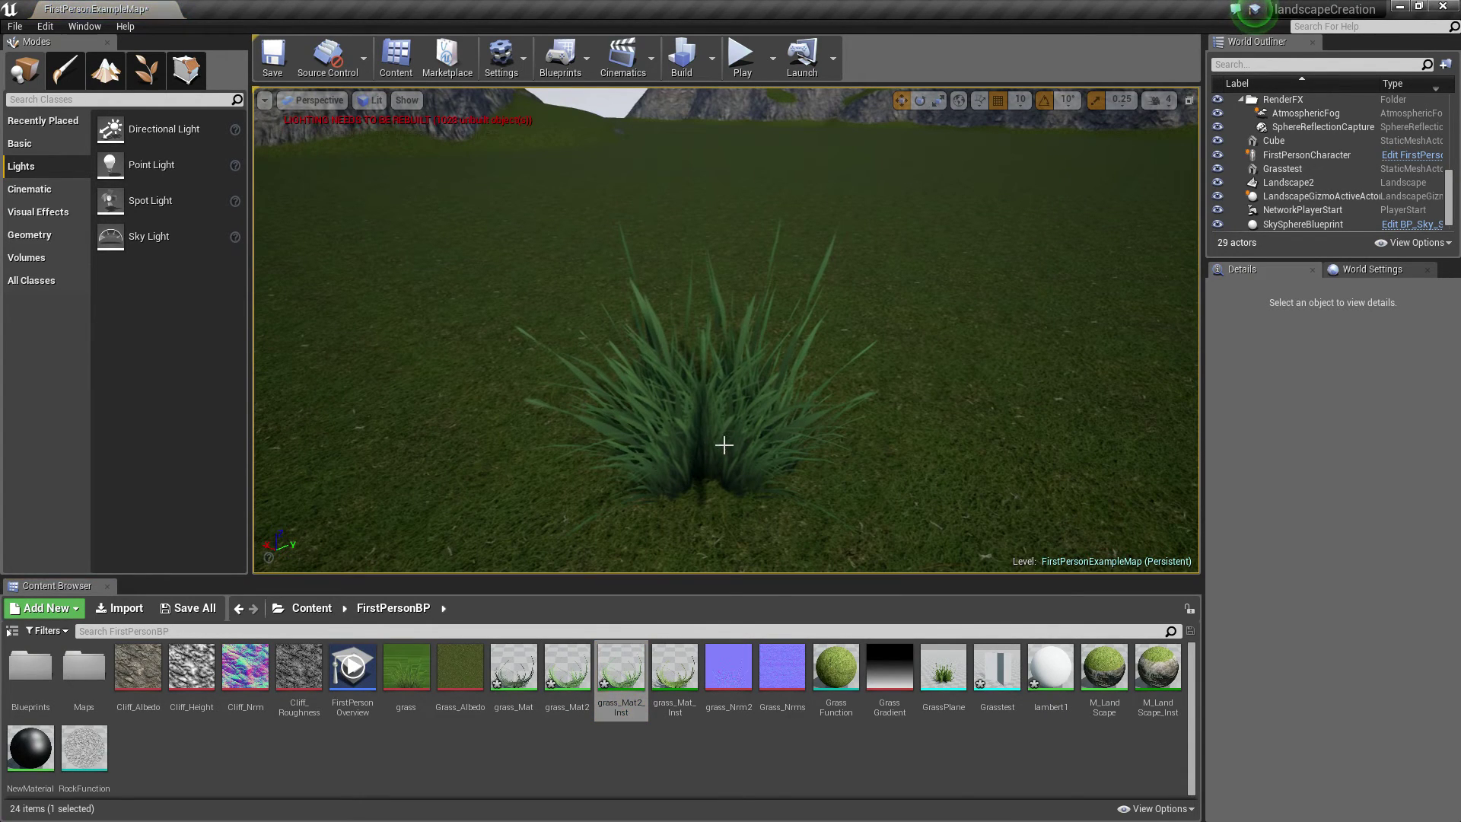
double_click(621, 677)
drag(366, 7, 1167, 113)
click(770, 289)
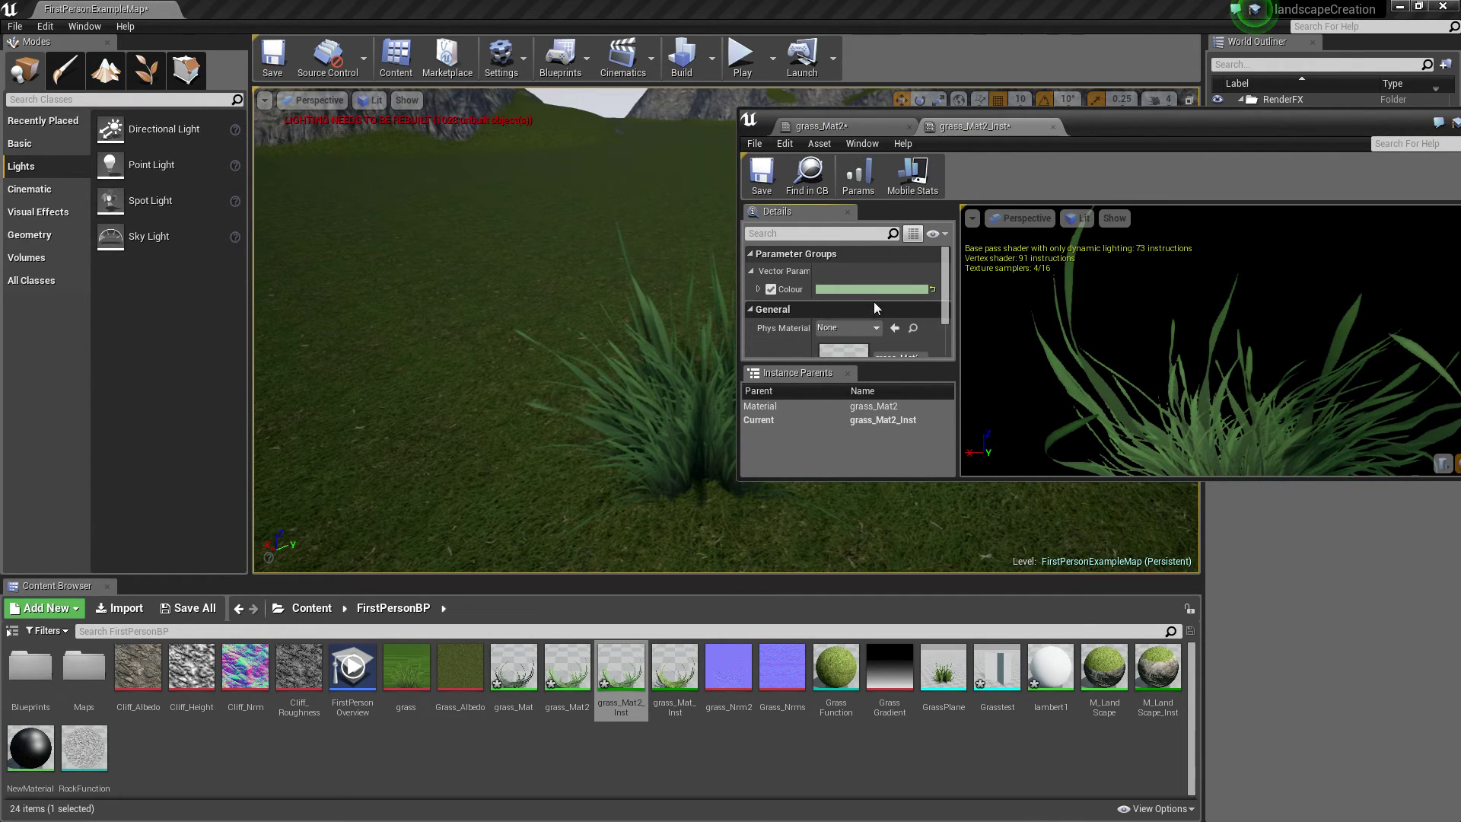
Set the instance's Colour to a muted green (R 0.211, G 0.34, B 0.26) and minimise the material instance editor
click(871, 291)
mouse_move(1115, 440)
mouse_down()
mouse_move(1125, 488)
mouse_move(1112, 289)
mouse_move(1107, 421)
mouse_up()
mouse_move(952, 428)
mouse_down()
mouse_move(968, 508)
mouse_move(962, 454)
mouse_move(945, 451)
mouse_move(960, 436)
mouse_up()
click(1104, 443)
mouse_move(958, 452)
mouse_down()
mouse_move(912, 455)
mouse_move(952, 433)
mouse_up()
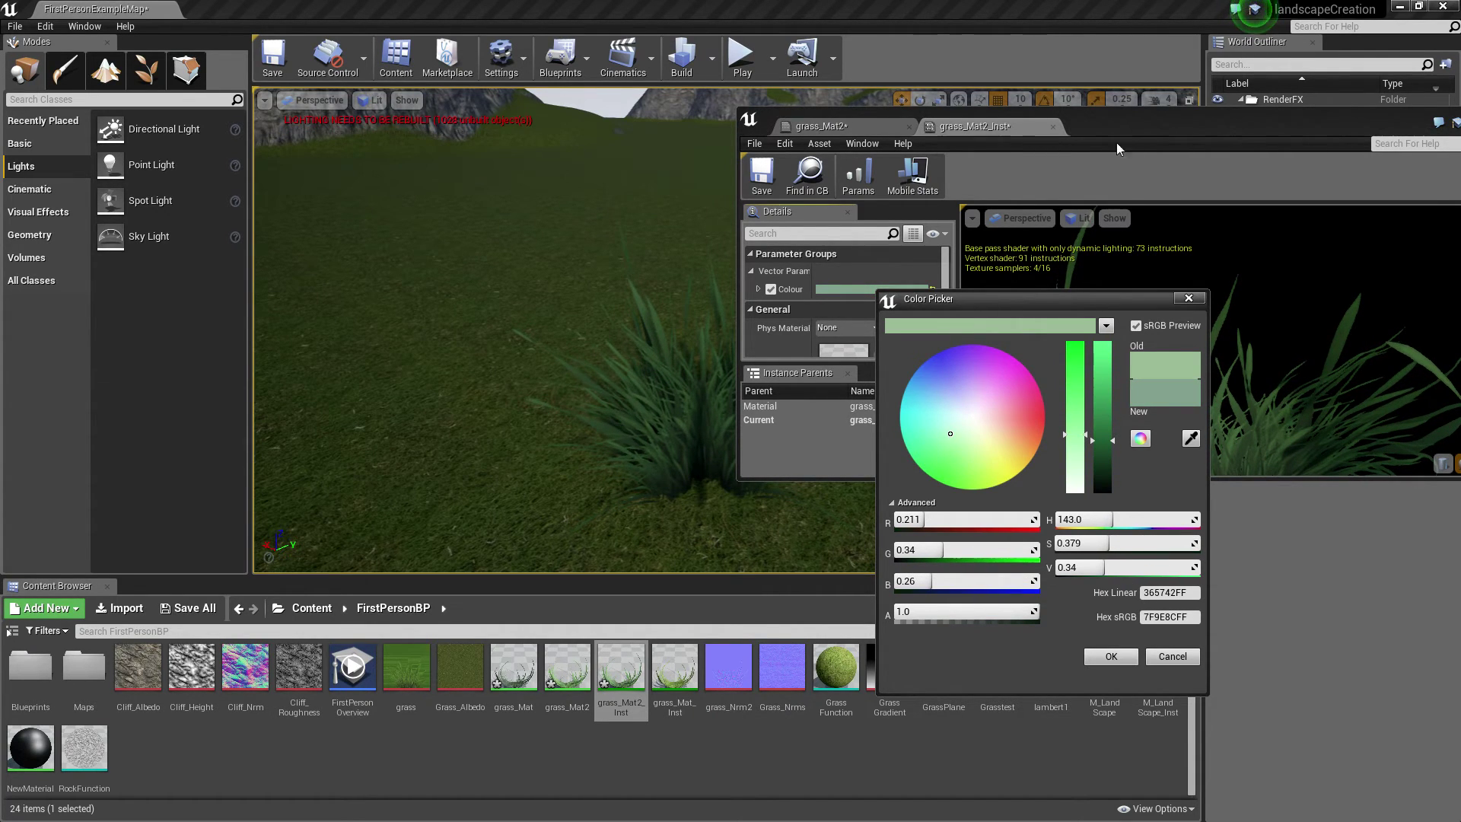
click(1125, 657)
drag(1123, 129, 1022, 121)
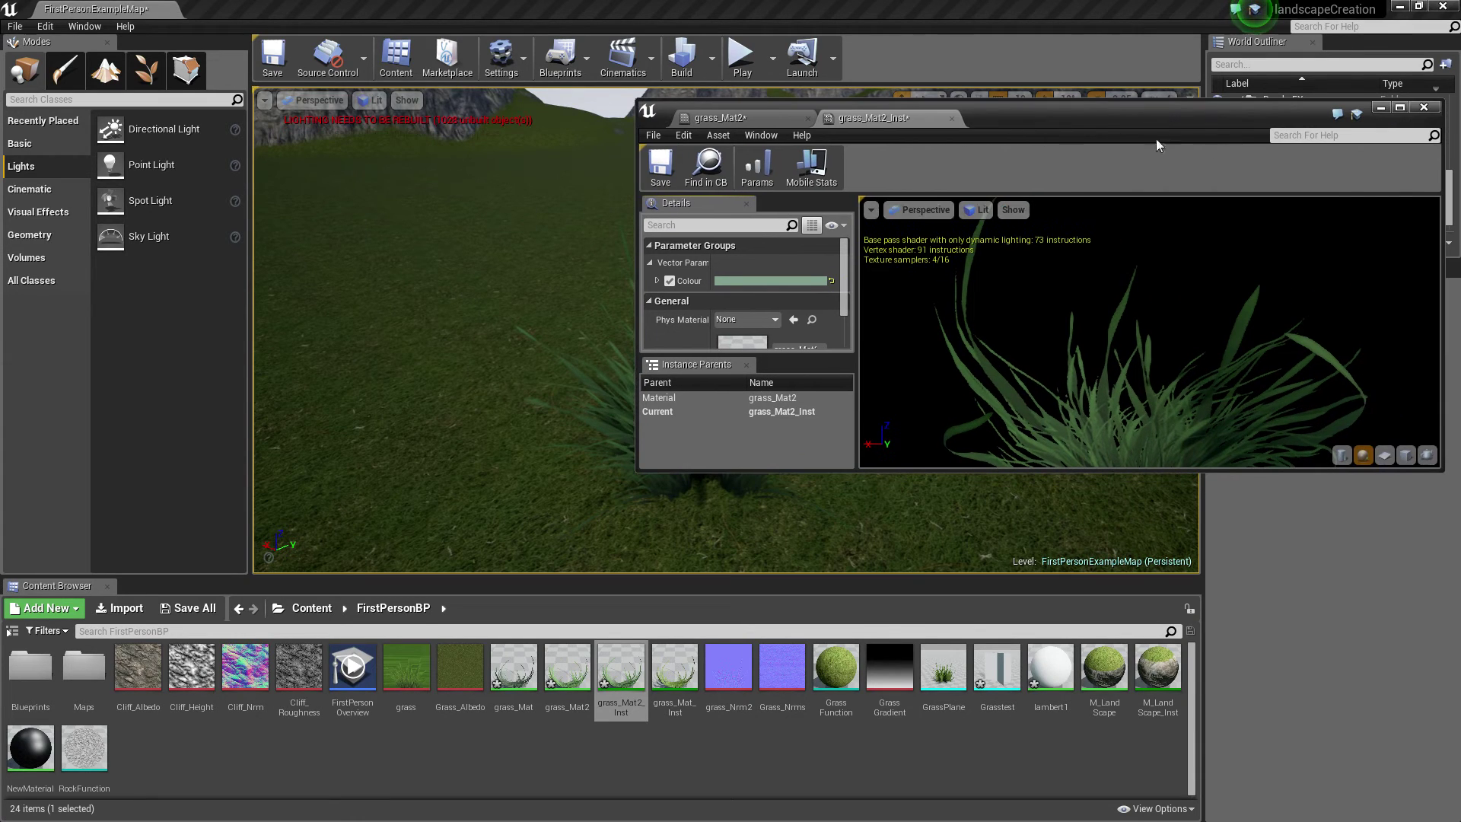
click(1381, 109)
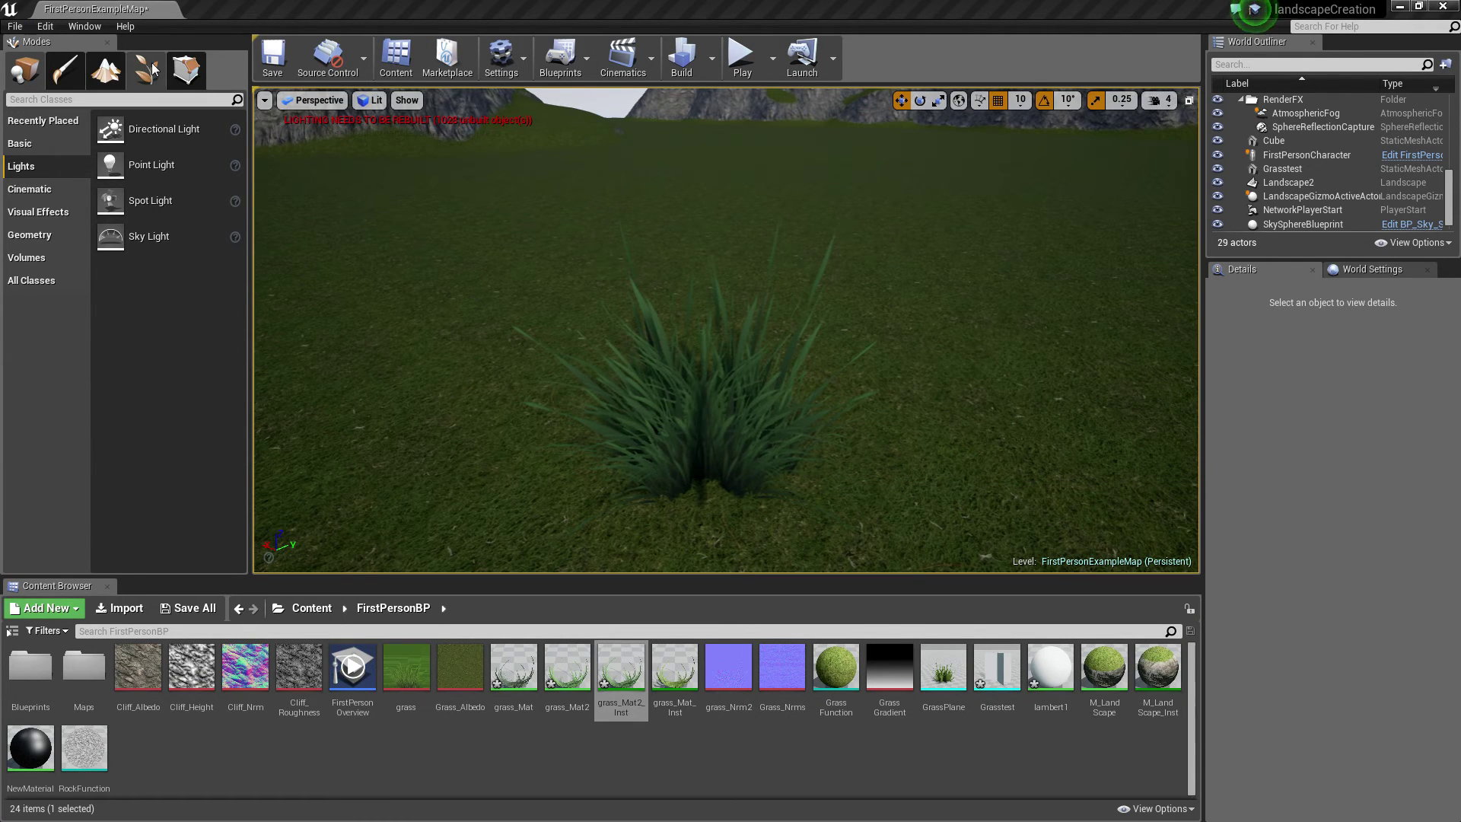
Paint a test patch of GrassPlane foliage on the landscape, view it up close and erase it
click(152, 62)
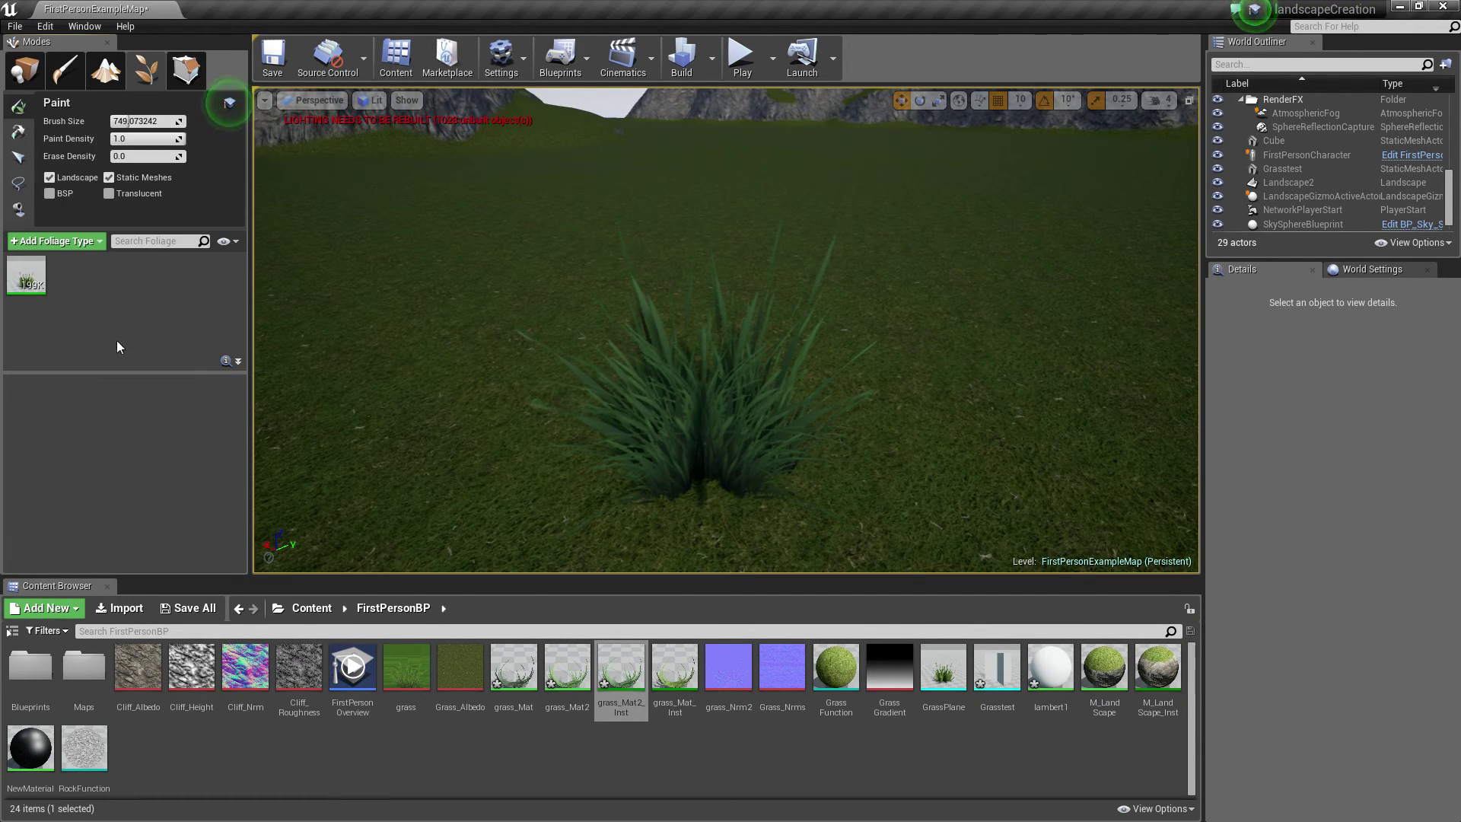
click(30, 285)
right_drag(968, 266, 977, 257)
mouse_move(937, 262)
mouse_down()
mouse_move(937, 284)
mouse_move(988, 333)
mouse_up()
right_drag(989, 332, 1044, 324)
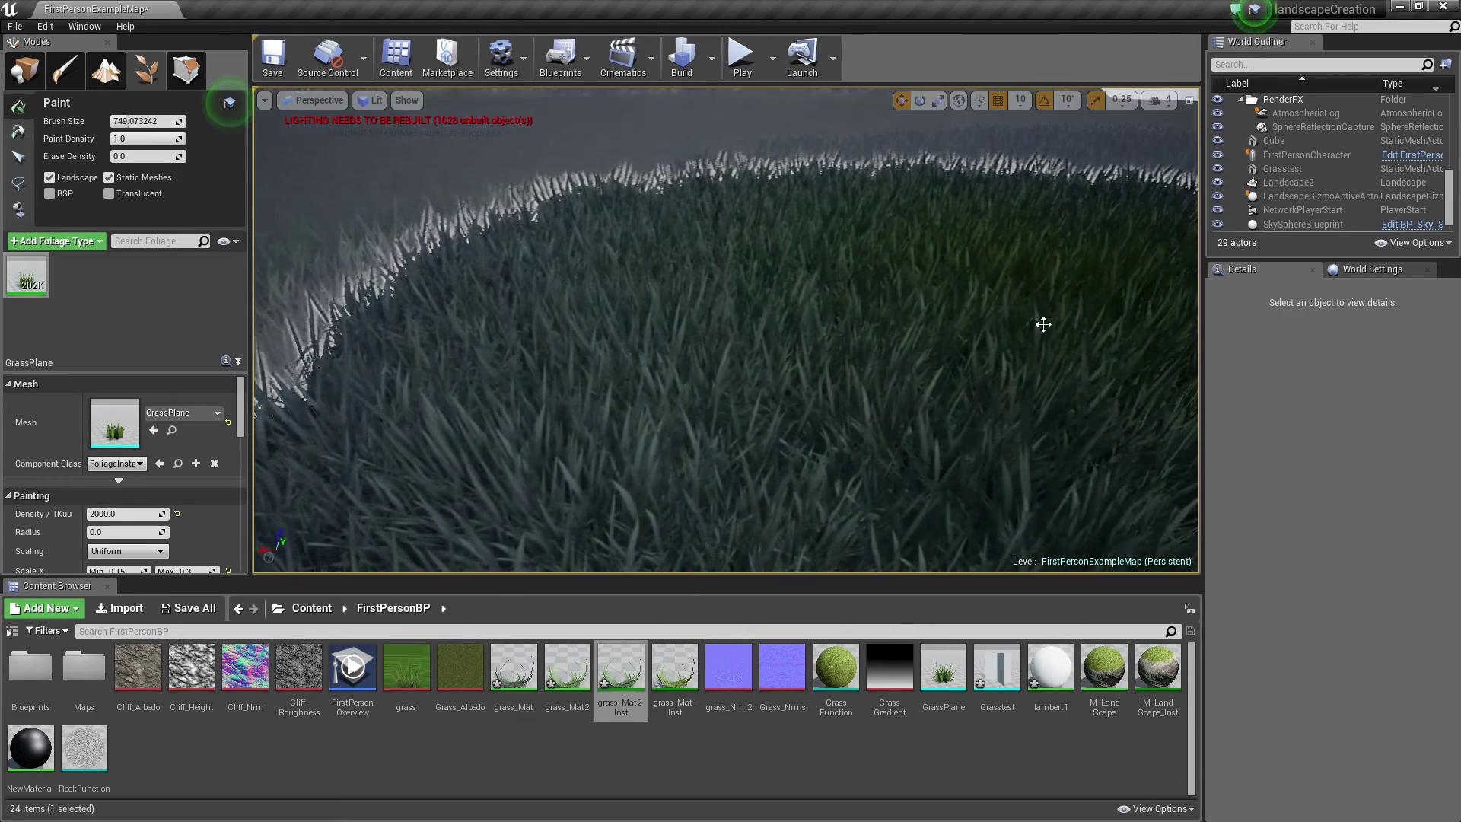
right_drag(632, 100, 636, 94)
mouse_move(825, 398)
shift+mouse_down()
mouse_move(857, 277)
mouse_move(952, 244)
mouse_move(1035, 349)
mouse_move(913, 391)
shift+mouse_up()
right_drag(261, 340, 260, 336)
Return to placement mode and delete the Grasstest mesh from the level
click(25, 70)
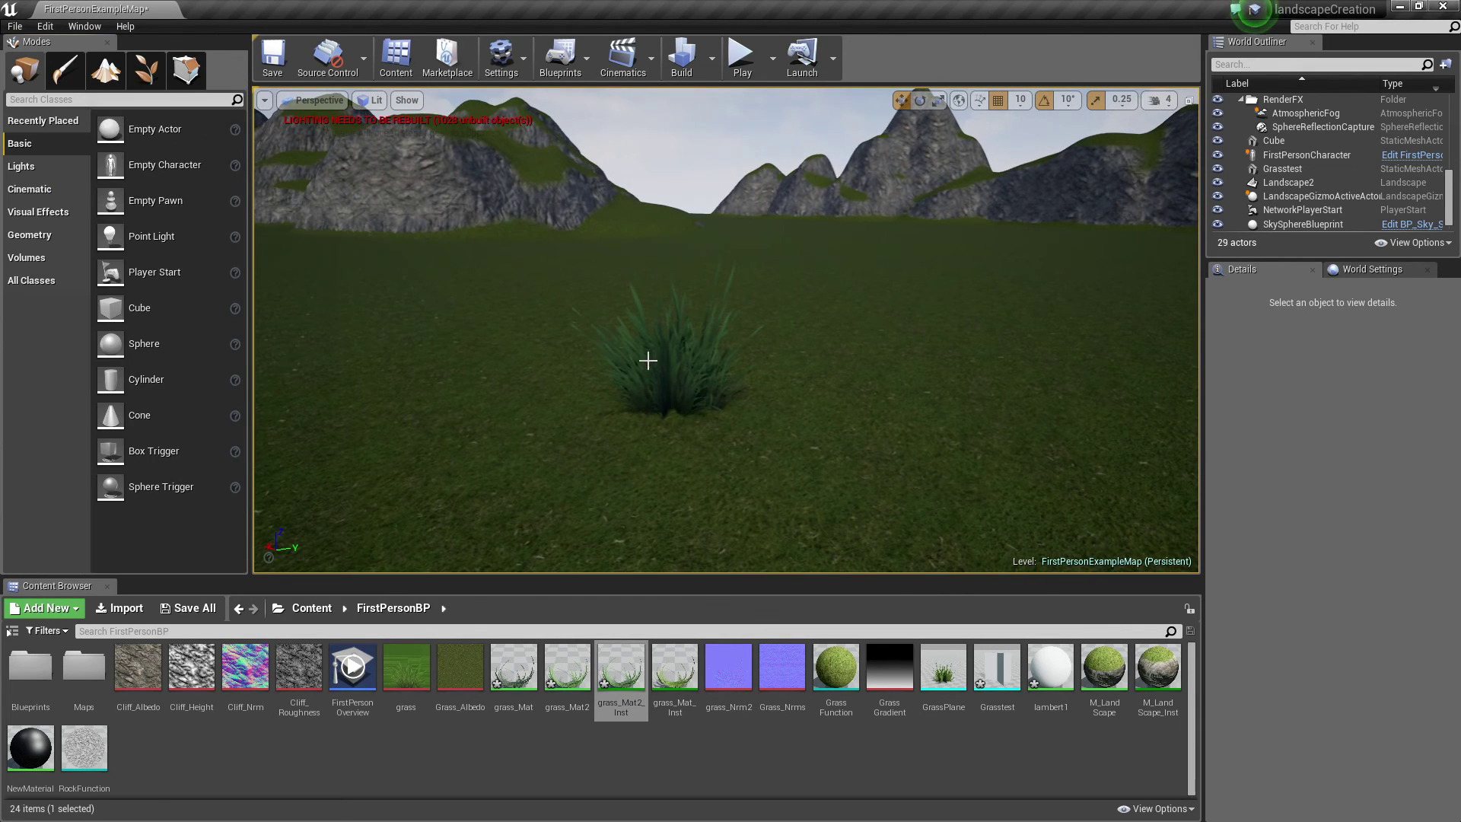
click(660, 367)
key(Delete)
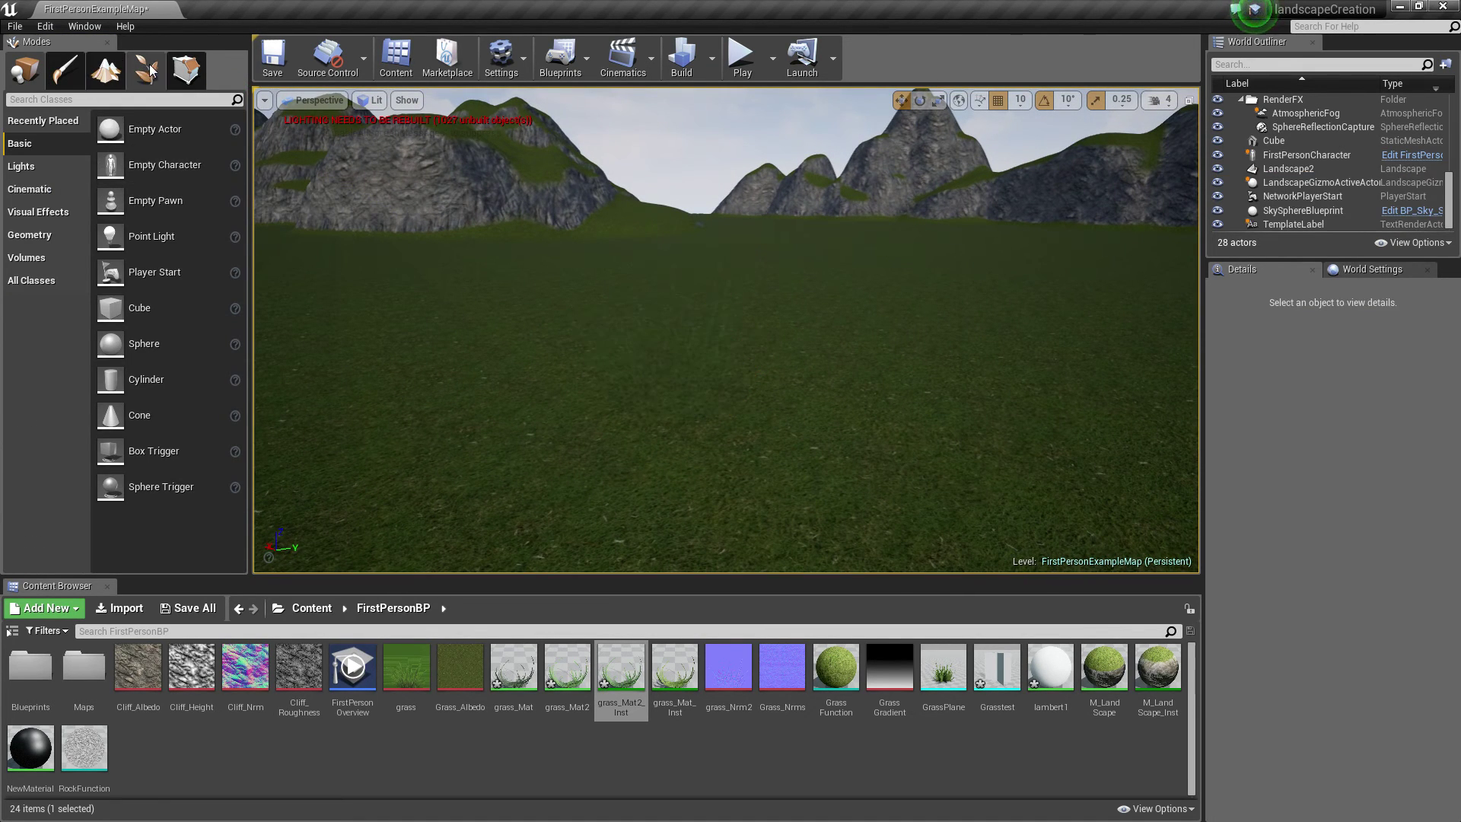
Add the Grasstest mesh as a new foliage type in foliage mode and show its settings
click(147, 70)
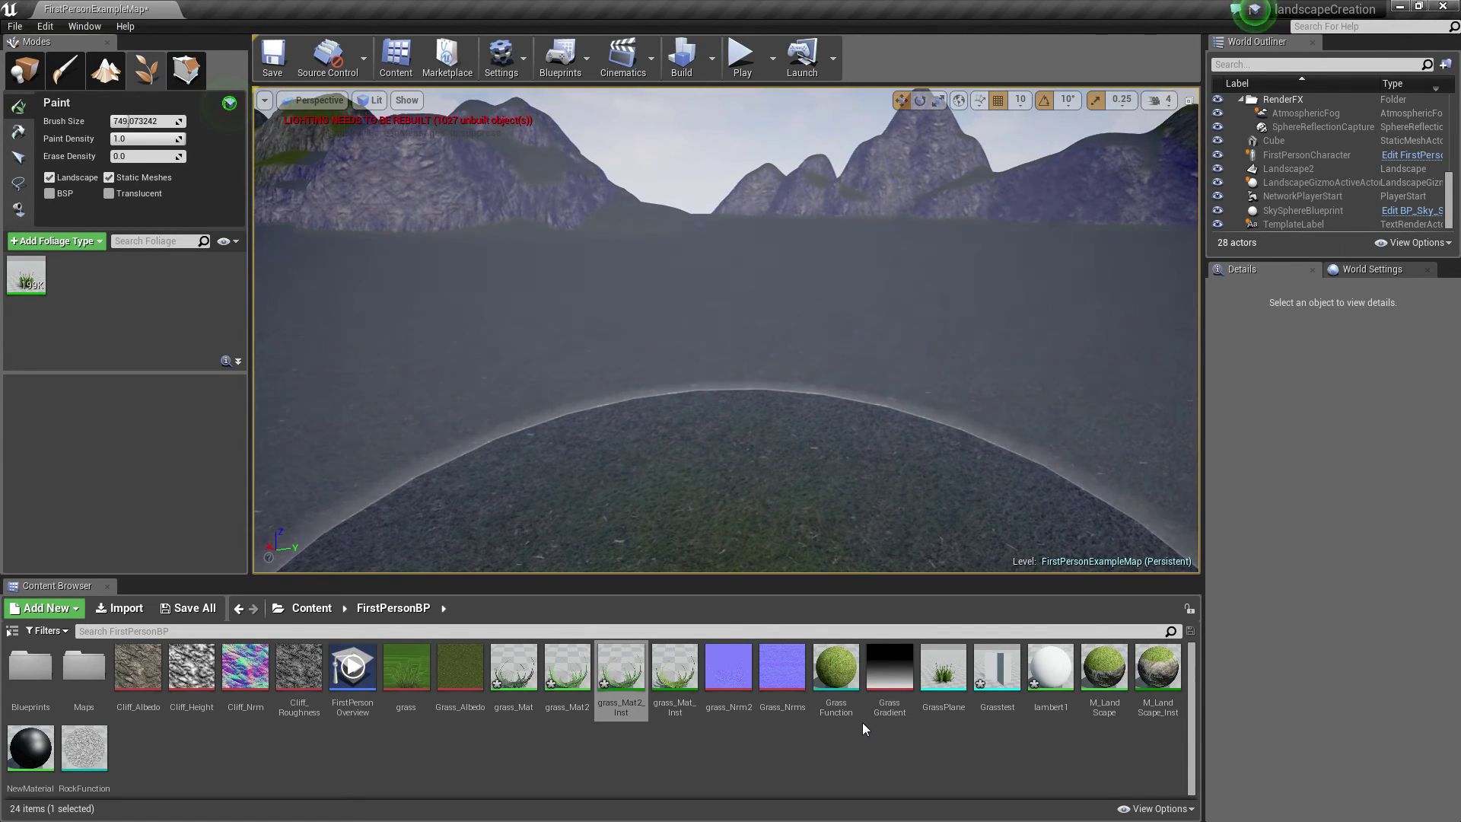
click(892, 682)
click(997, 688)
drag(1001, 668, 185, 347)
click(76, 278)
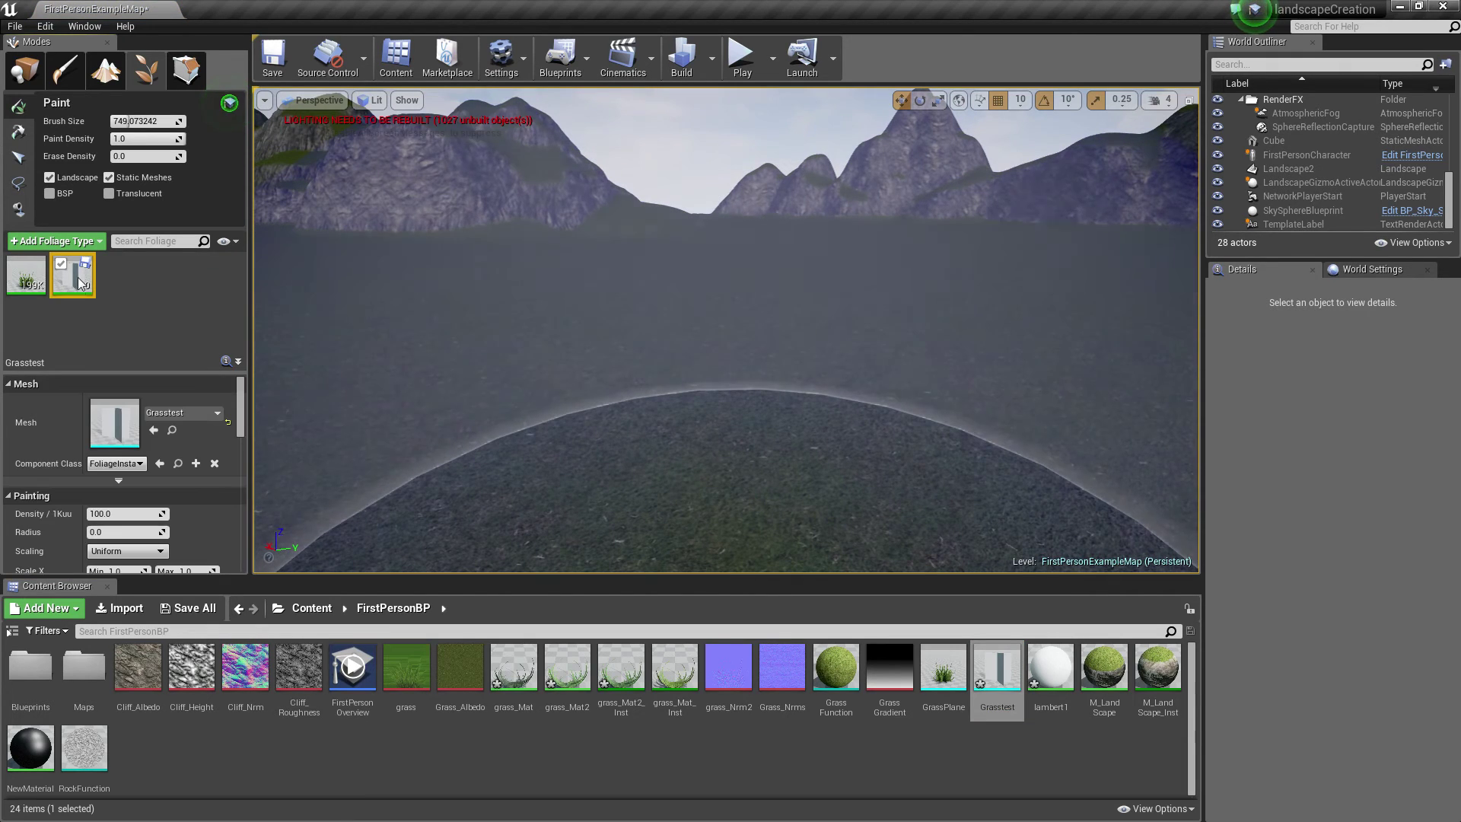
Assign grass_Mat2_Inst to Element 0 of the Grasstest static mesh asset, then close its mesh editor and return to the level
double_click(122, 425)
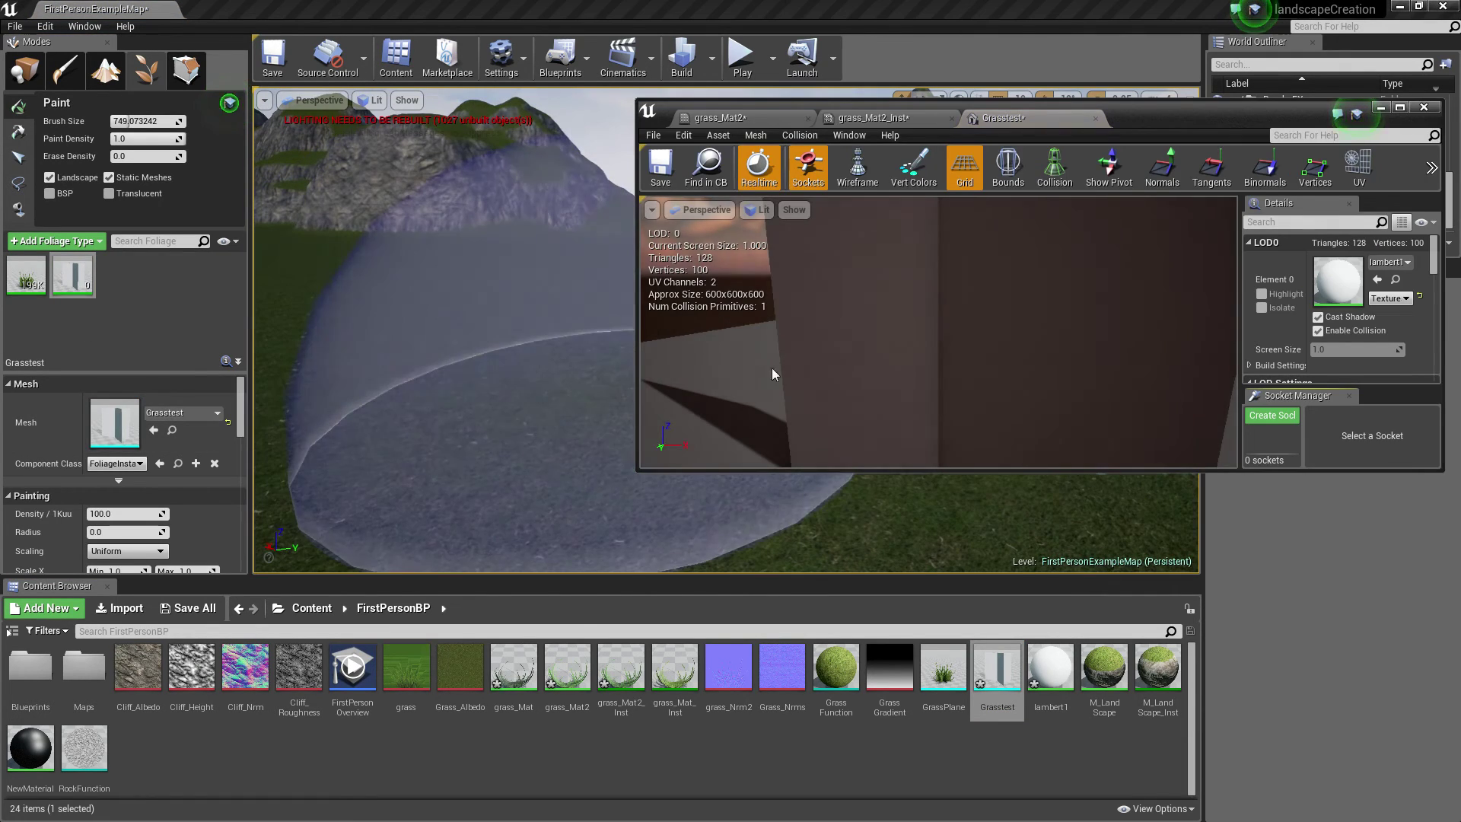
drag(617, 669, 1338, 282)
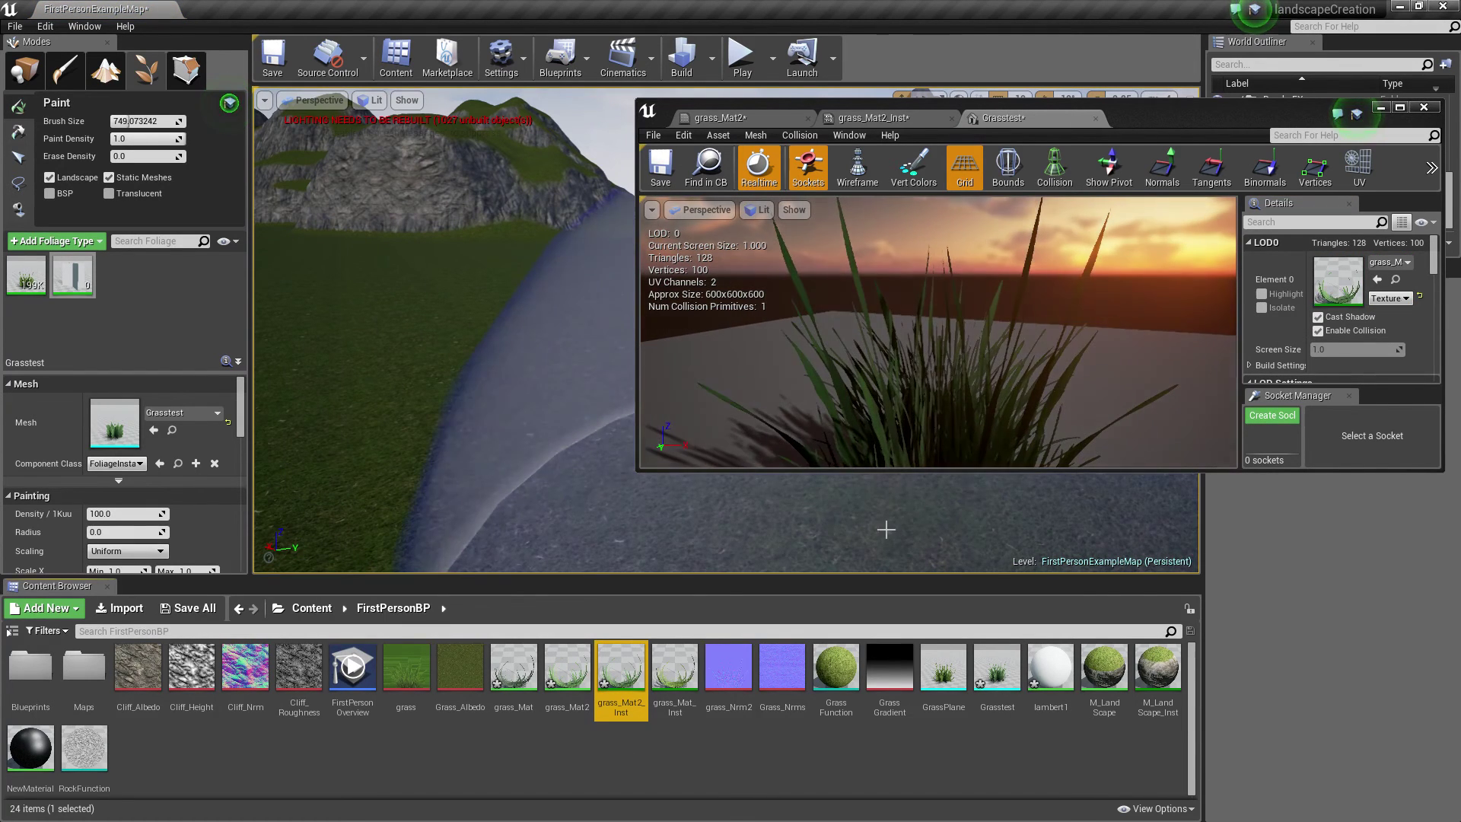
click(1096, 119)
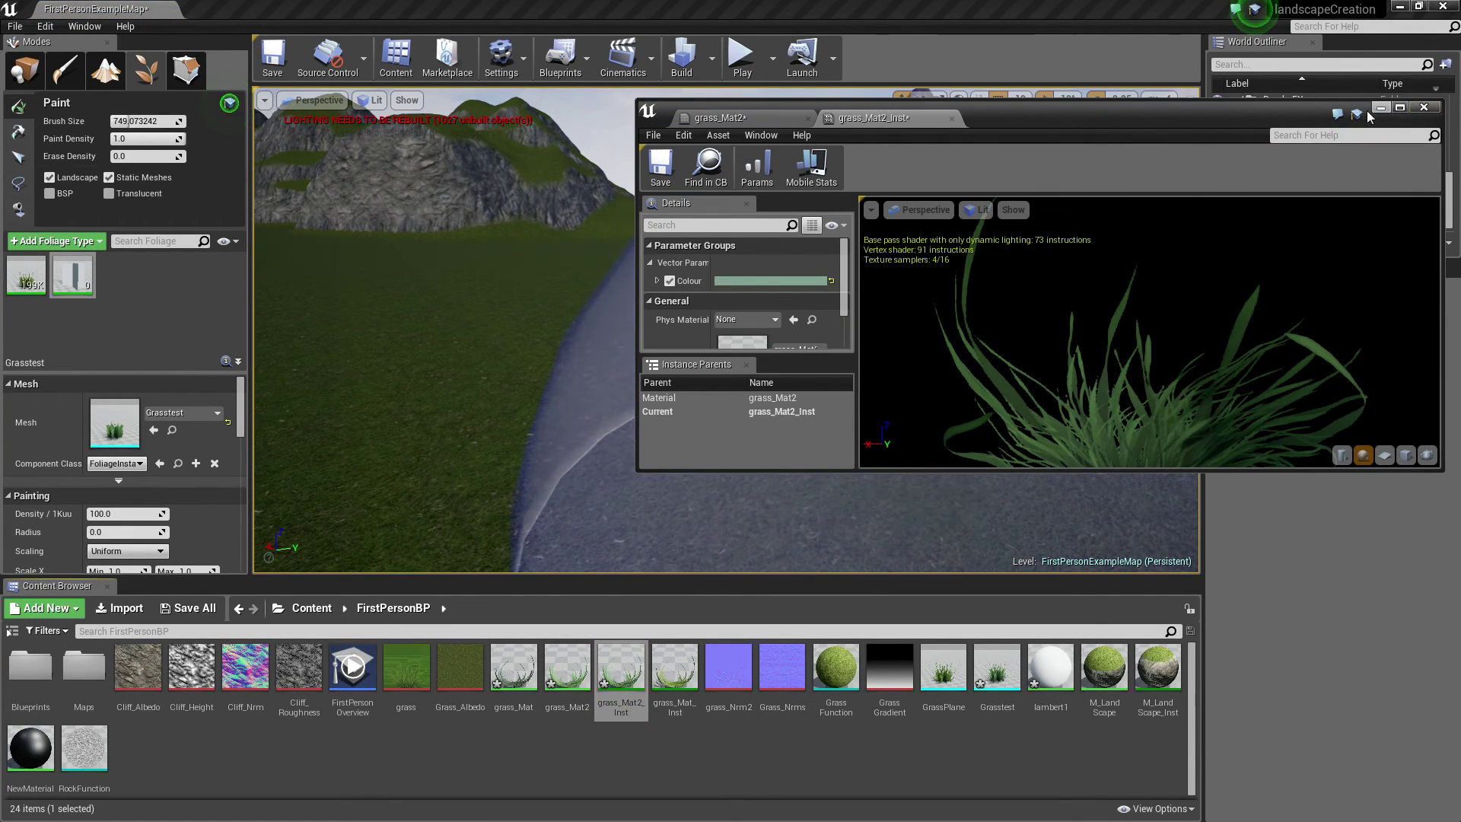
click(1382, 107)
Paint trial patches of full-size Grasstest foliage on the landscape and erase them
click(72, 276)
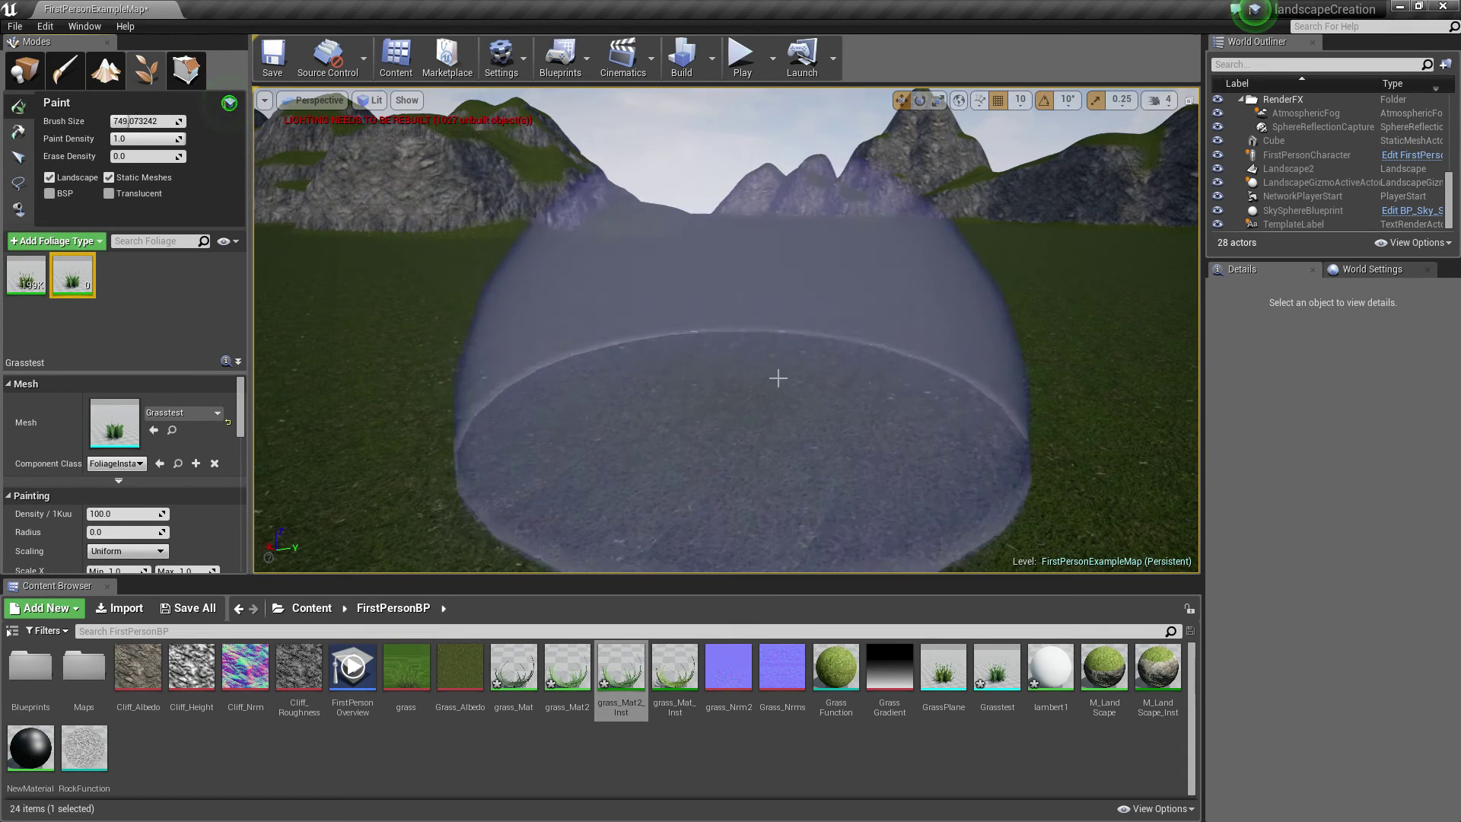
drag(753, 372, 823, 413)
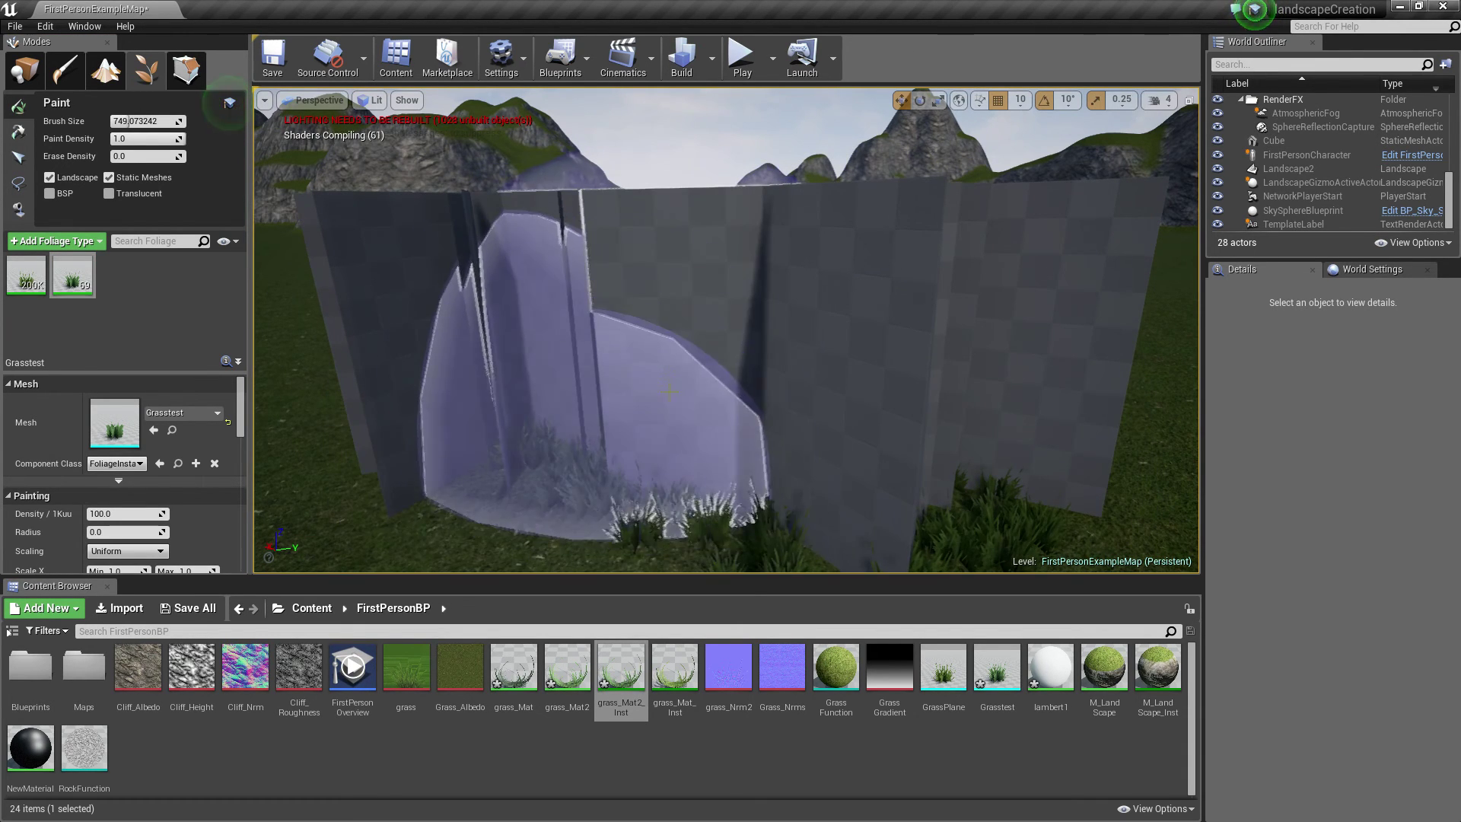
mouse_move(695, 407)
shift+mouse_down()
mouse_move(650, 378)
mouse_move(862, 364)
mouse_move(972, 460)
shift+mouse_up()
mouse_move(15, 268)
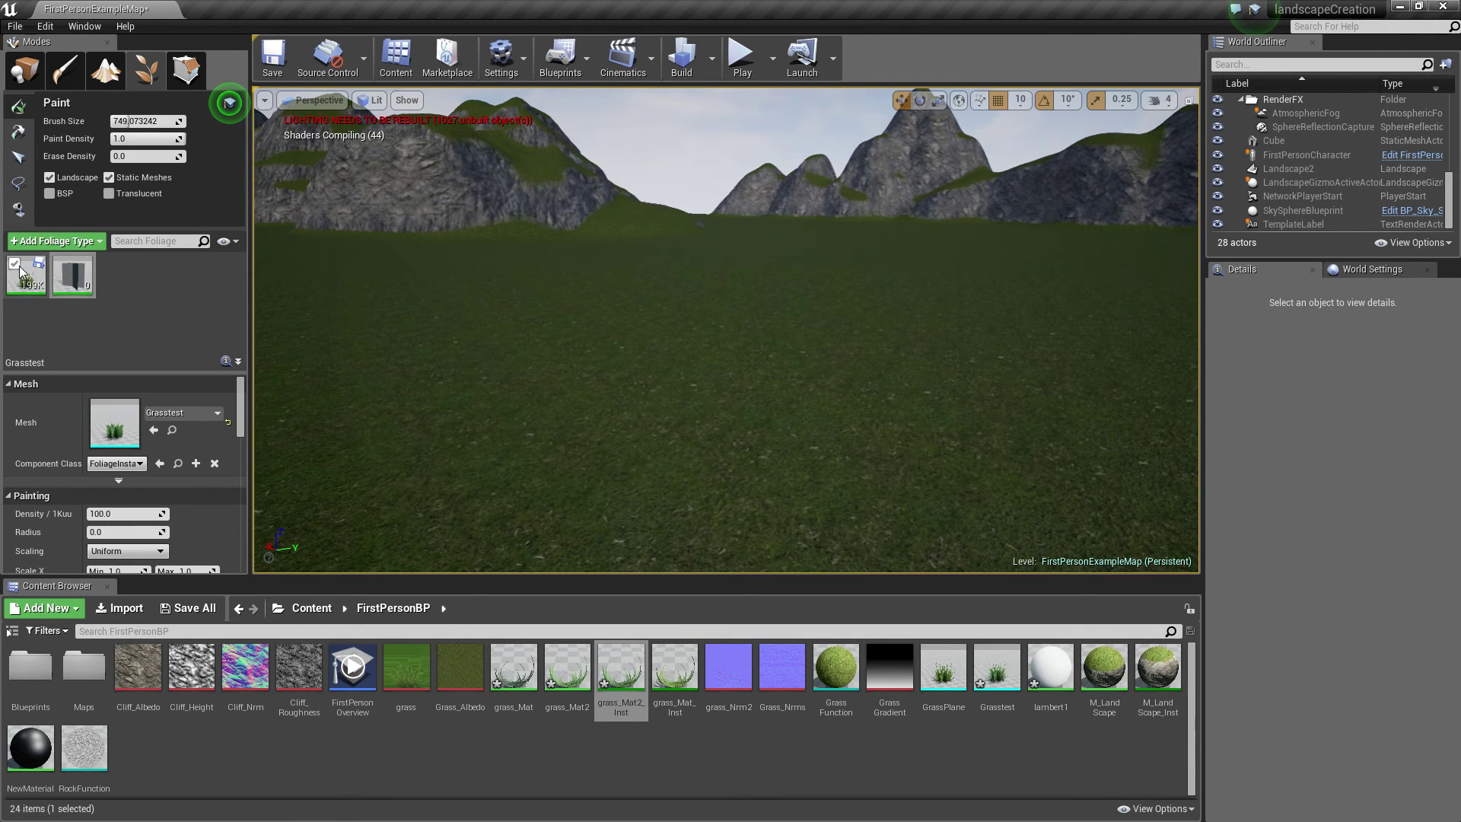
click(73, 276)
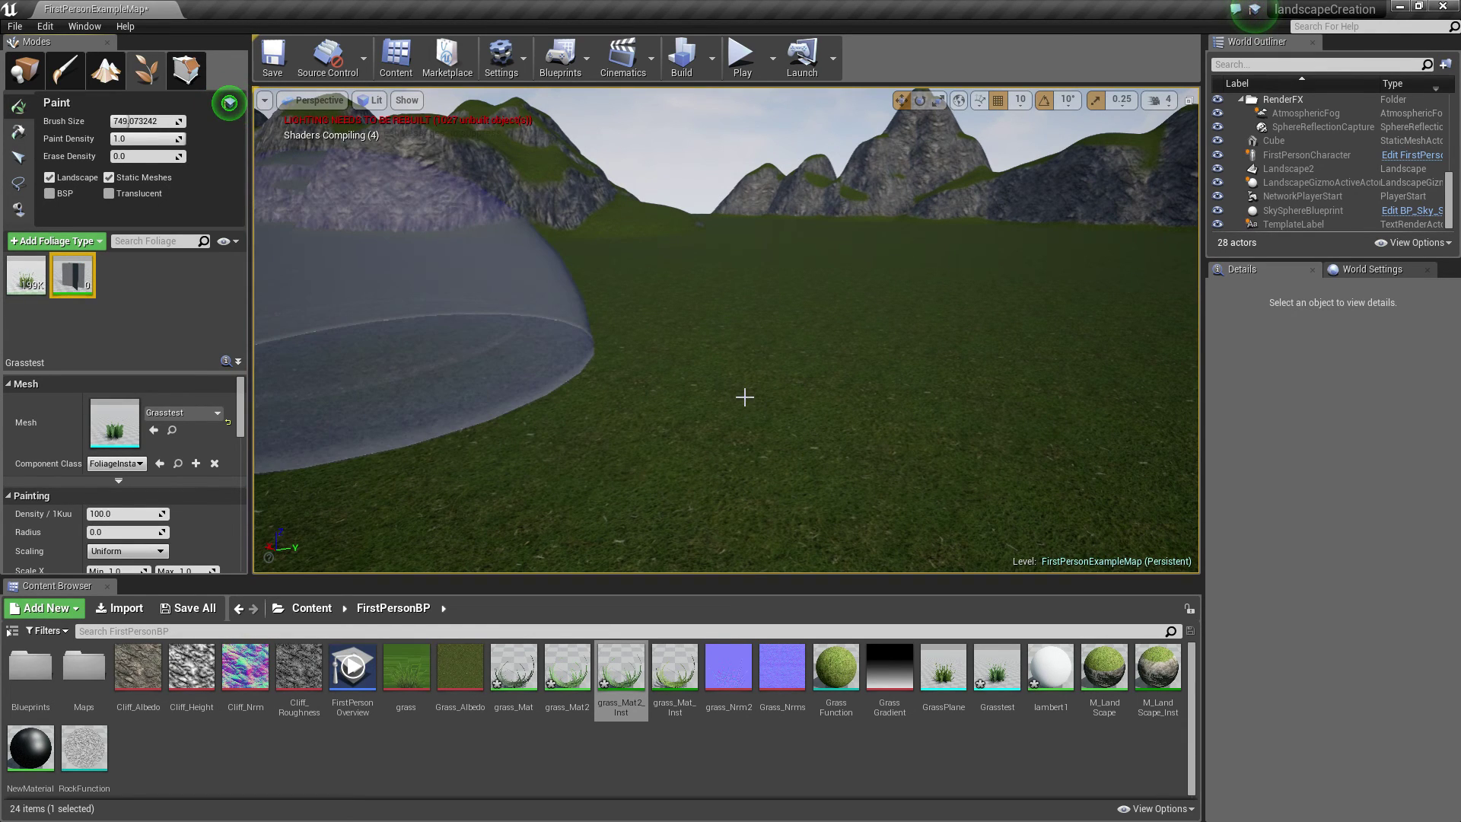
drag(749, 391, 847, 433)
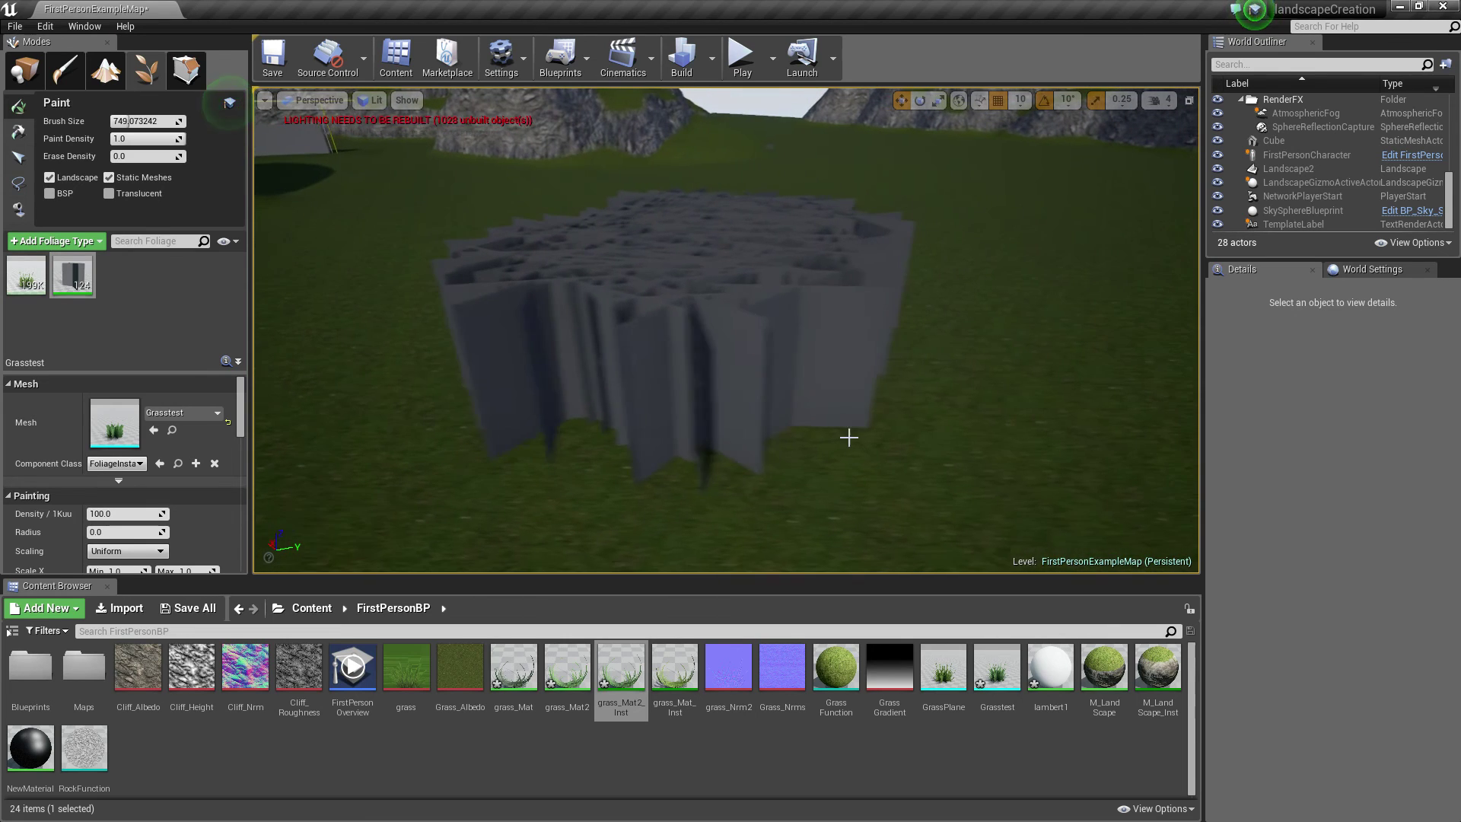
right_drag(892, 423, 893, 411)
key(w)
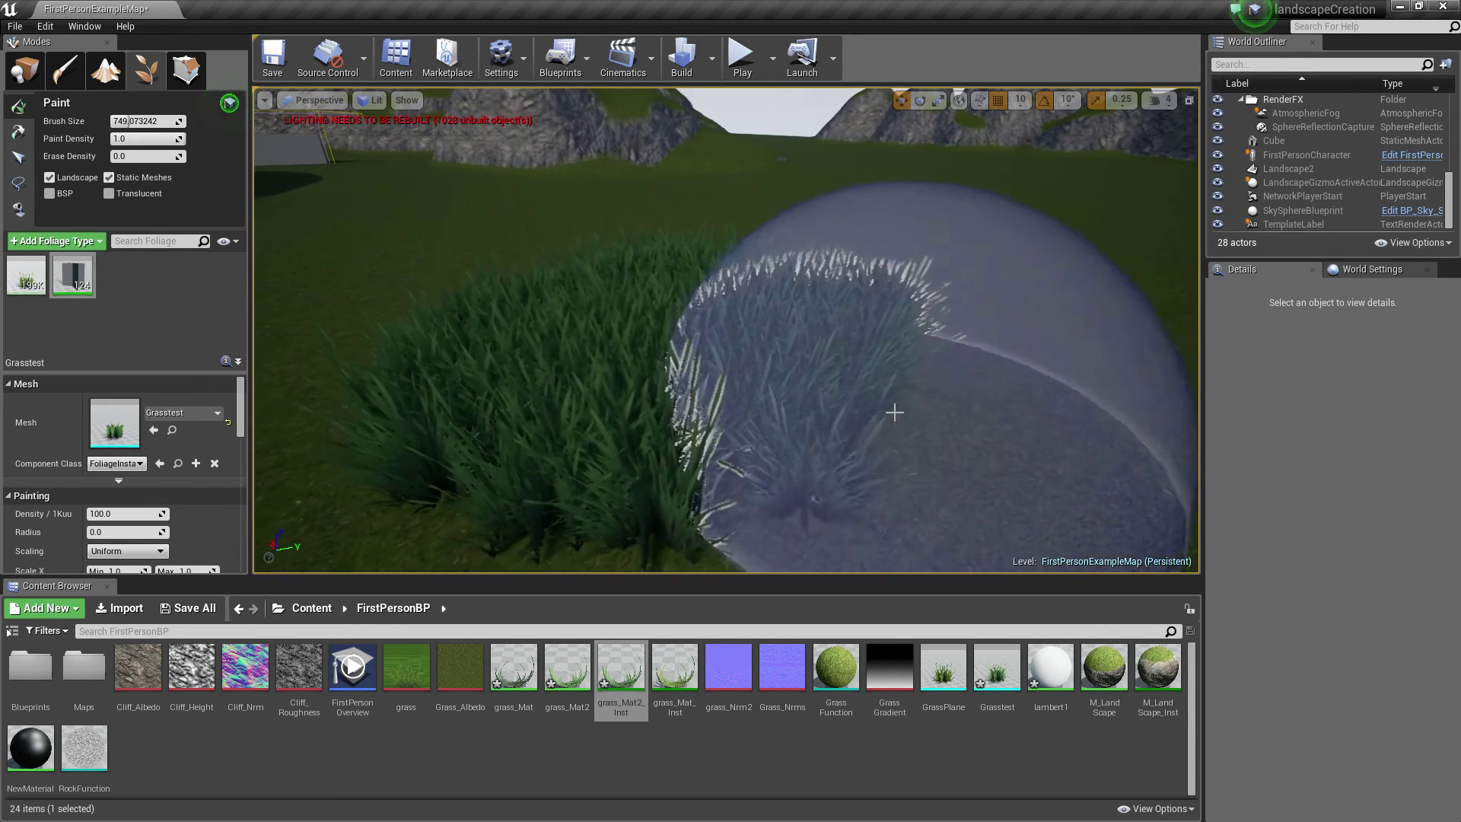
mouse_move(879, 499)
shift+mouse_down()
mouse_move(538, 408)
mouse_move(845, 375)
shift+mouse_up()
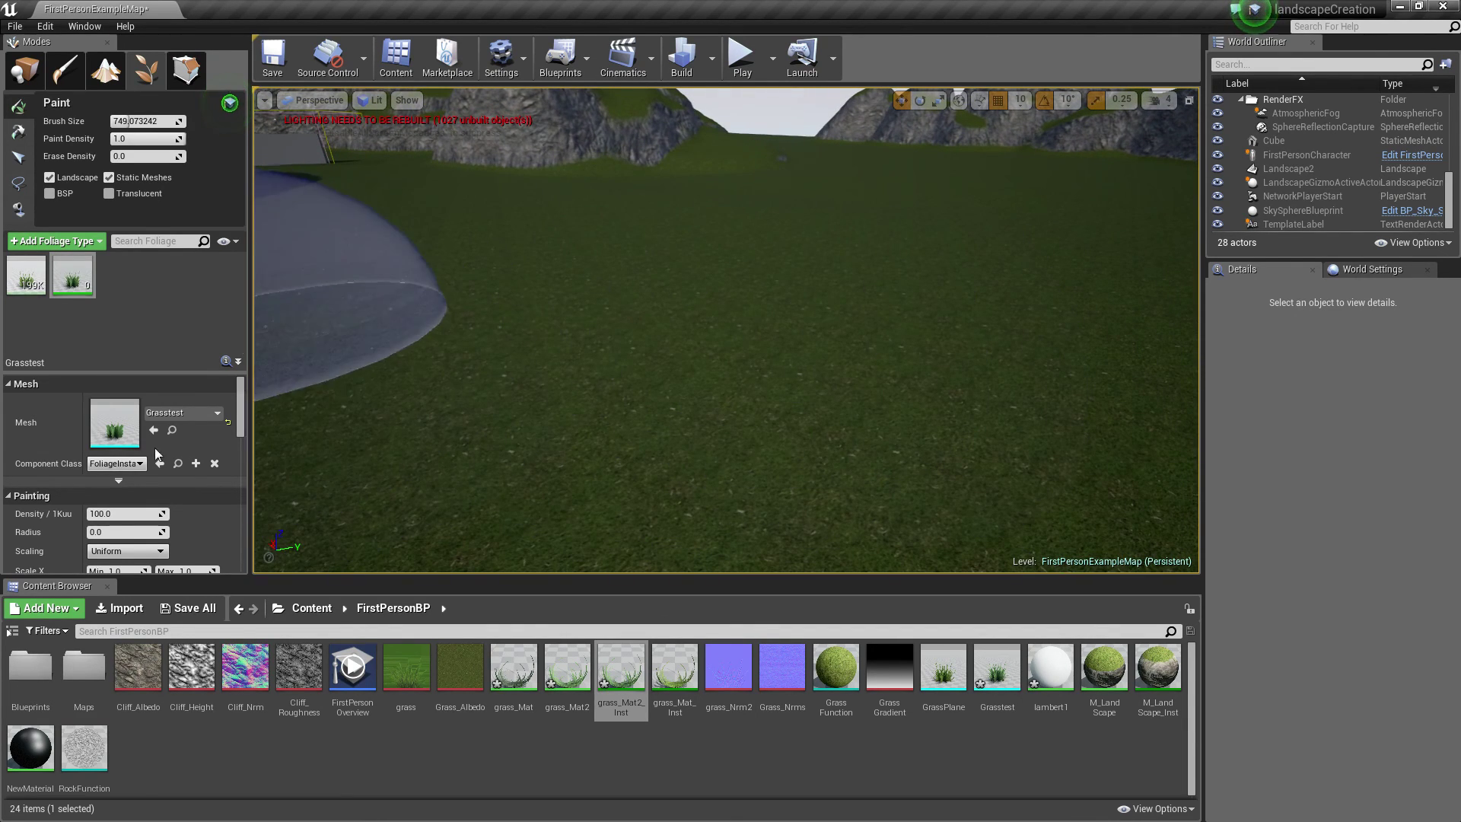
Set the Grasstest foliage's Scale X range to a minimum of 0.2 and a maximum of 0.25
scroll(161, 516, down, 3)
scroll(160, 503, up, 2)
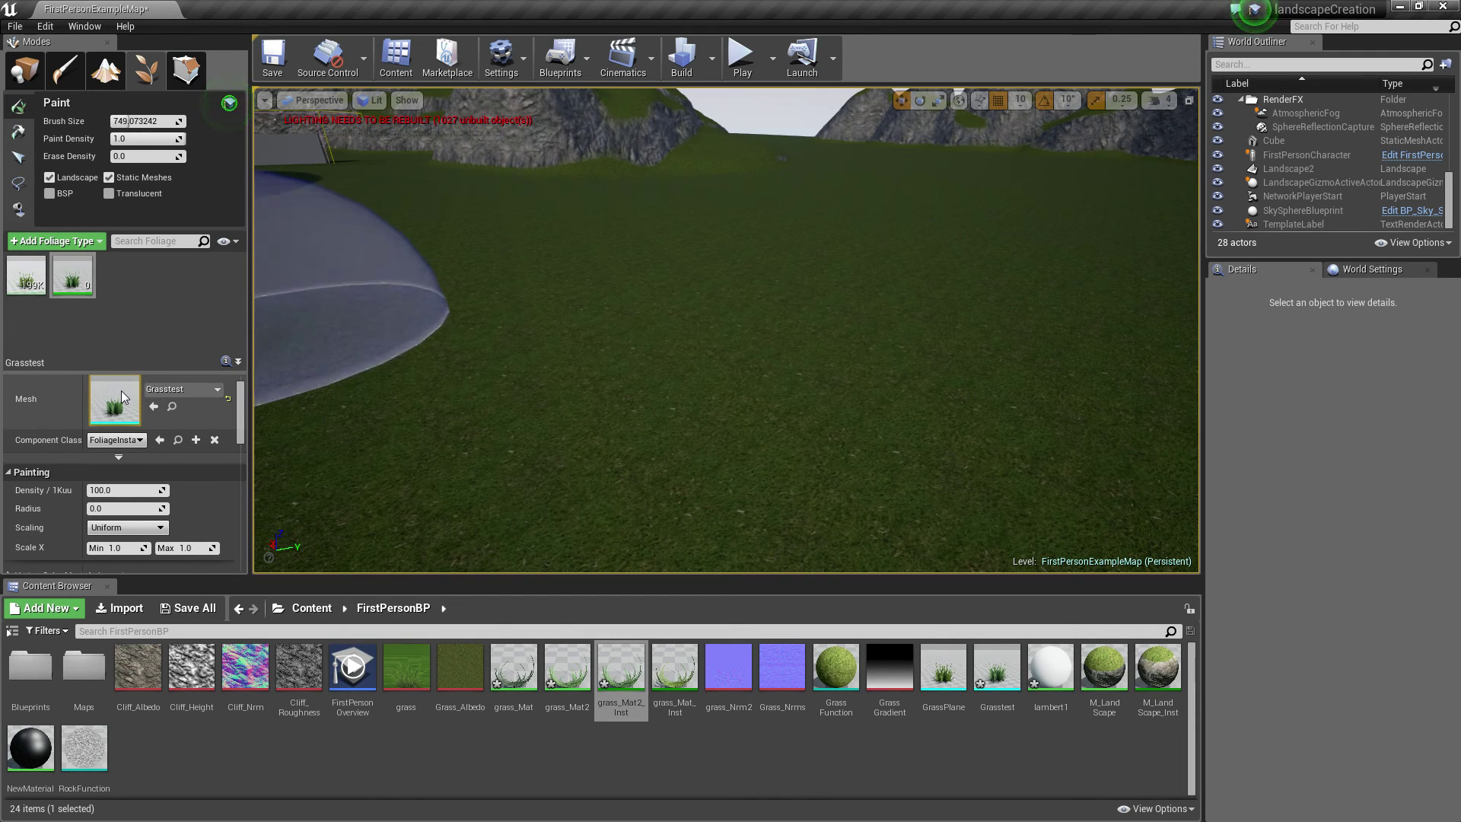
scroll(133, 426, down, 2)
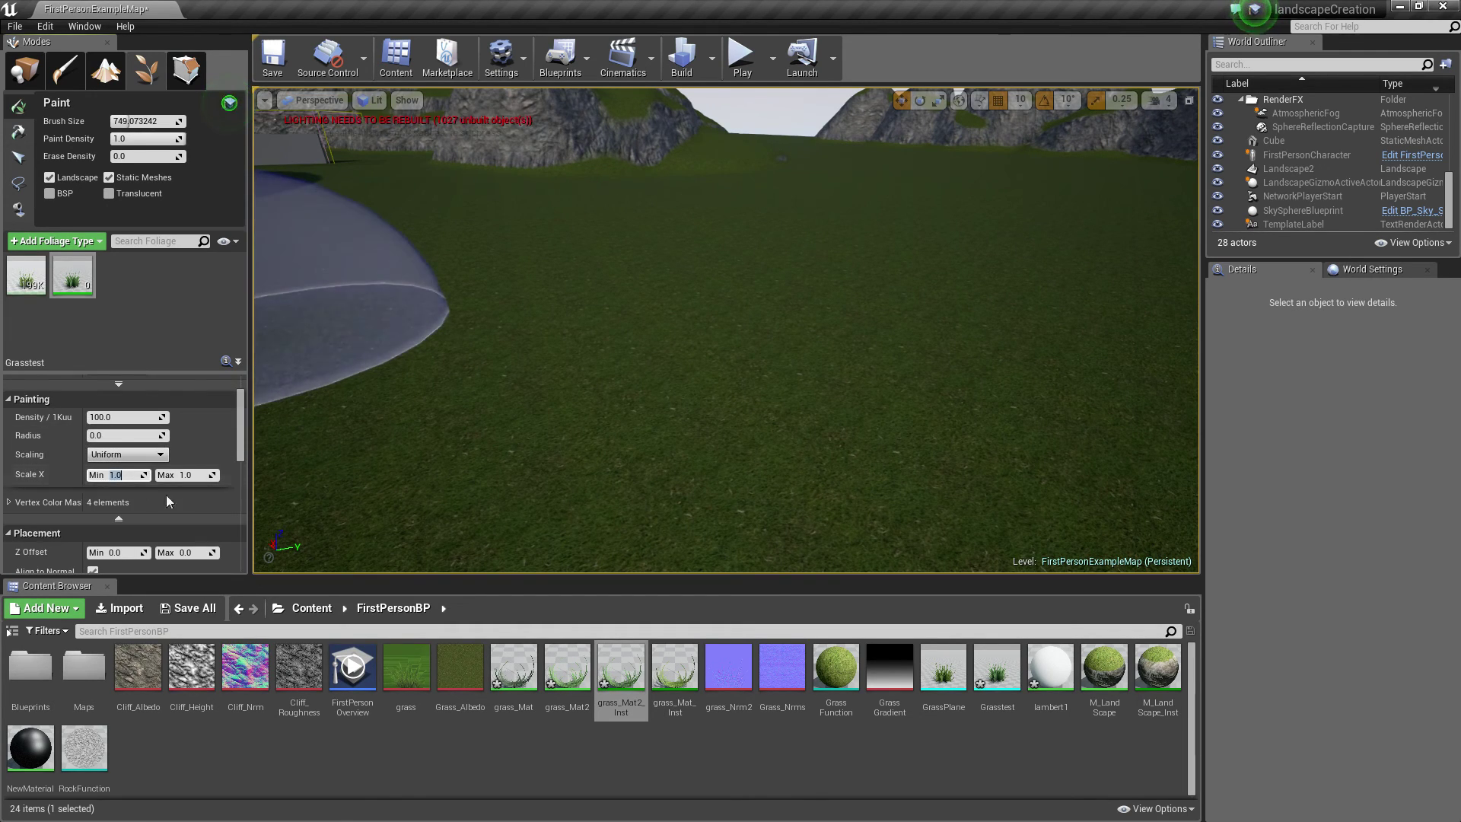
text(0.2)
key(Tab)
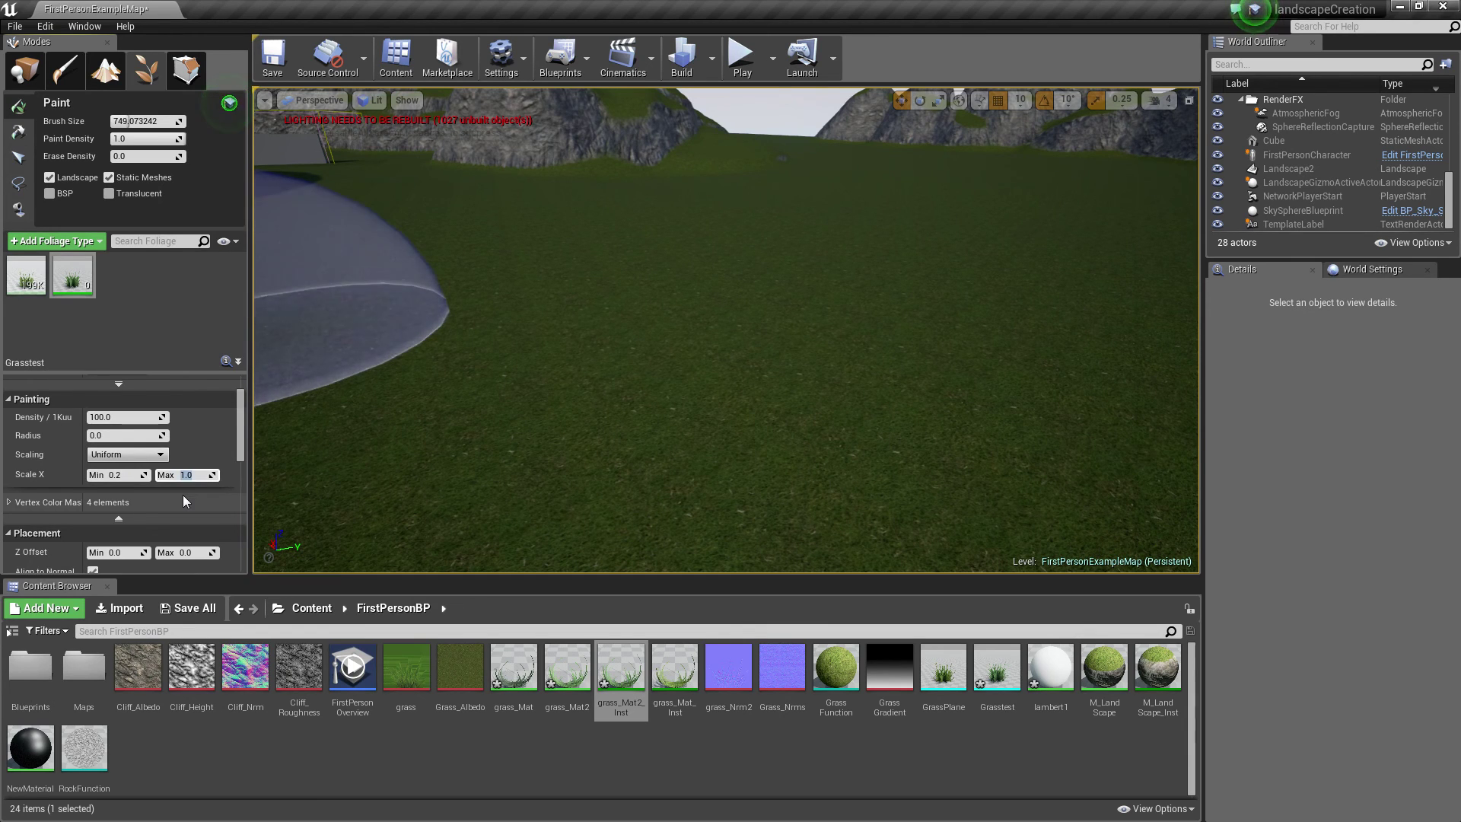
key(BackSpace)
Paint a trial patch of the rescaled Grasstest foliage, check it up close and erase over it
mouse_move(776, 391)
mouse_down()
mouse_move(646, 362)
mouse_move(840, 425)
mouse_move(743, 331)
mouse_up()
mouse_move(742, 331)
right_down()
mouse_move(740, 381)
mouse_move(725, 174)
mouse_move(744, 358)
right_up()
key(w)
key(s)
mouse_move(743, 358)
shift+mouse_down()
mouse_move(678, 251)
mouse_move(742, 326)
mouse_move(404, 480)
shift+mouse_up()
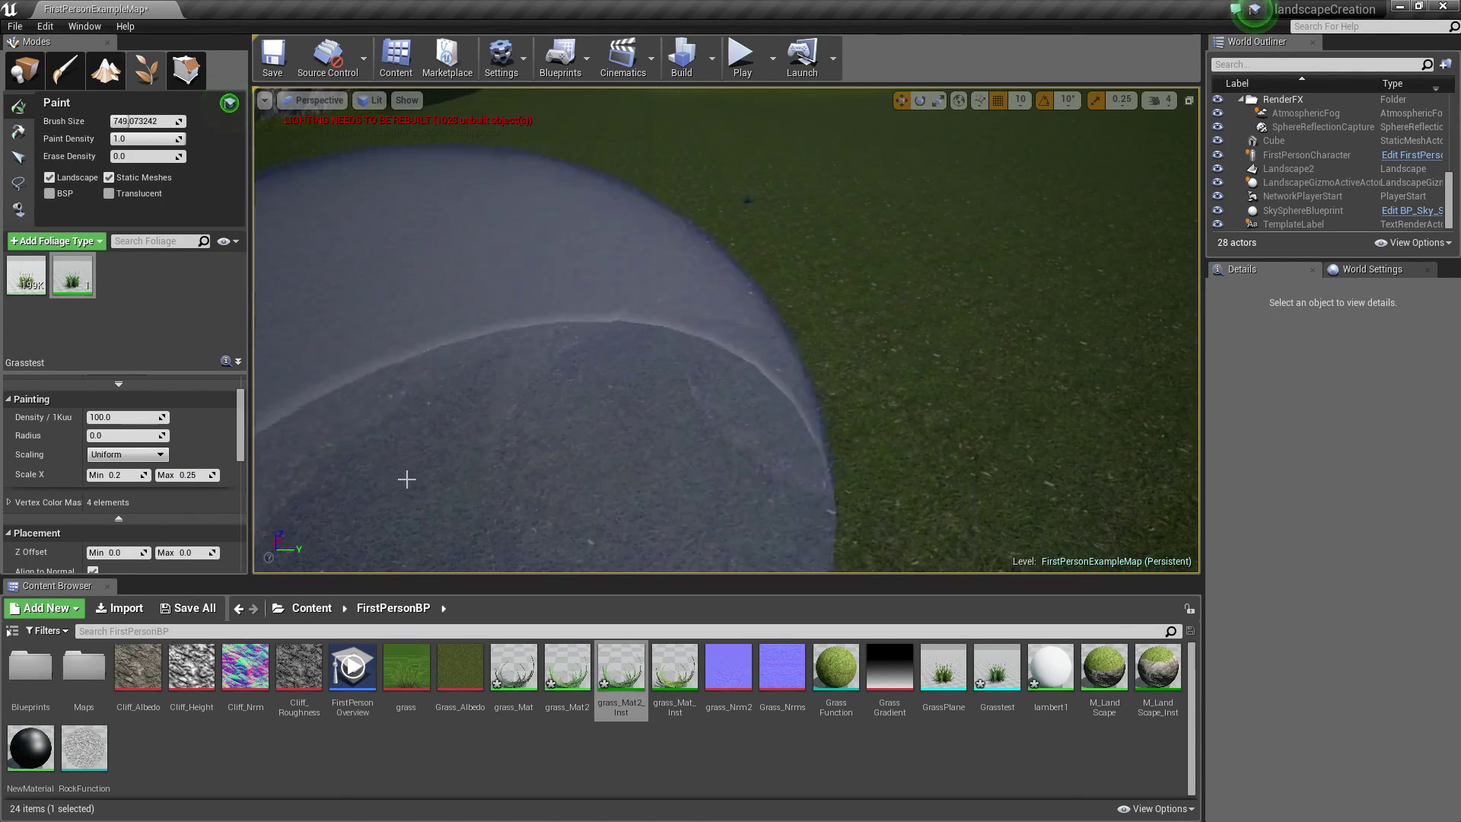
Set the Grasstest foliage density to 2000 and paint a large dense grass patch on the landscape
click(112, 417)
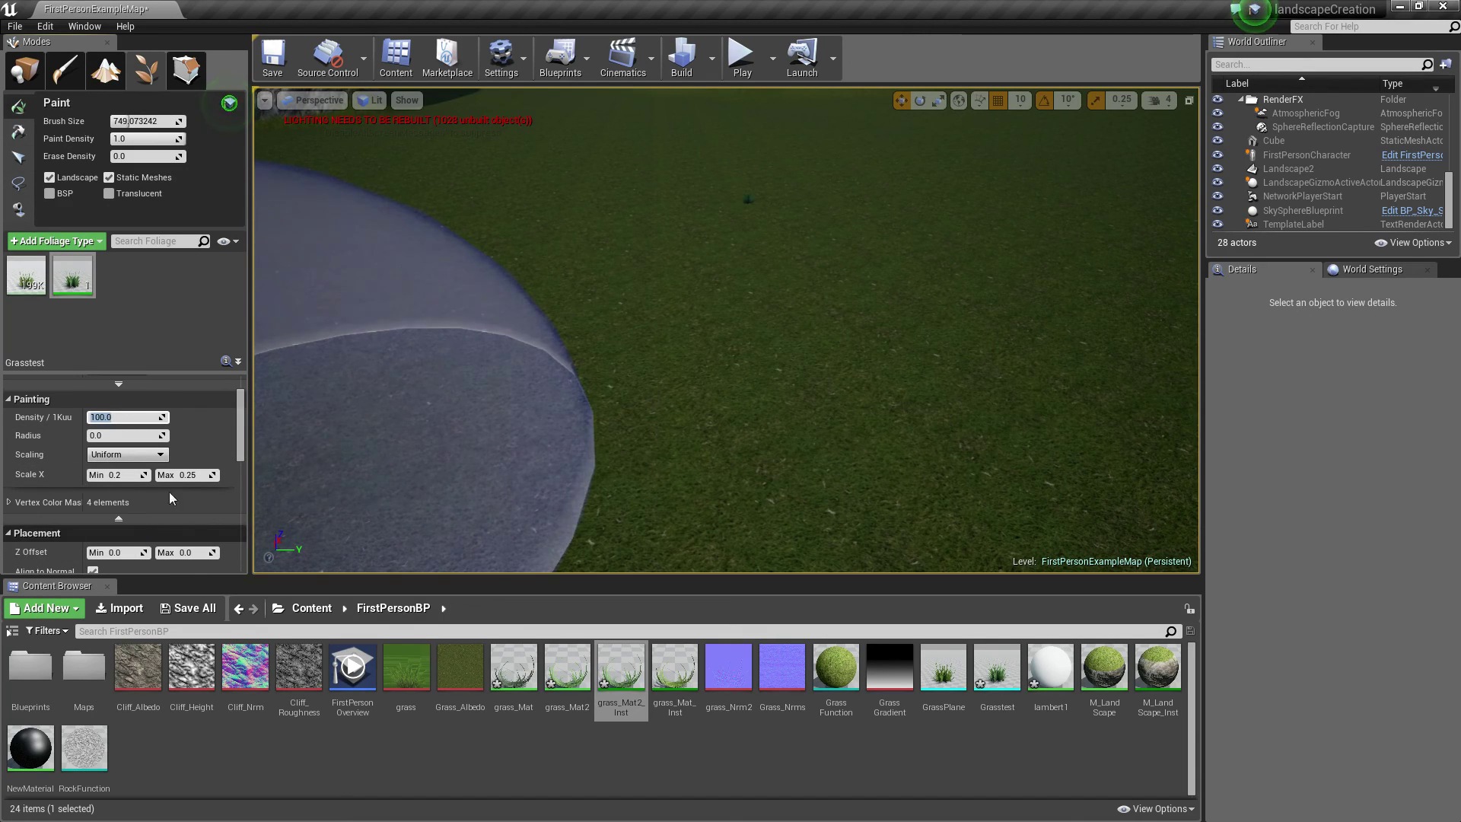
text(2000)
key(Return)
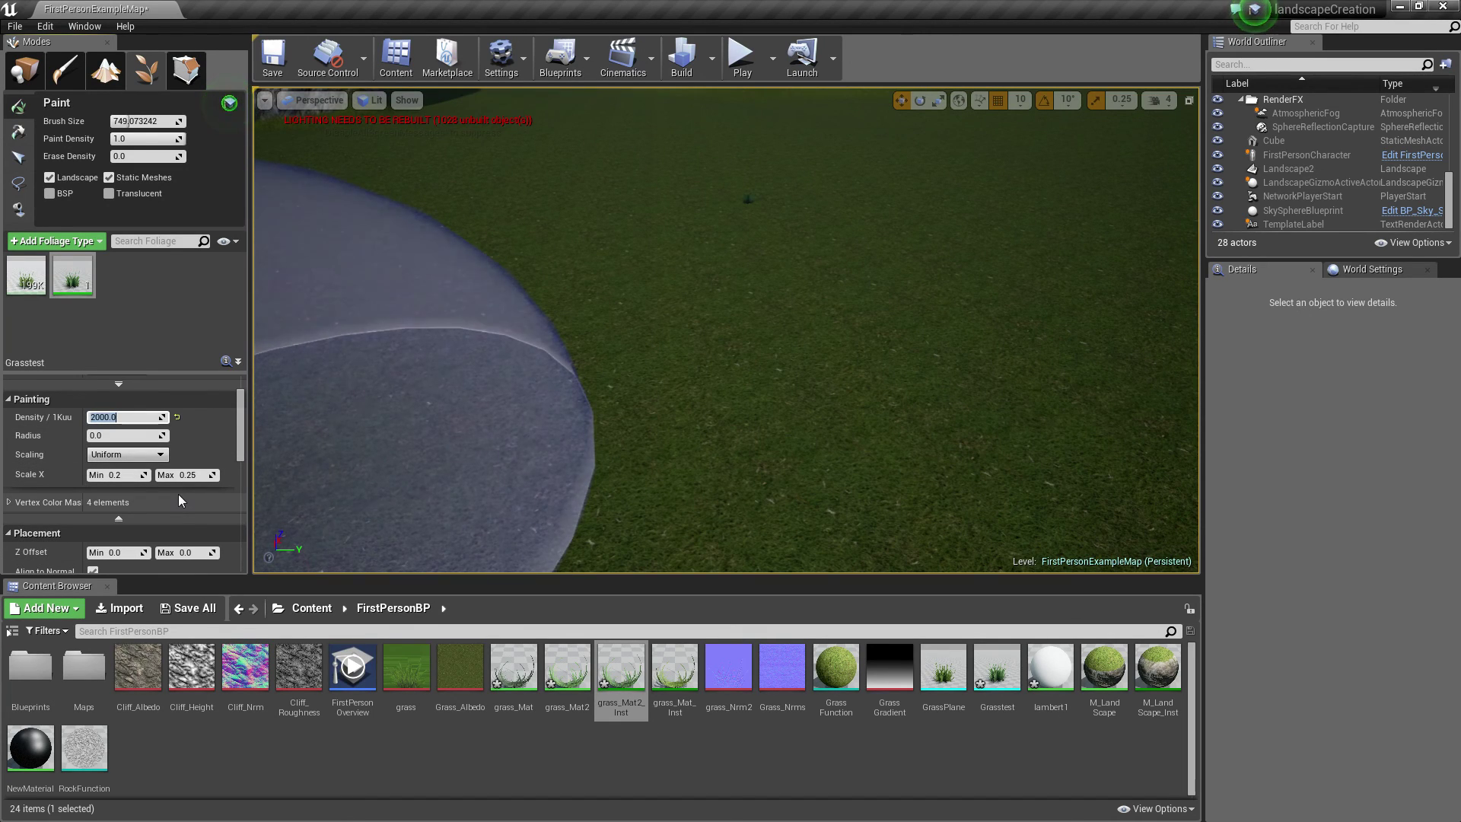
mouse_move(750, 204)
mouse_down()
mouse_move(685, 277)
mouse_move(789, 267)
mouse_move(718, 310)
mouse_move(643, 478)
mouse_move(437, 297)
mouse_move(887, 310)
mouse_move(587, 218)
mouse_move(820, 425)
mouse_move(884, 200)
mouse_move(844, 135)
mouse_up()
key(w)
mouse_move(552, 280)
right_down()
mouse_move(571, 232)
mouse_move(609, 217)
mouse_move(647, 236)
mouse_move(685, 205)
mouse_move(555, 277)
right_up()
key(w)
right_drag(627, 316, 660, 330)
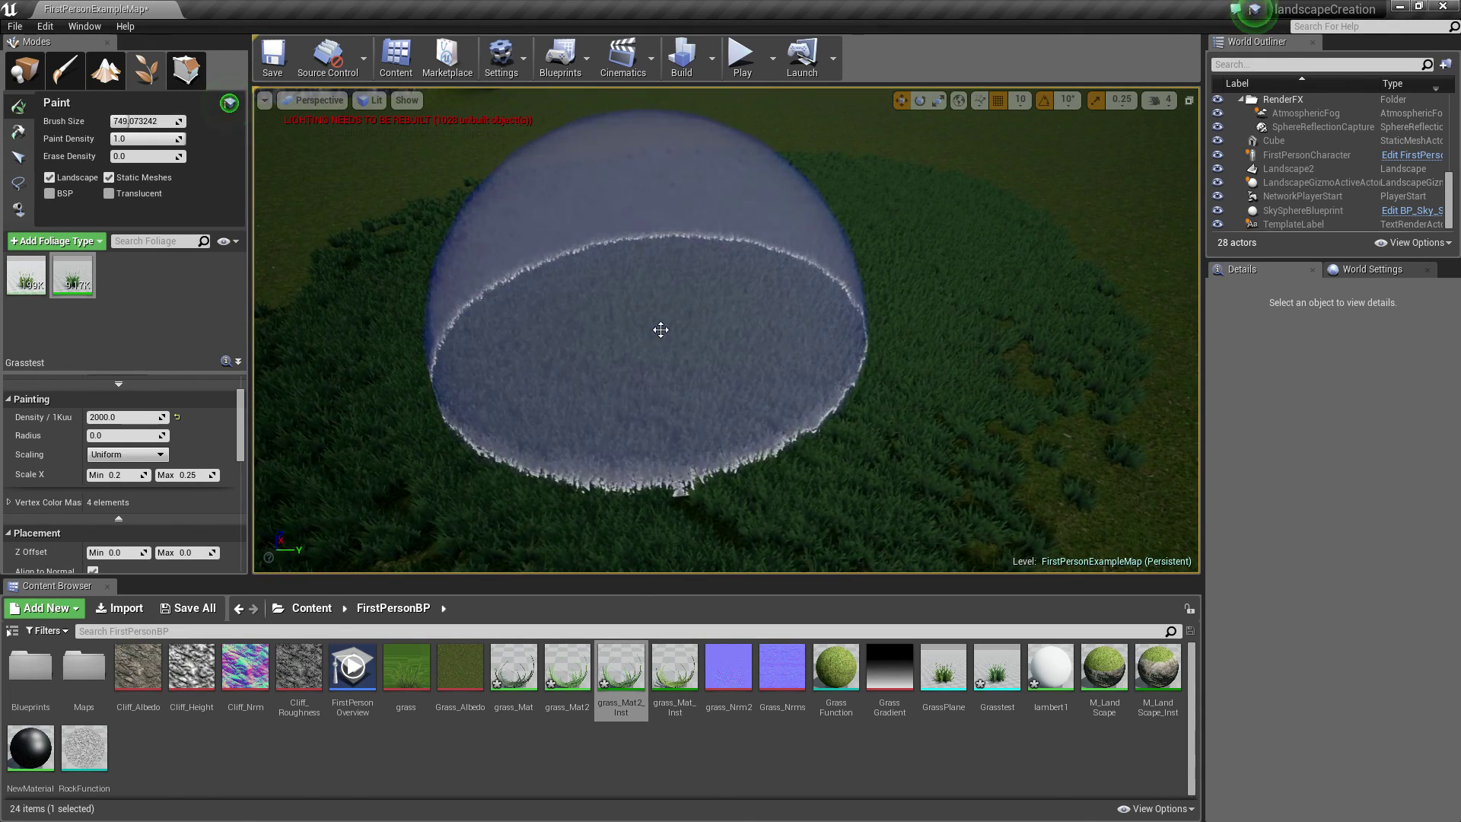